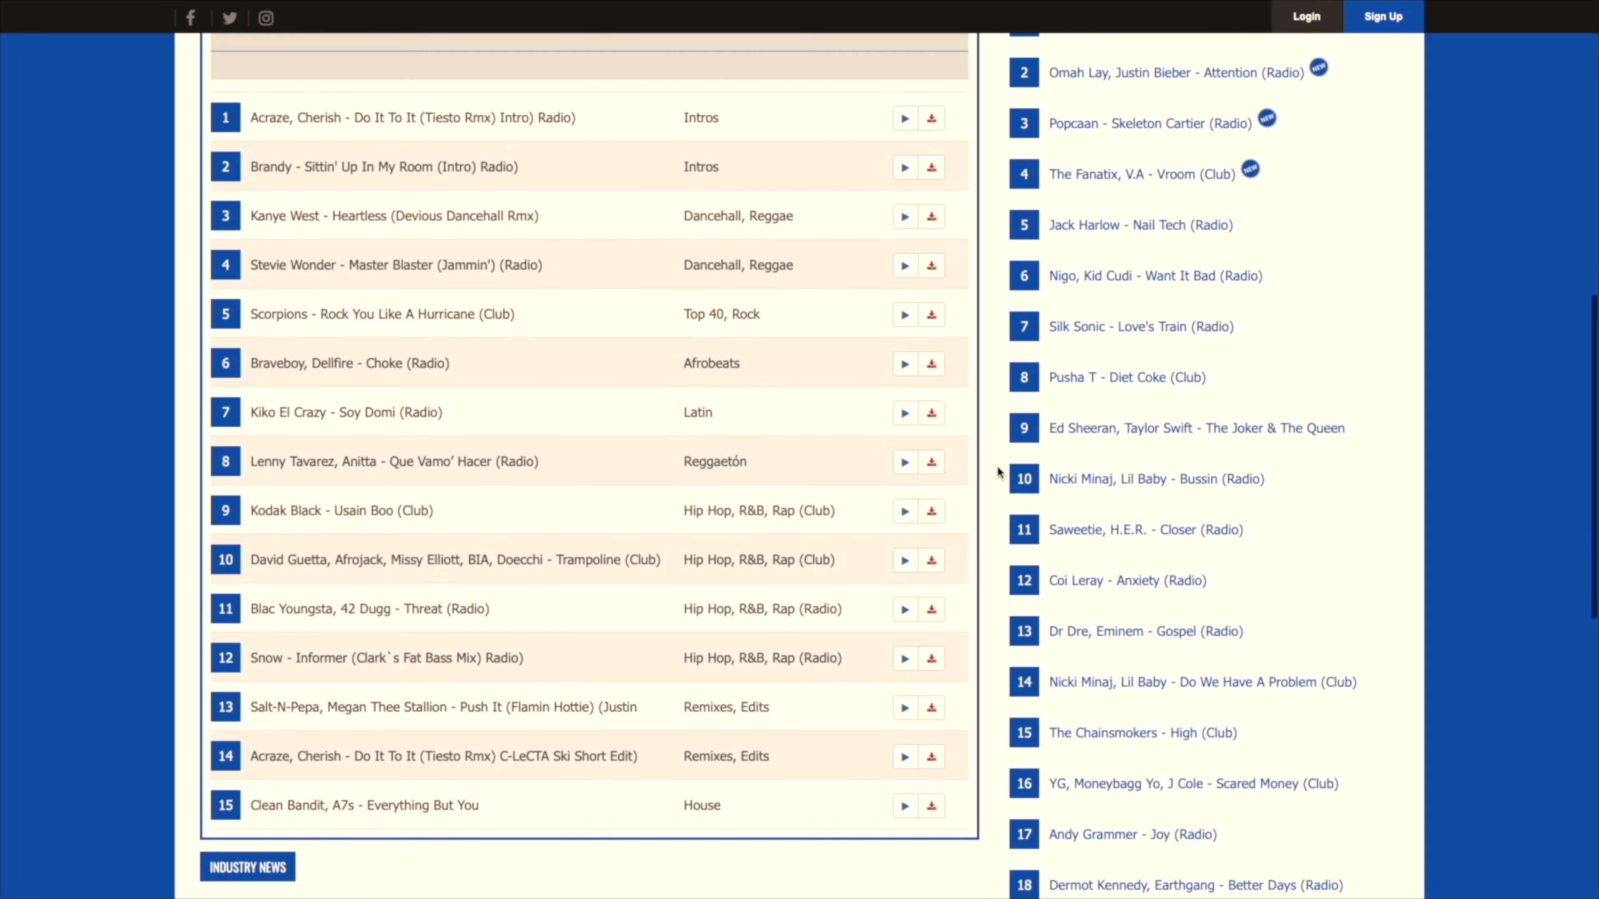
Step: Look through the list of genres offered on the Crate Connect record pool site
{"action": "scroll", "coordinate": [997, 465], "scroll_direction": "up", "scroll_amount": 12}
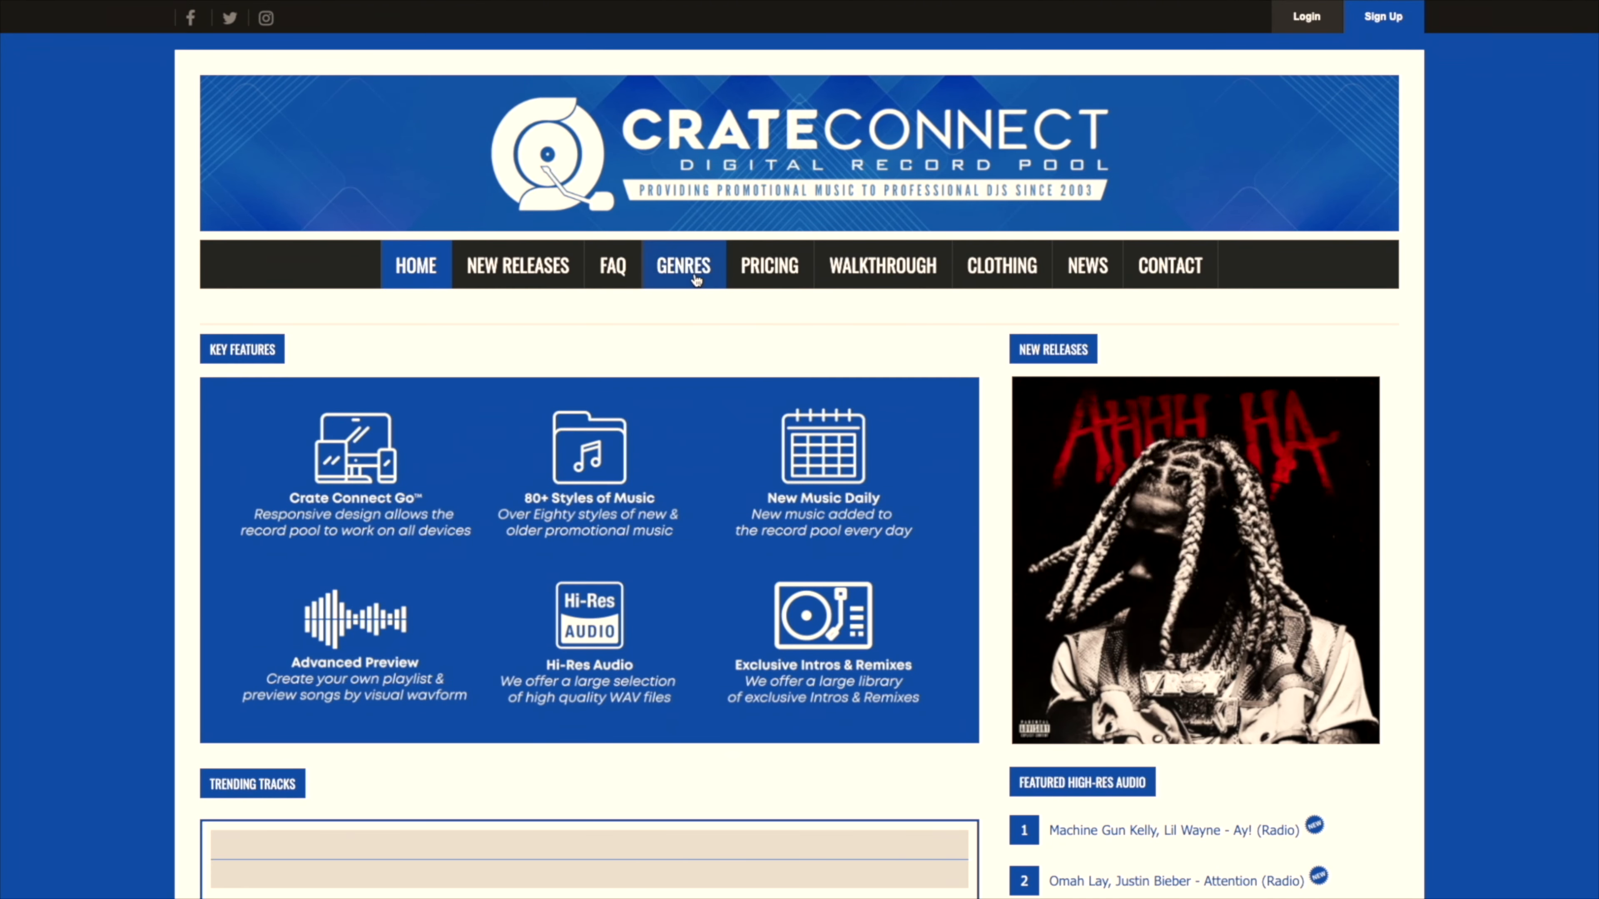
{"action": "left_click", "coordinate": [685, 278]}
{"action": "scroll", "coordinate": [697, 465], "scroll_direction": "down", "scroll_amount": 3}
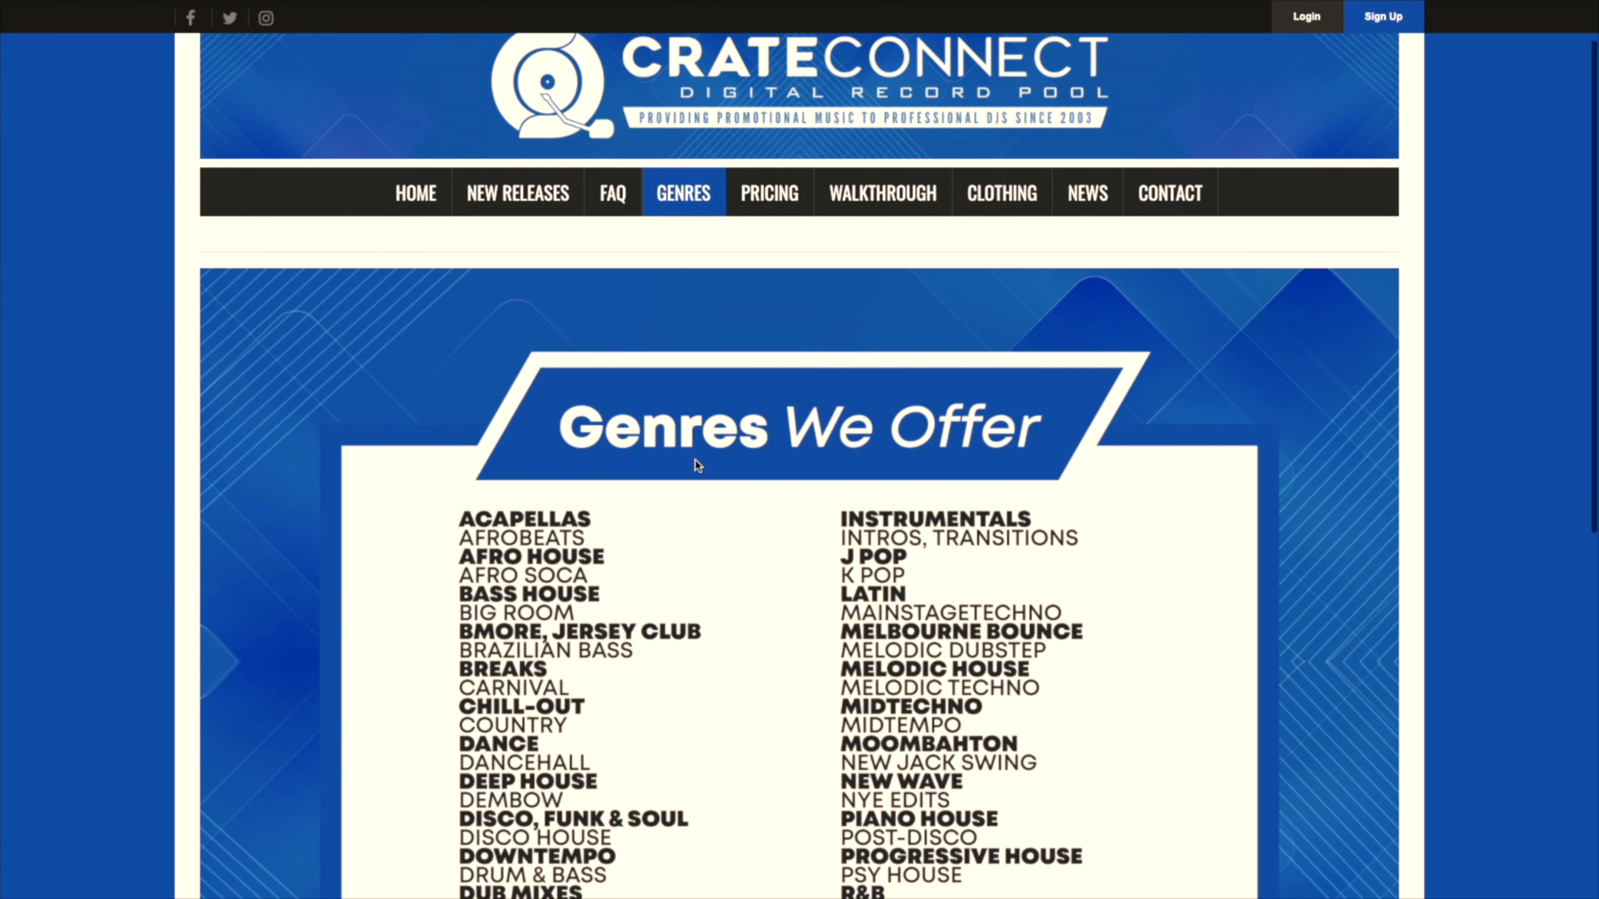
{"action": "scroll", "coordinate": [696, 465], "scroll_direction": "down", "scroll_amount": 4}
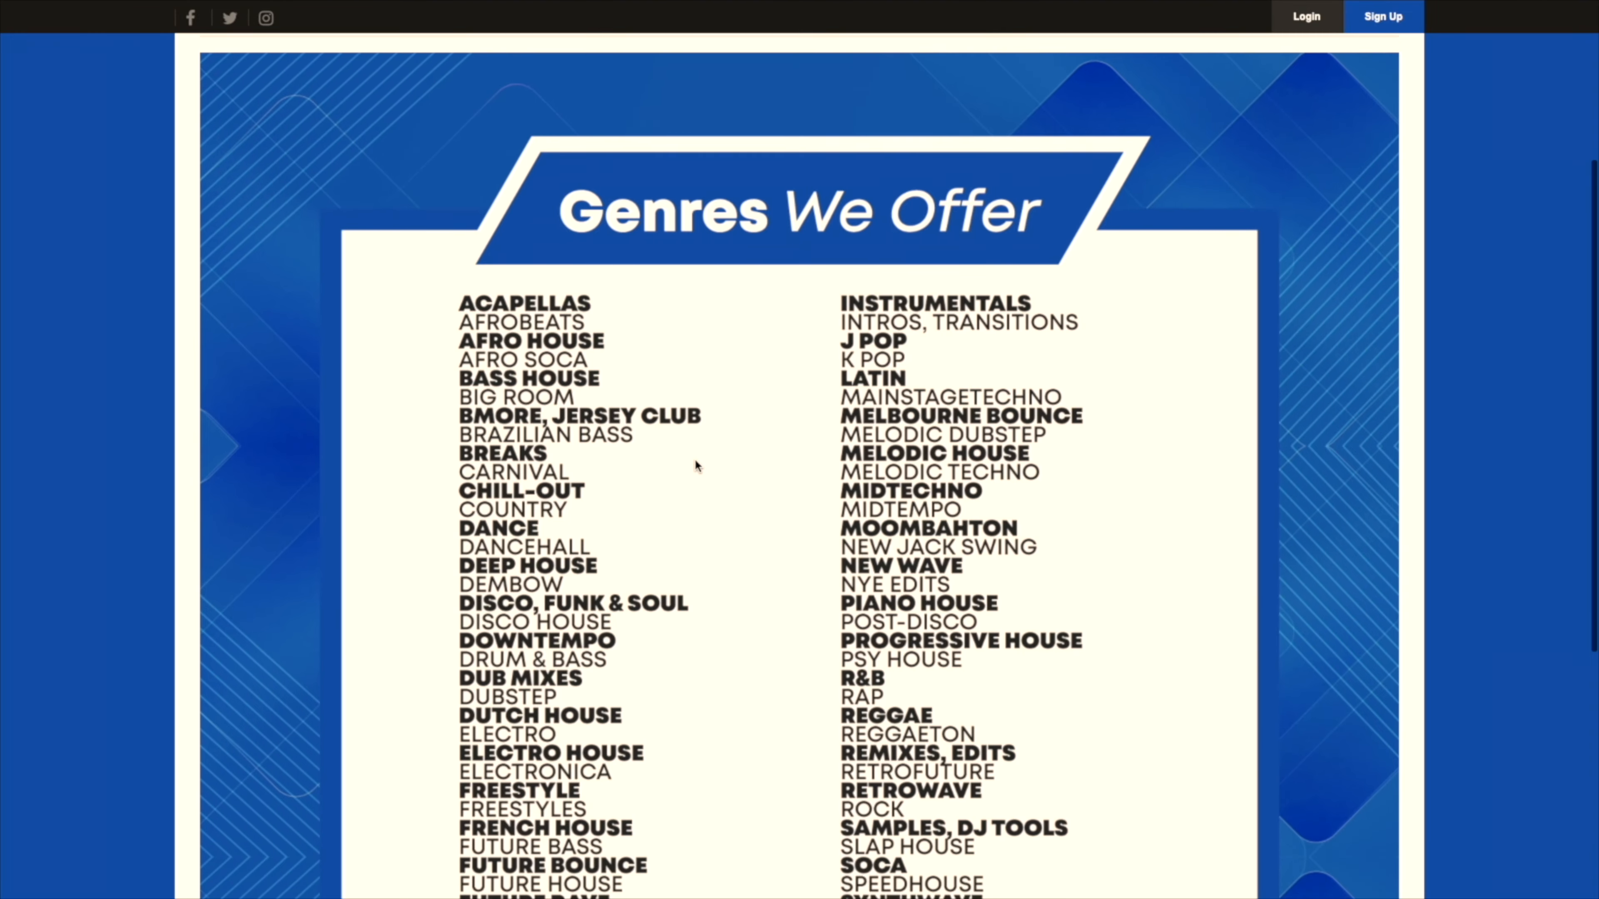
{"action": "scroll", "coordinate": [695, 465], "scroll_direction": "down", "scroll_amount": 3}
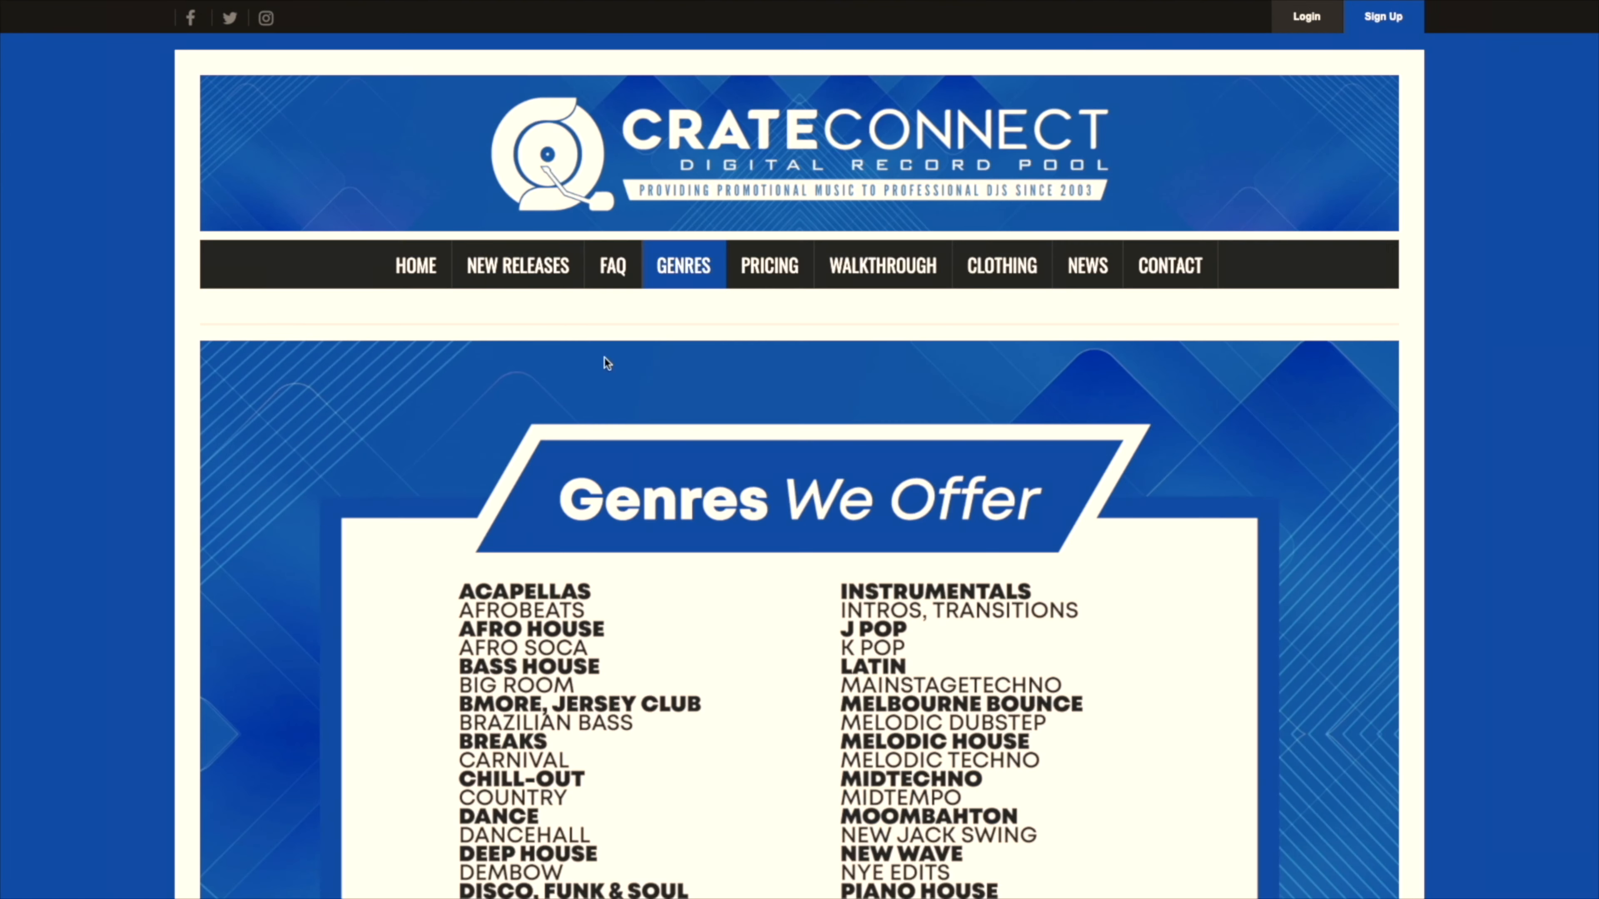
Step: Return to the Crate Connect home page and look over the trending tracks and featured high-res audio
{"action": "left_click", "coordinate": [441, 287]}
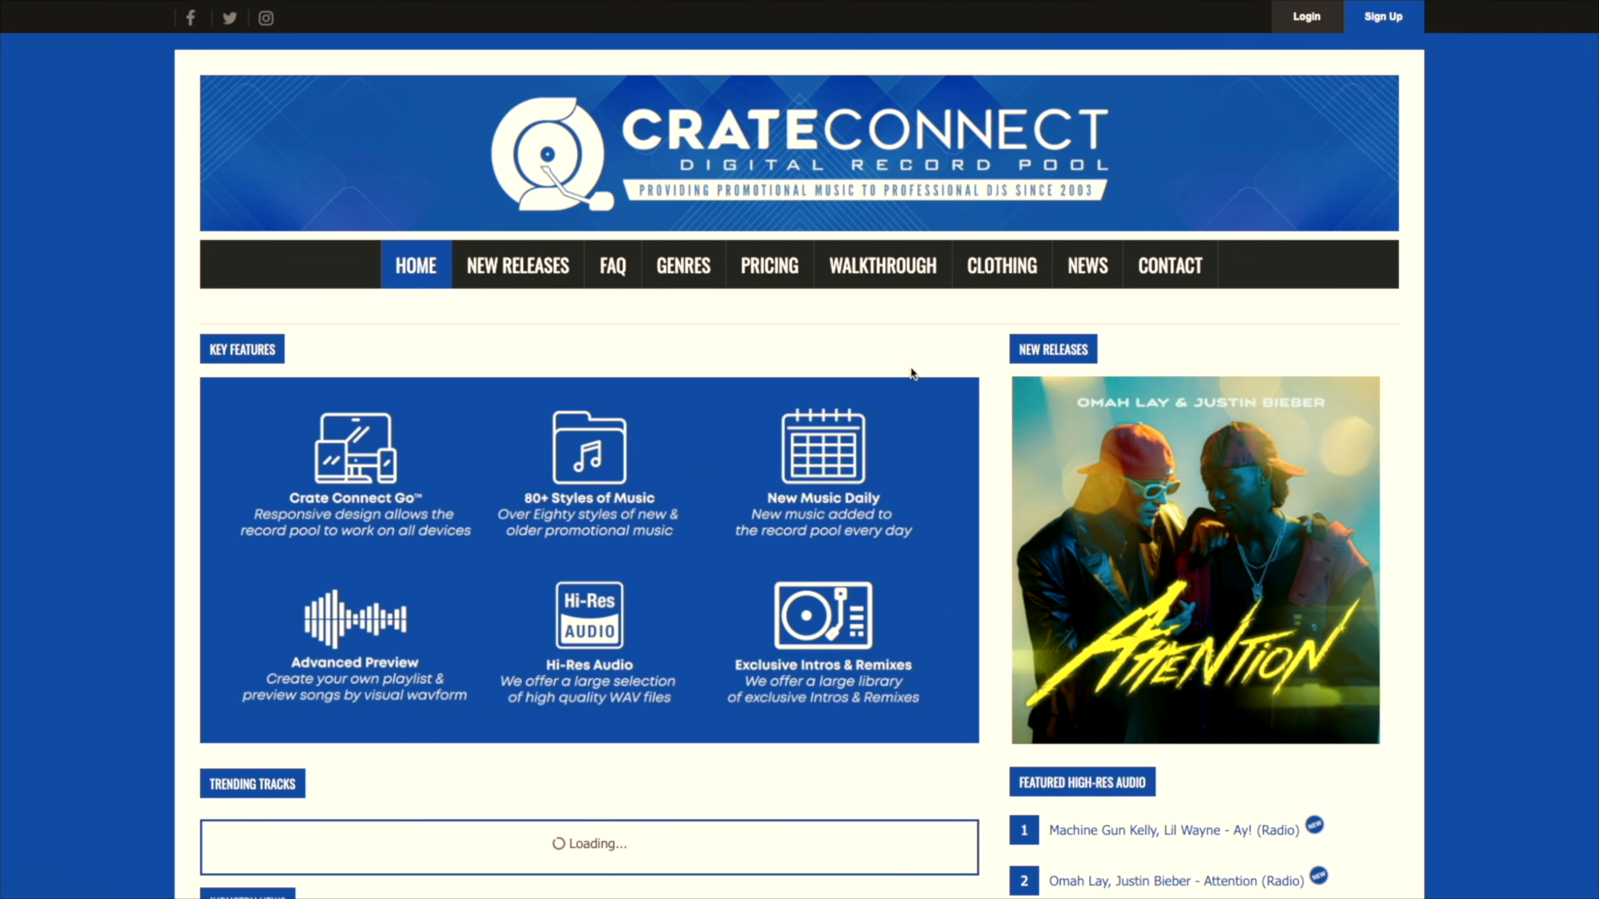
{"action": "scroll", "coordinate": [935, 371], "scroll_direction": "down", "scroll_amount": 4}
{"action": "scroll", "coordinate": [935, 369], "scroll_direction": "down", "scroll_amount": 8}
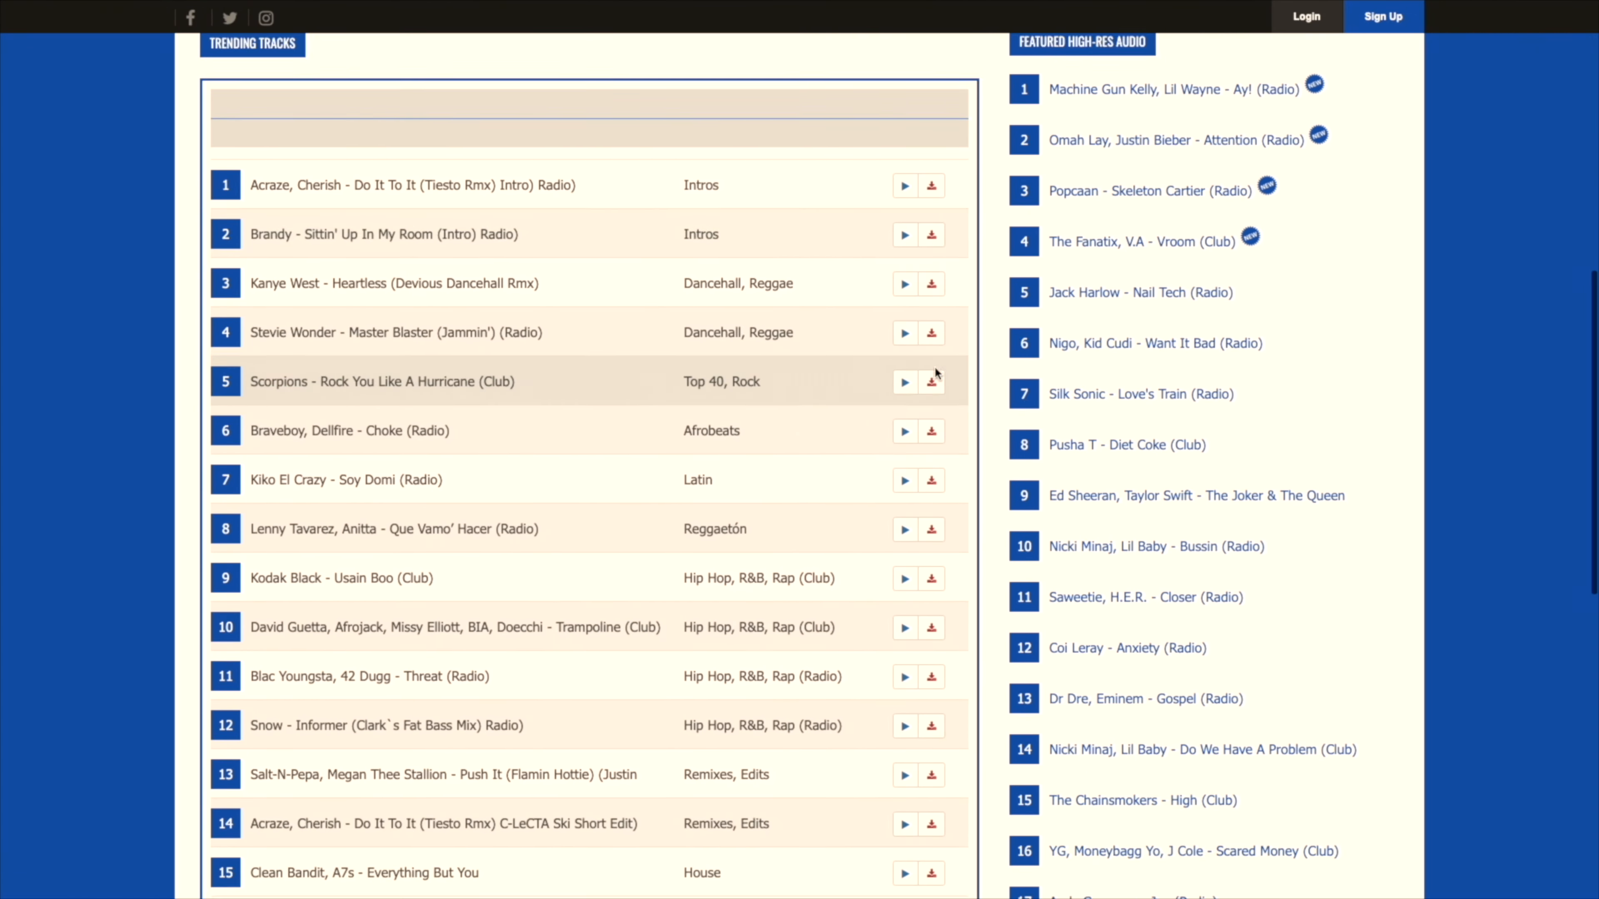
Step: Review the 30, 90 and 180 day subscription plans on the Crate Connect pricing page
{"action": "scroll", "coordinate": [936, 369], "scroll_direction": "up", "scroll_amount": 10}
{"action": "left_click", "coordinate": [769, 121]}
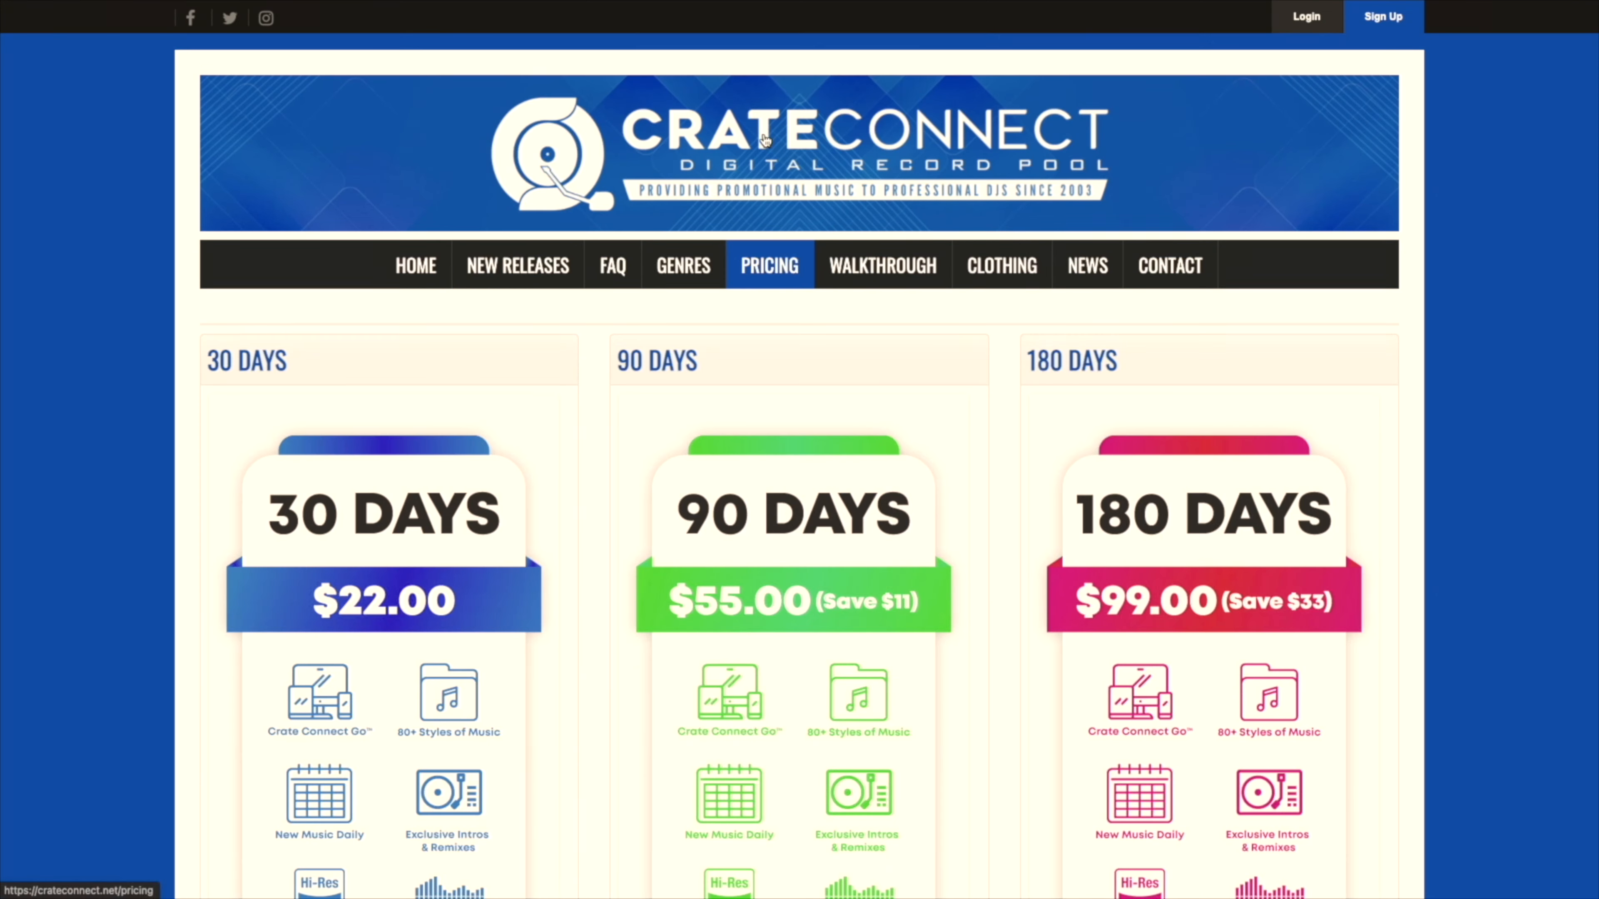
{"action": "scroll", "coordinate": [1001, 340], "scroll_direction": "down", "scroll_amount": 1}
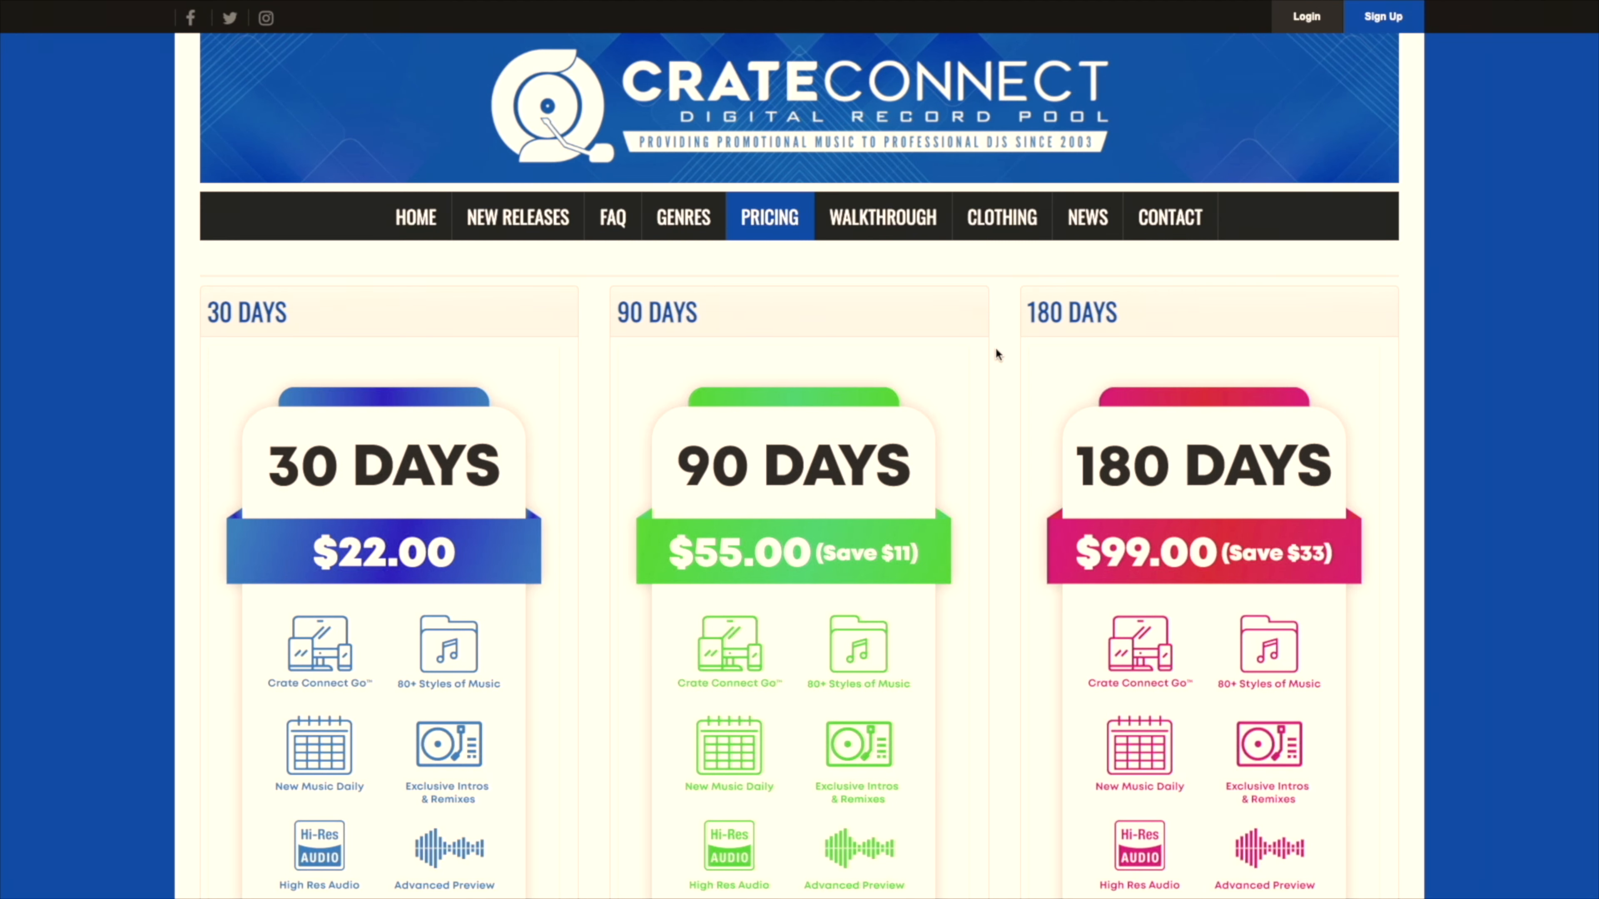
{"action": "scroll", "coordinate": [996, 350], "scroll_direction": "down", "scroll_amount": 3}
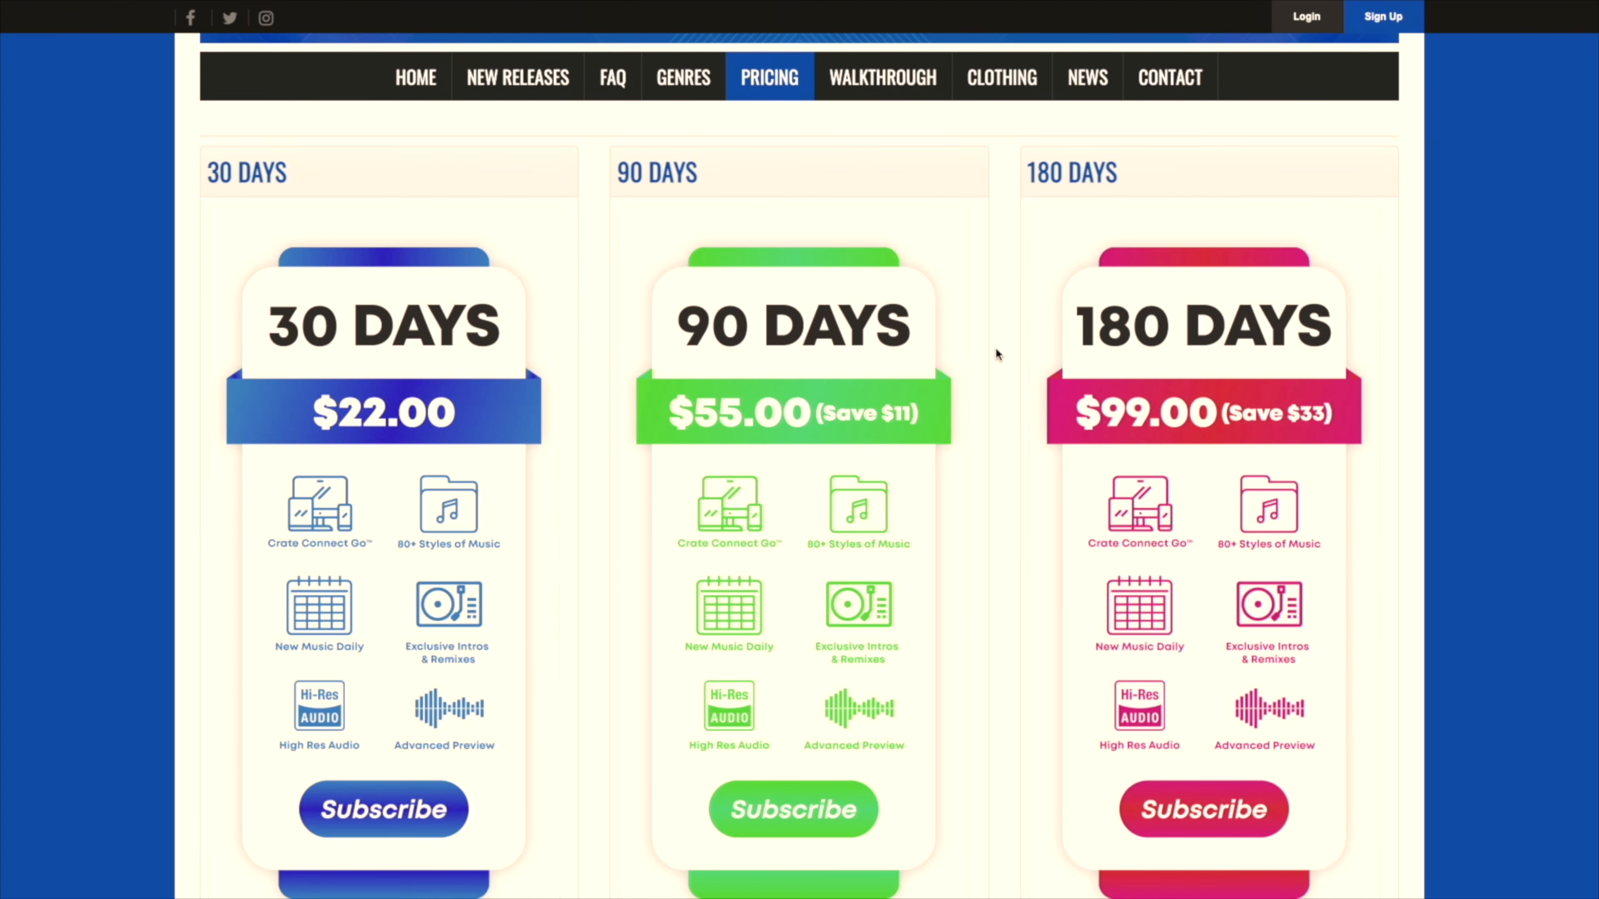
{"action": "scroll", "coordinate": [996, 350], "scroll_direction": "up", "scroll_amount": 4}
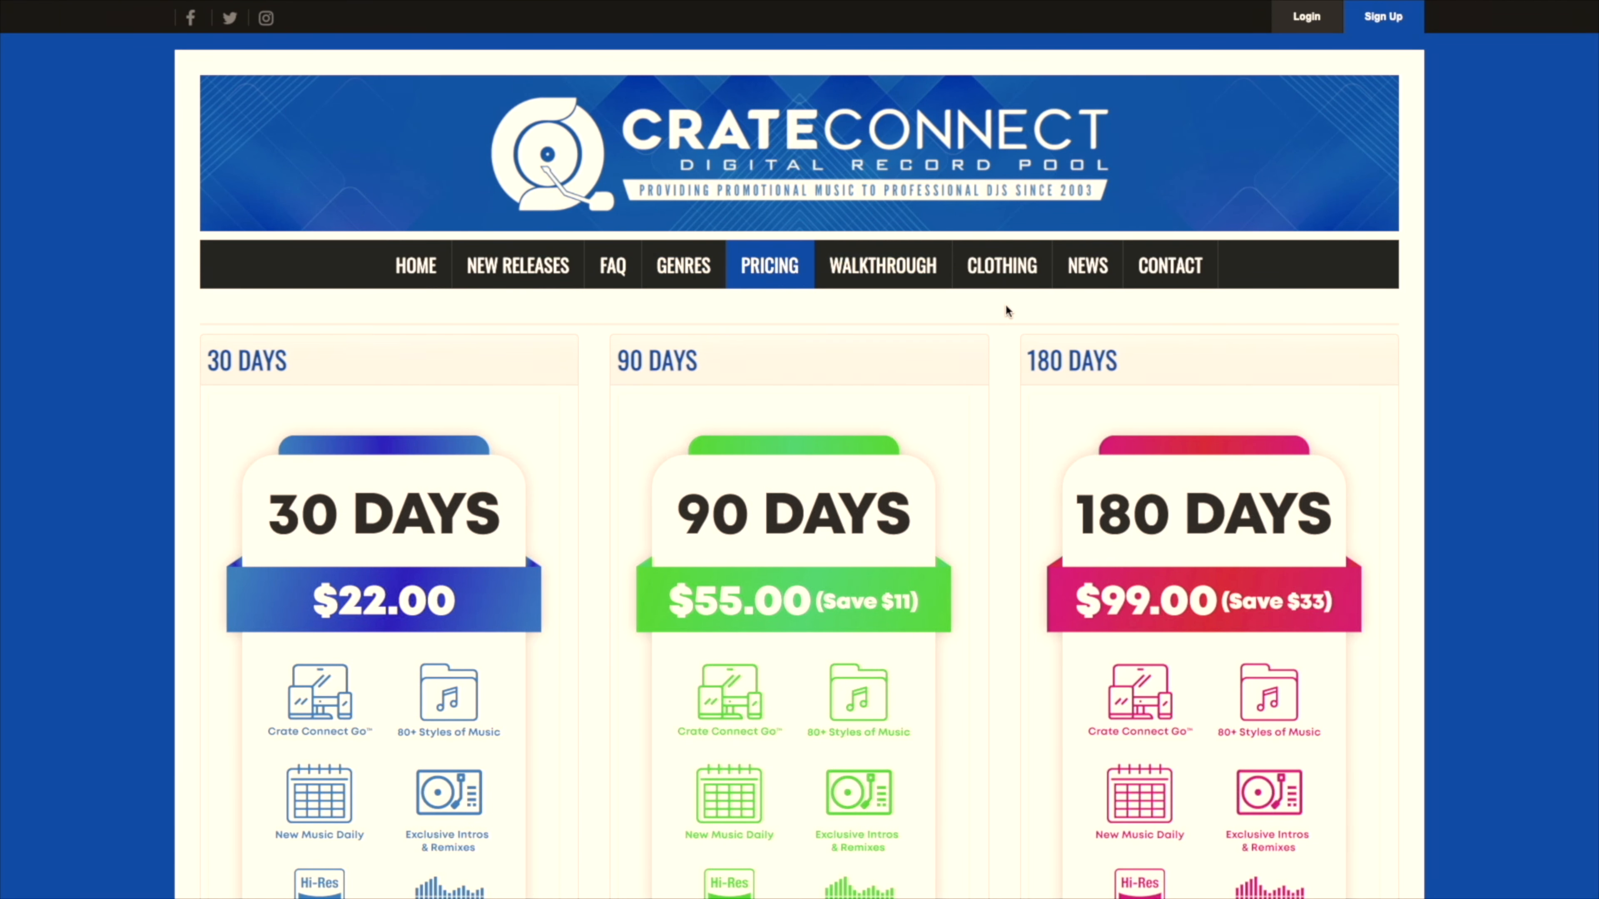
Step: Visit the Crate Connect clothing store and view the No Requests T-shirt
{"action": "left_click", "coordinate": [1000, 277]}
{"action": "scroll", "coordinate": [995, 290], "scroll_direction": "down", "scroll_amount": 7}
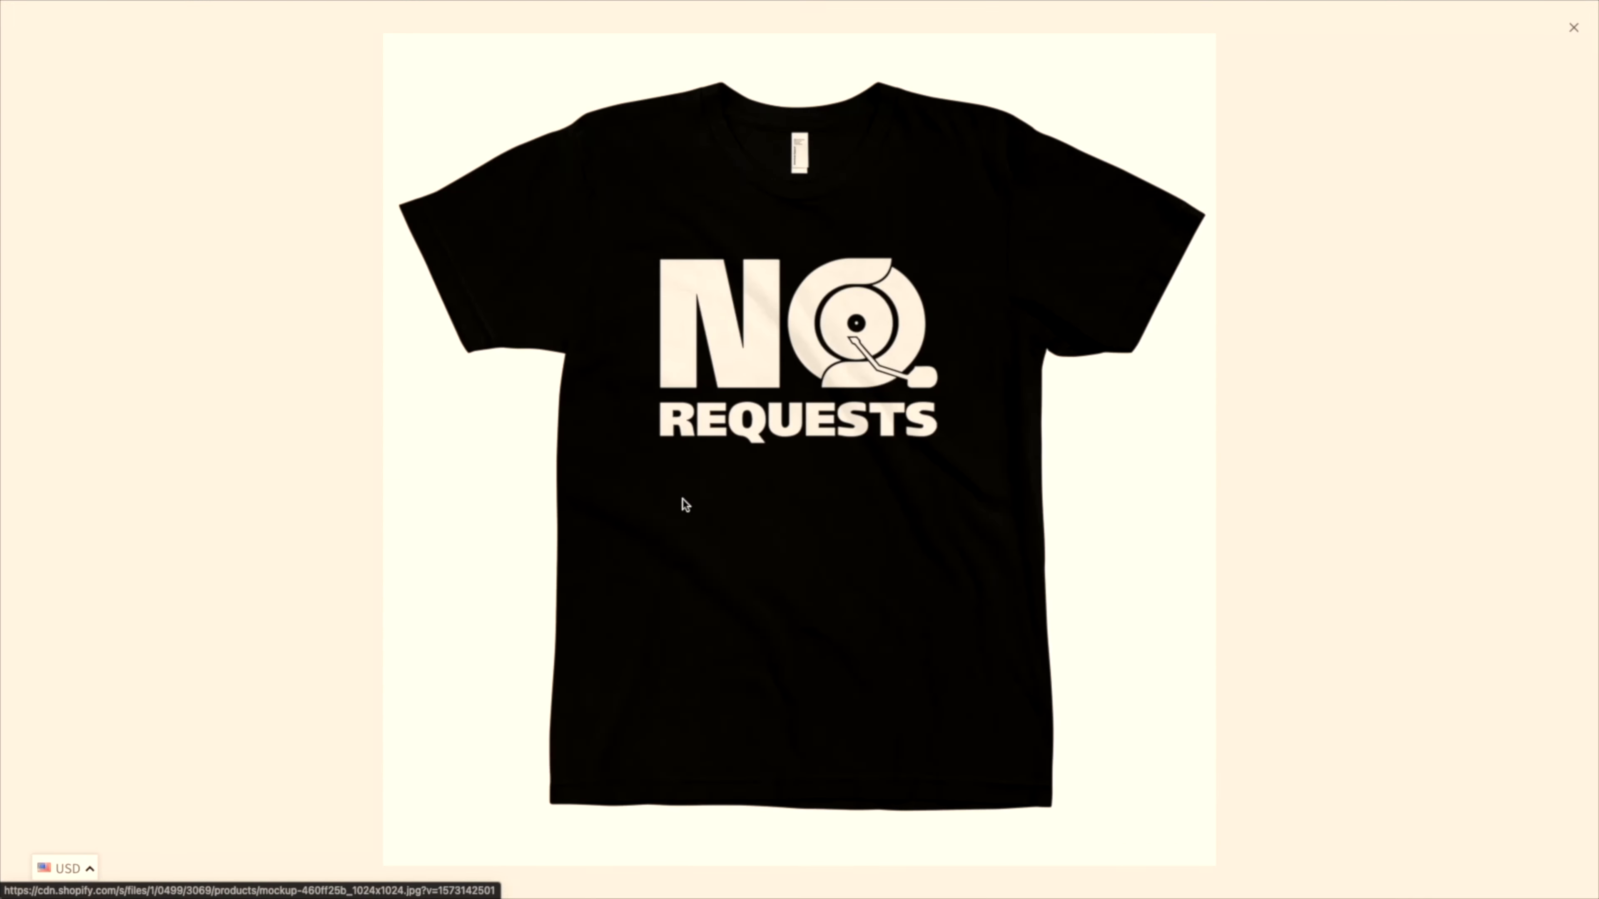
{"action": "left_click", "coordinate": [693, 504]}
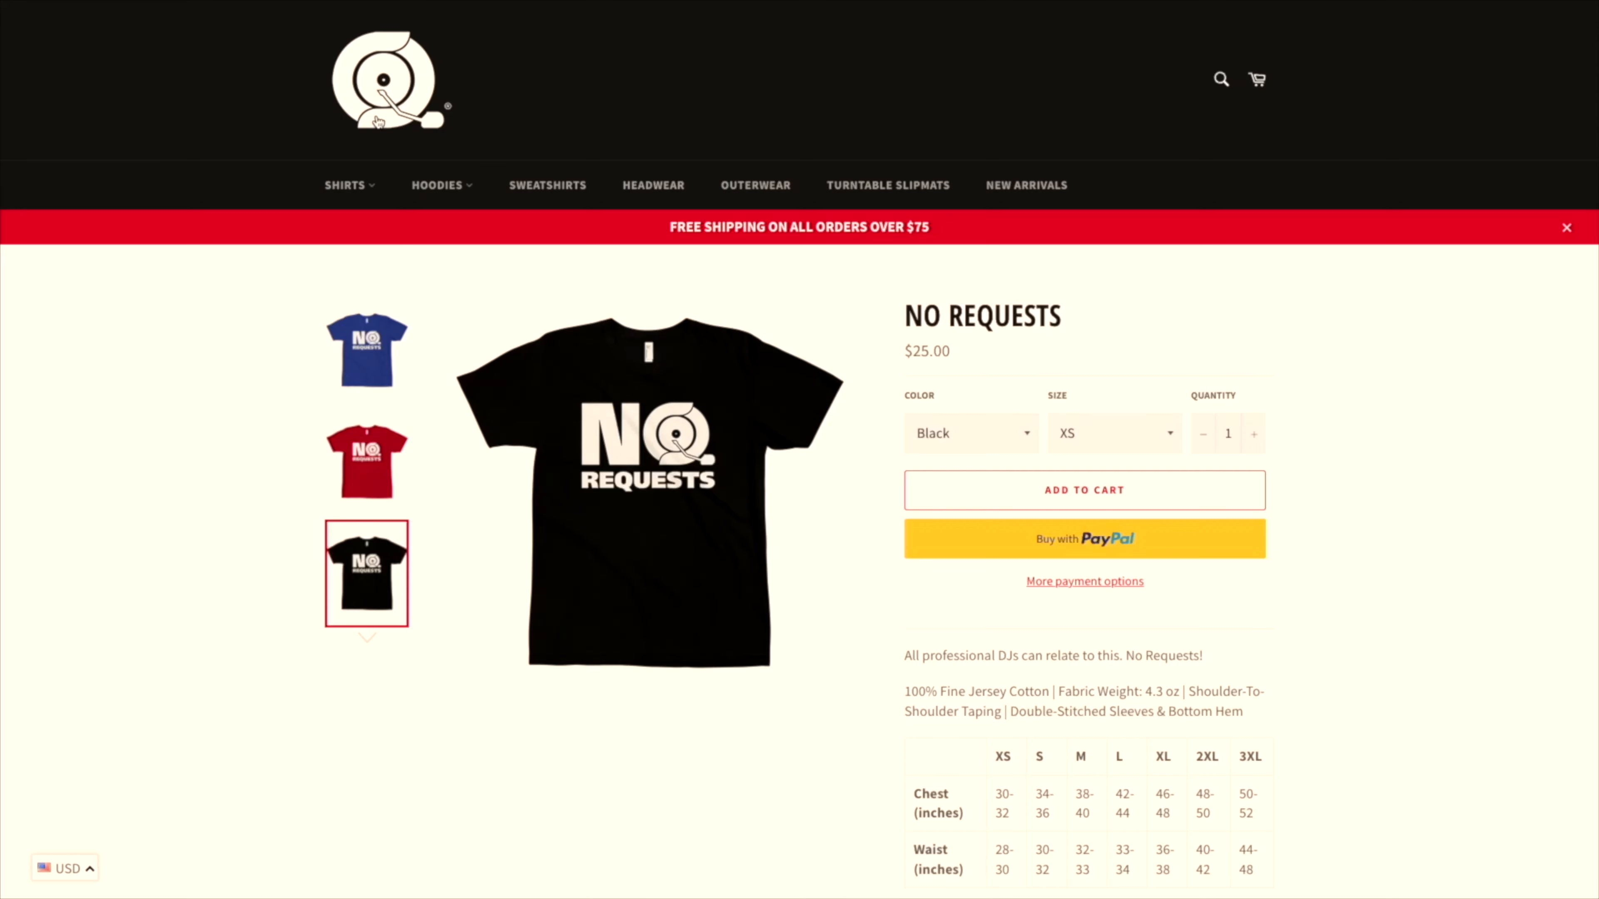
Step: Return to the clothing store's home page and look through its collections and featured products
{"action": "left_click", "coordinate": [378, 122]}
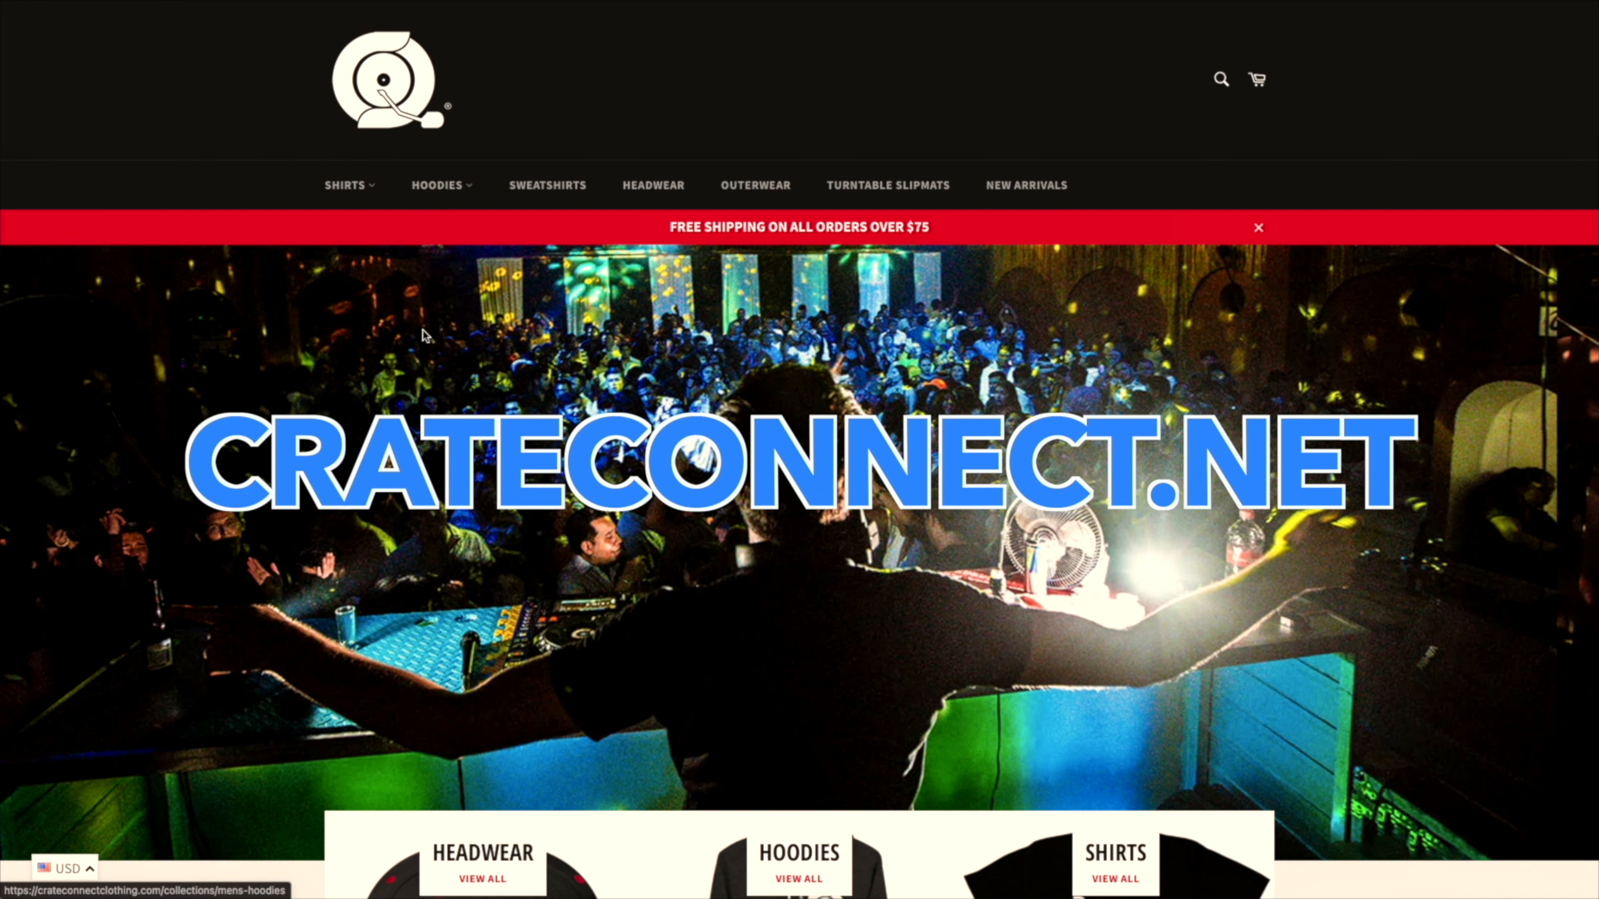
{"action": "scroll", "coordinate": [424, 335], "scroll_direction": "down", "scroll_amount": 5}
{"action": "scroll", "coordinate": [425, 335], "scroll_direction": "down", "scroll_amount": 9}
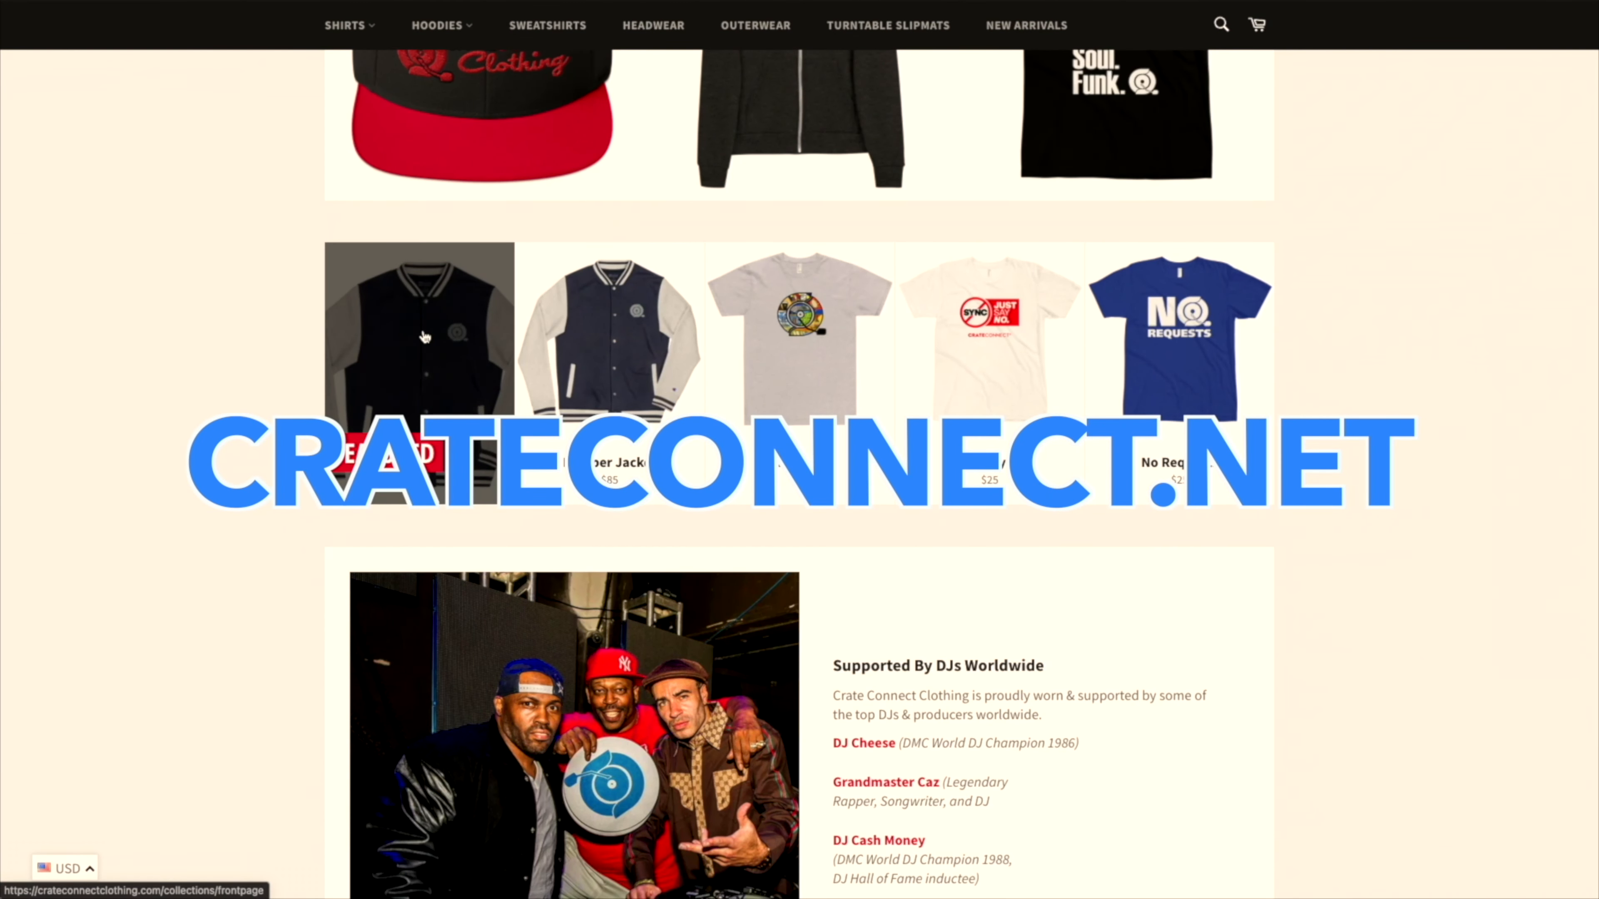
{"action": "scroll", "coordinate": [425, 337], "scroll_direction": "down", "scroll_amount": 2}
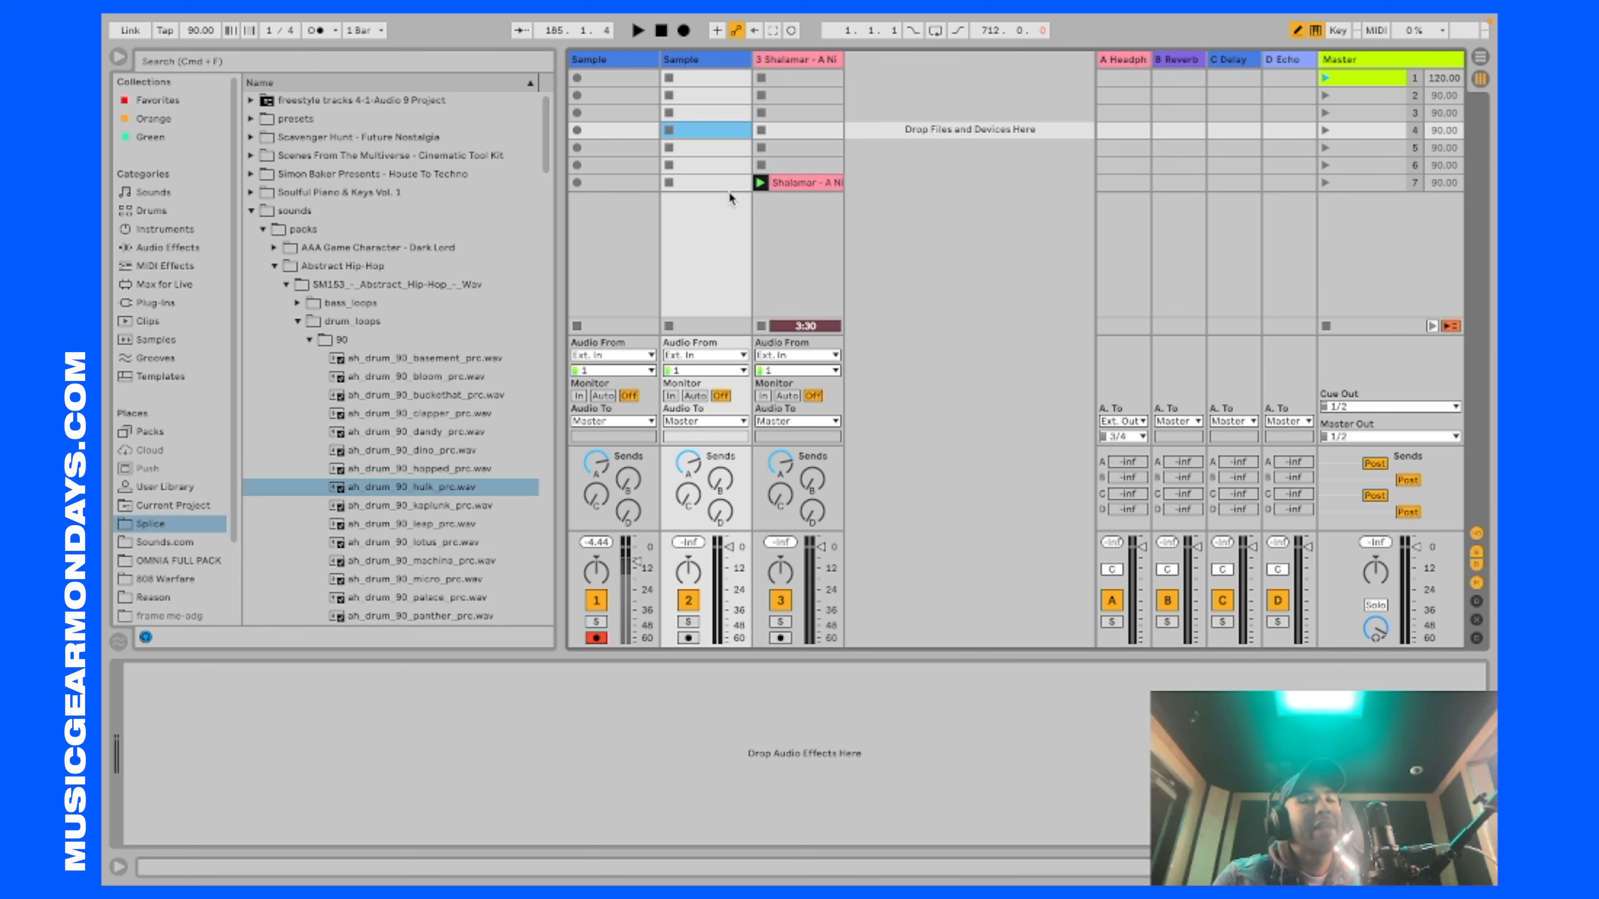
Step: In Ableton Live, widen the Shalamar - A Night to Remember track and audition its clip with the waveform shown
{"action": "left_click_drag", "start_coordinate": [839, 55], "coordinate": [1009, 55]}
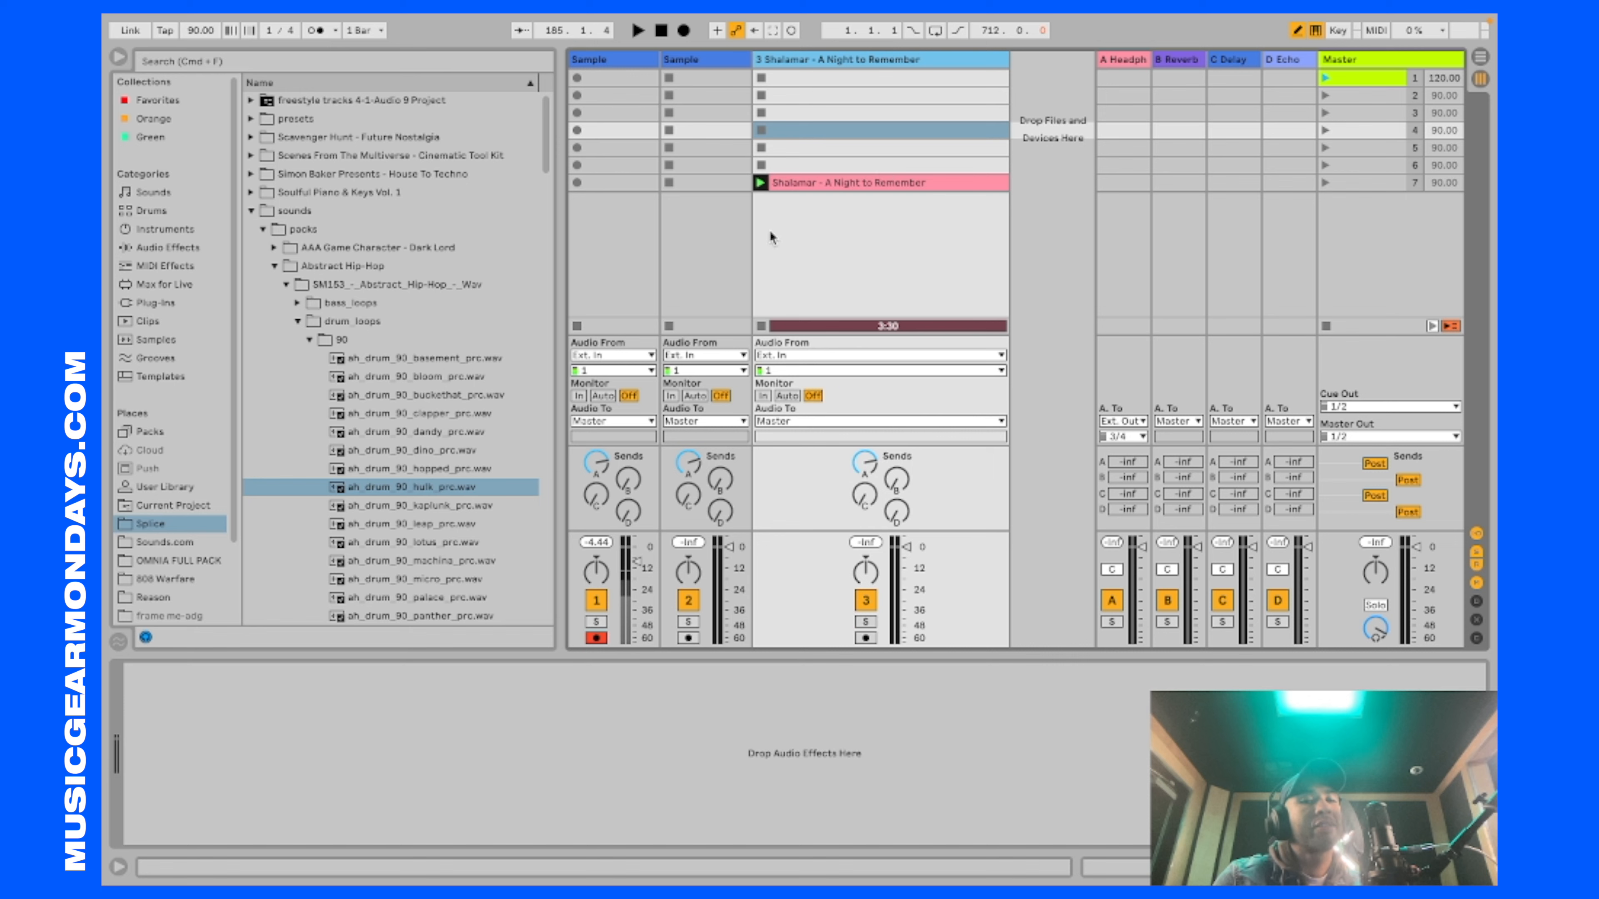
{"action": "left_click", "coordinate": [761, 183]}
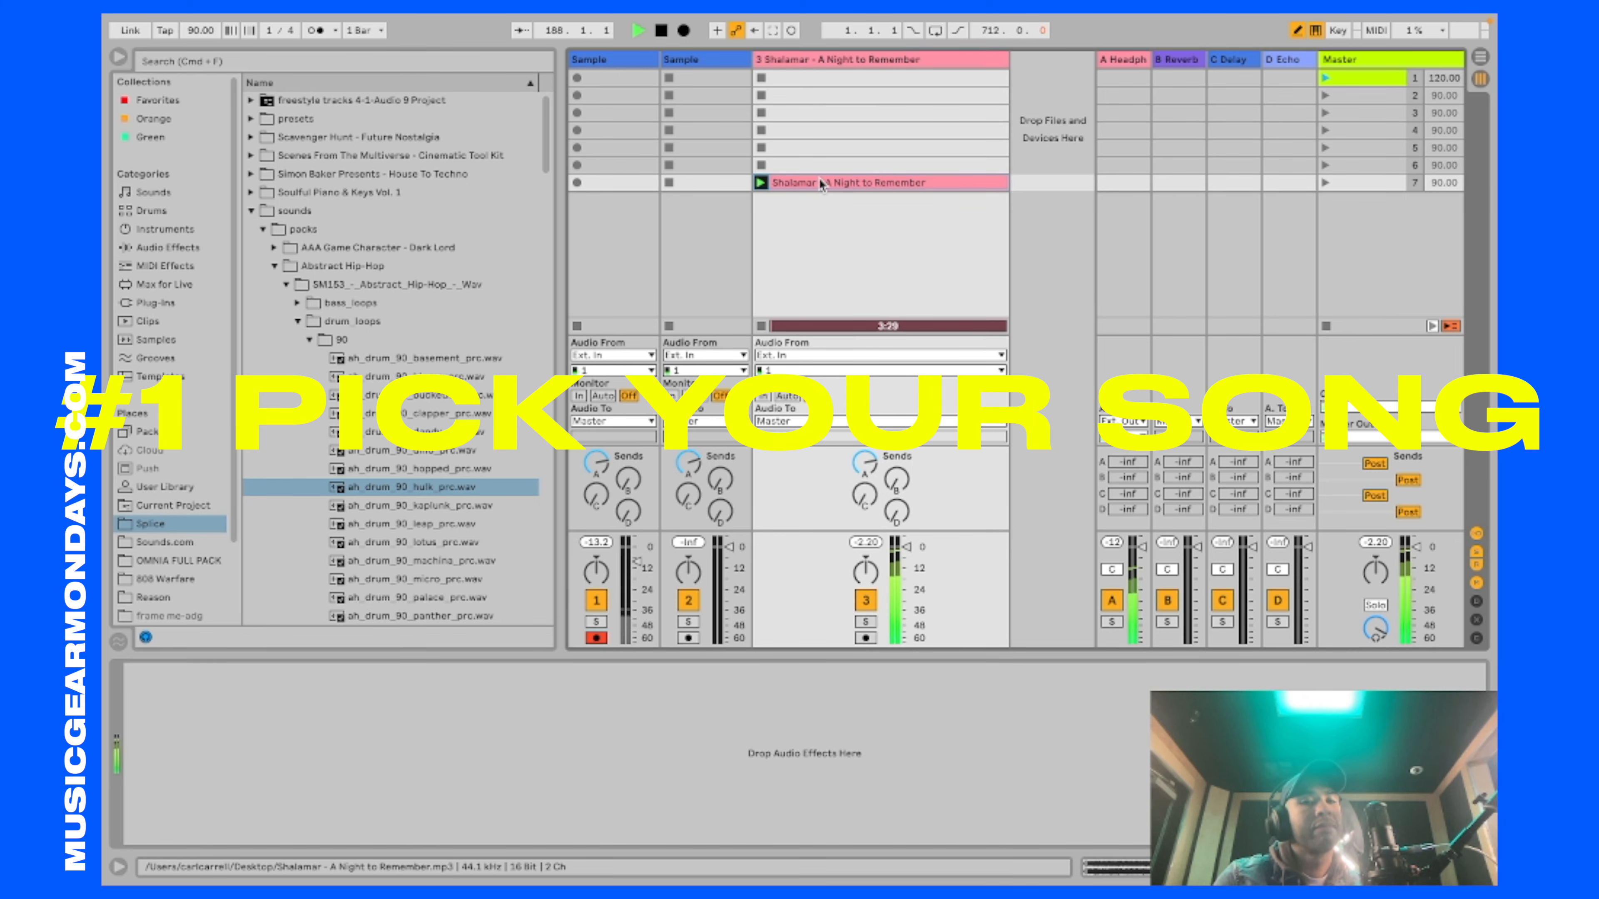
{"action": "left_click", "coordinate": [821, 183]}
{"action": "left_click_drag", "start_coordinate": [553, 571], "coordinate": [553, 571]}
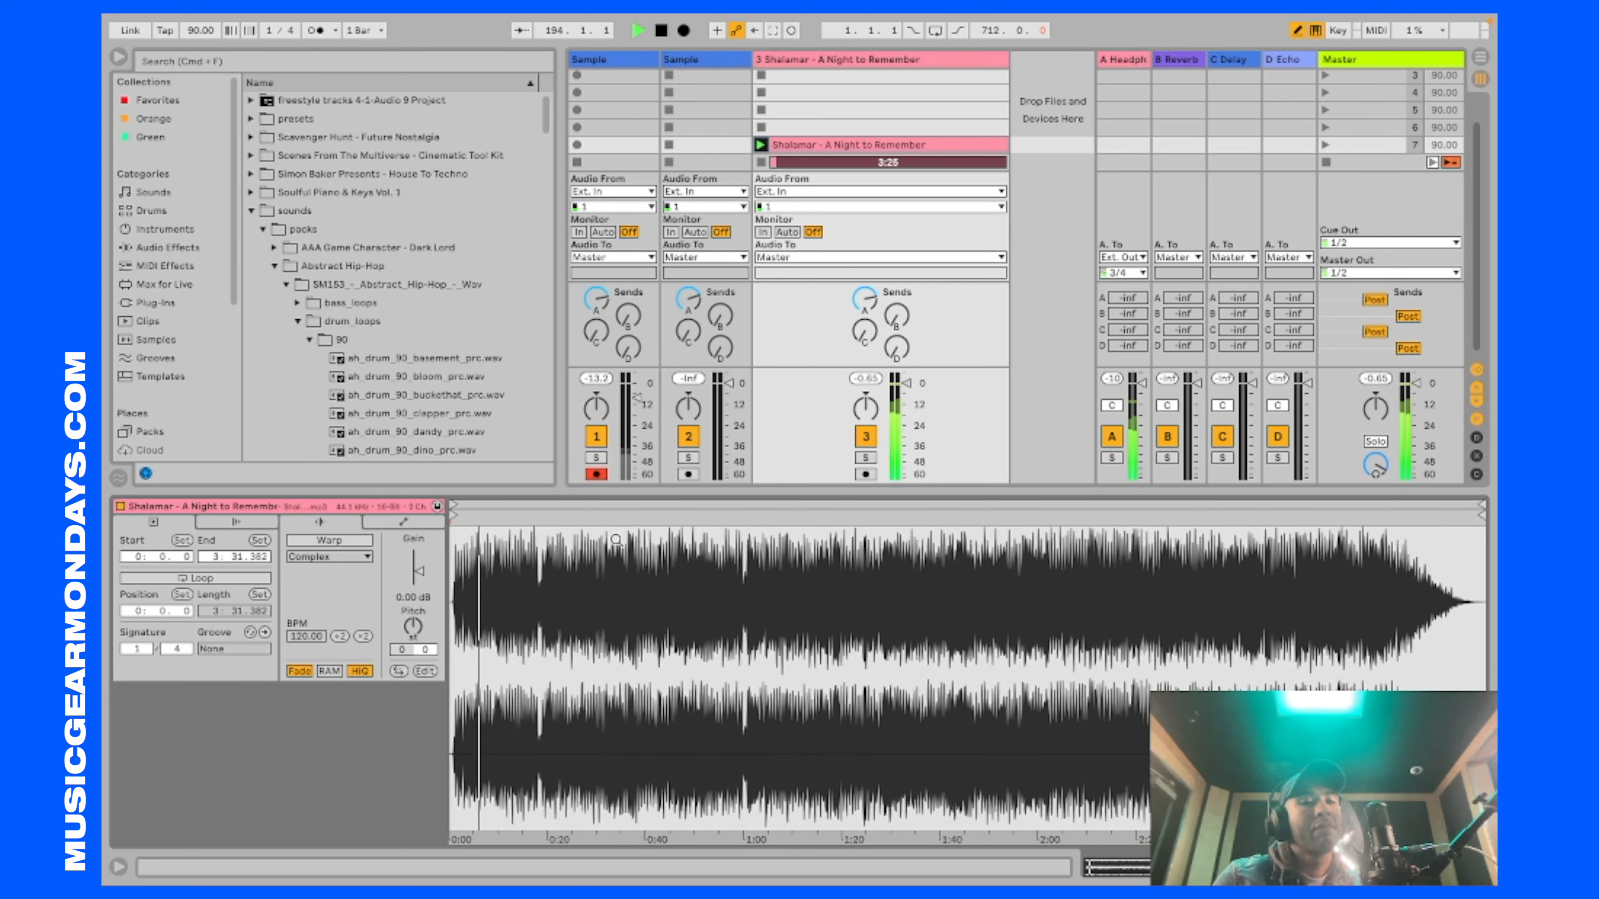
{"action": "key", "text": "space"}
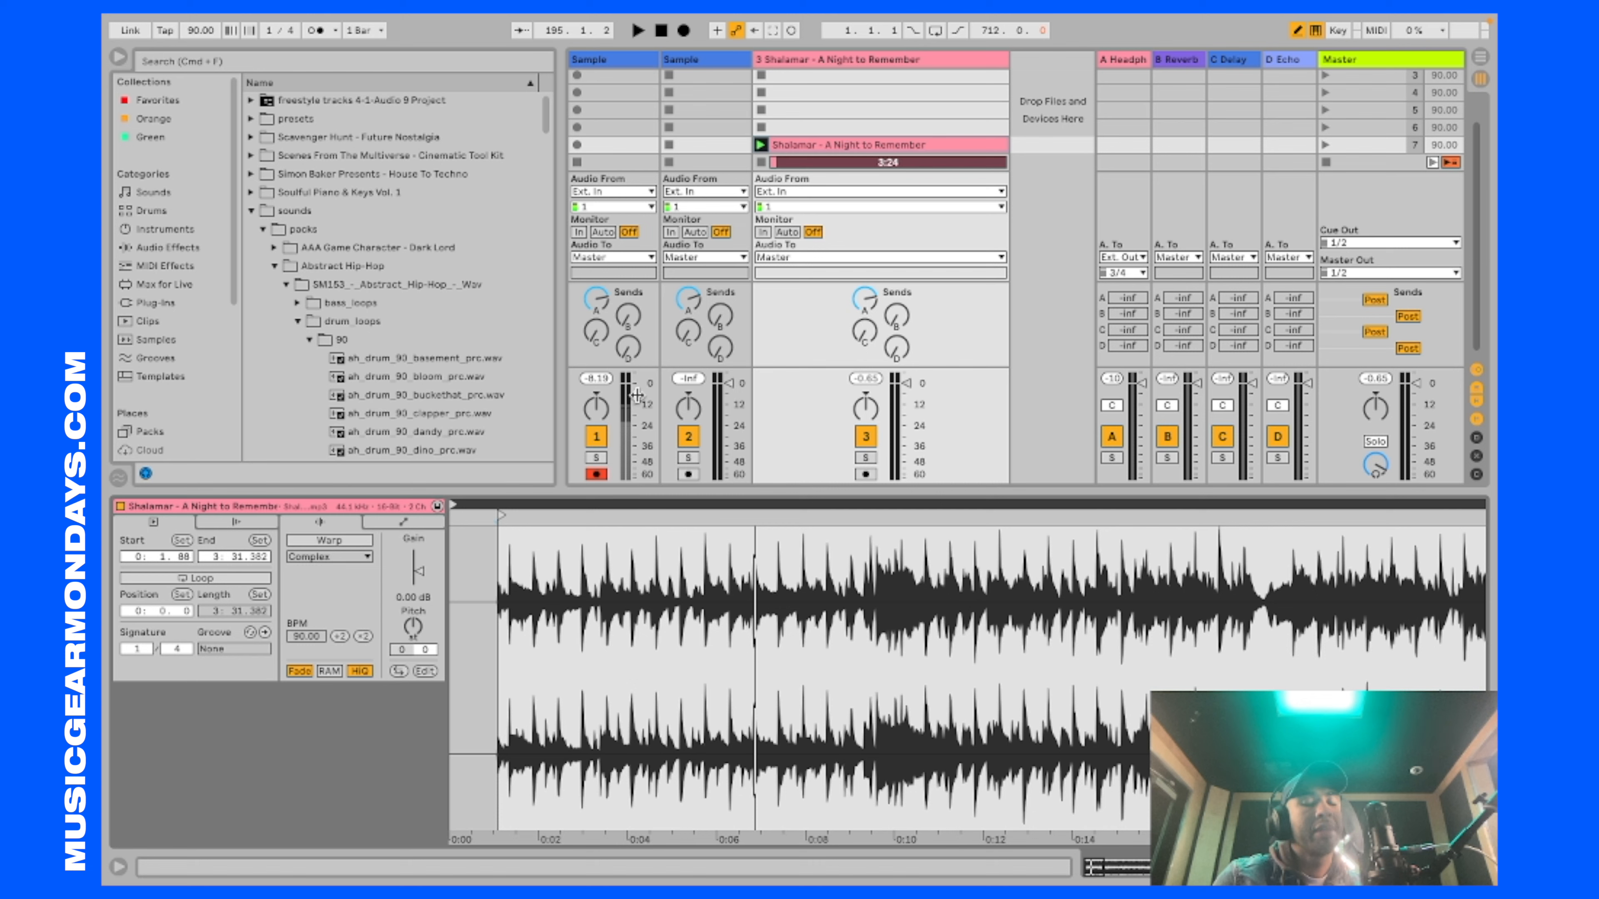
Step: Turn on the metronome and set the project tempo to 120 BPM
{"action": "key", "text": "super+alt+l"}
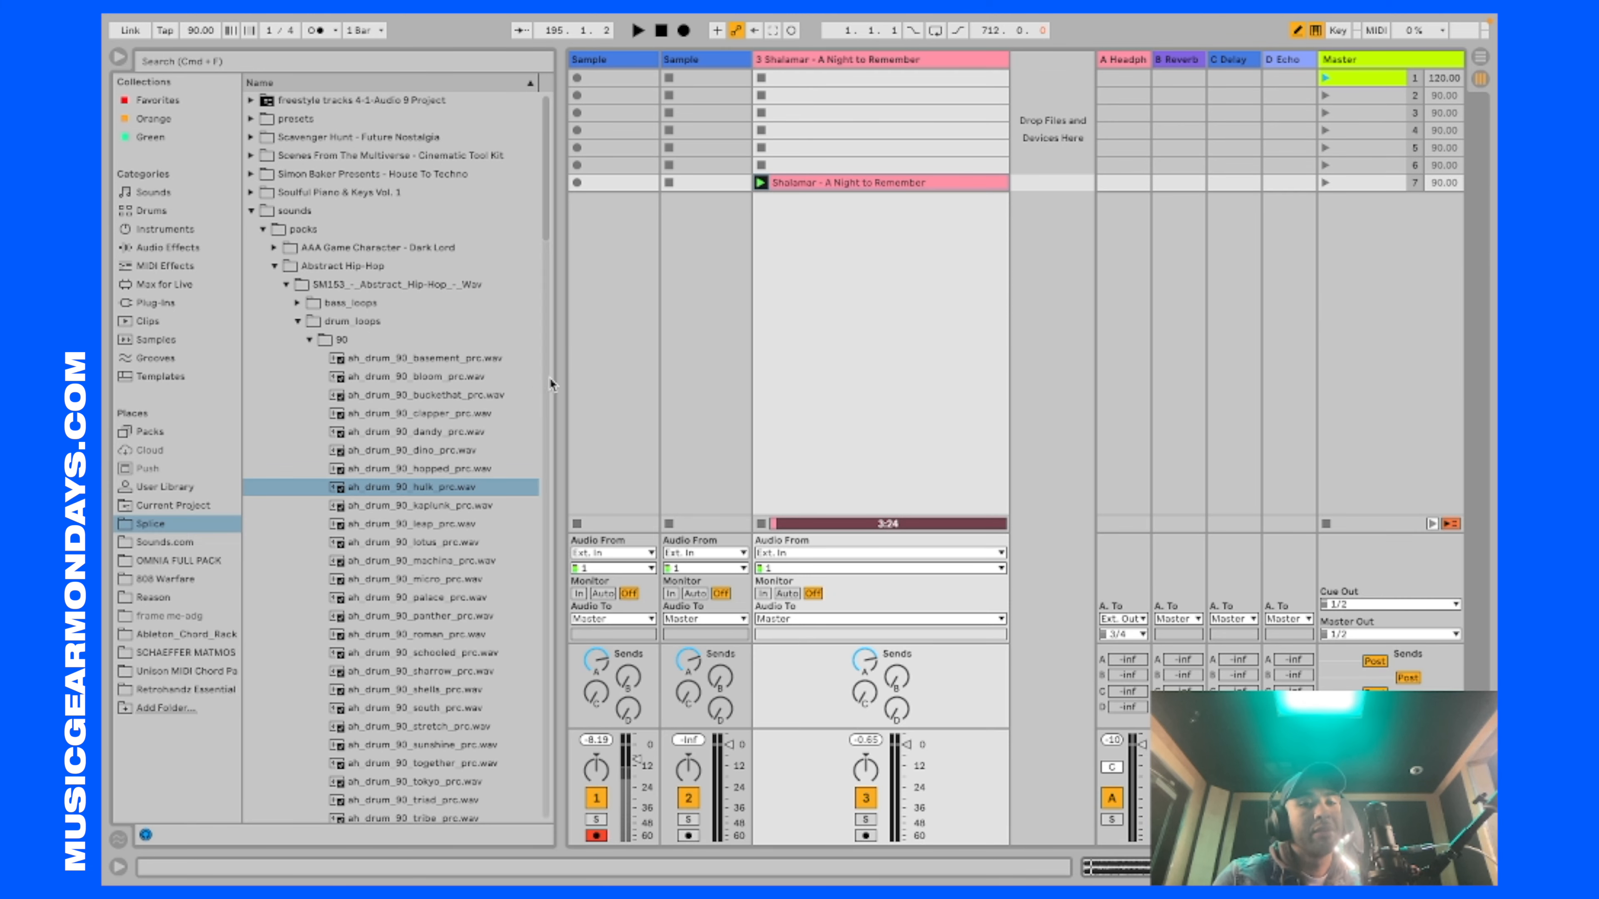
{"action": "left_click_drag", "start_coordinate": [555, 378], "coordinate": [350, 378]}
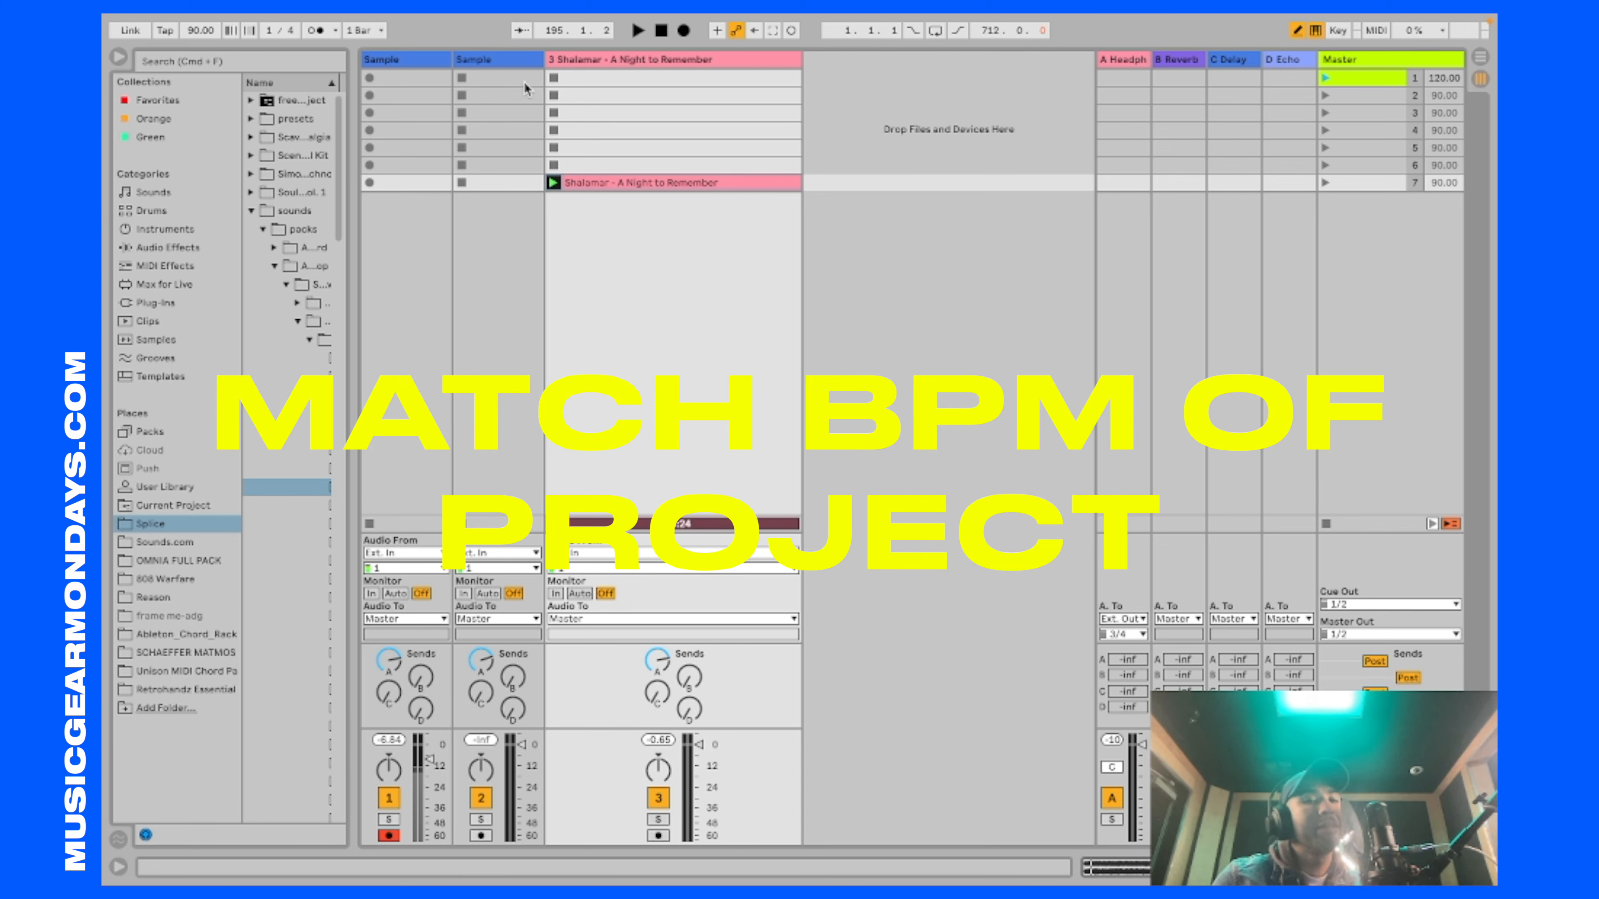
{"action": "left_click", "coordinate": [315, 30]}
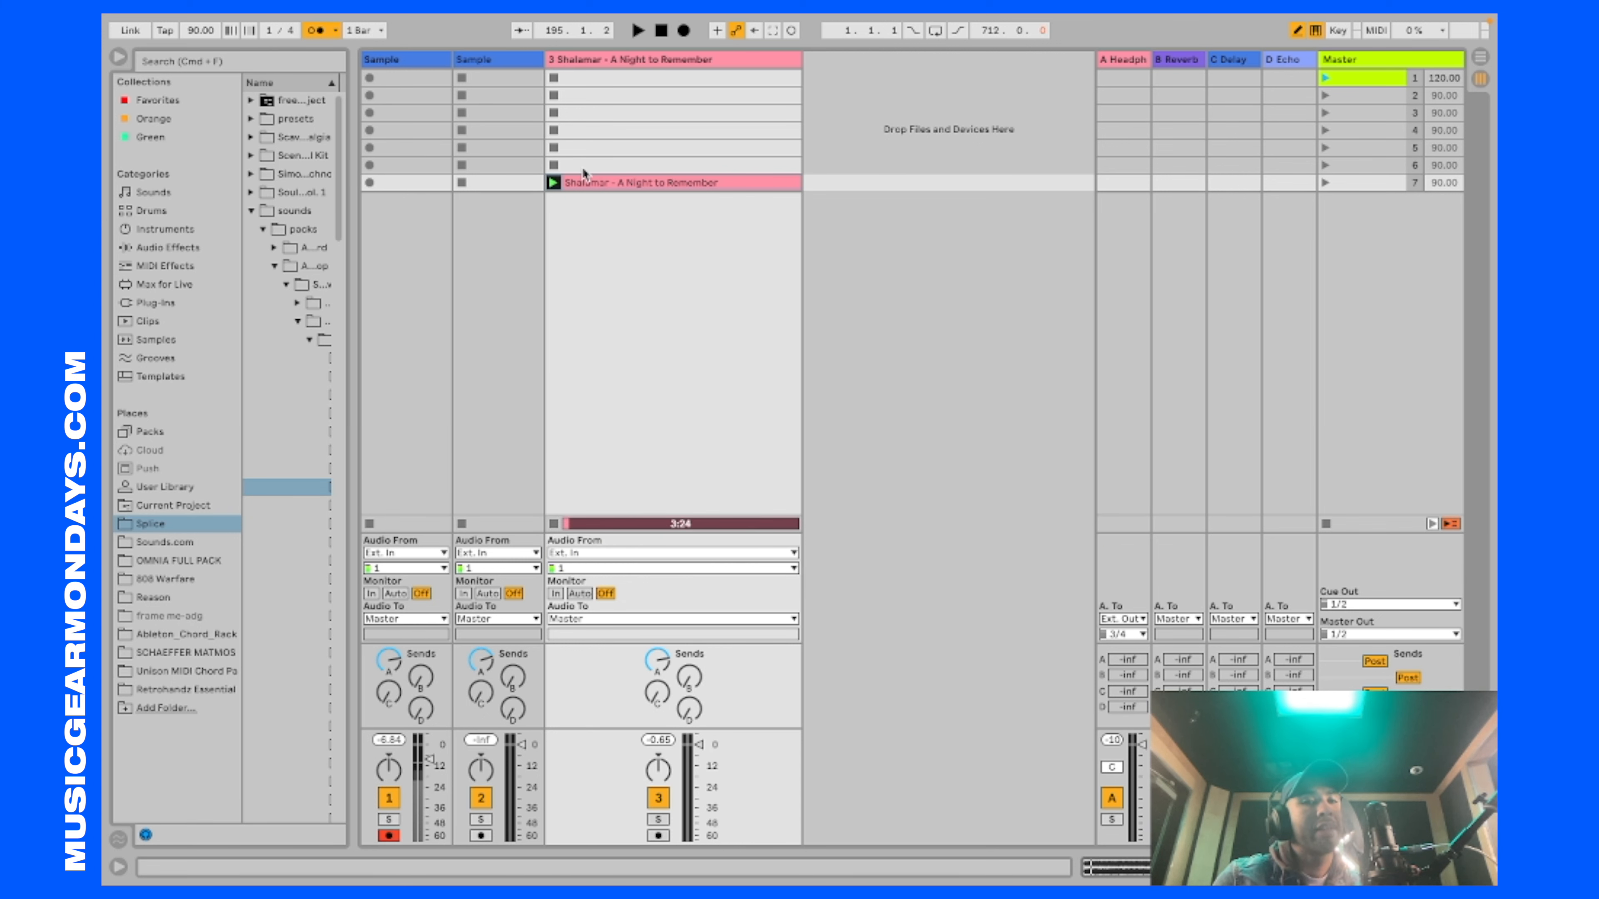
{"action": "double_click", "coordinate": [203, 32]}
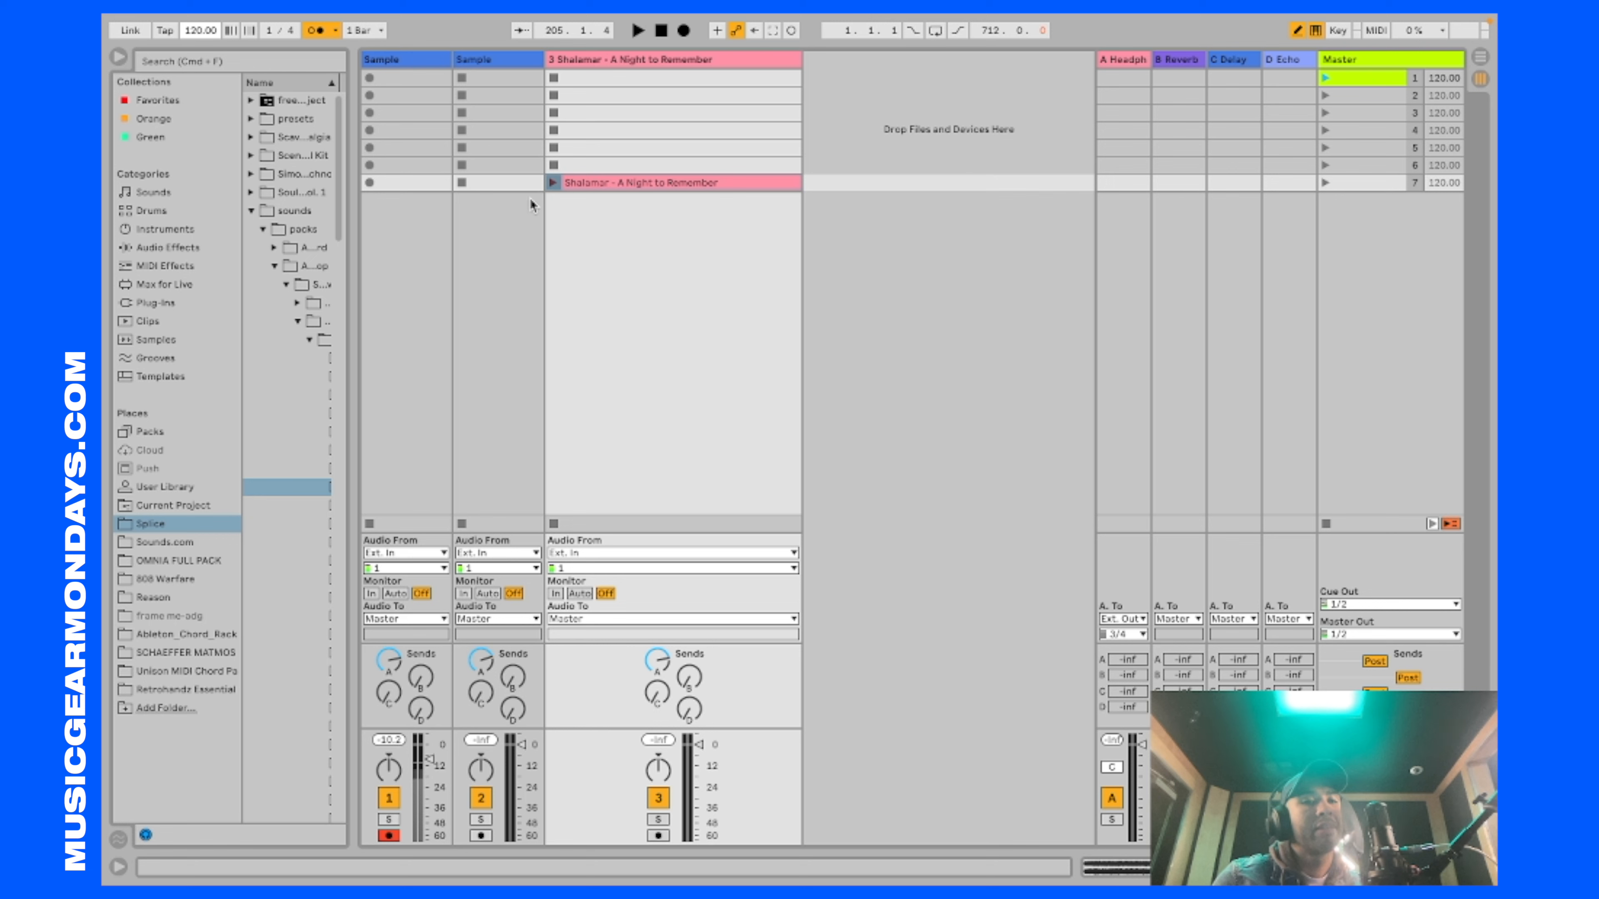
Step: Add Serato Sample from the favorites to a new track and load Shalamar - A Night to Remember into it
{"action": "left_click_drag", "start_coordinate": [349, 167], "coordinate": [493, 154]}
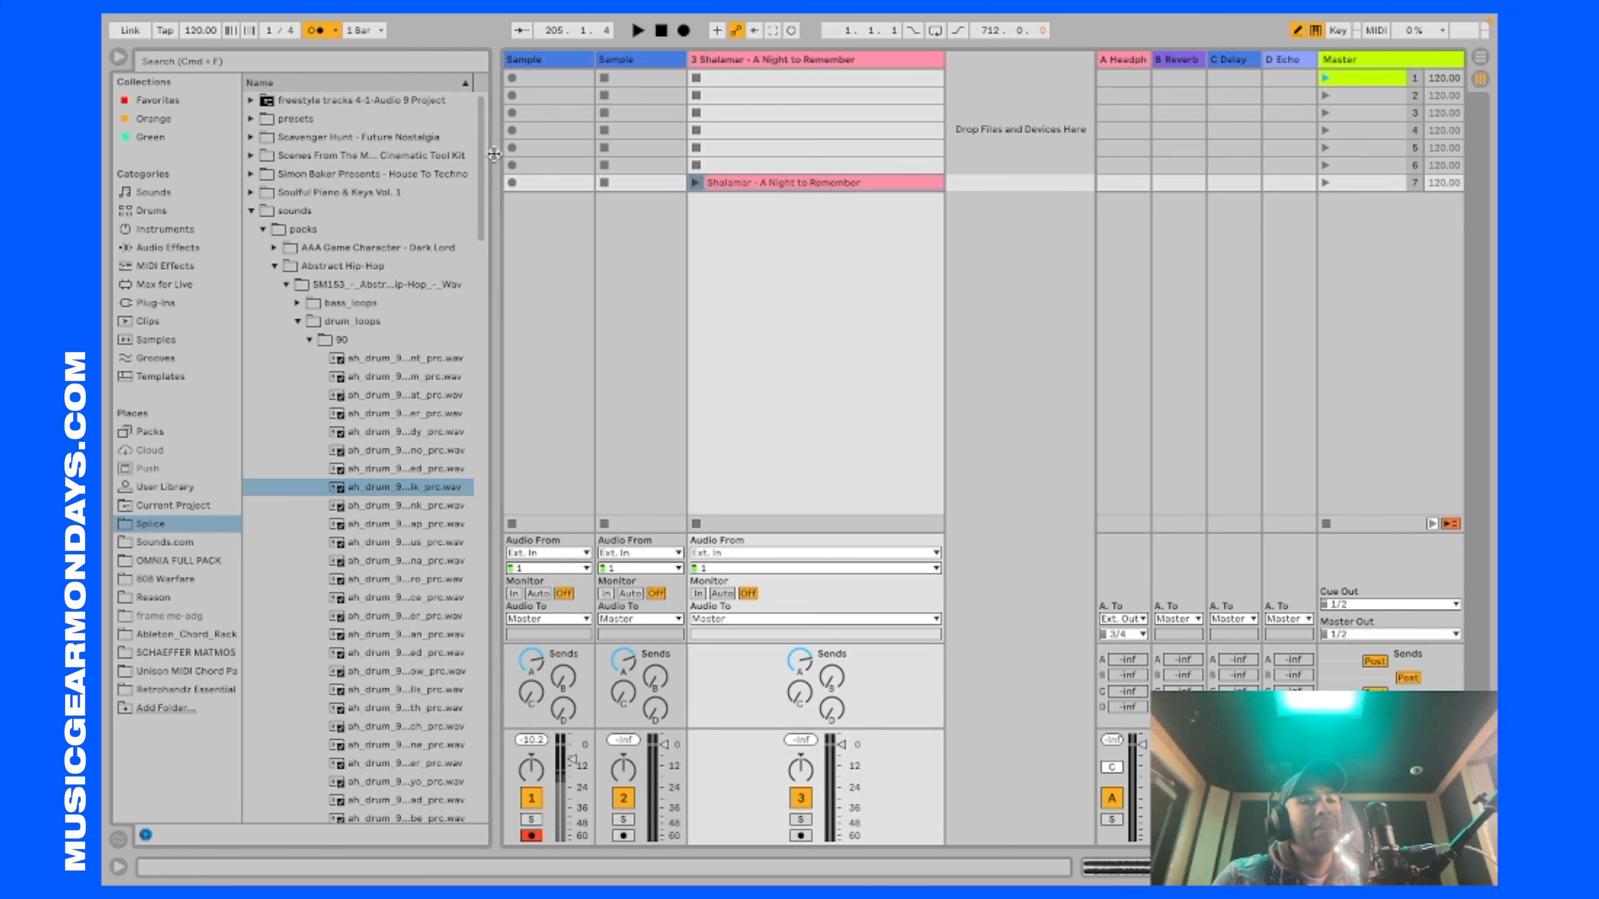
{"action": "left_click", "coordinate": [251, 211]}
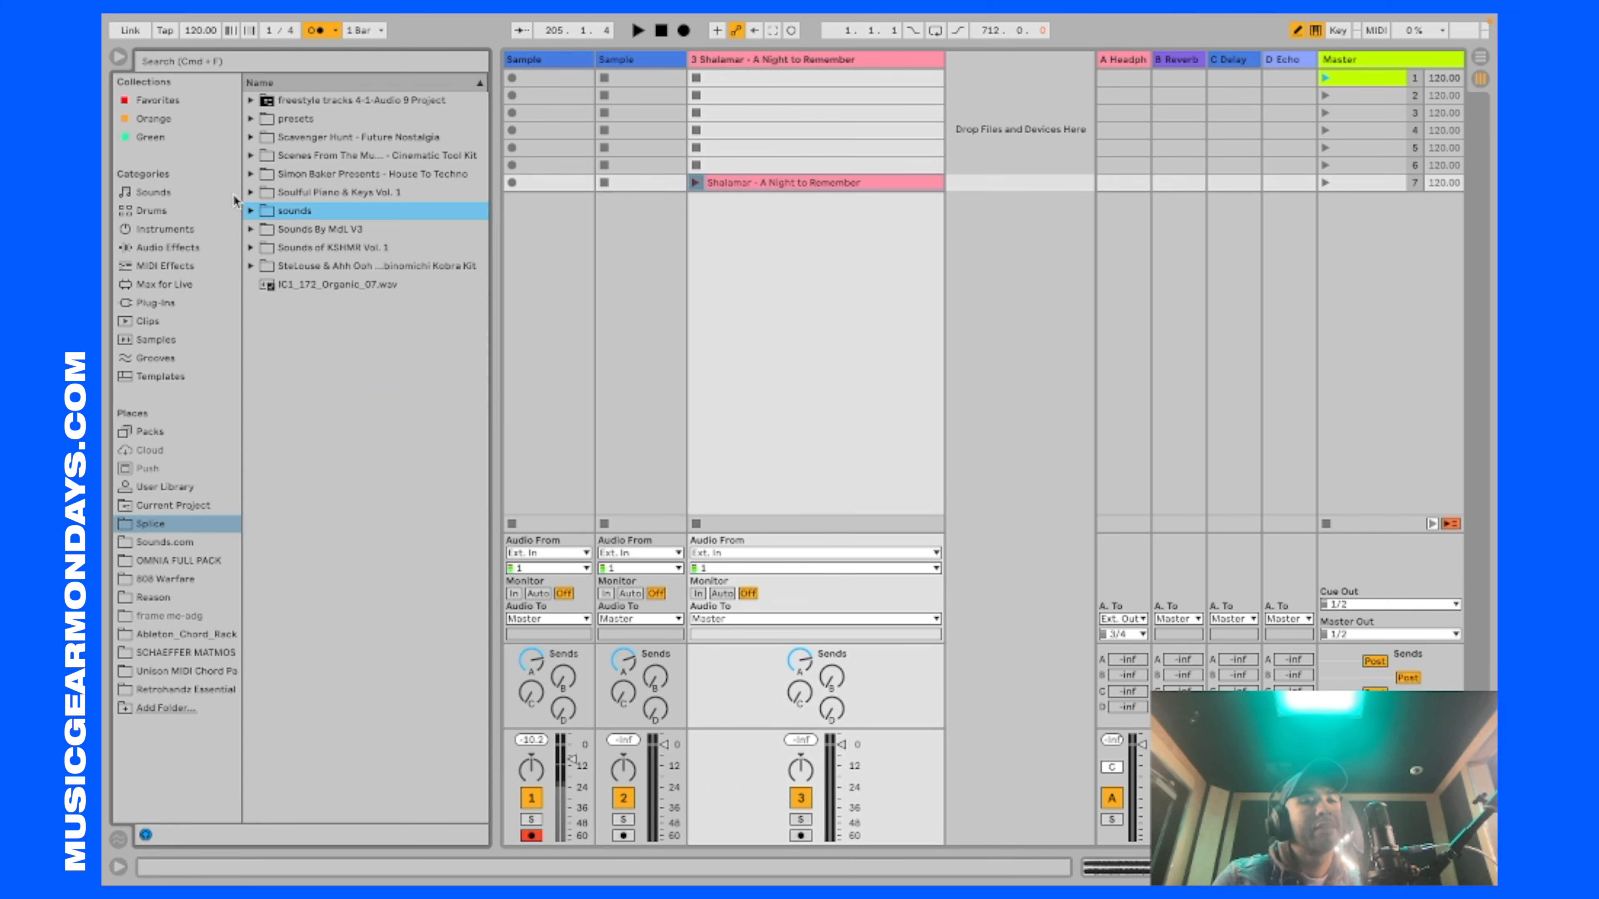
{"action": "left_click", "coordinate": [202, 101]}
{"action": "left_click_drag", "start_coordinate": [311, 468], "coordinate": [857, 457]}
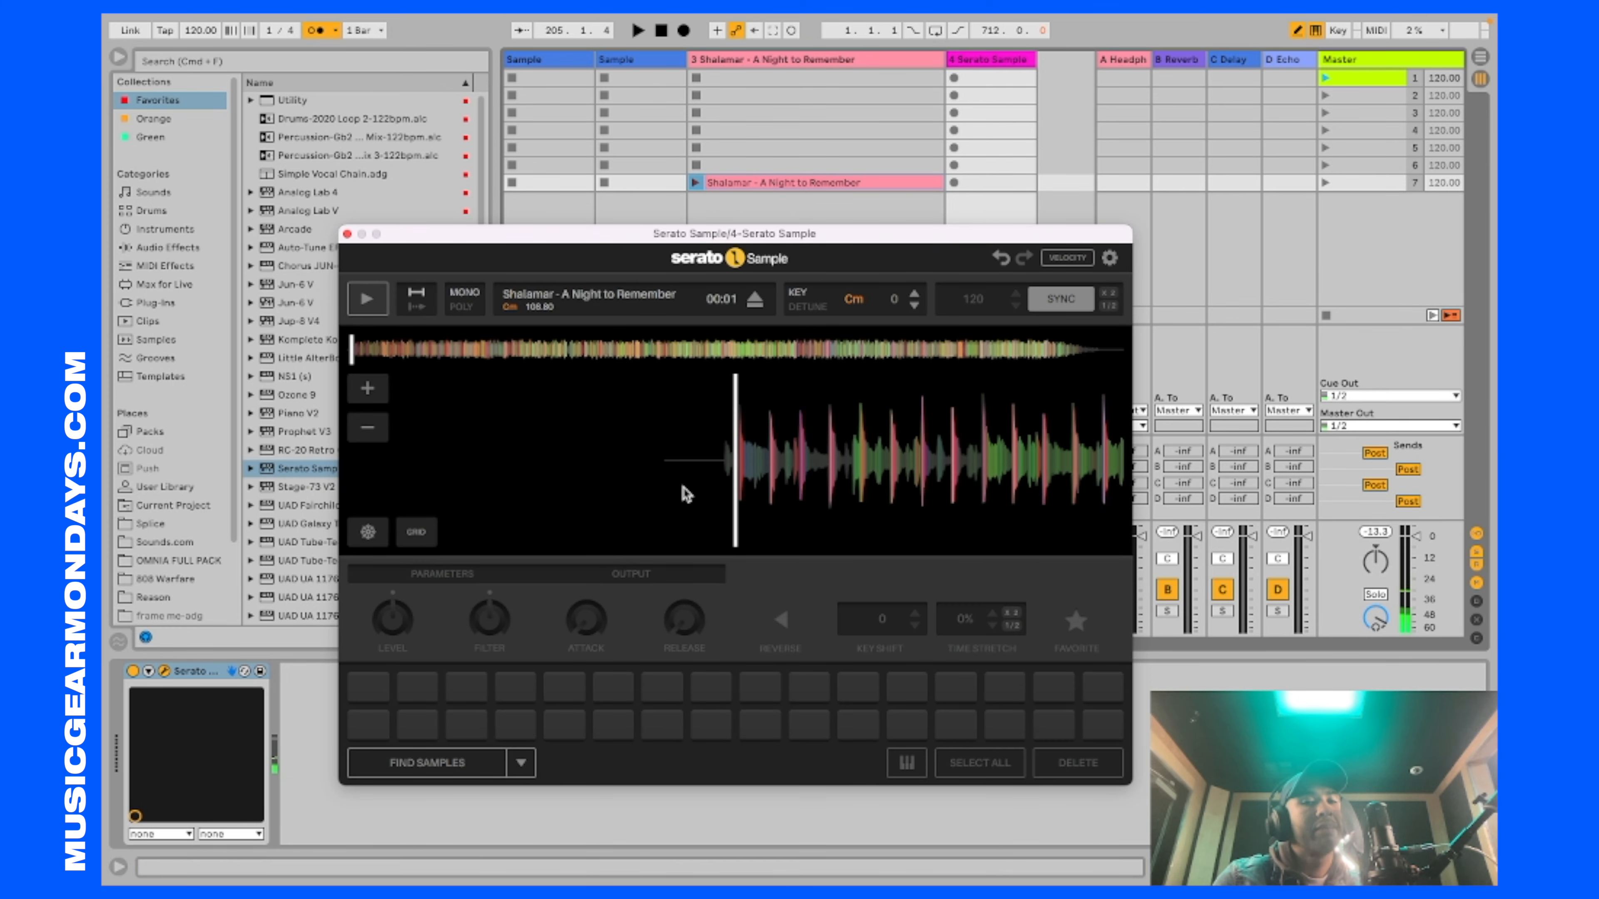
Step: Assign the song's first beat to the first pad in Serato Sample and start project playback
{"action": "left_click", "coordinate": [368, 389]}
{"action": "left_click", "coordinate": [368, 389]}
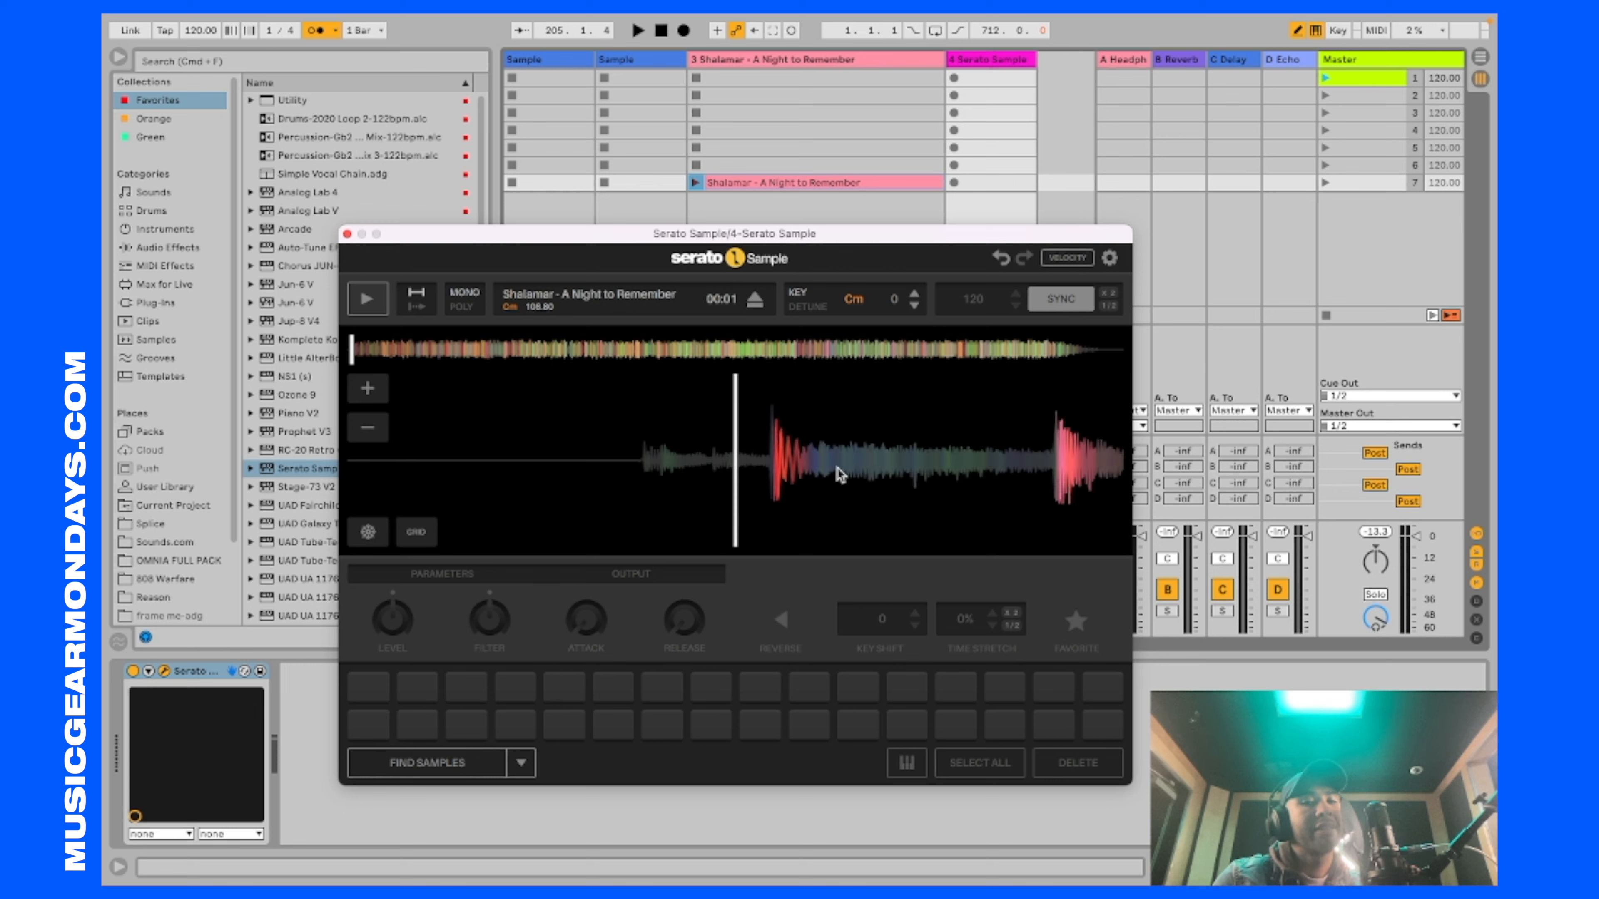
{"action": "left_click", "coordinate": [369, 686]}
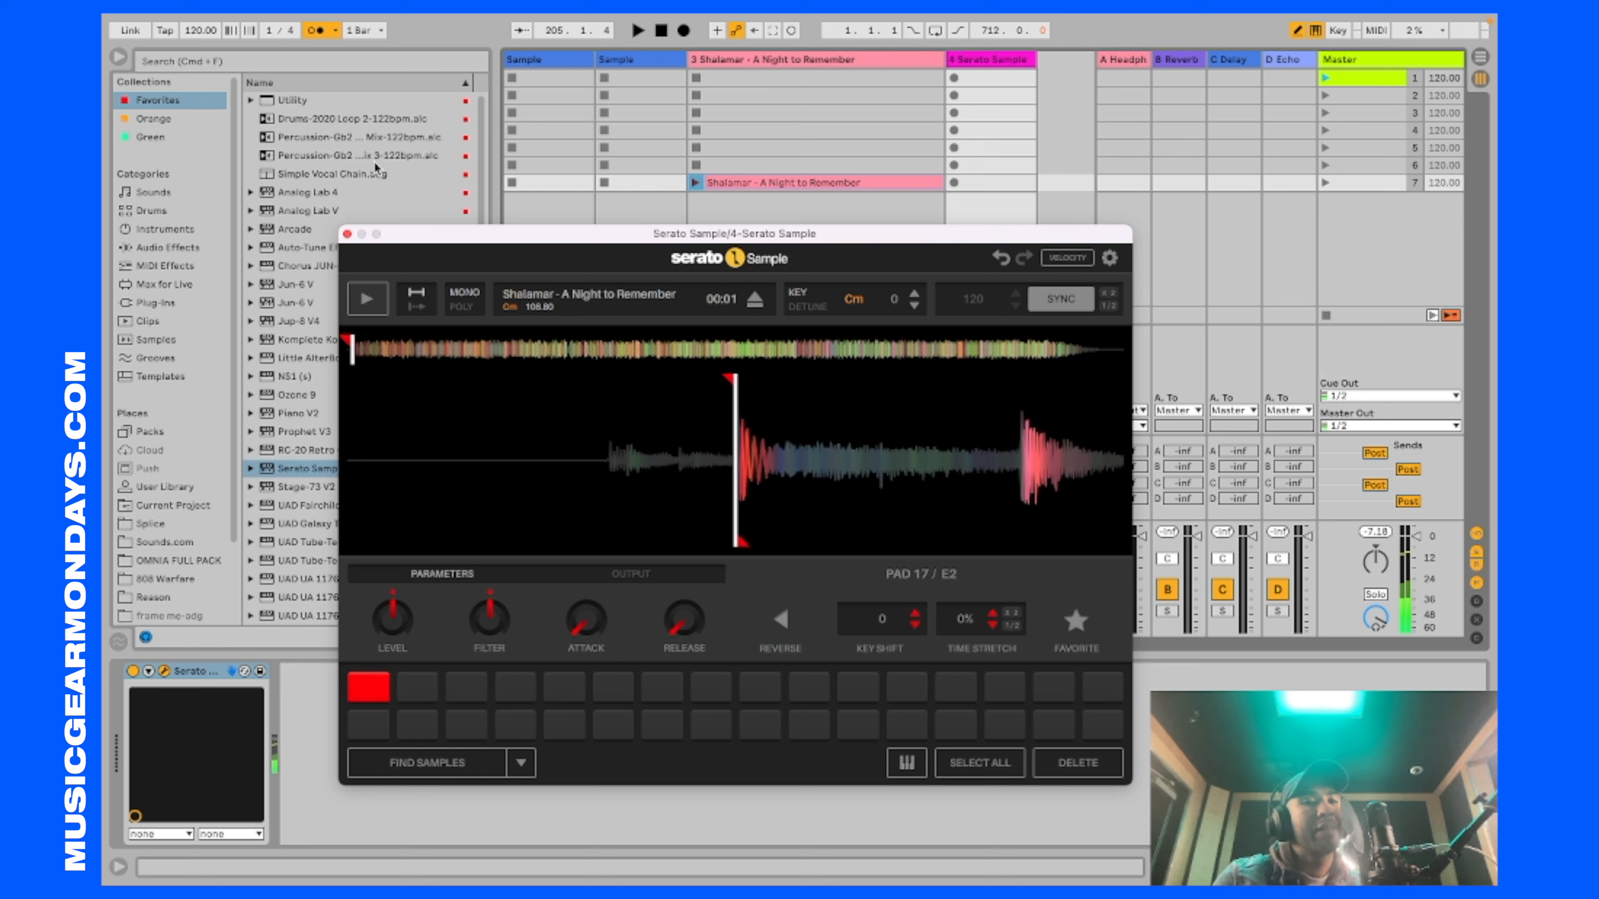
{"action": "key", "text": "space"}
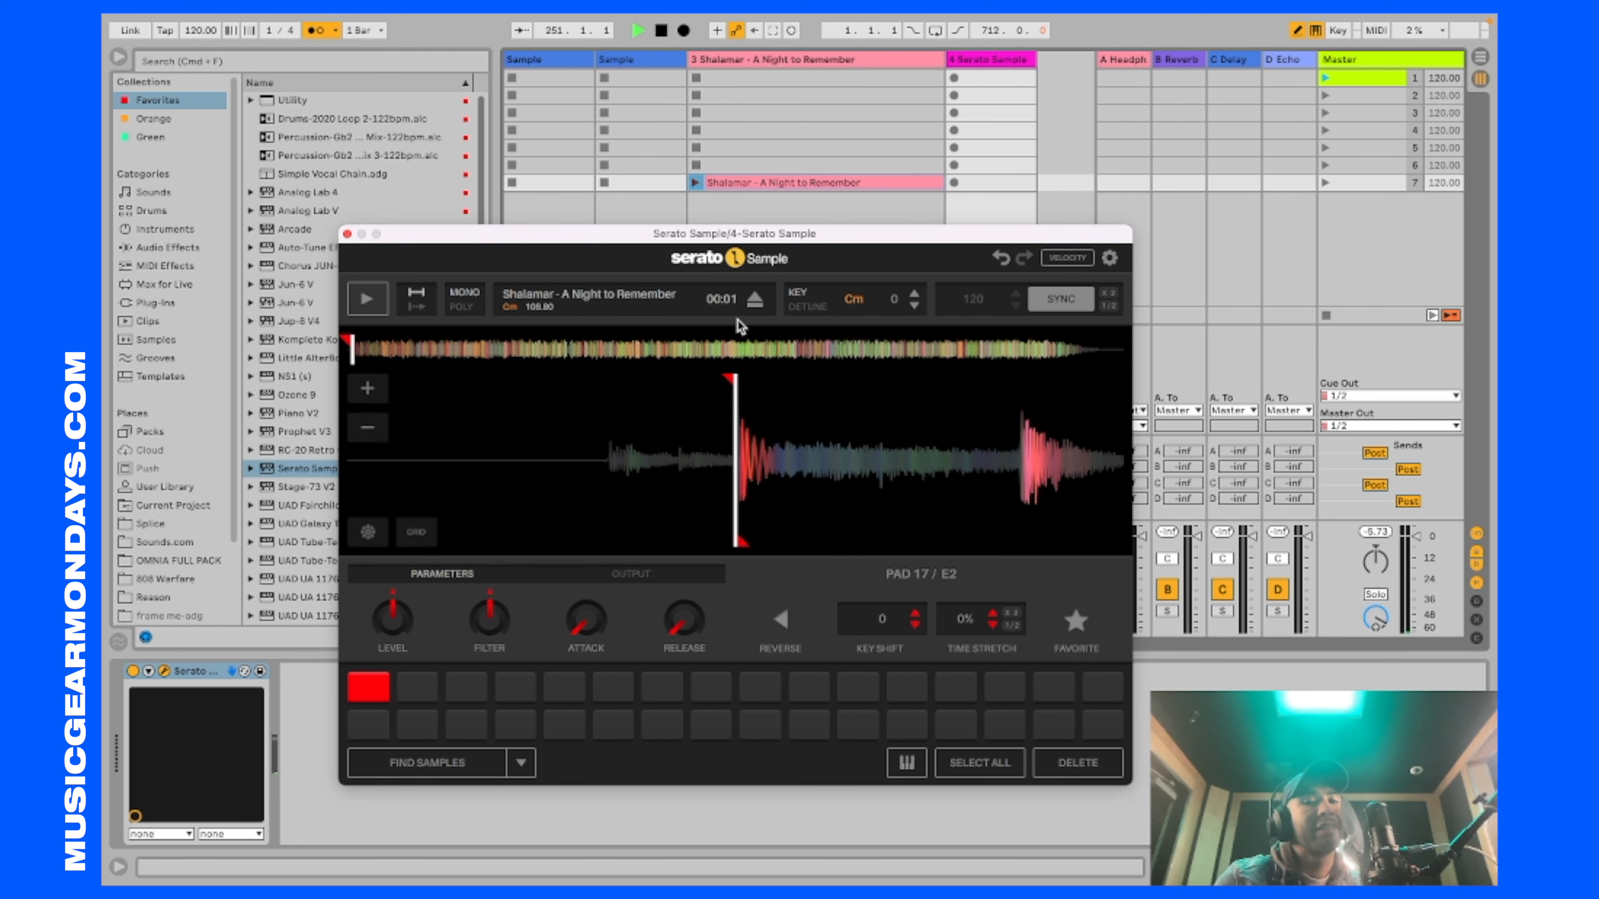
Step: In the arrangement, create a looped 16-bar MIDI clip on the Serato Sample track and extend it to about bar 198
{"action": "left_click", "coordinate": [1481, 60]}
{"action": "left_click", "coordinate": [1177, 416]}
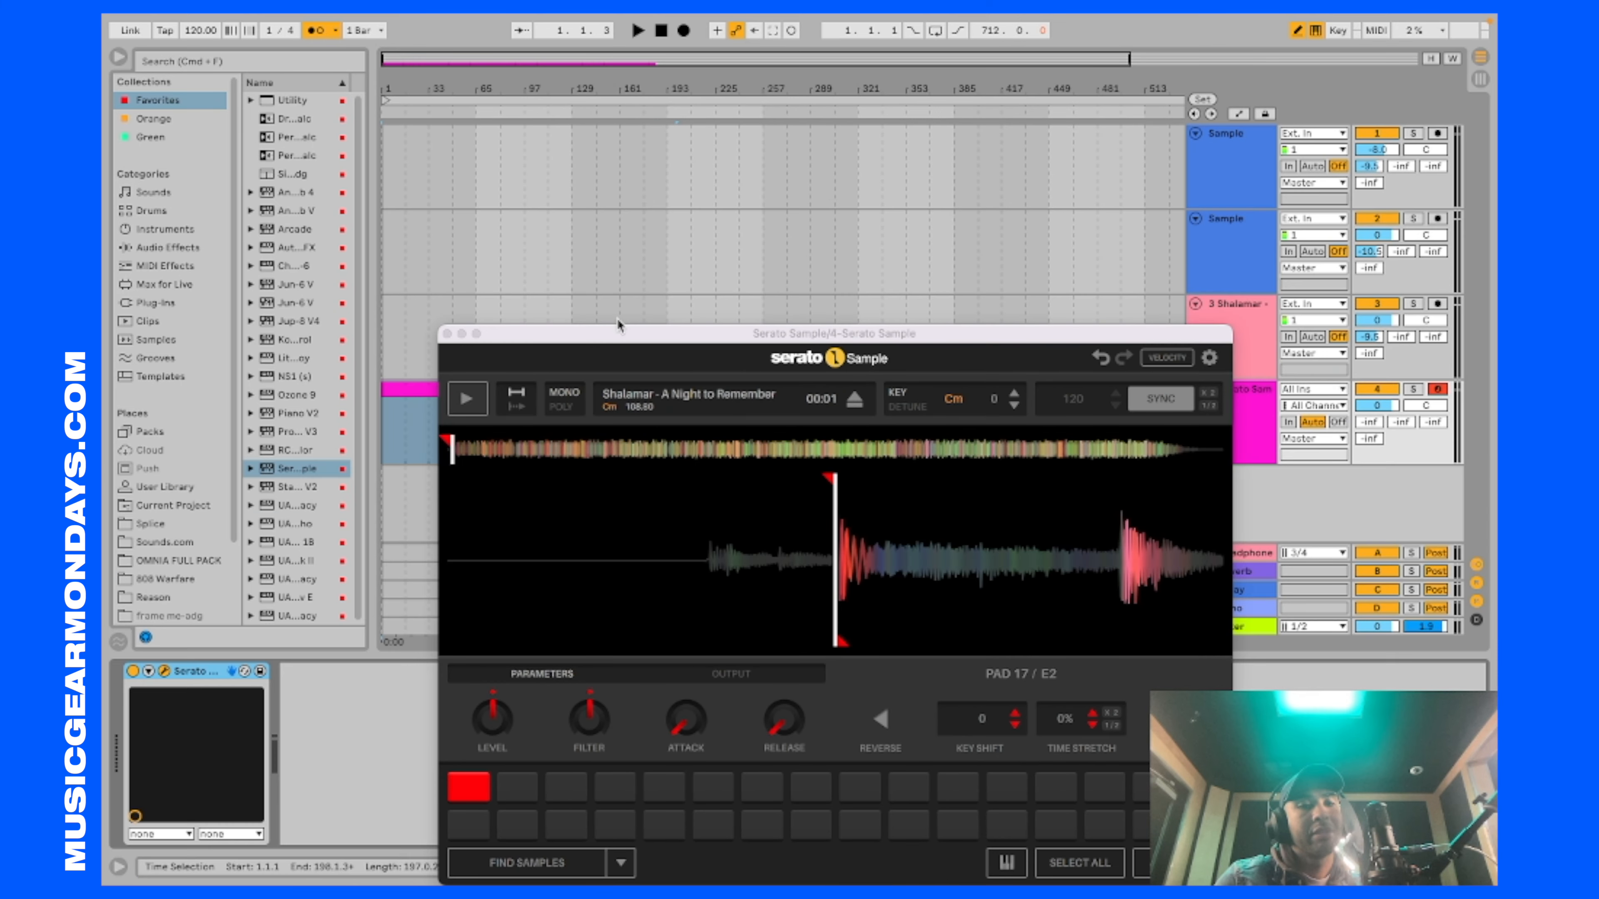
{"action": "left_click_drag", "start_coordinate": [620, 334], "coordinate": [658, 87]}
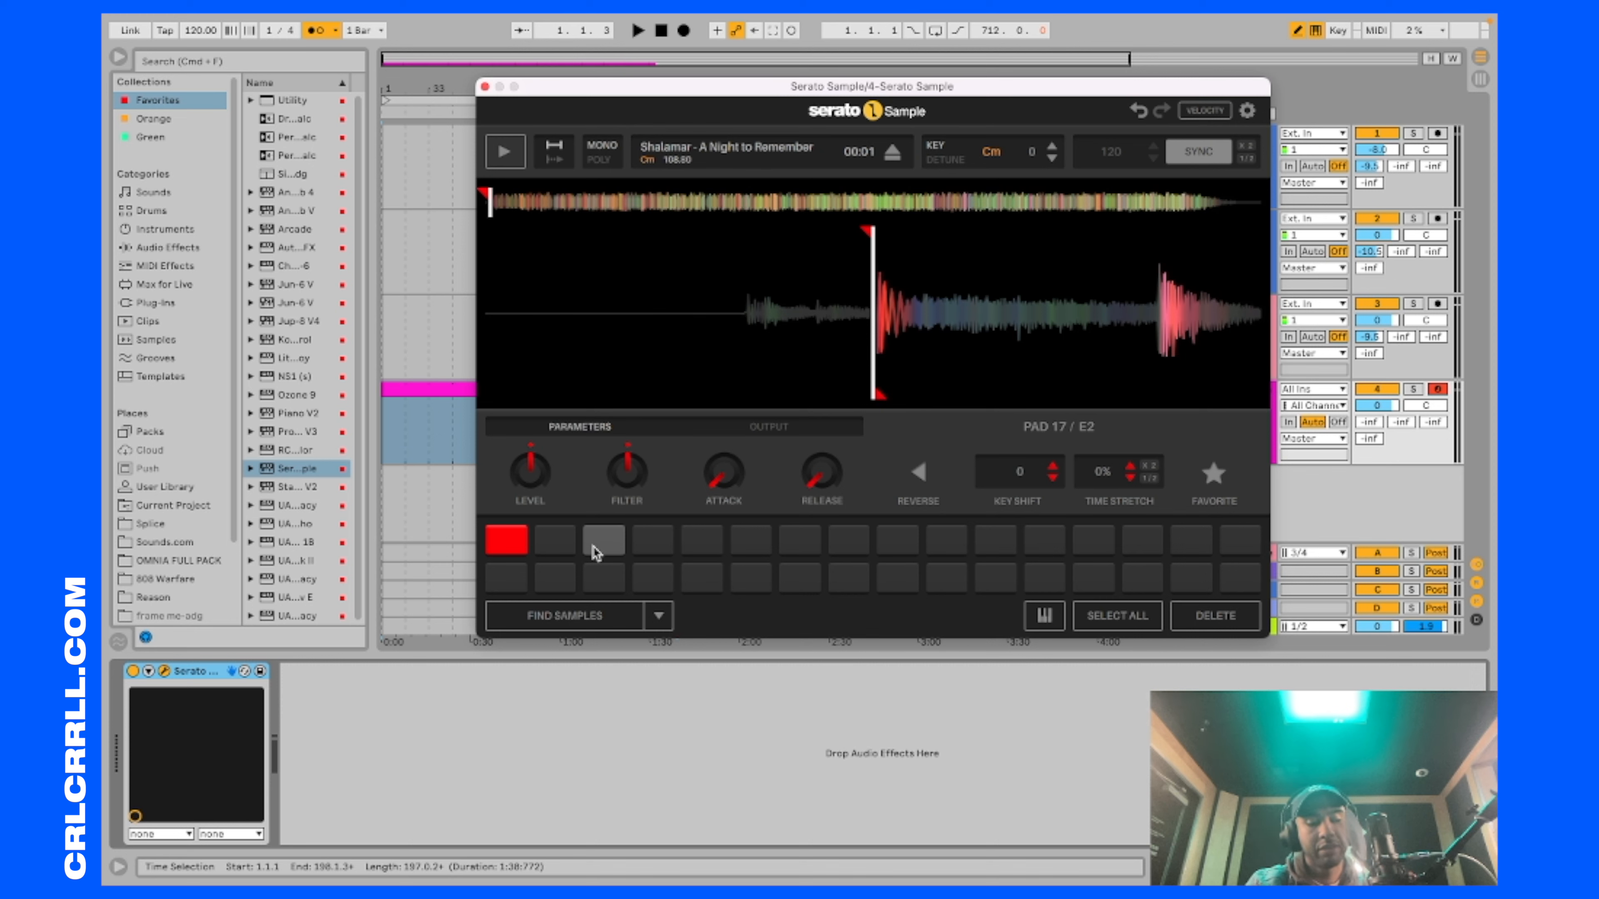
Step: Set a cue on pad 30 (F3) at the song's first beat and close the Serato Sample window
{"action": "key", "text": "f"}
{"action": "key", "text": "f"}
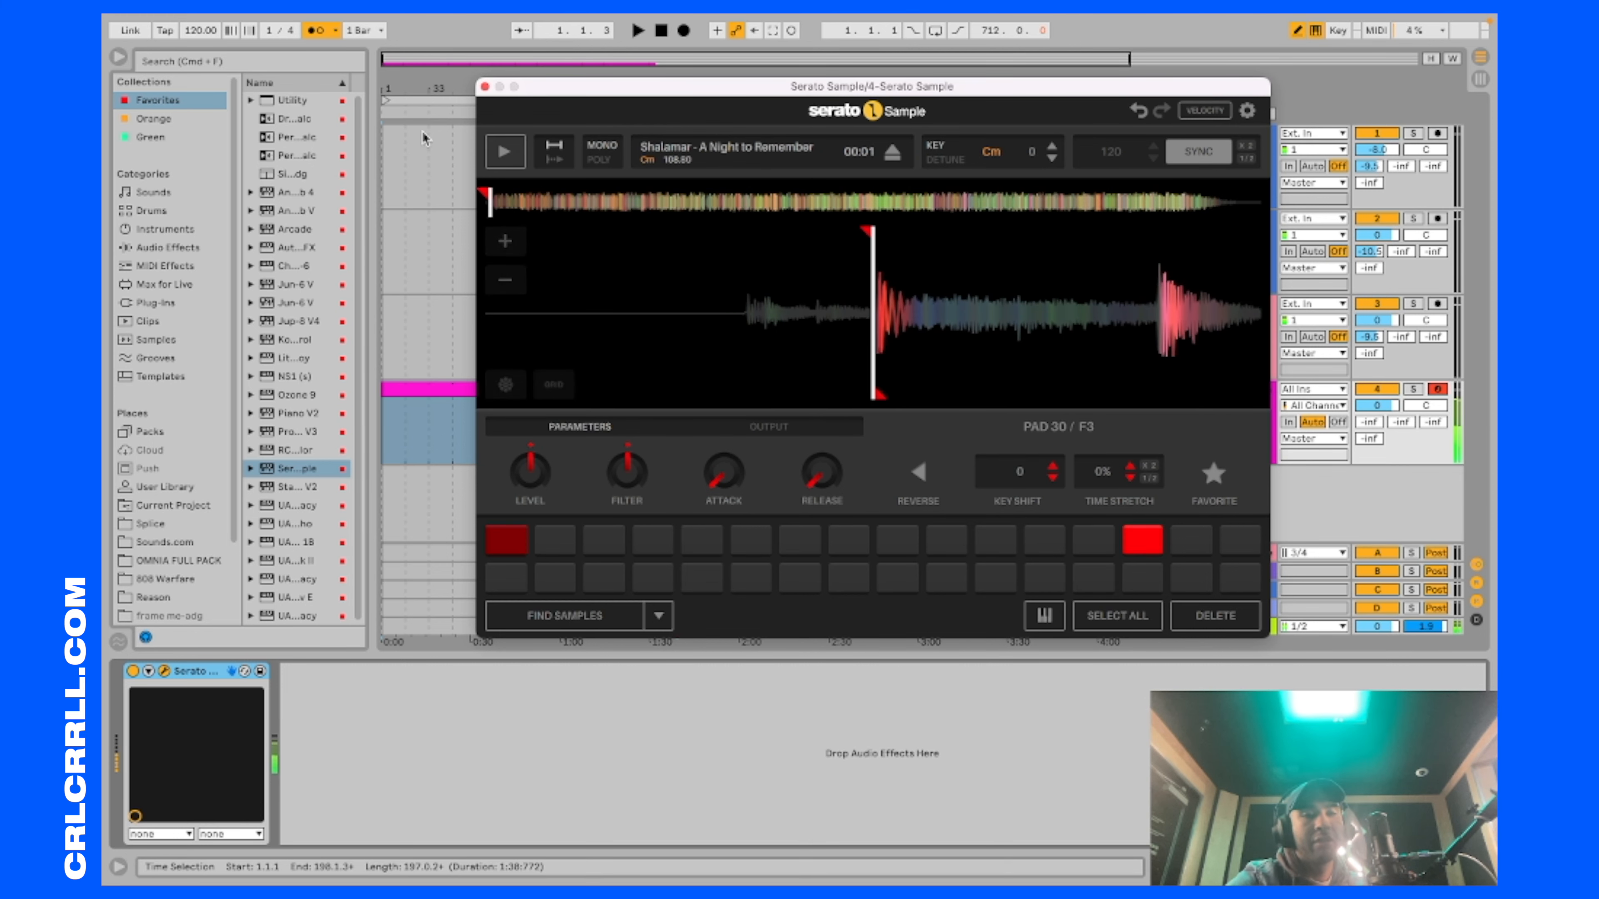
{"action": "left_click", "coordinate": [486, 88]}
Step: Draw an F3 note about 14 bars long from bar 1 in the MIDI clip and extend the clip to about bar 327
{"action": "double_click", "coordinate": [524, 386]}
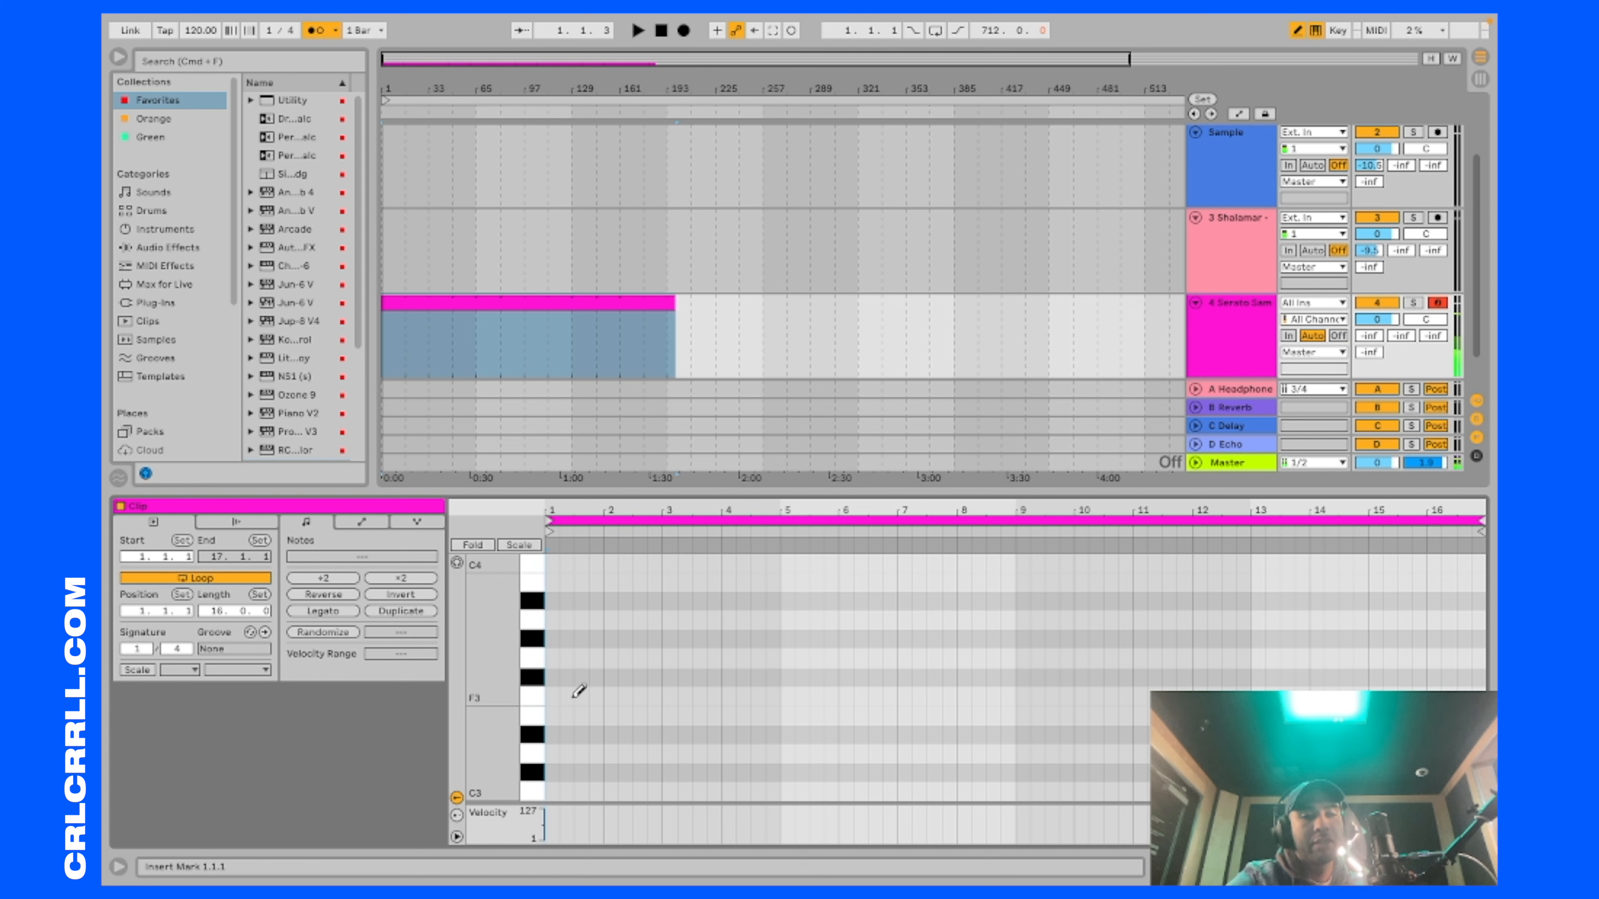
{"action": "left_click", "coordinate": [552, 695]}
{"action": "left_click_drag", "start_coordinate": [554, 696], "coordinate": [1366, 627]}
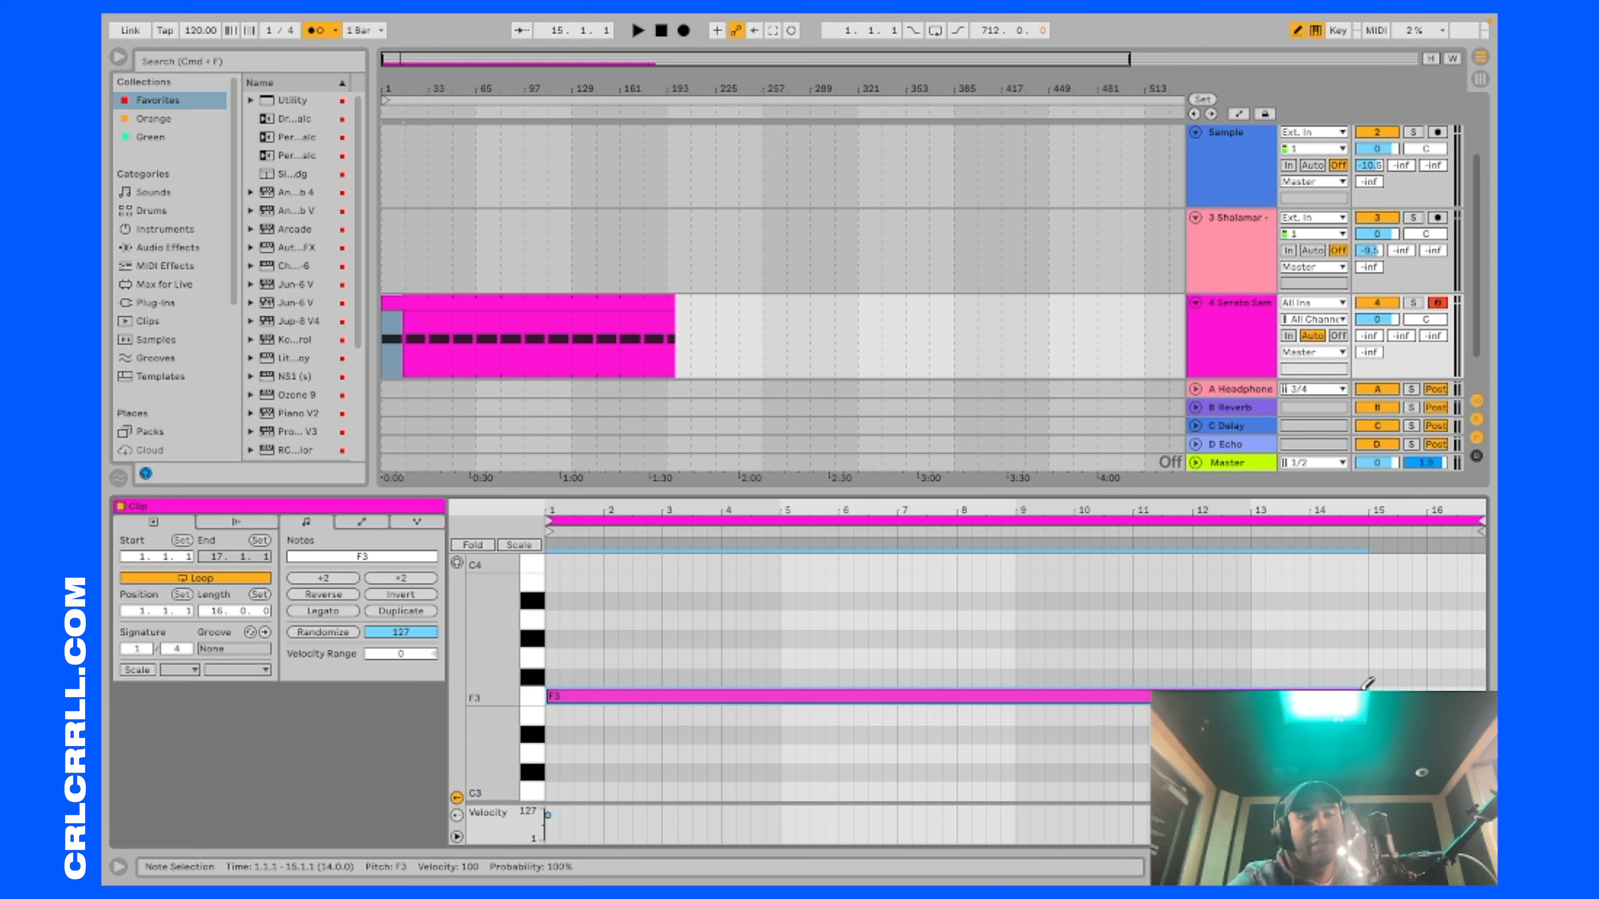
{"action": "left_click_drag", "start_coordinate": [671, 301], "coordinate": [869, 290]}
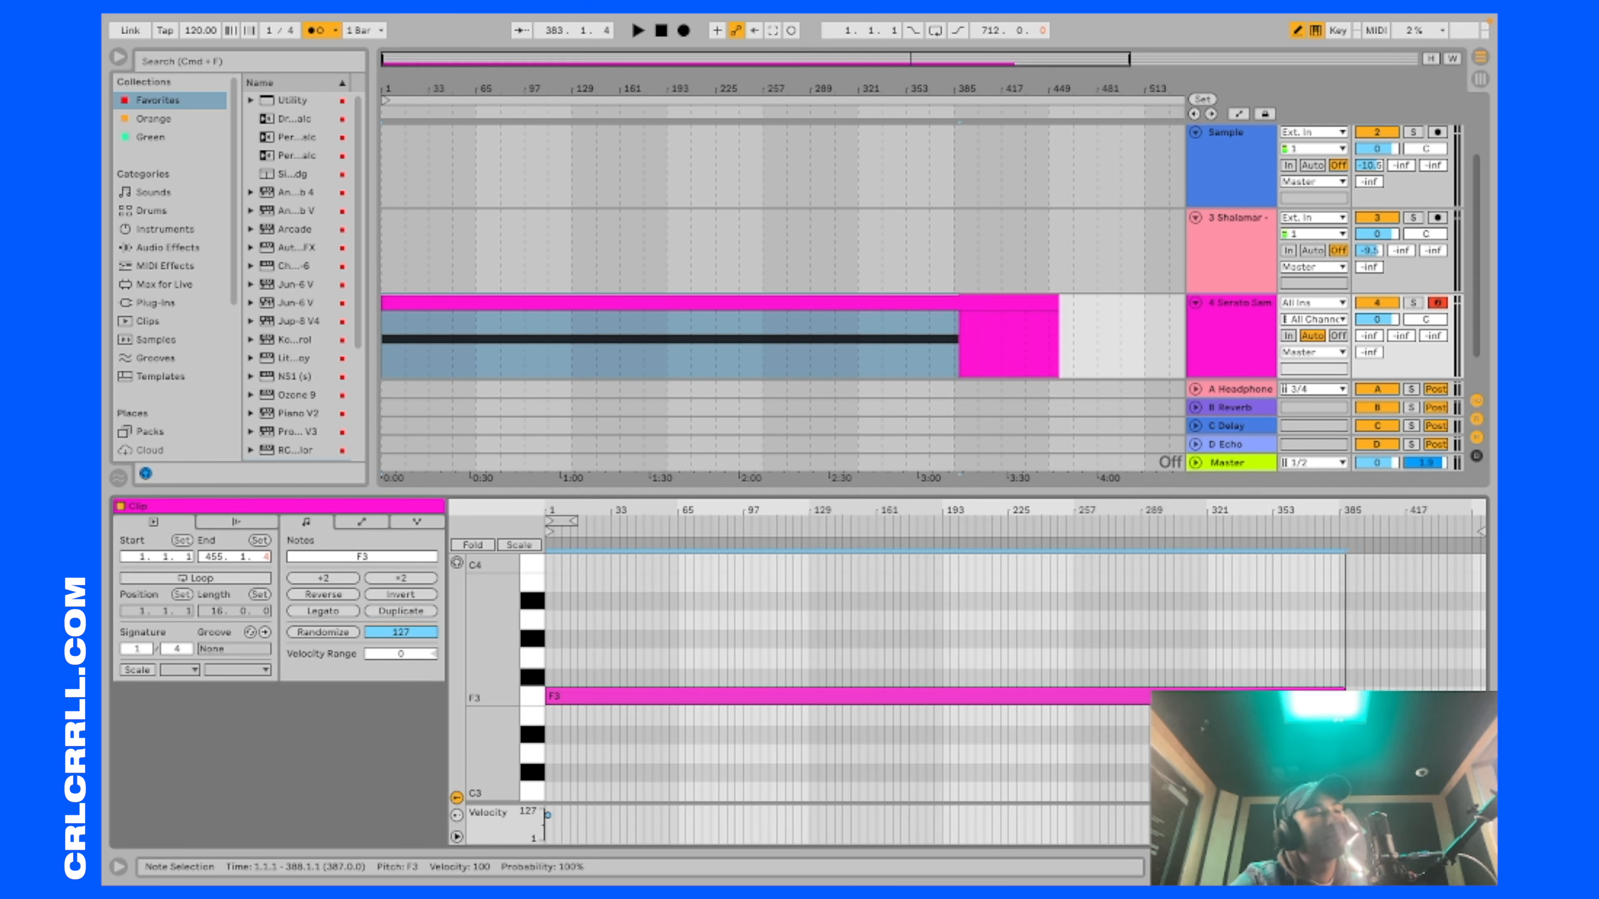
Step: Lengthen the F3 note to about bar 409 within the Serato Sample clip extended to about bar 452
{"action": "left_click_drag", "start_coordinate": [1344, 696], "coordinate": [1392, 696]}
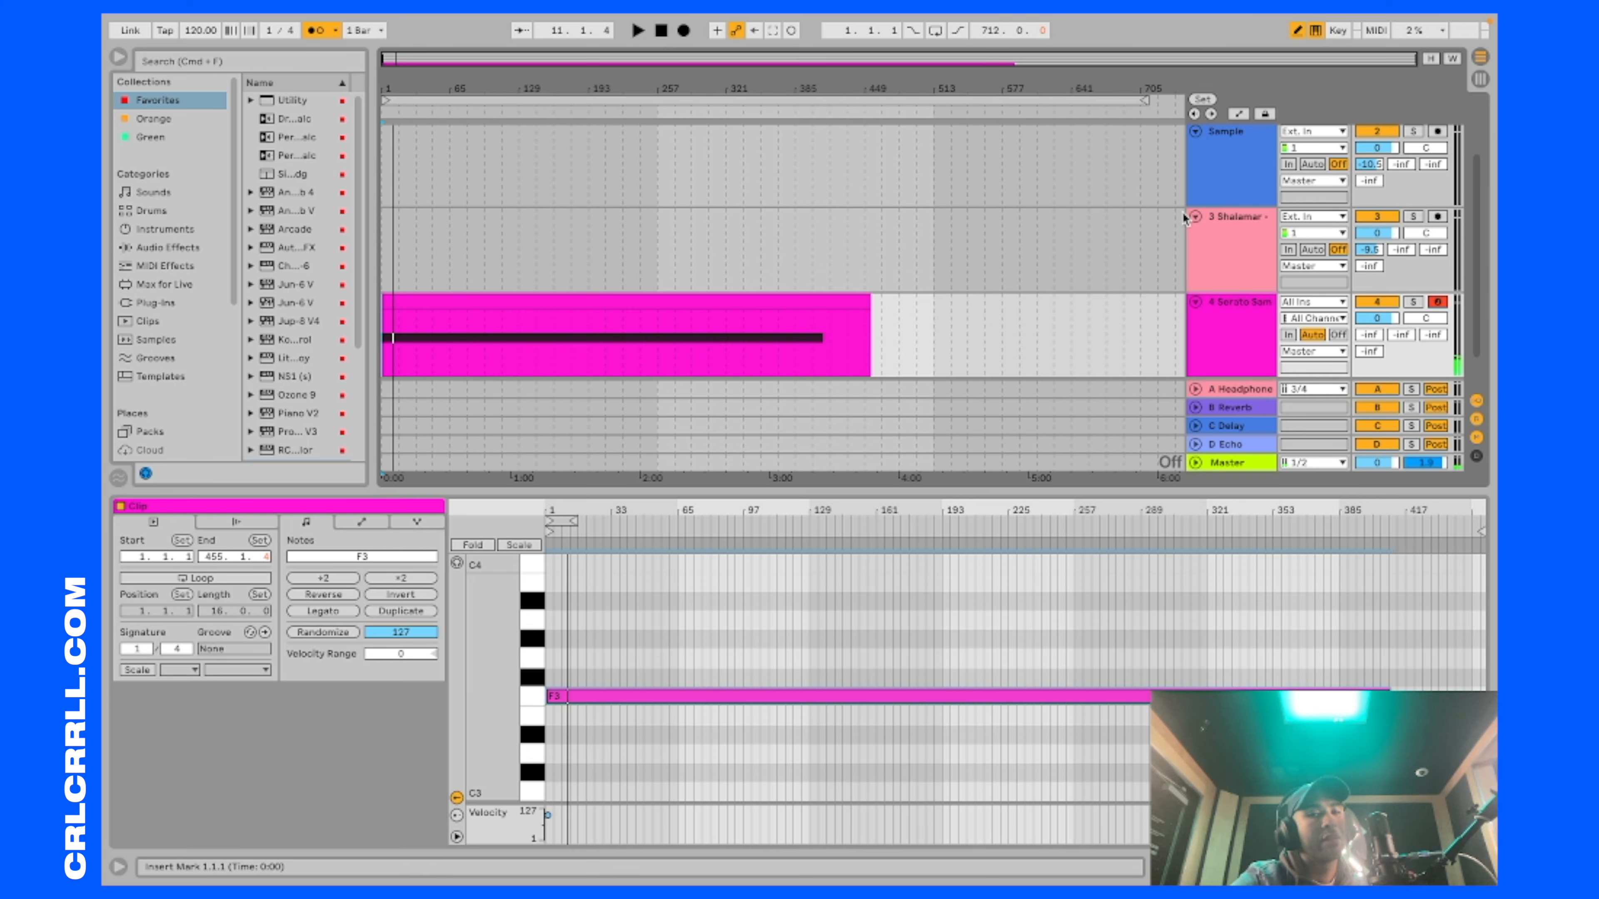
{"action": "left_click", "coordinate": [1183, 217]}
{"action": "key", "text": "space"}
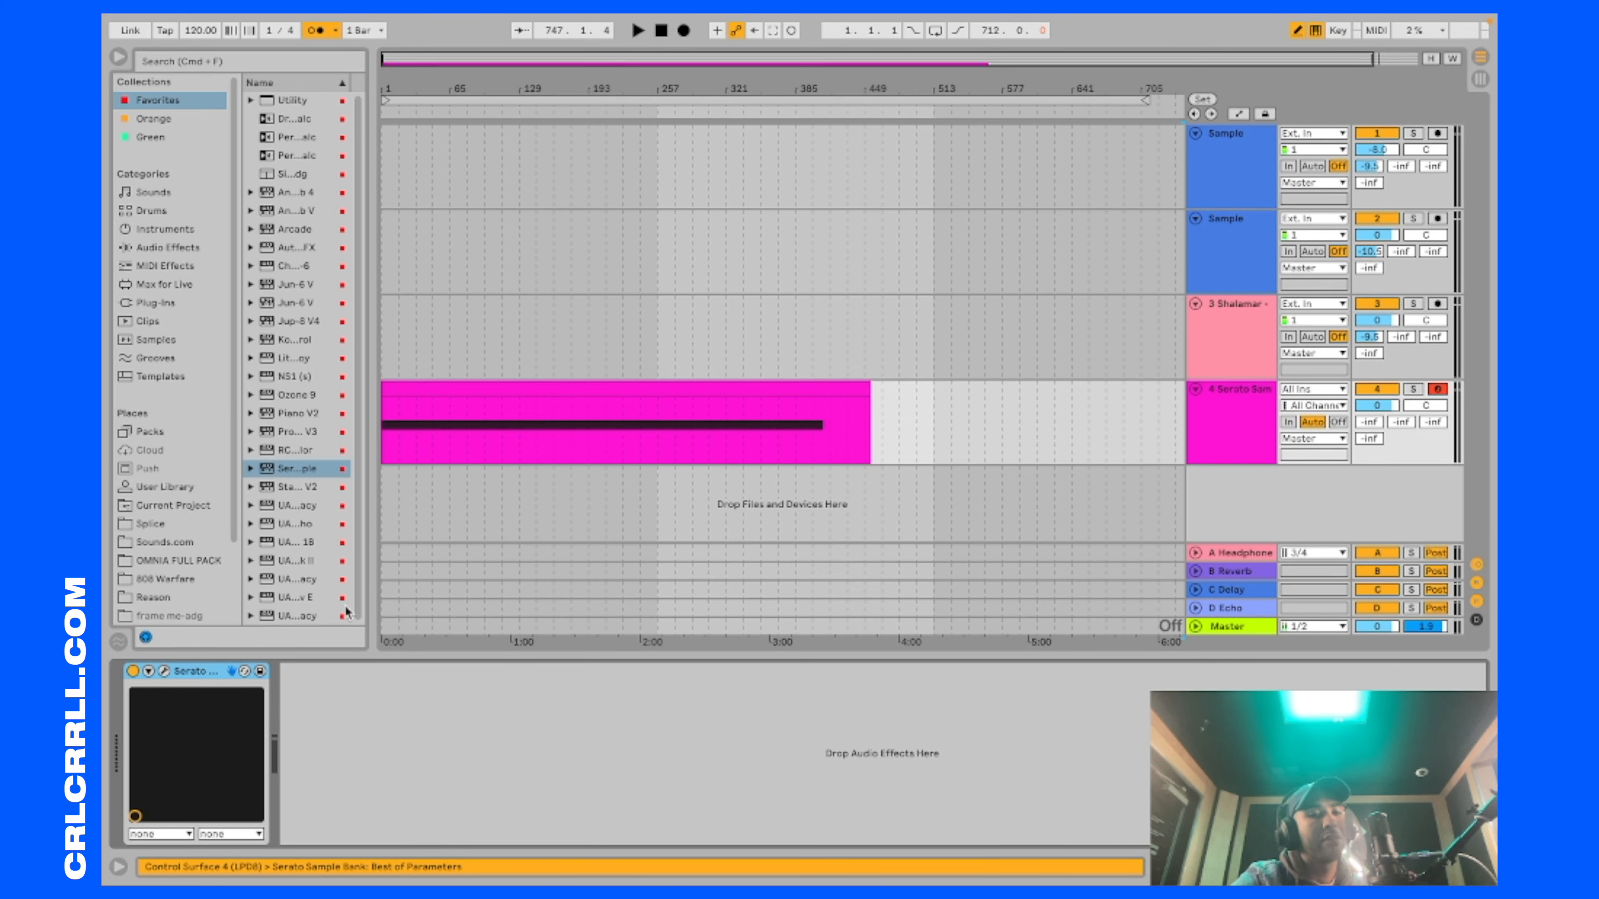
Step: Open Serato Sample, raise the level of the F3 pad and close the plug-in window
{"action": "left_click", "coordinate": [163, 671]}
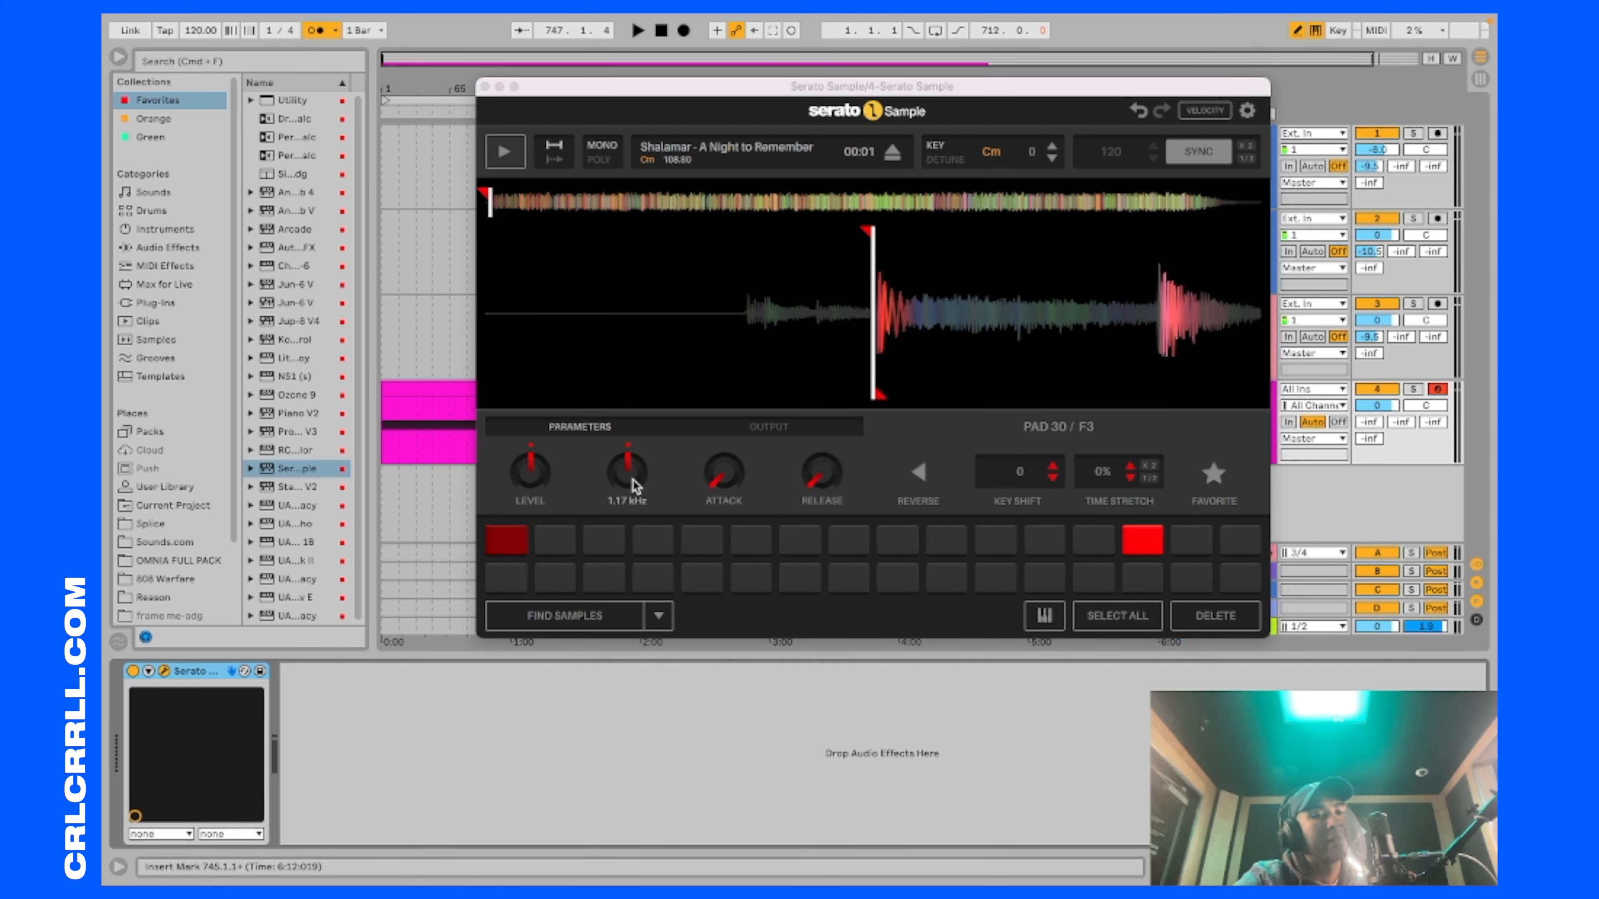
{"action": "left_click", "coordinate": [534, 474]}
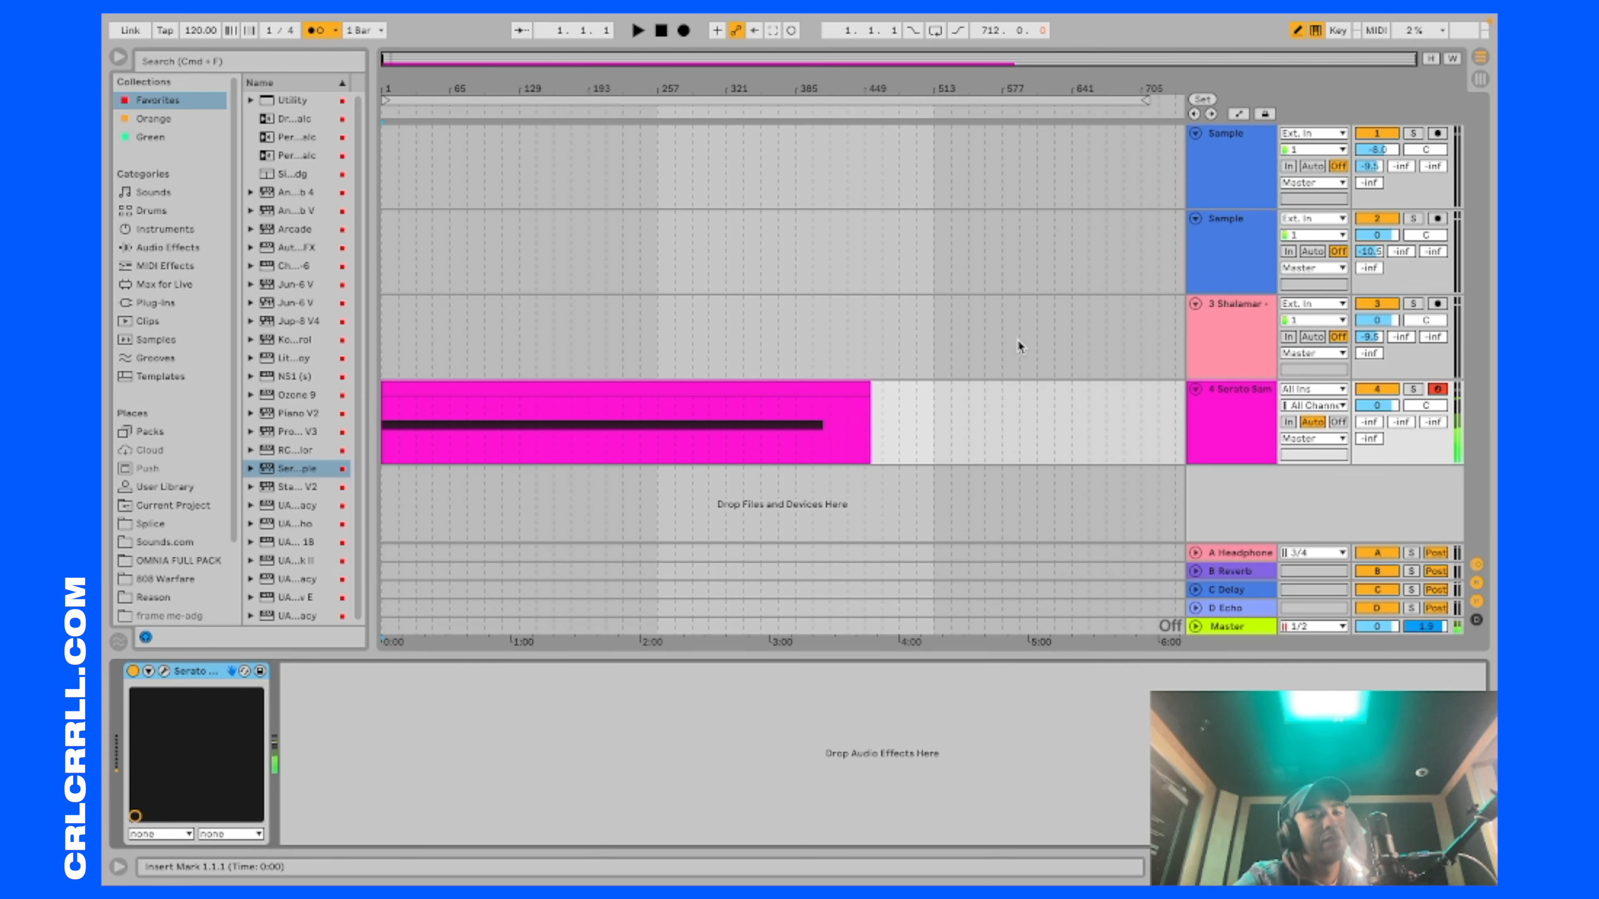
Step: Insert a new audio track below the Serato Sample track and arm it for recording
{"action": "right_click", "coordinate": [1226, 487]}
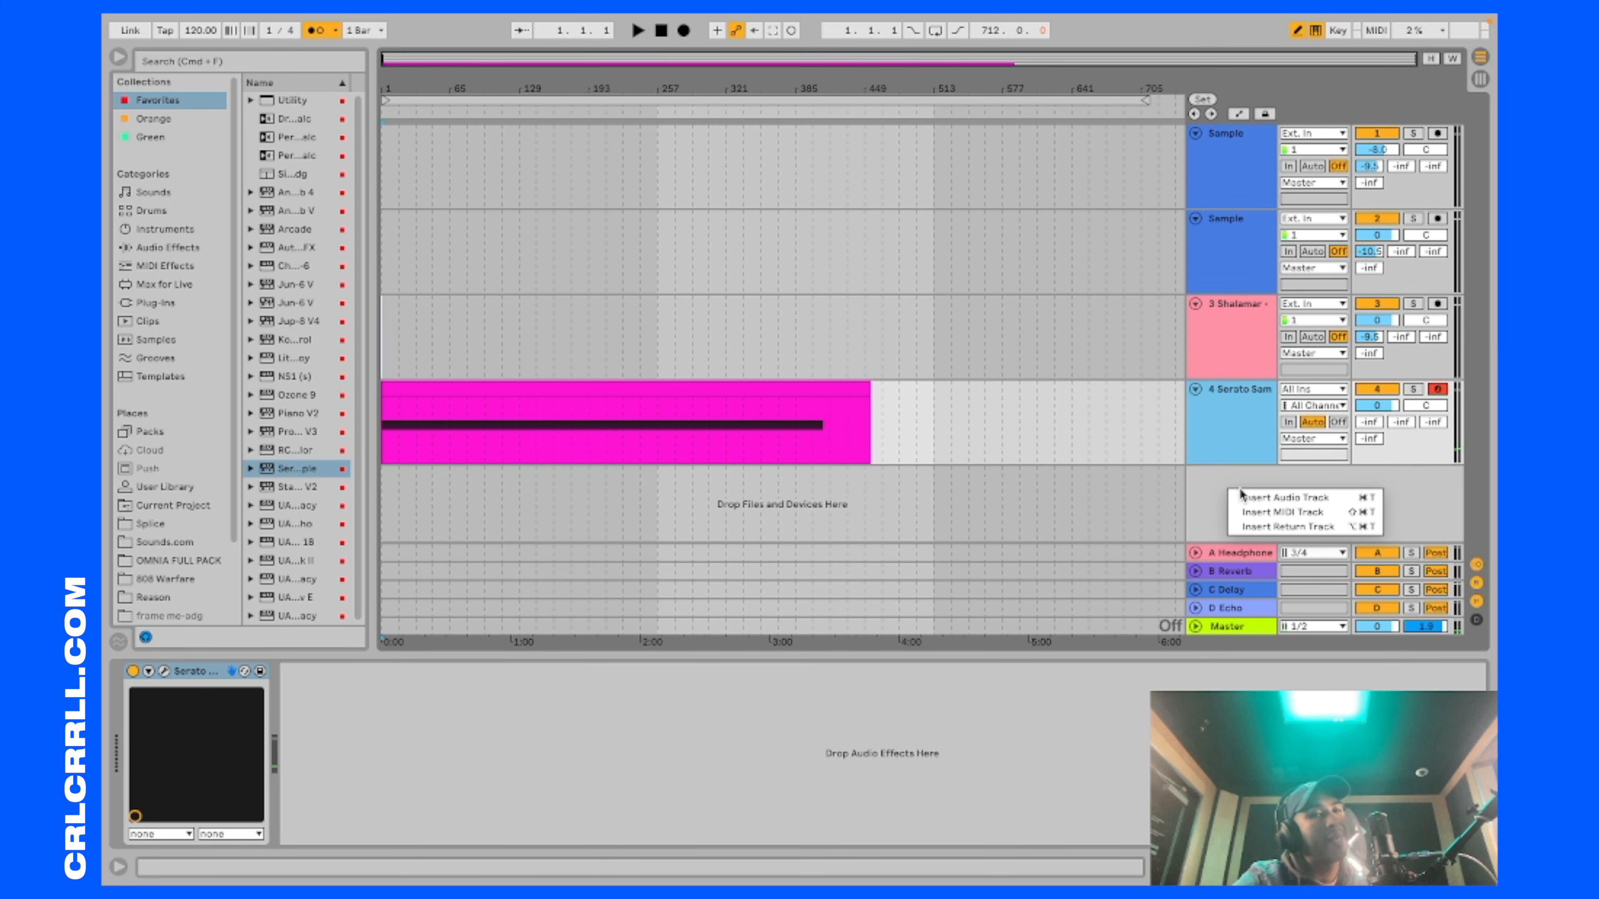
{"action": "left_click", "coordinate": [1239, 498]}
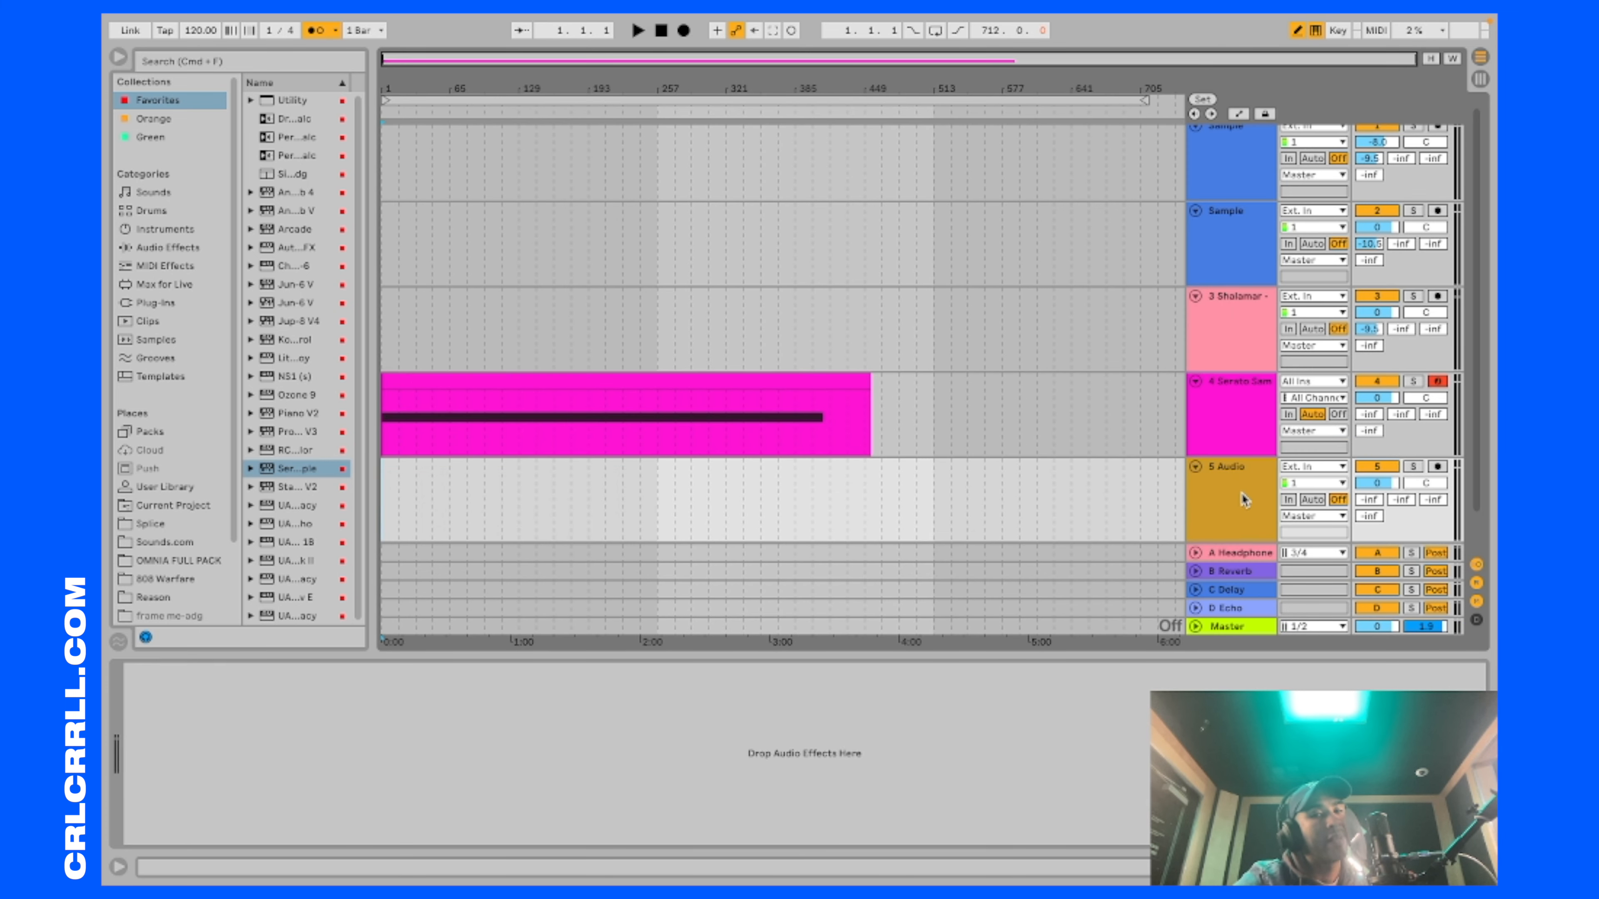
{"action": "left_click", "coordinate": [1438, 467]}
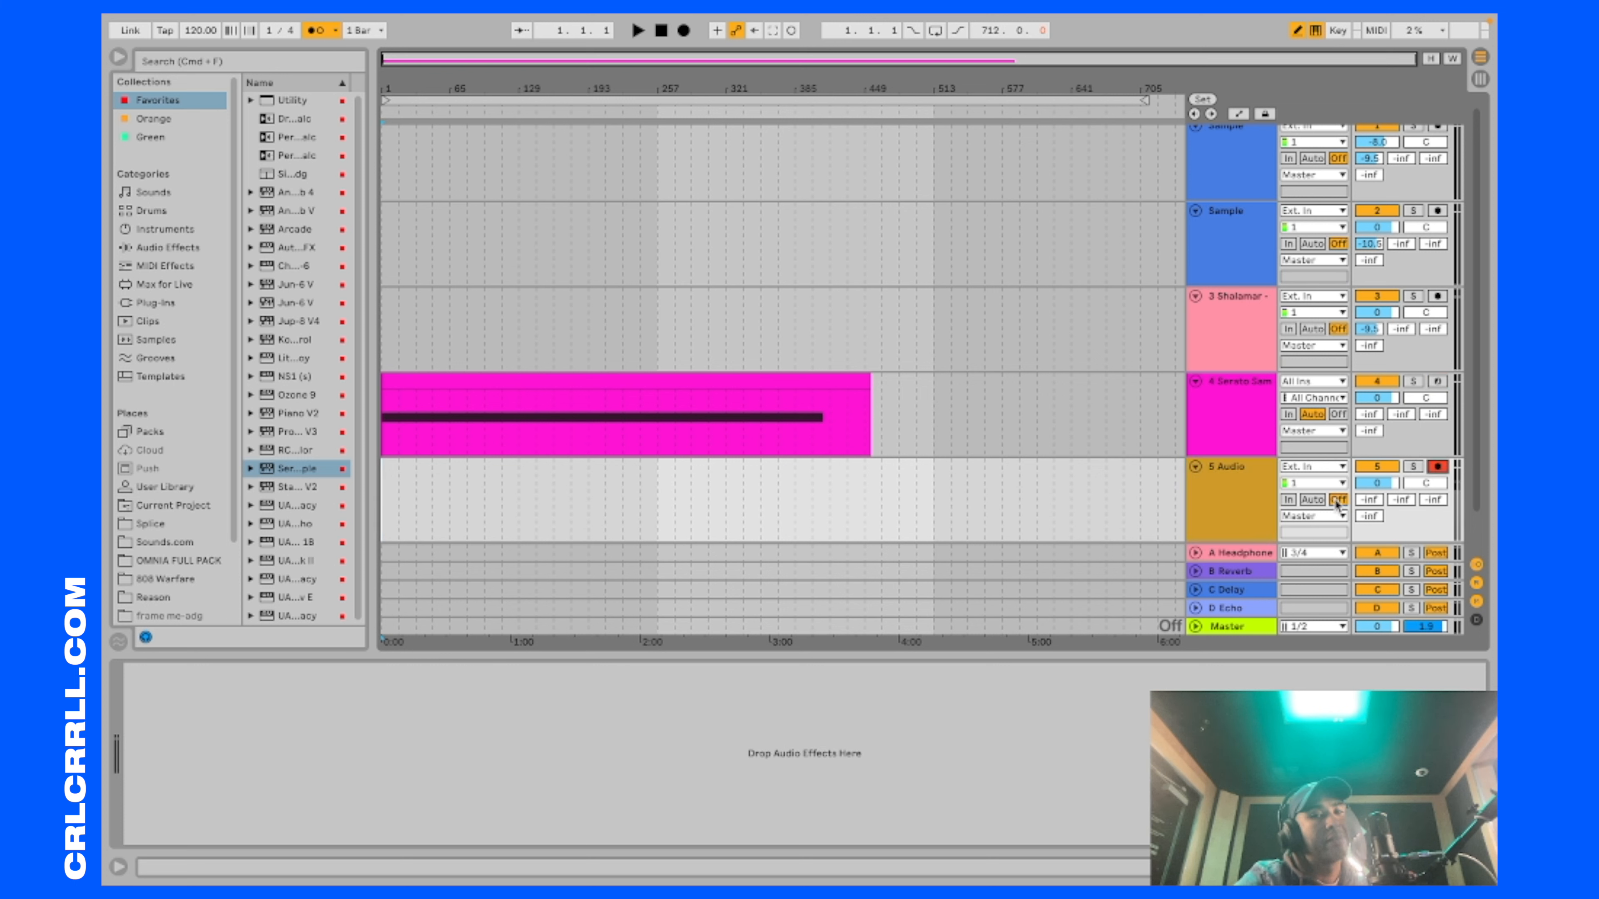
Step: Set the new audio track's input to 4-Serato Sample and record the time-synced song onto it
{"action": "left_click", "coordinate": [1312, 466]}
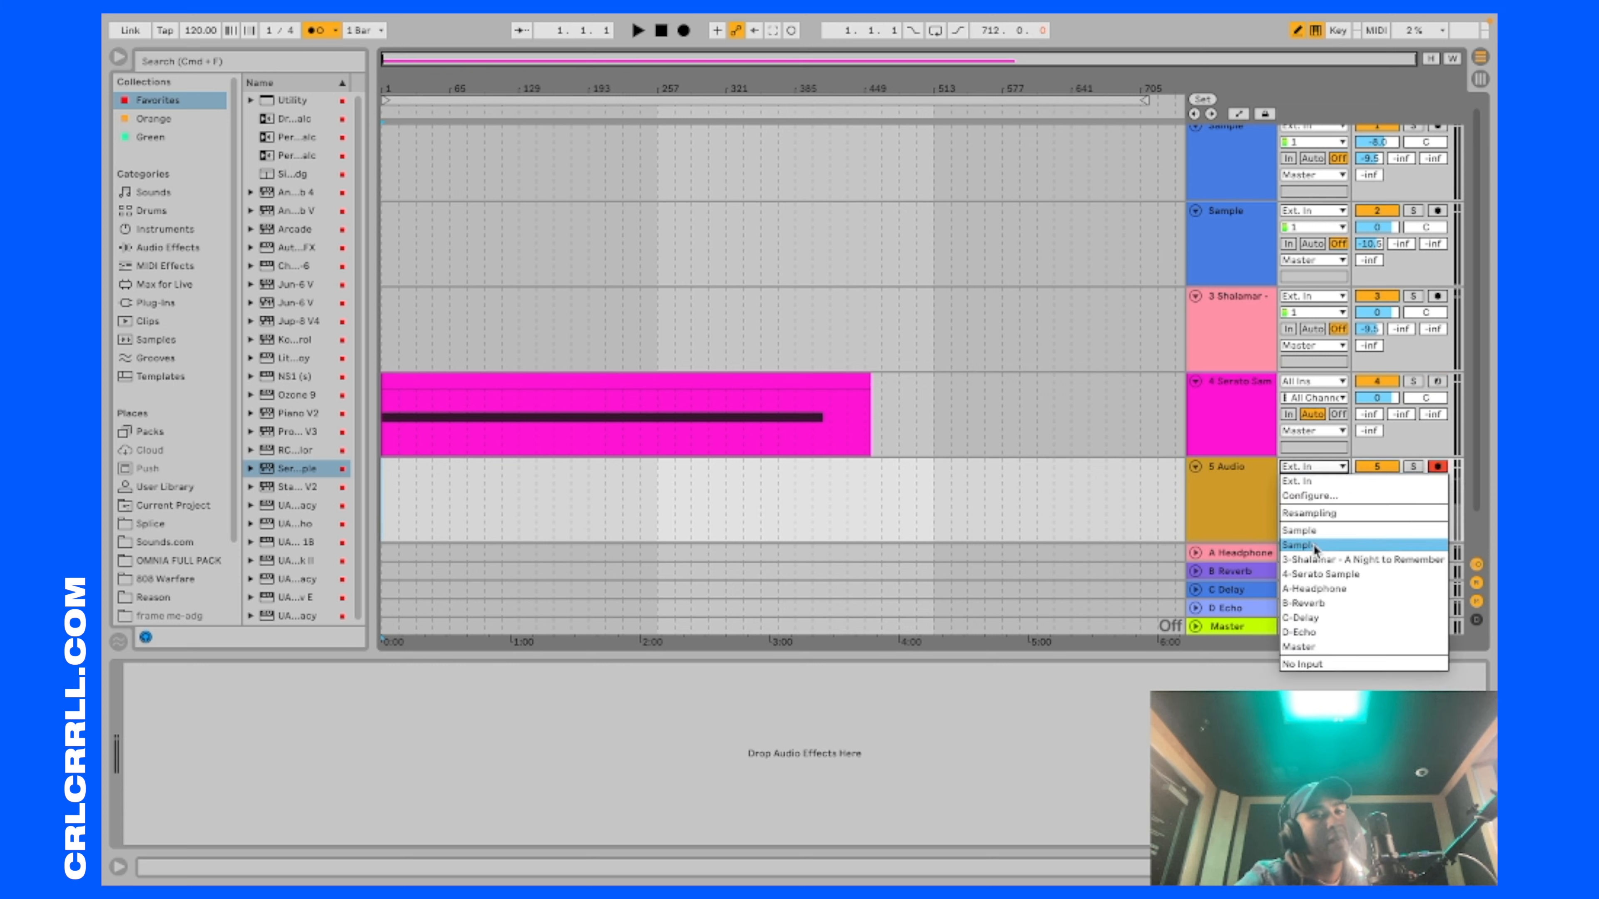
{"action": "left_click", "coordinate": [1358, 573]}
{"action": "left_click", "coordinate": [685, 32]}
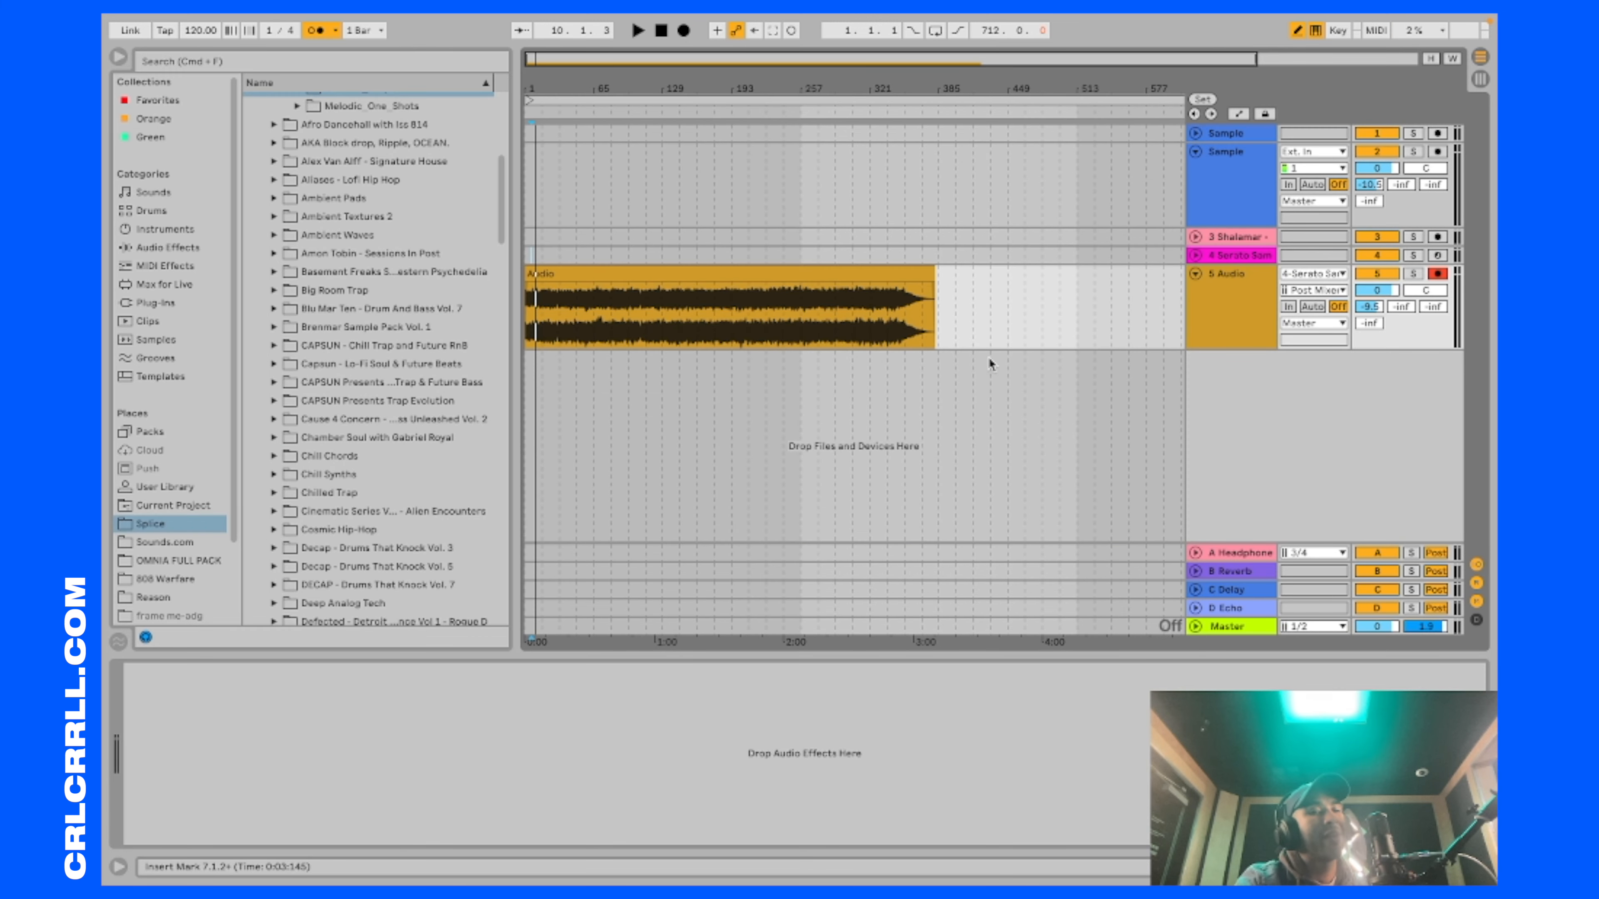
Step: Expand the Serato Sample track and review the F3 pad's settings in its plug-in window before closing it
{"action": "left_click", "coordinate": [1196, 256]}
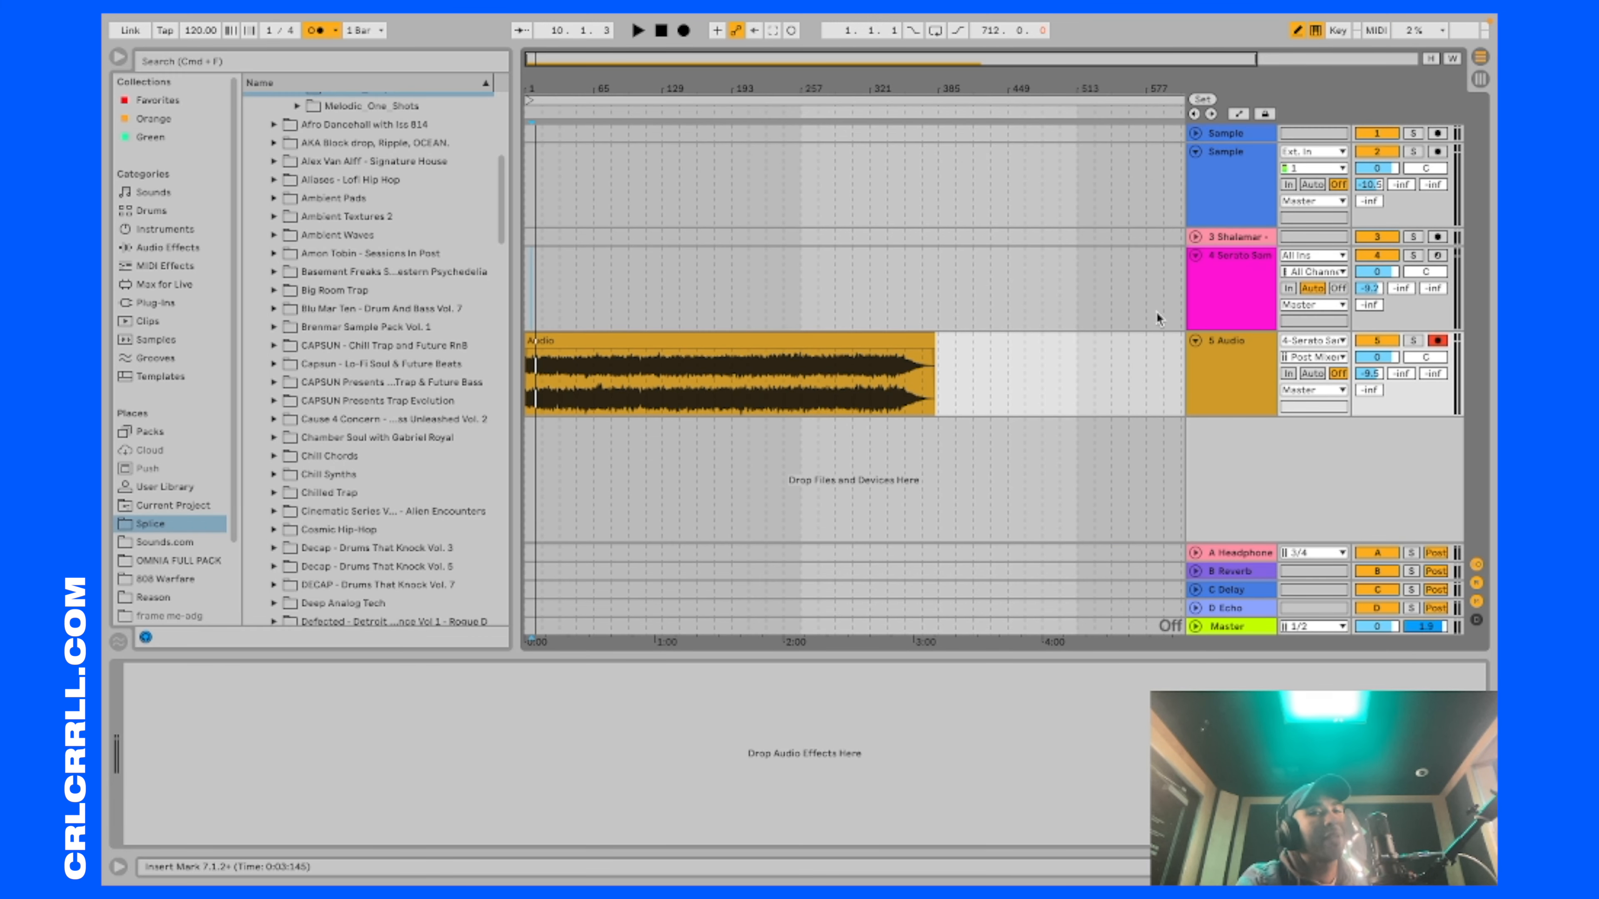
{"action": "left_click", "coordinate": [1221, 293]}
{"action": "left_click", "coordinate": [165, 676]}
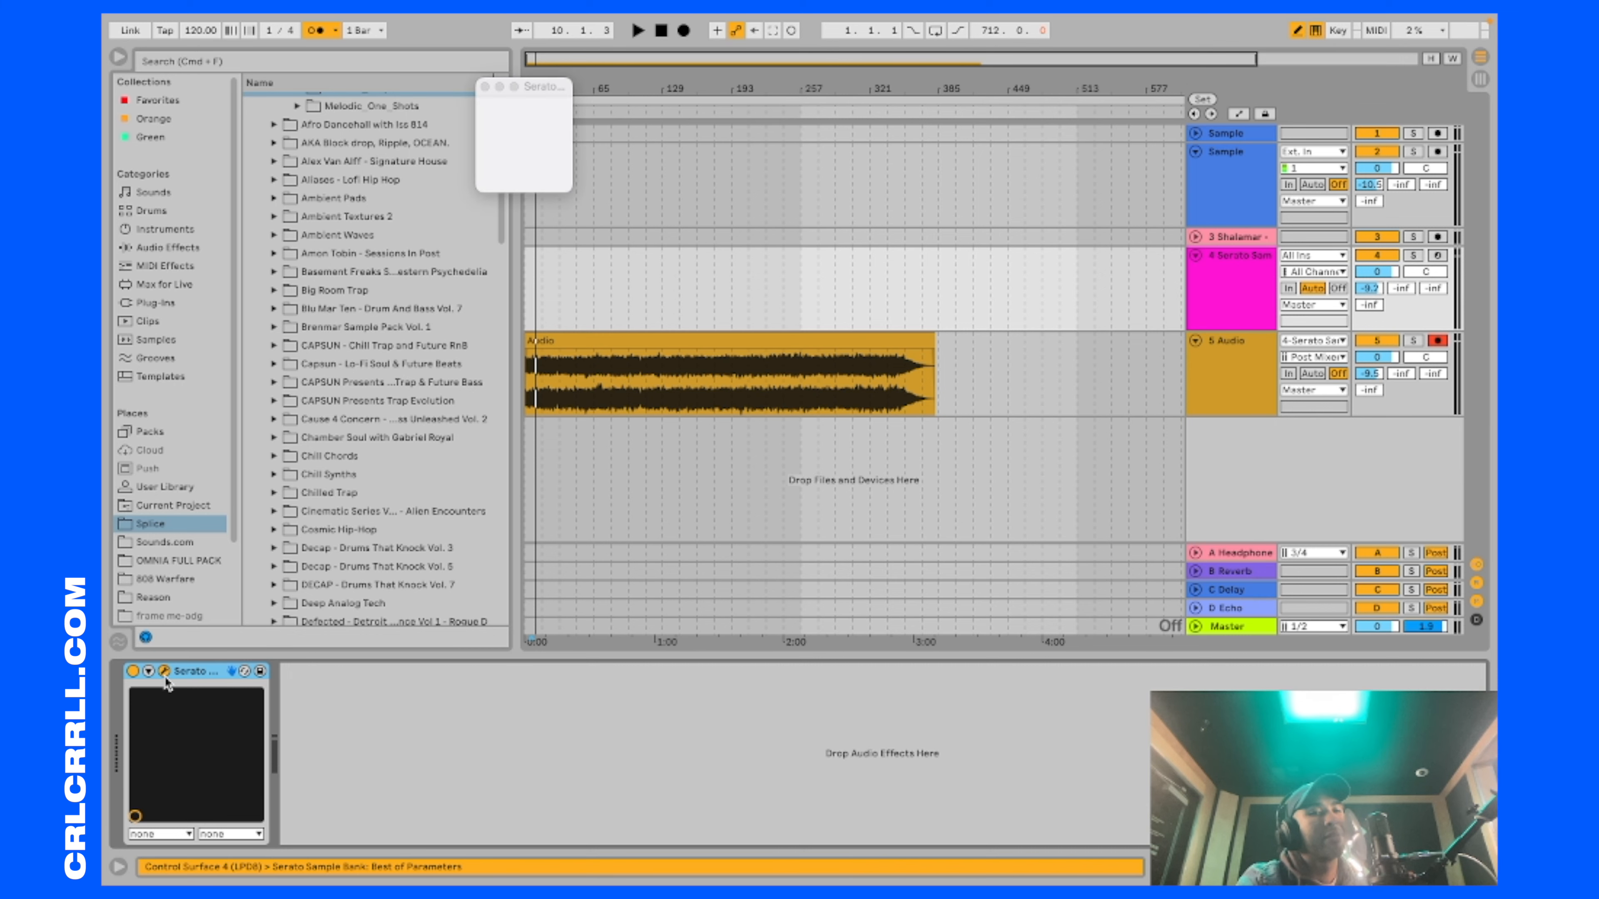
{"action": "left_click_drag", "start_coordinate": [605, 145], "coordinate": [498, 196]}
{"action": "mouse_move", "coordinate": [719, 378]}
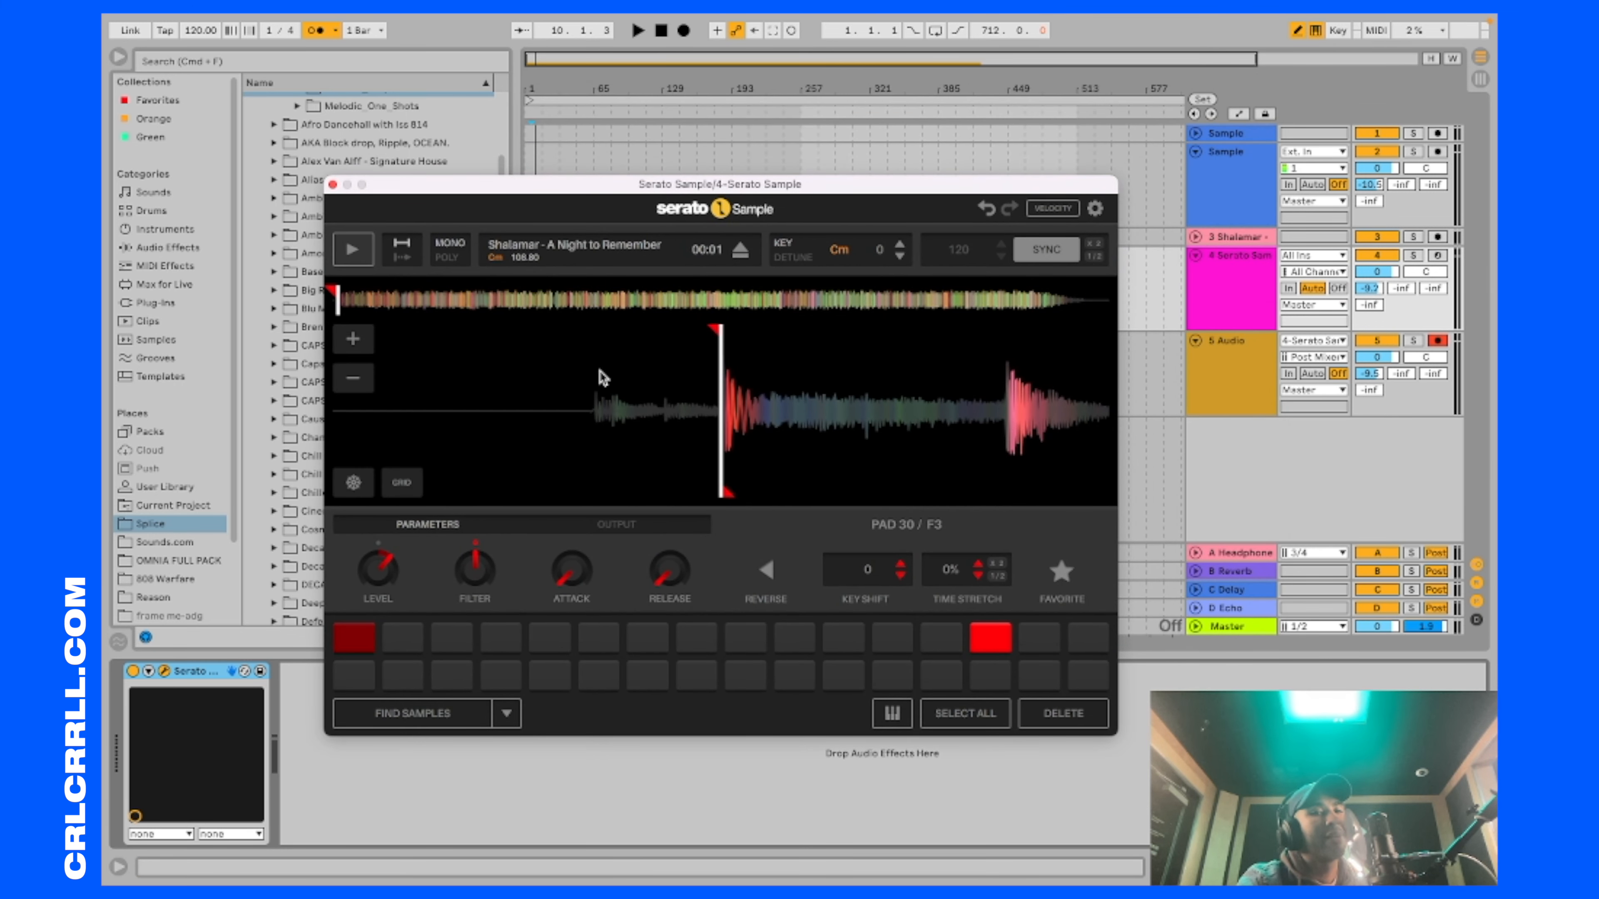
{"action": "left_click", "coordinate": [332, 184]}
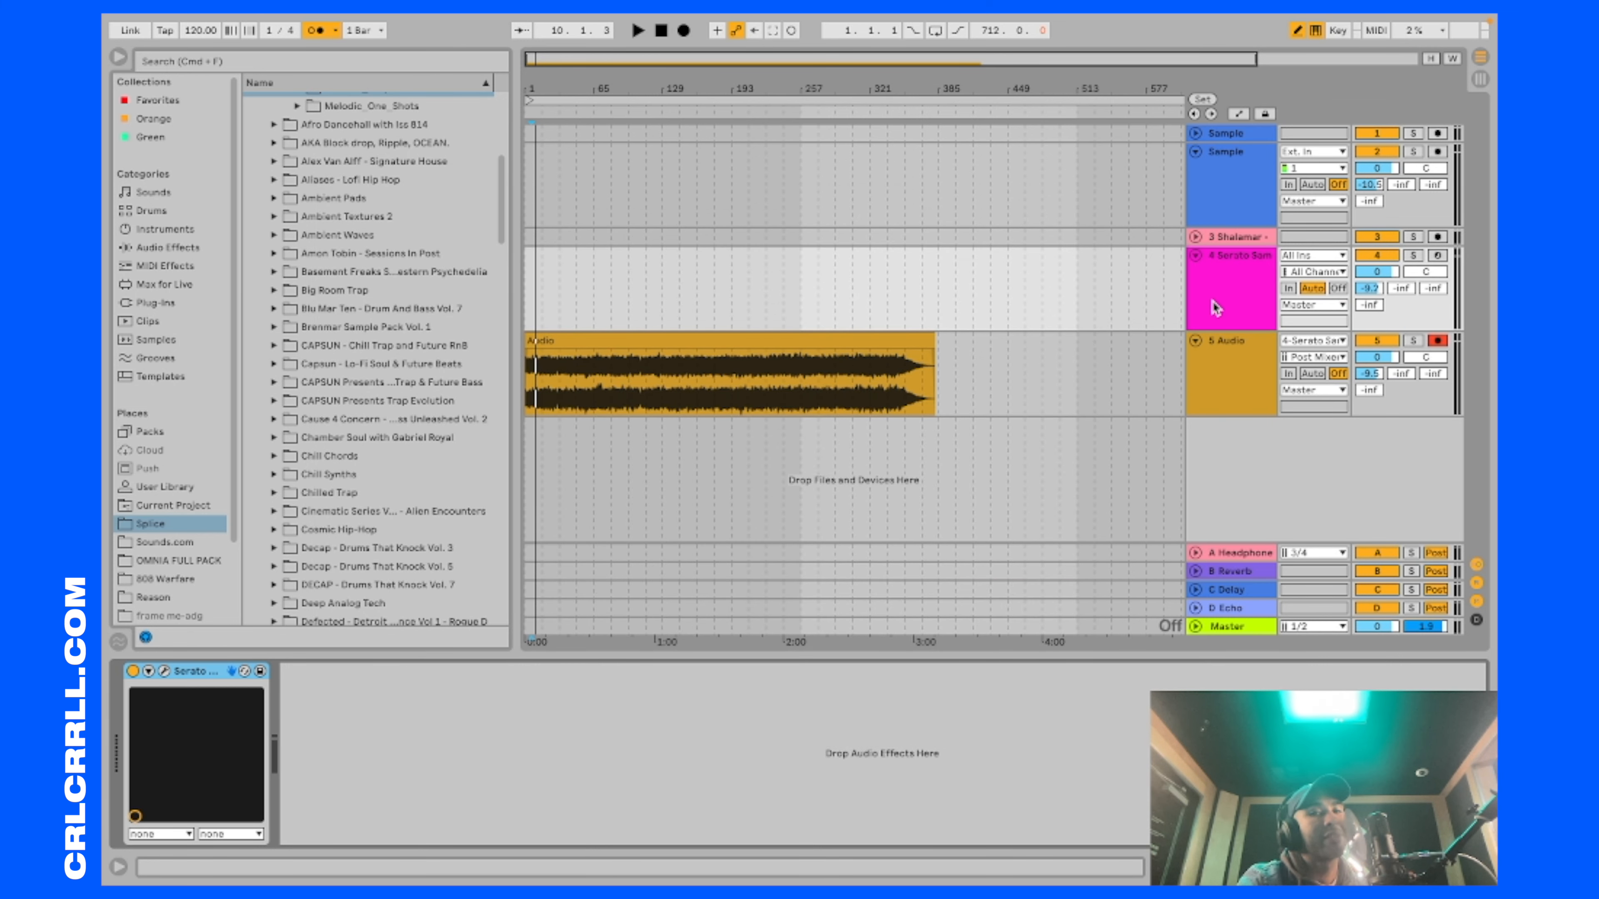
Step: Play back the recorded audio from bar 1 to check the resampled song
{"action": "left_click", "coordinate": [165, 671]}
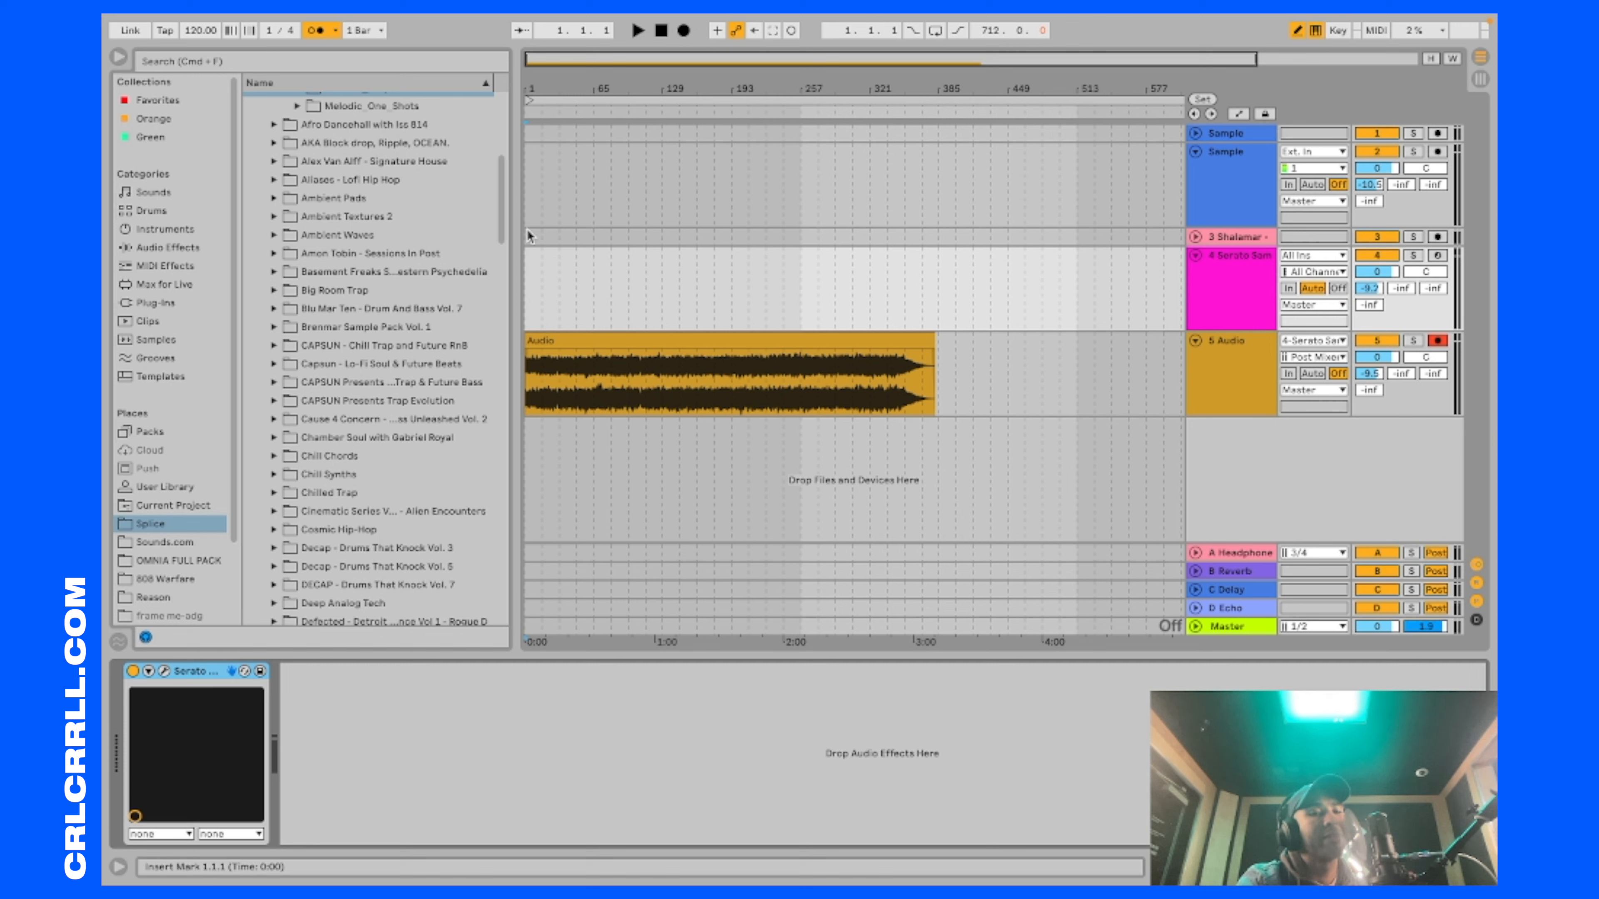
{"action": "key", "text": "space"}
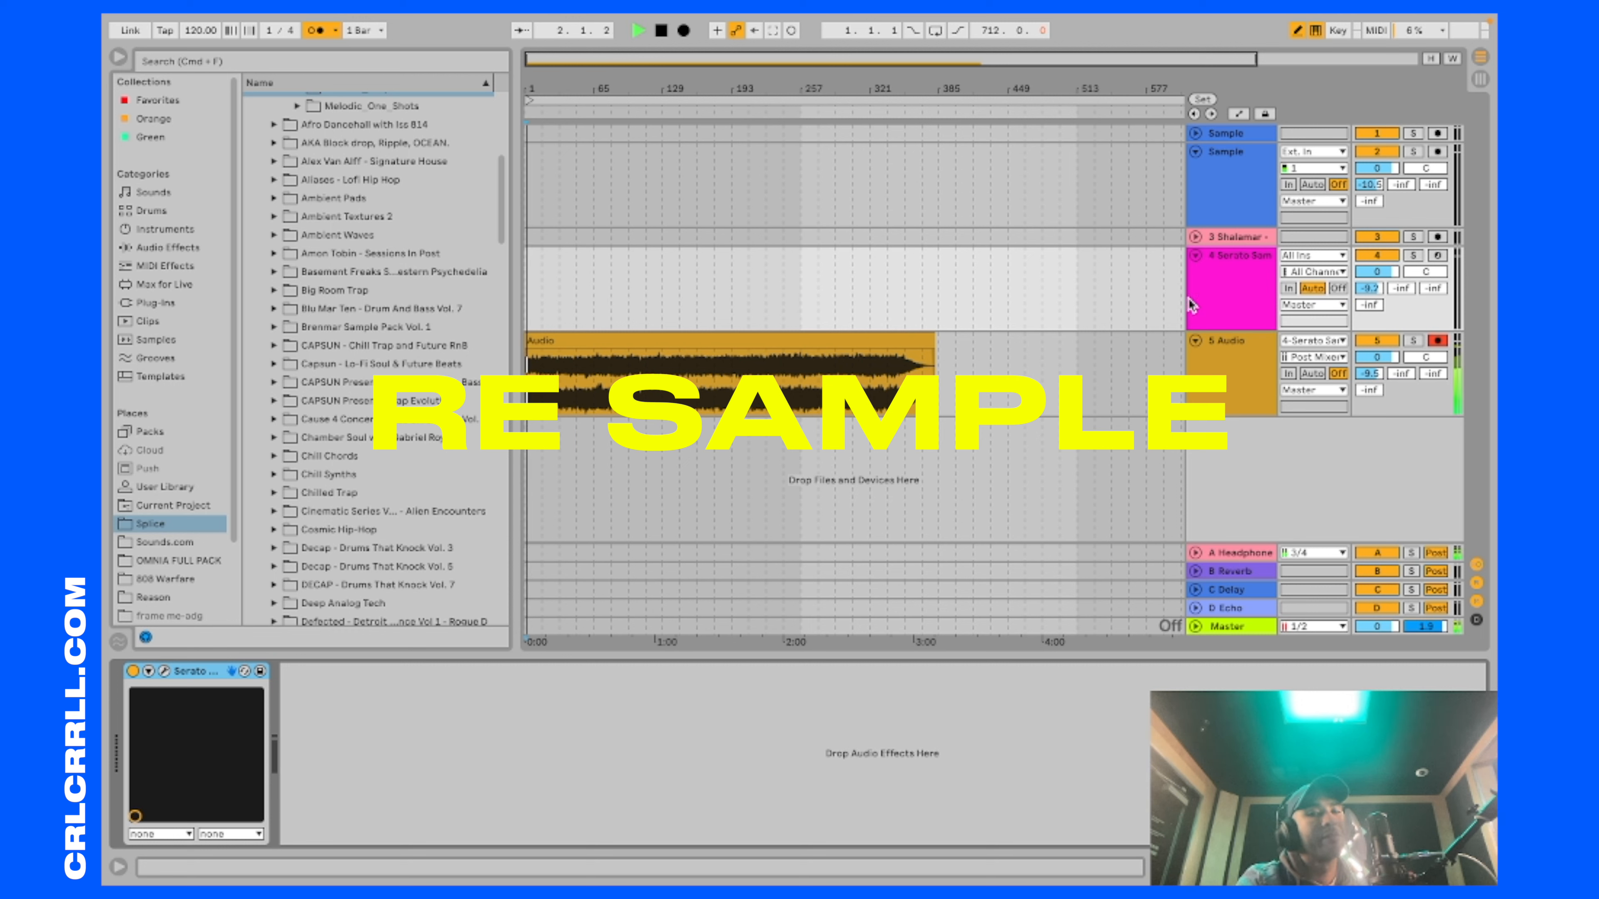
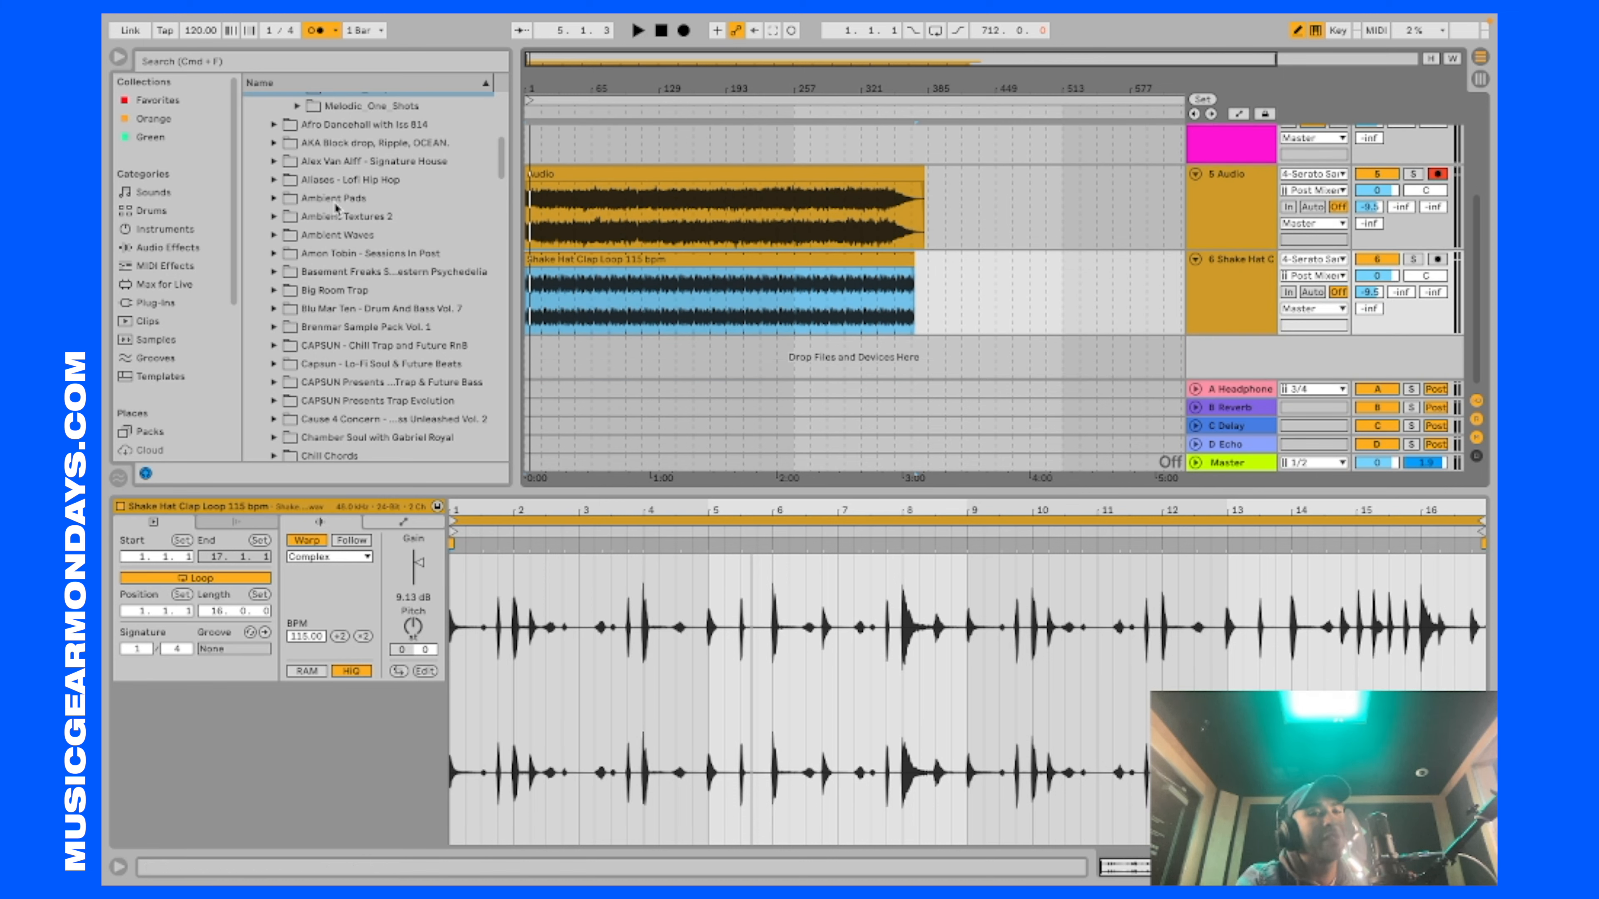
Step: Browse the Splice packs, add the Kick Drum Detour sample on its own track at bar 1, and enable Snap to Grid
{"action": "scroll", "coordinate": [182, 308], "scroll_direction": "down", "scroll_amount": 3}
{"action": "scroll", "coordinate": [307, 206], "scroll_direction": "up", "scroll_amount": 5}
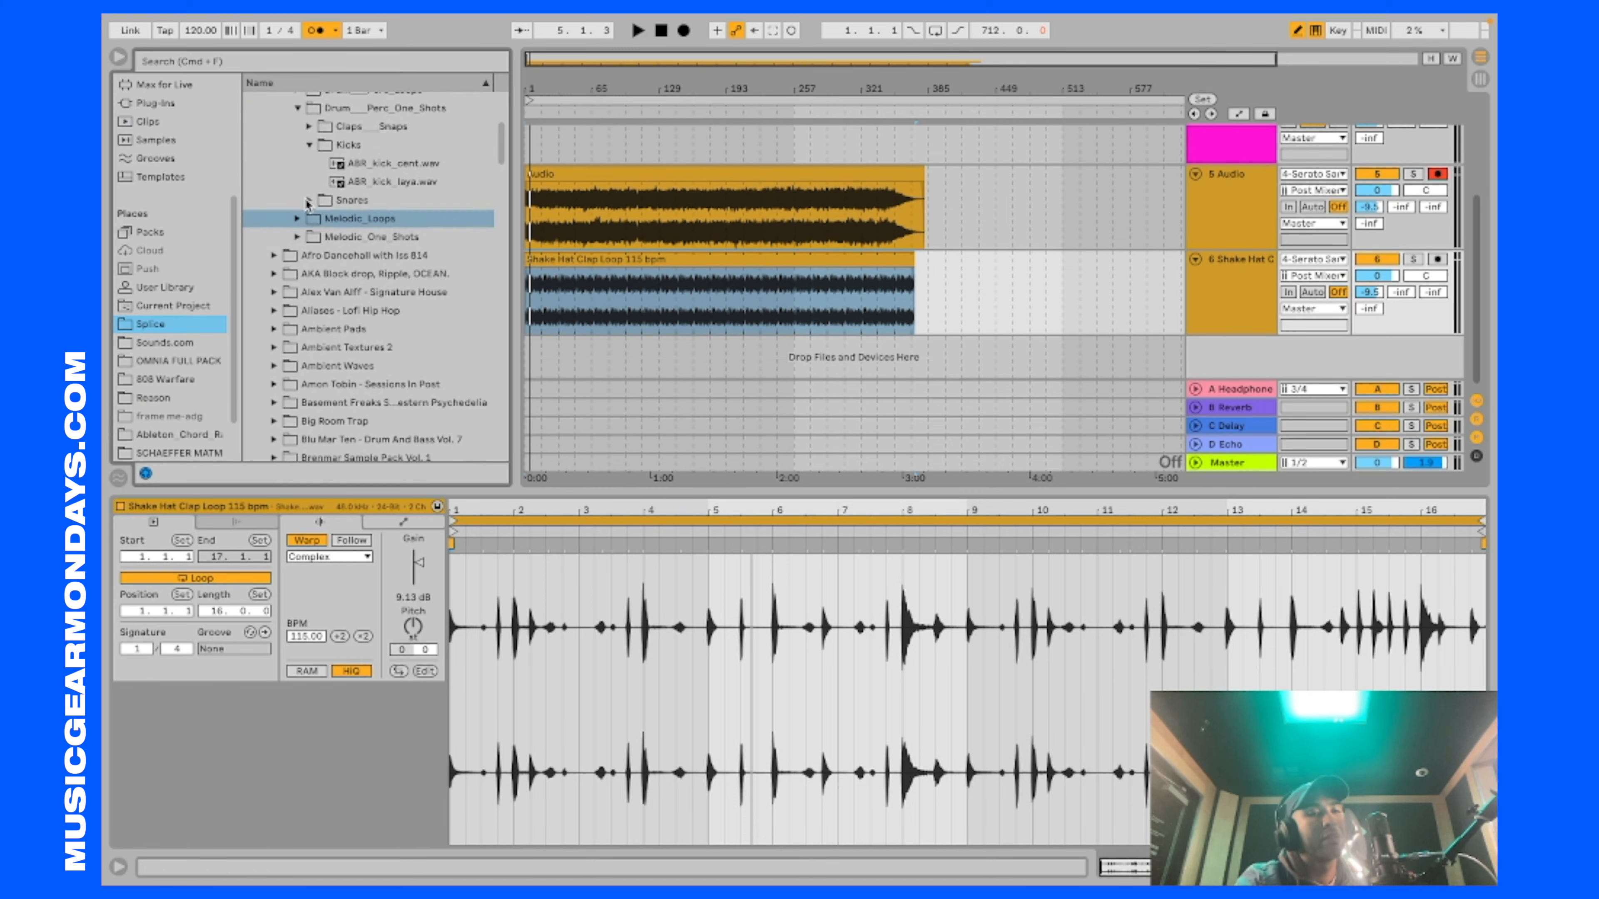
{"action": "scroll", "coordinate": [307, 206], "scroll_direction": "down", "scroll_amount": 15}
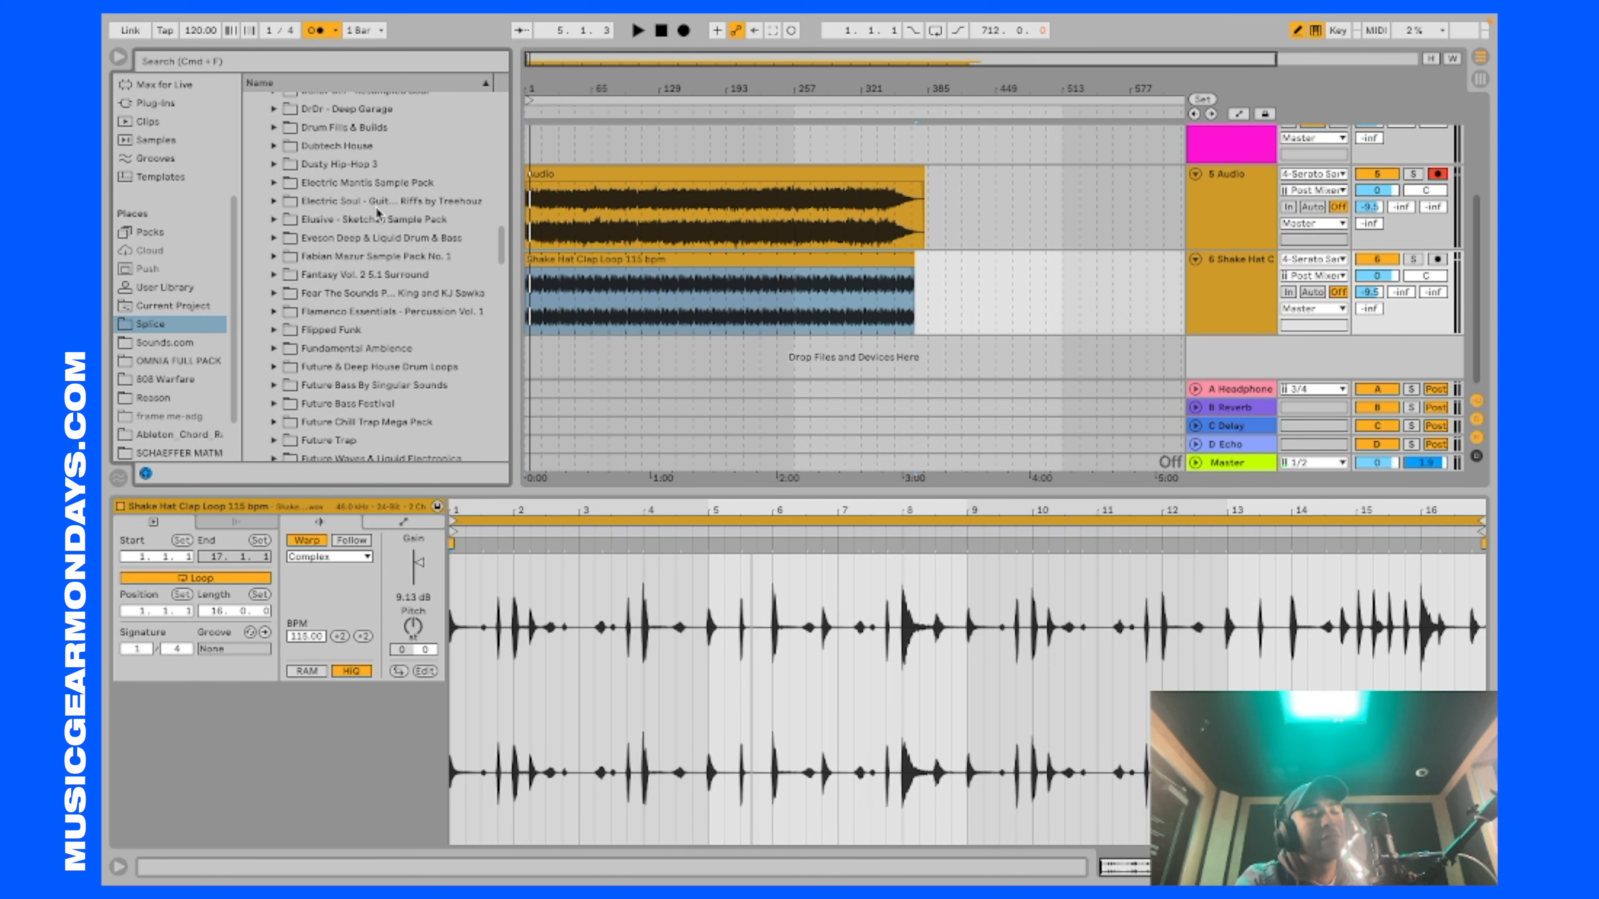
{"action": "scroll", "coordinate": [368, 226], "scroll_direction": "down", "scroll_amount": 2}
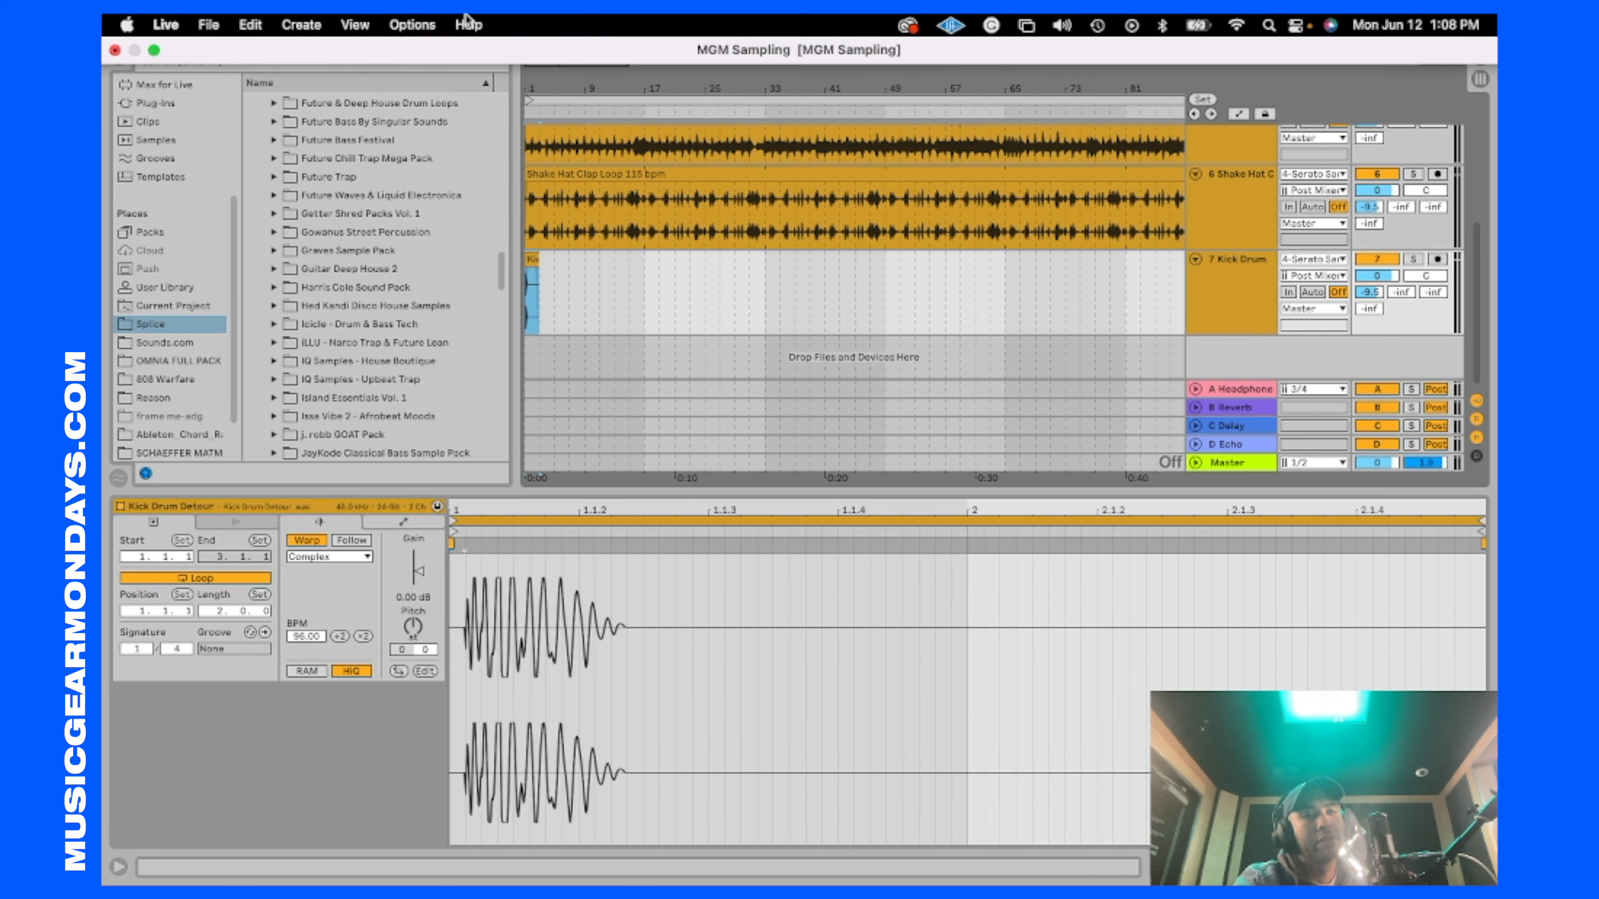
{"action": "left_click", "coordinate": [412, 25]}
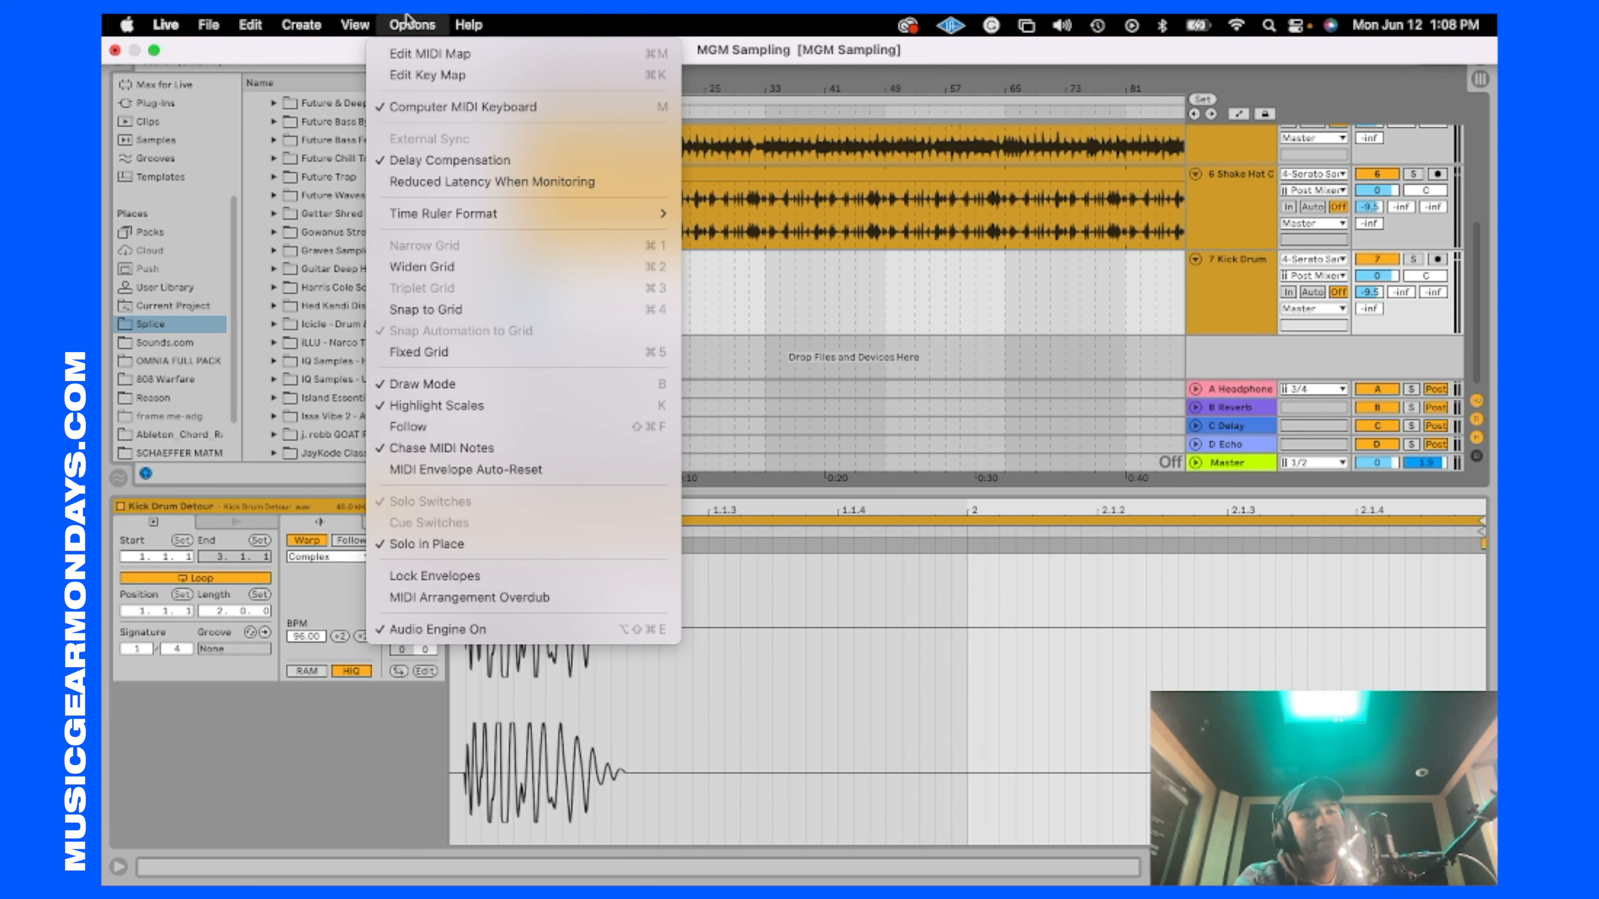
{"action": "left_click", "coordinate": [481, 309]}
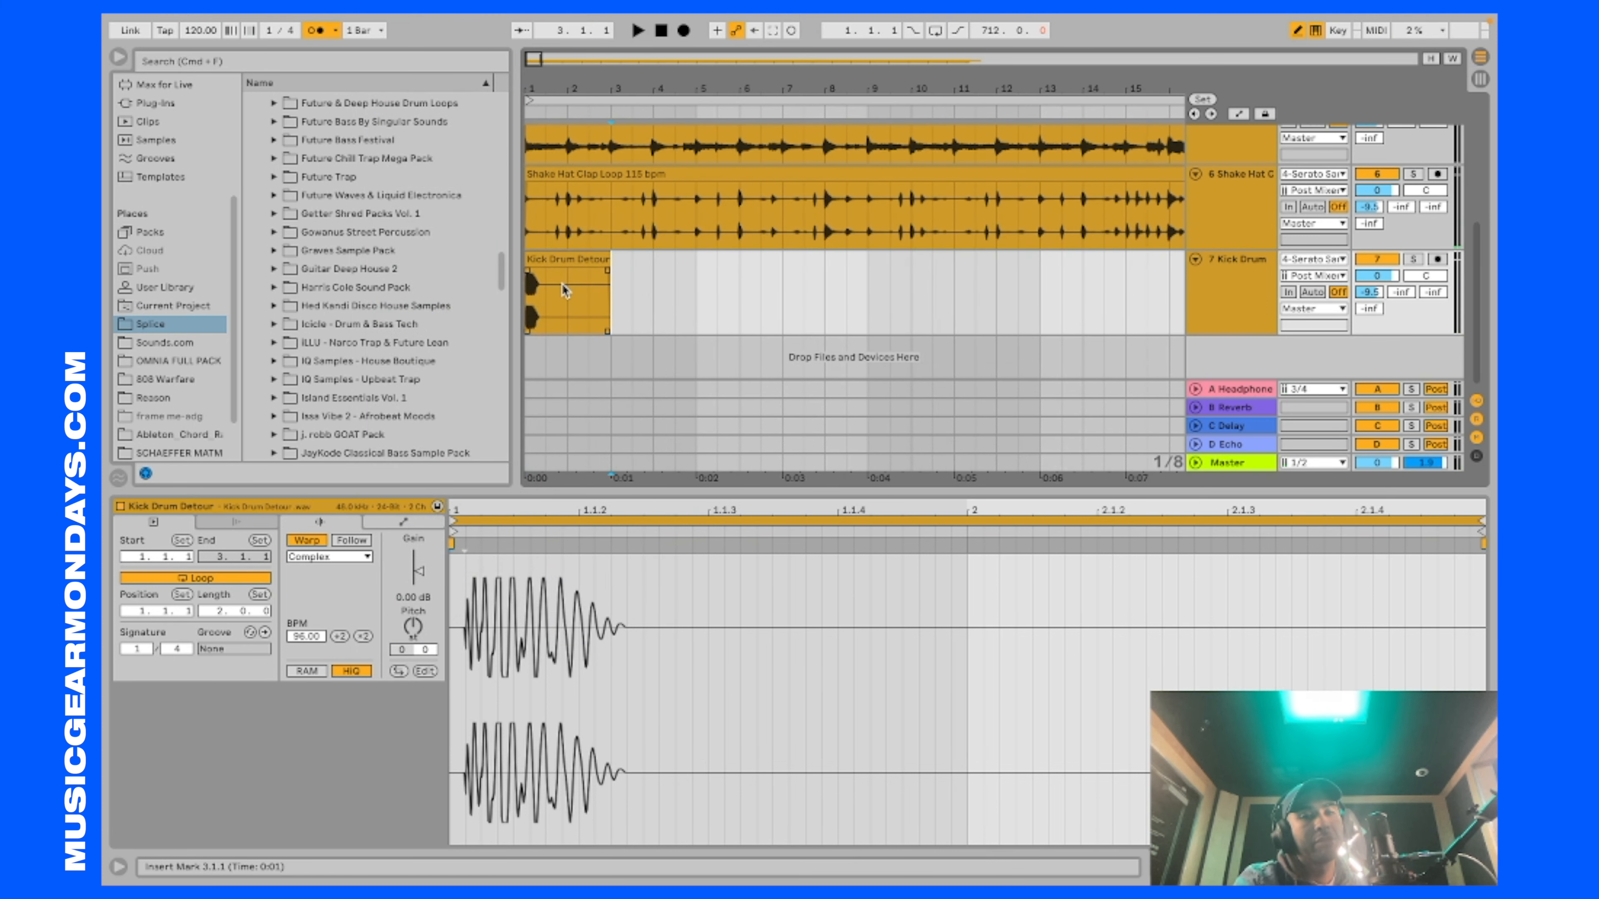
Step: Shorten the Kick Drum Detour clip to one bar and duplicate it repeatedly to fill the kick track up to bar 49
{"action": "left_click_drag", "start_coordinate": [567, 291], "coordinate": [509, 269]}
{"action": "key", "text": "space"}
{"action": "key", "text": "space"}
{"action": "key", "text": "super+d"}
{"action": "key", "text": "super+d"}
{"action": "key", "text": "super+d"}
{"action": "key", "text": "super+d"}
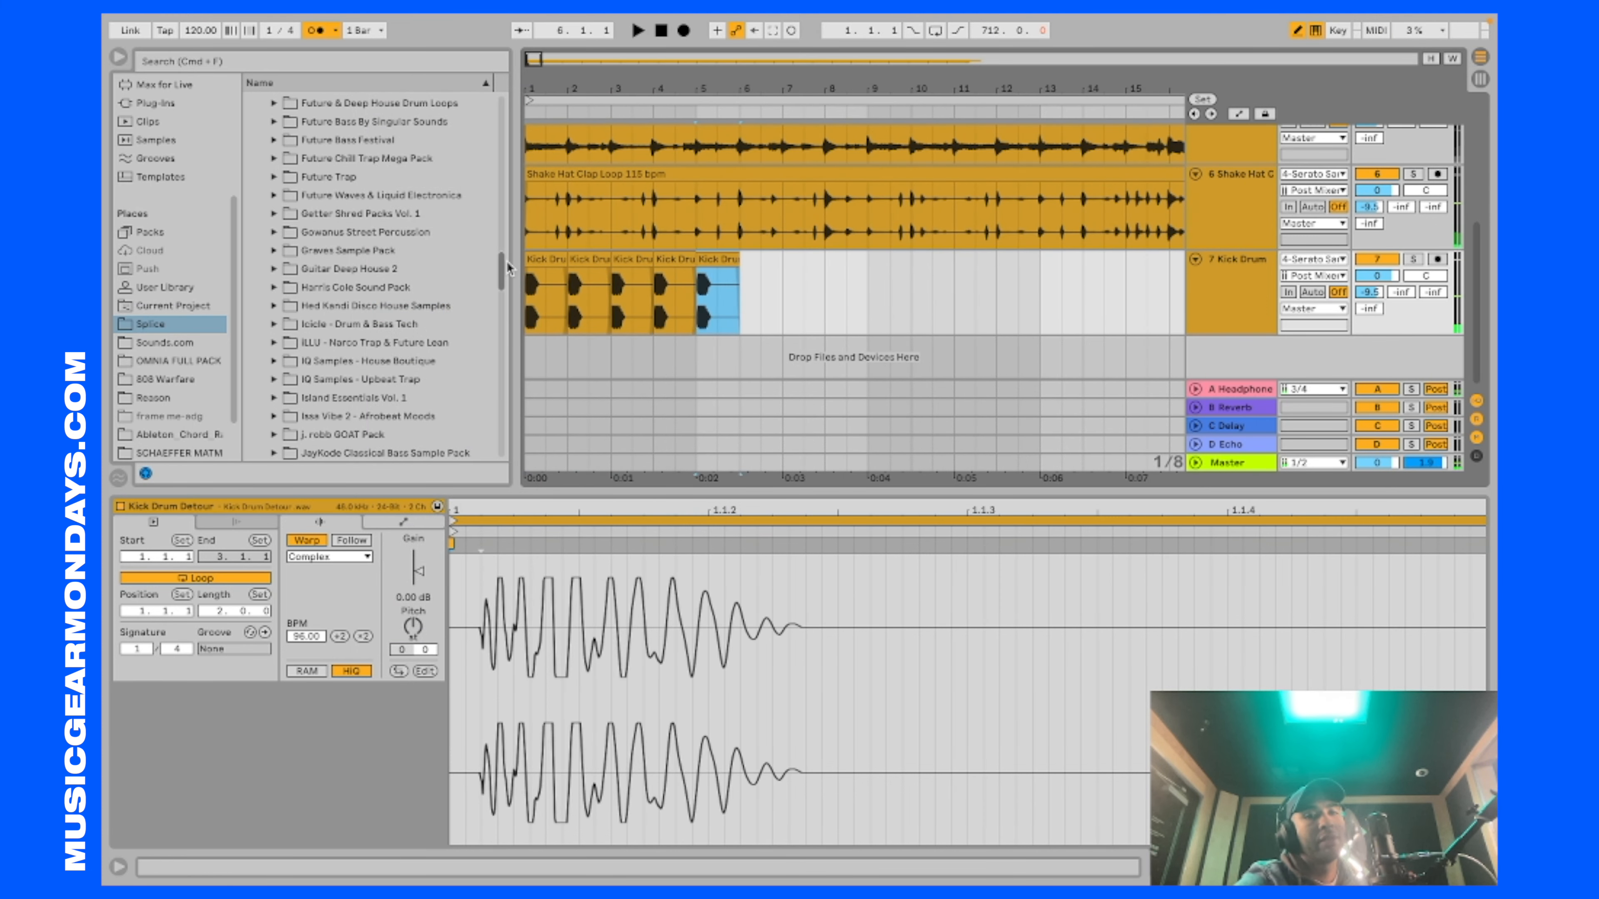
{"action": "key", "text": "super+d"}
{"action": "key", "text": "super+d"}
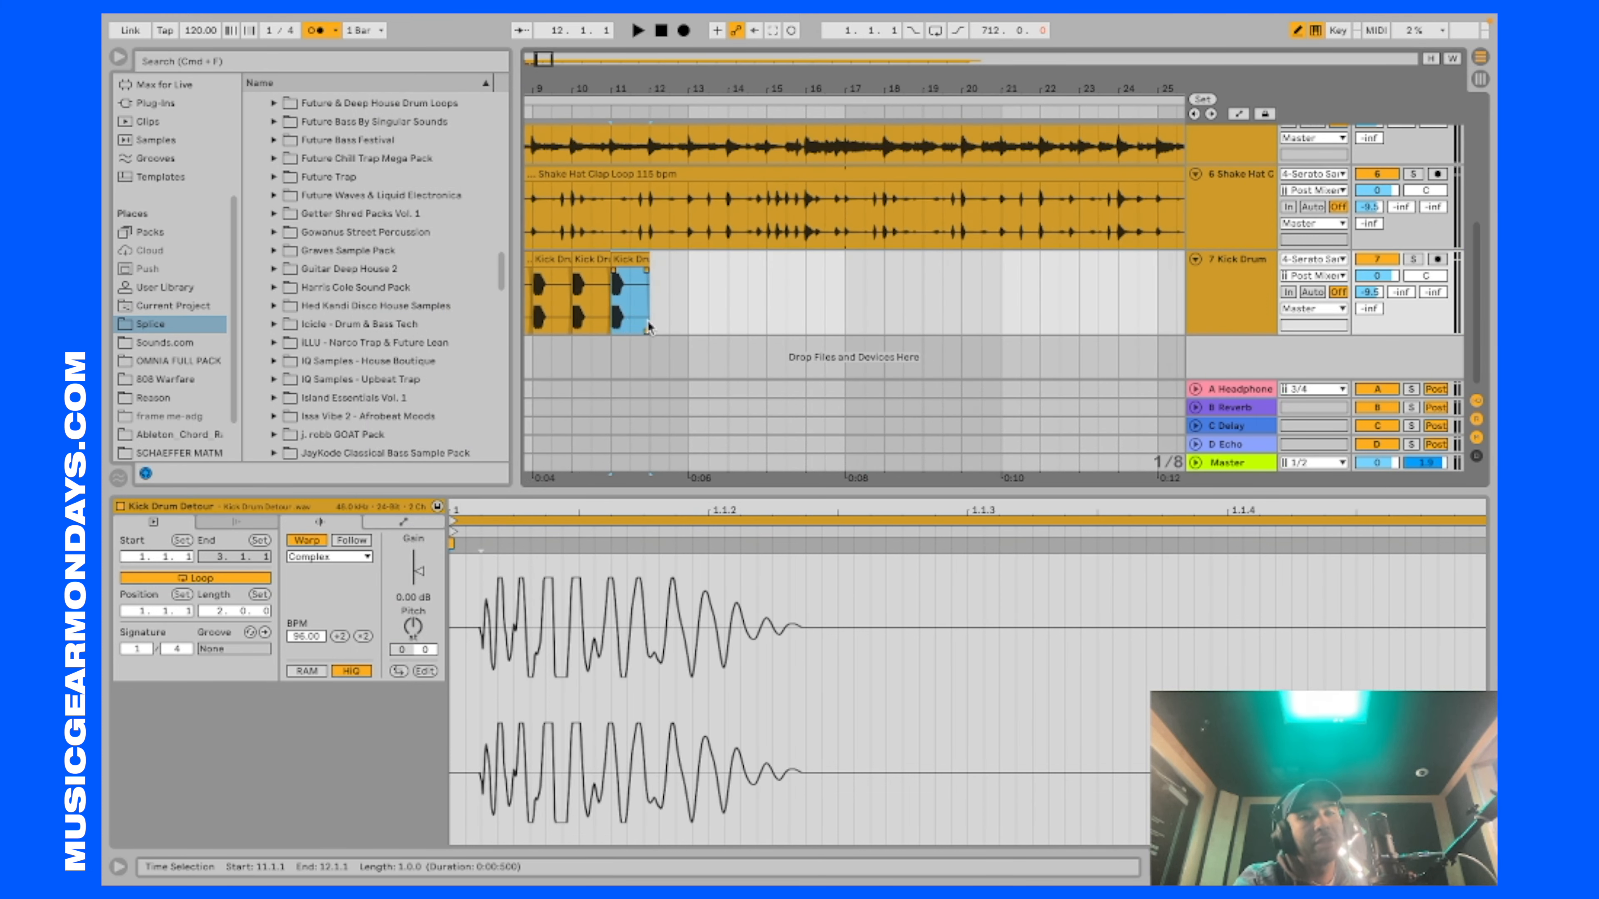
{"action": "key", "text": "super+d"}
{"action": "key", "text": "super+d"}
{"action": "scroll", "coordinate": [664, 321], "scroll_direction": "down", "scroll_amount": 5}
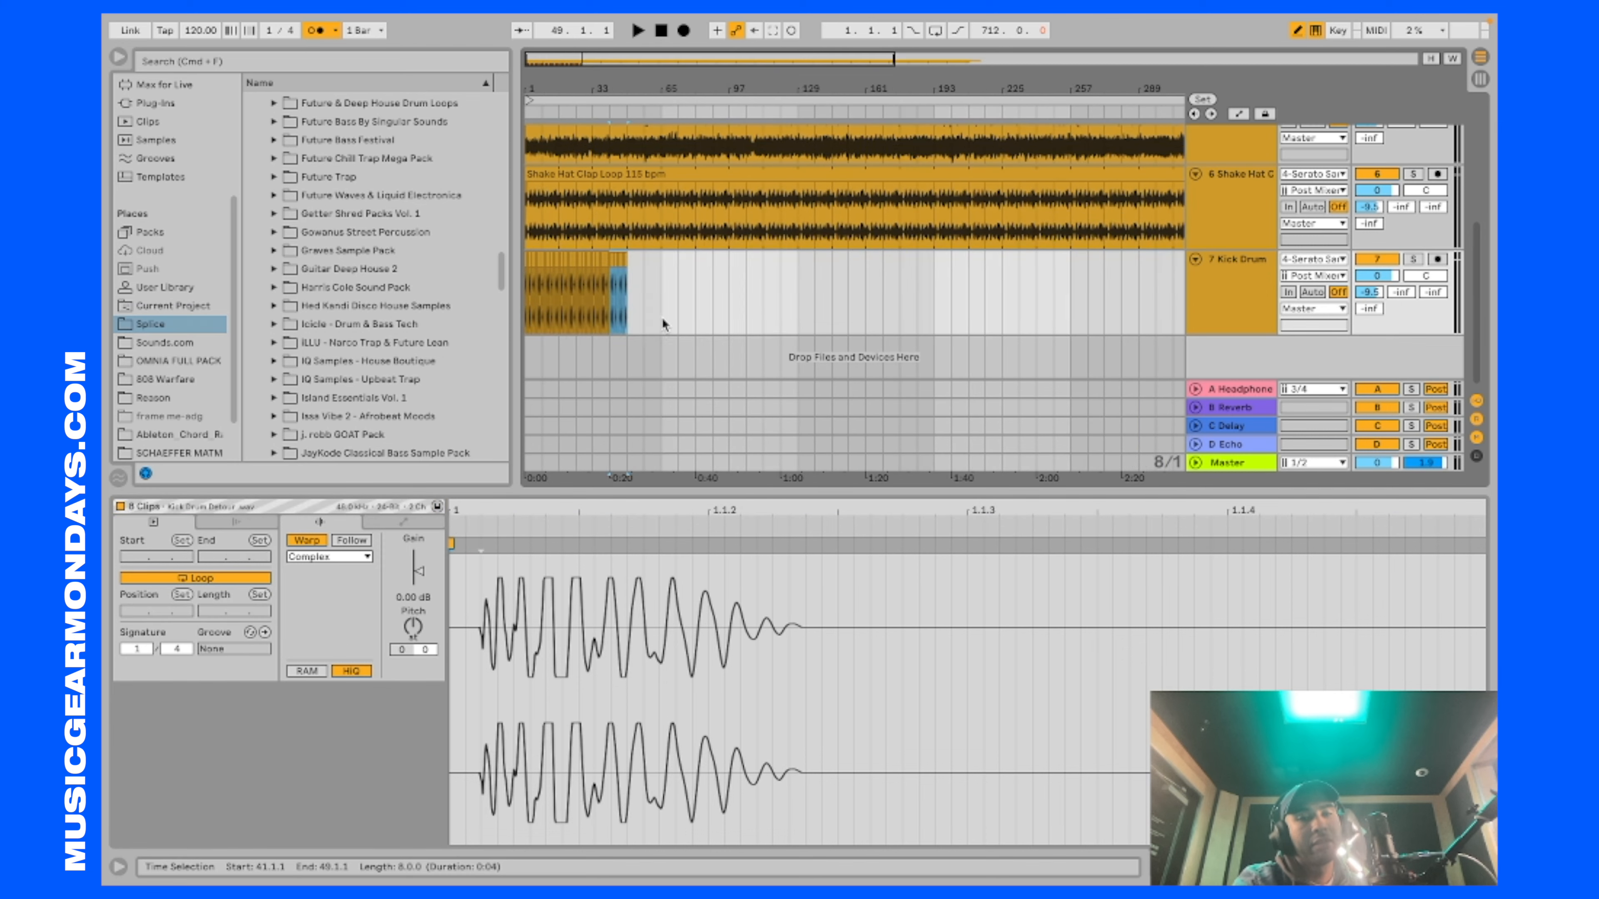
Step: Play the arrangement from bar 1 to check the kick pattern against the song and the Shake Hat Clap Loop
{"action": "left_click", "coordinate": [526, 343]}
{"action": "key", "text": "space"}
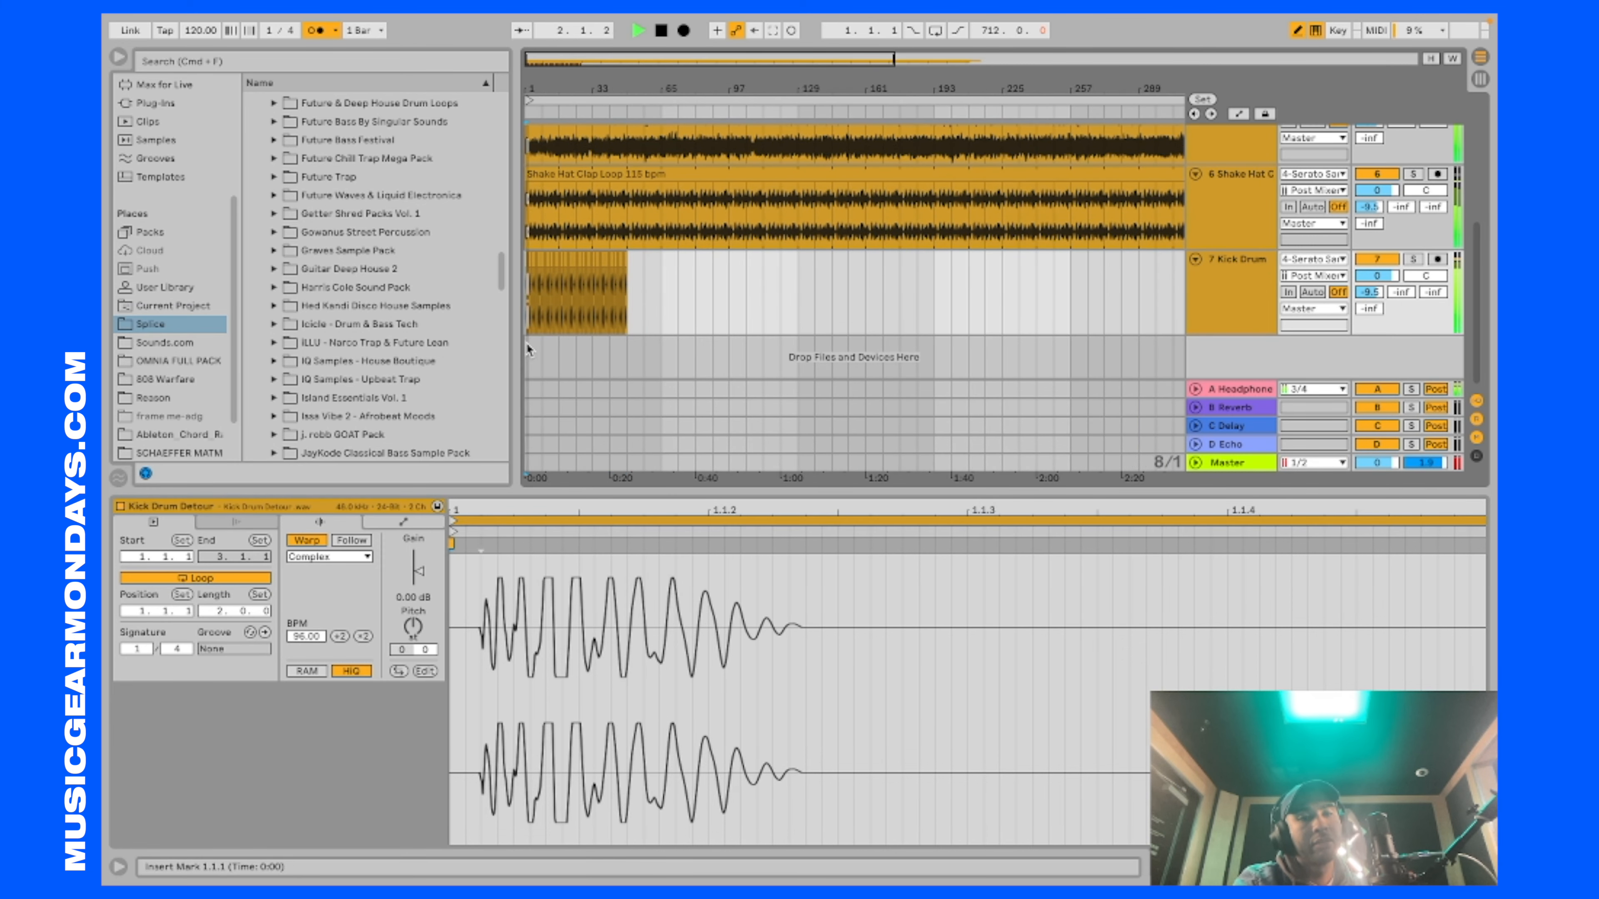
{"action": "scroll", "coordinate": [556, 317], "scroll_direction": "up", "scroll_amount": 5}
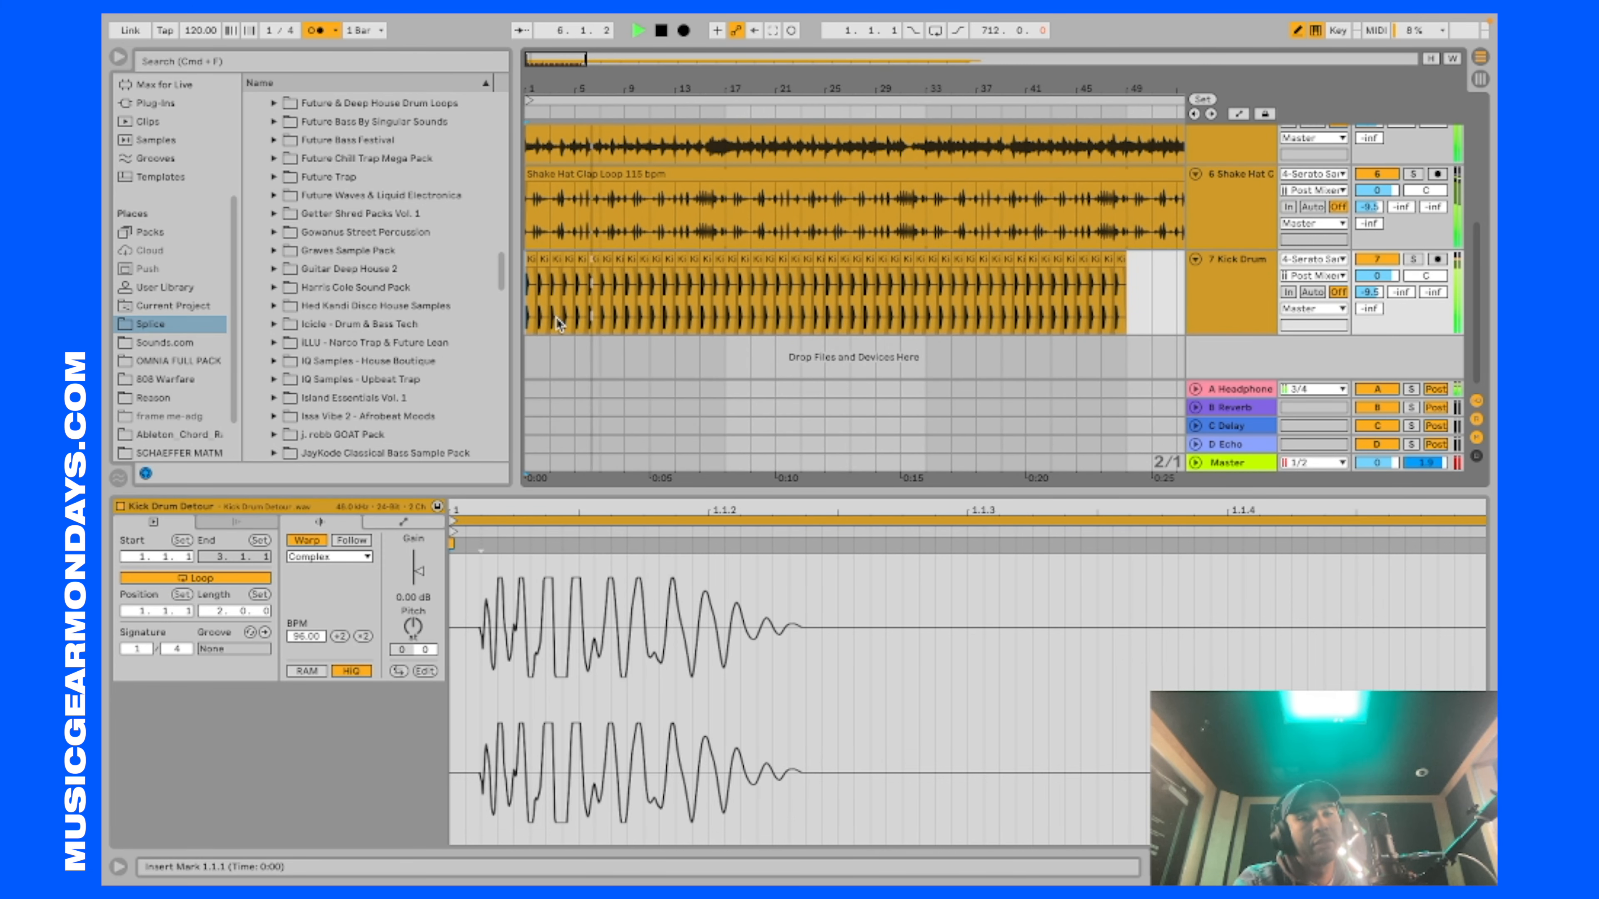
{"action": "scroll", "coordinate": [556, 318], "scroll_direction": "up", "scroll_amount": 1}
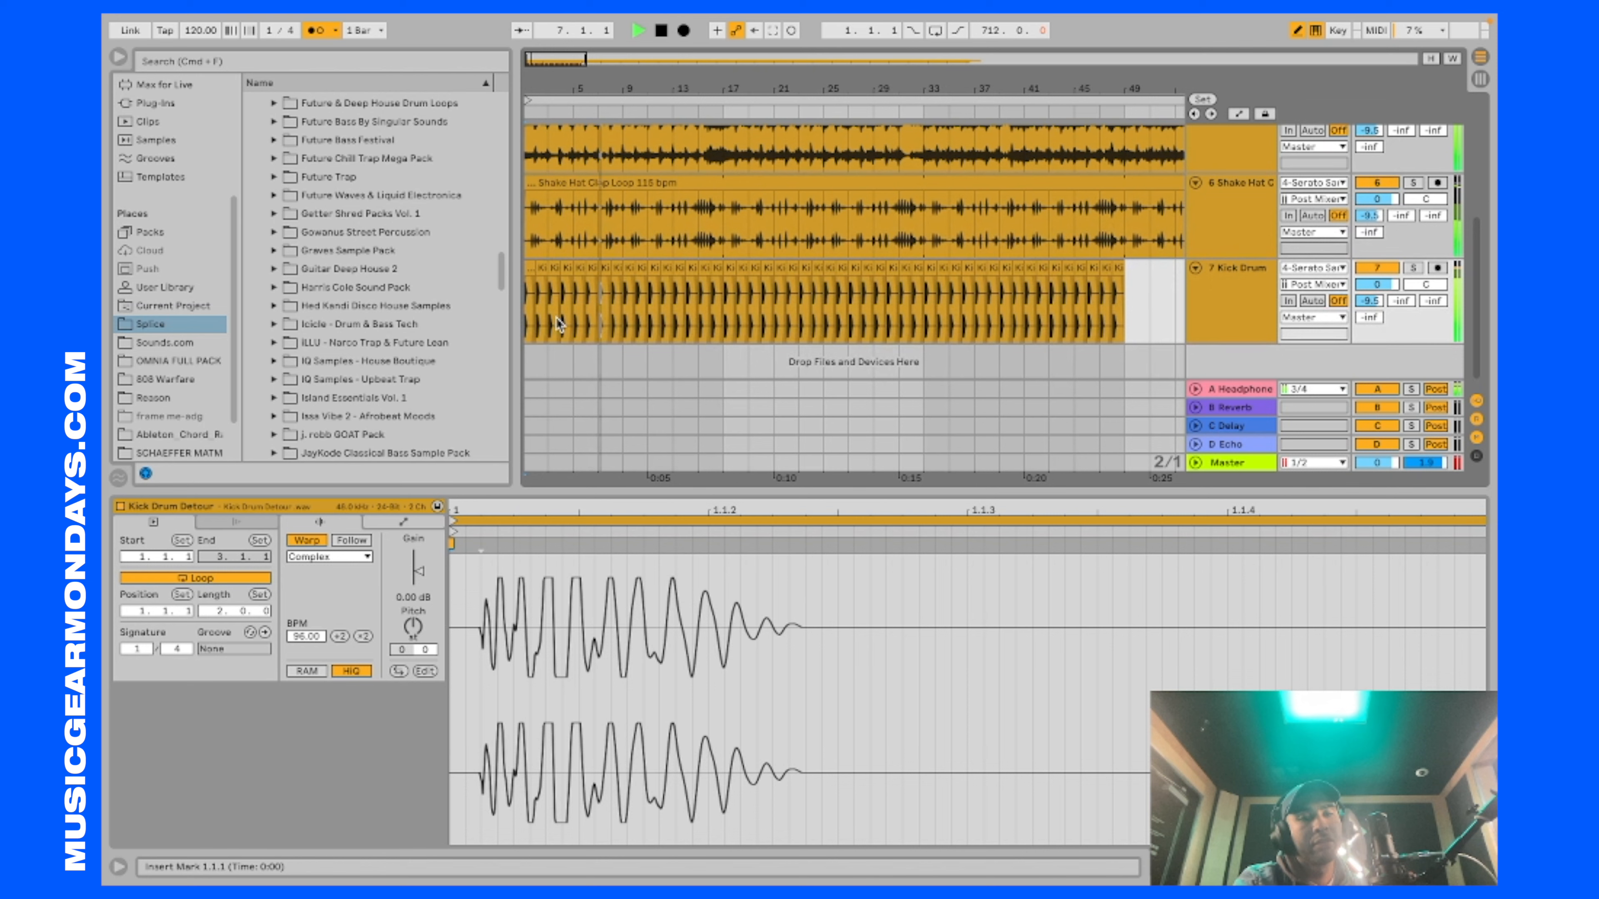
{"action": "scroll", "coordinate": [556, 318], "scroll_direction": "down", "scroll_amount": 3}
{"action": "scroll", "coordinate": [556, 318], "scroll_direction": "up", "scroll_amount": 2}
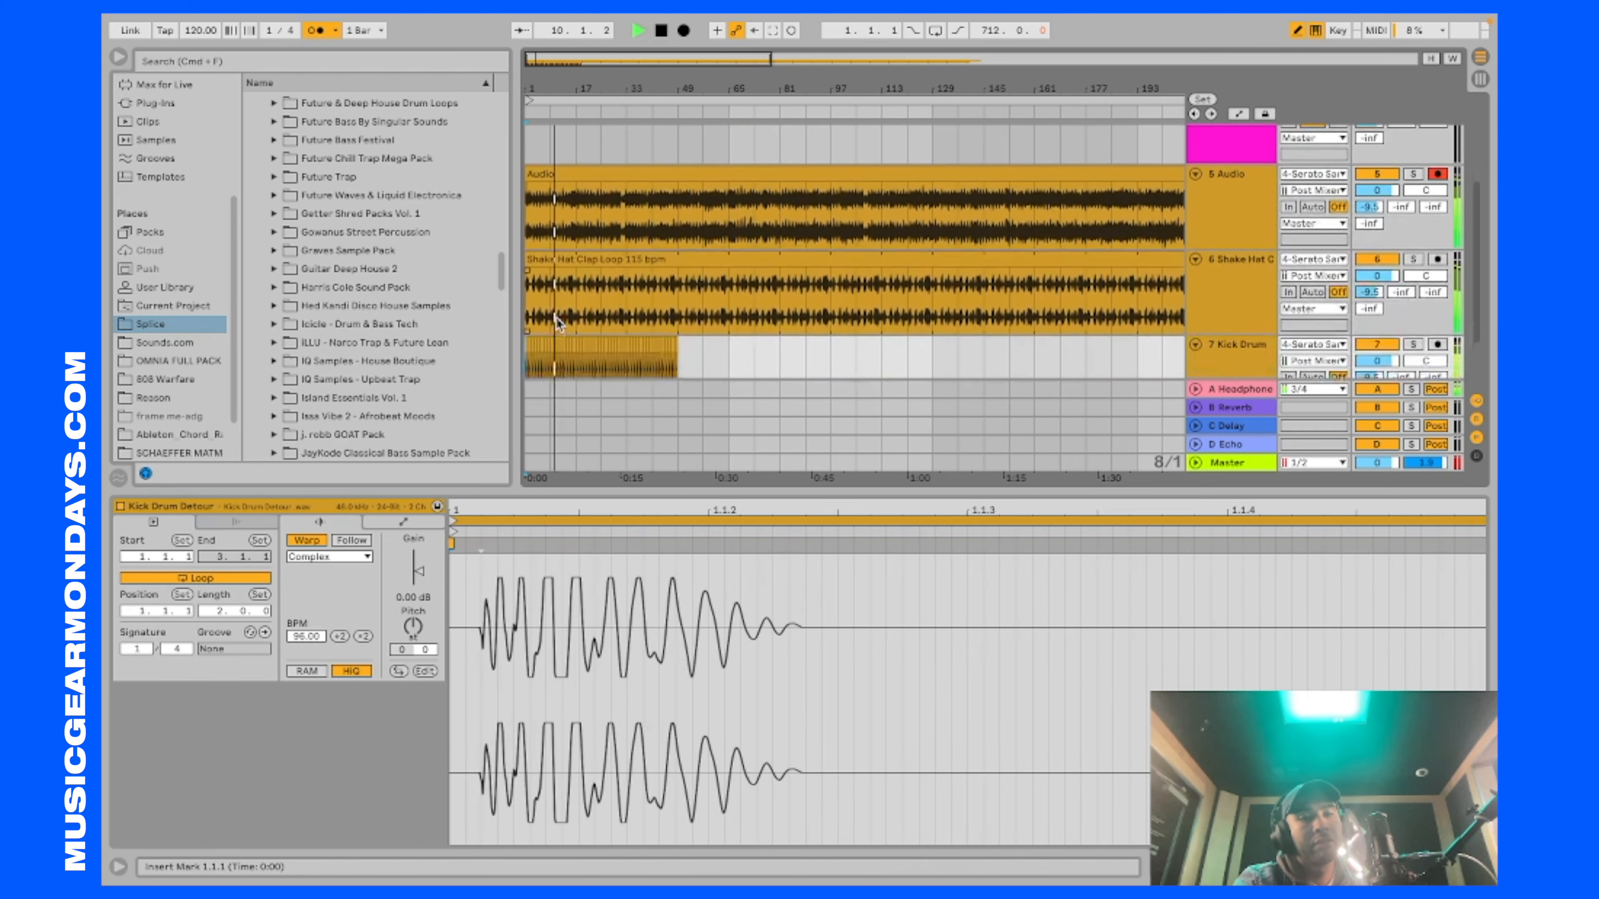
{"action": "scroll", "coordinate": [556, 318], "scroll_direction": "down", "scroll_amount": 3}
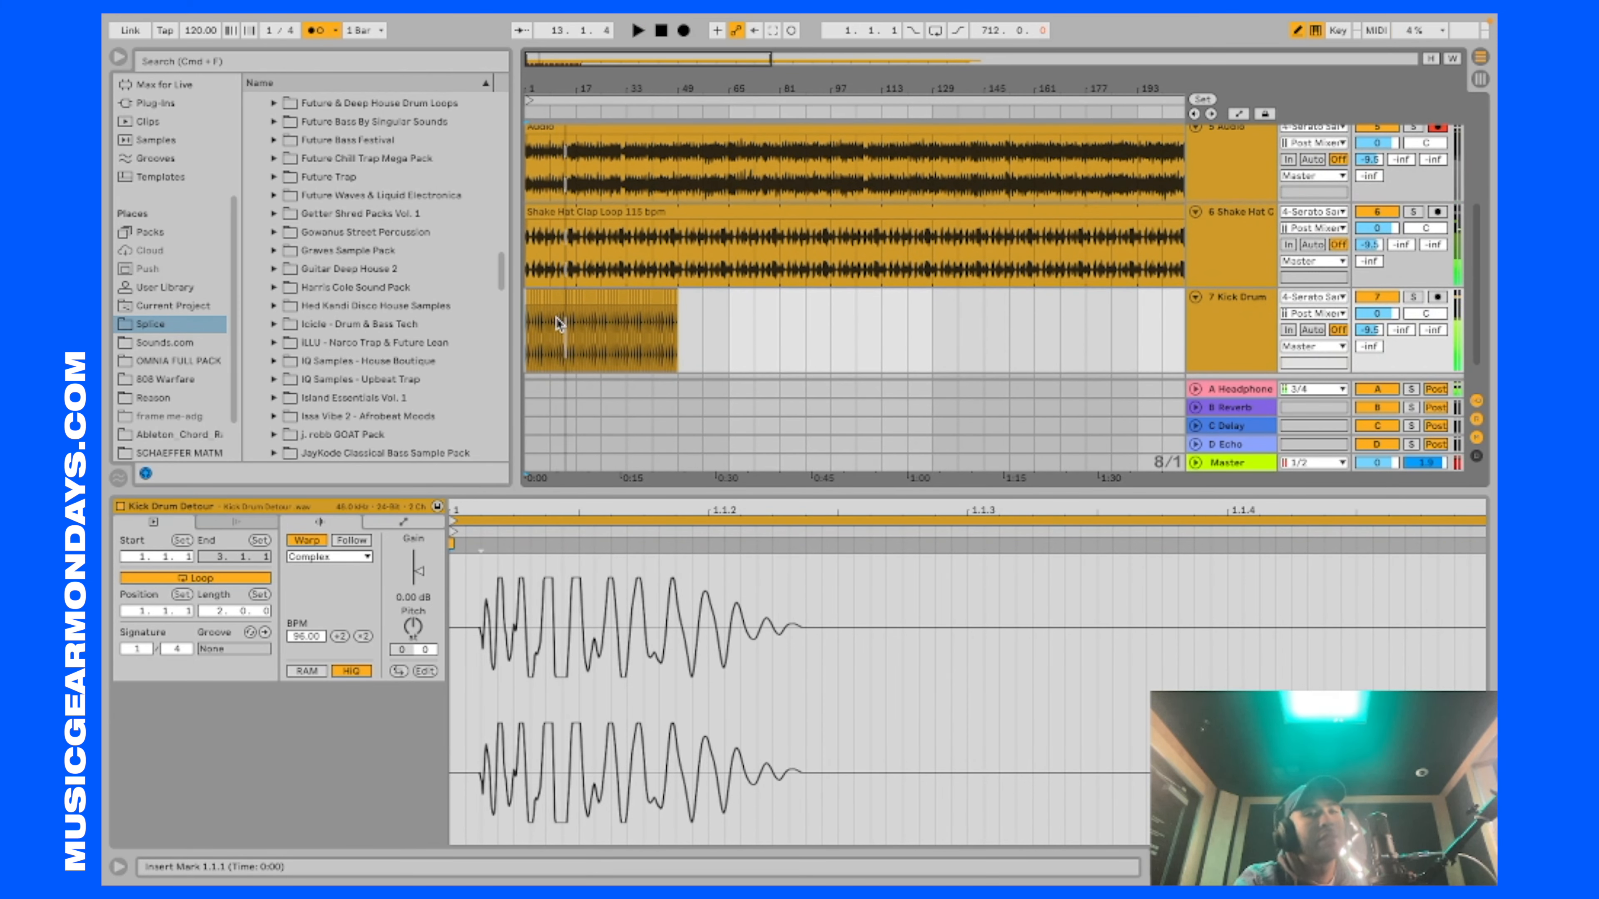
Step: Add a Compressor from the Dynamics audio effects to the 5 Audio track and reveal its sidechain settings
{"action": "scroll", "coordinate": [189, 287], "scroll_direction": "up", "scroll_amount": 5}
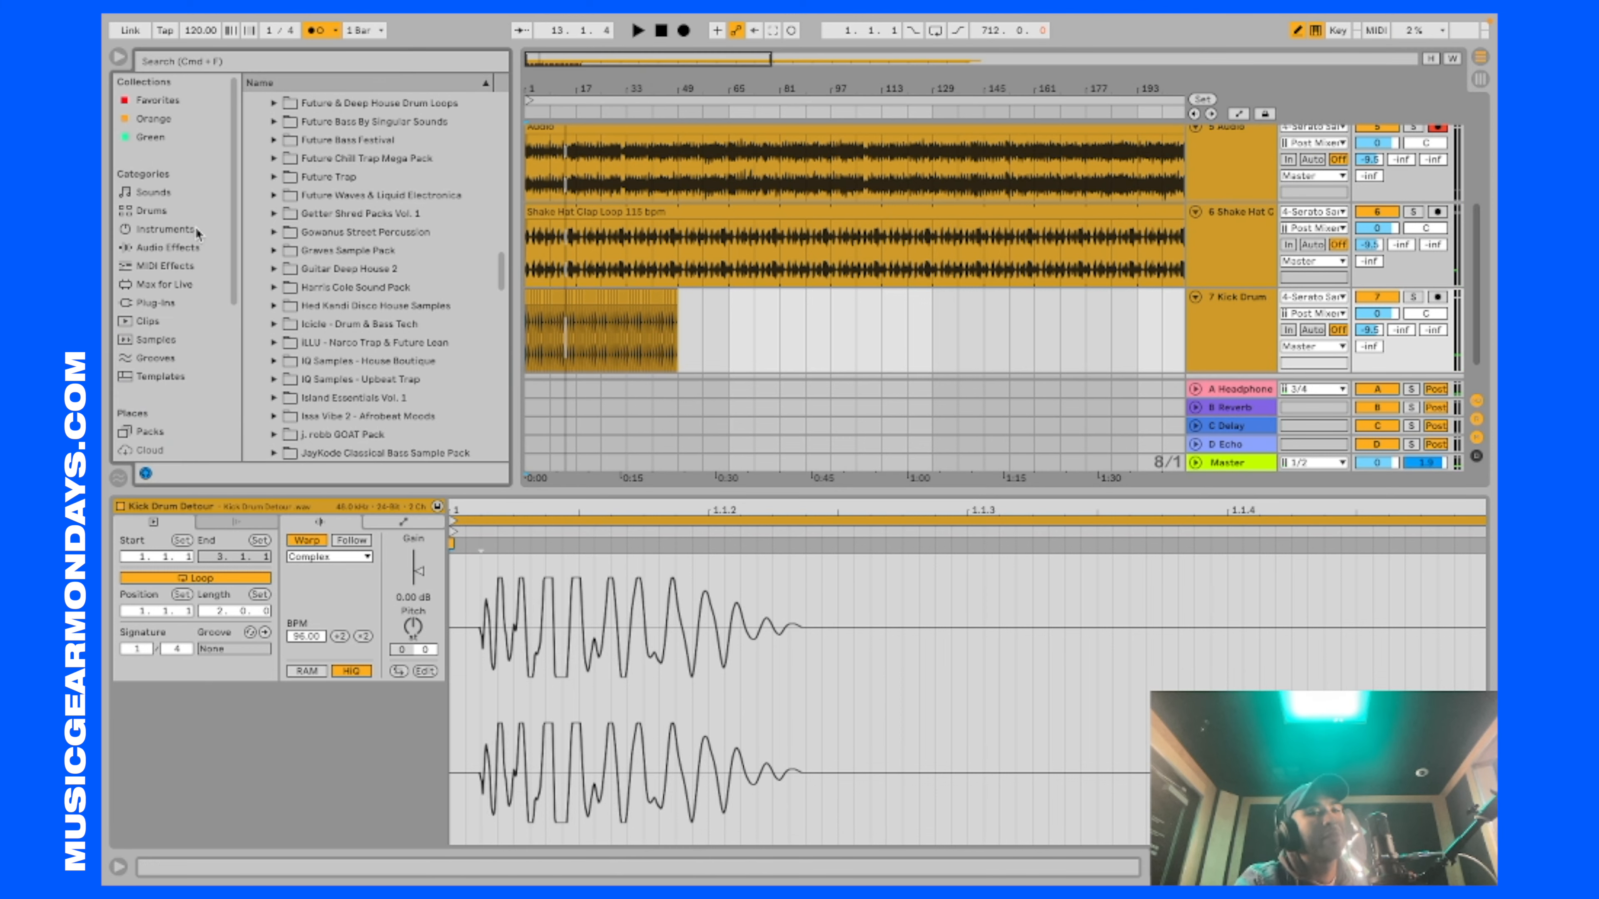
{"action": "left_click", "coordinate": [183, 250]}
{"action": "left_click", "coordinate": [256, 143]}
{"action": "left_click_drag", "start_coordinate": [279, 157], "coordinate": [562, 150]}
{"action": "left_click", "coordinate": [149, 671]}
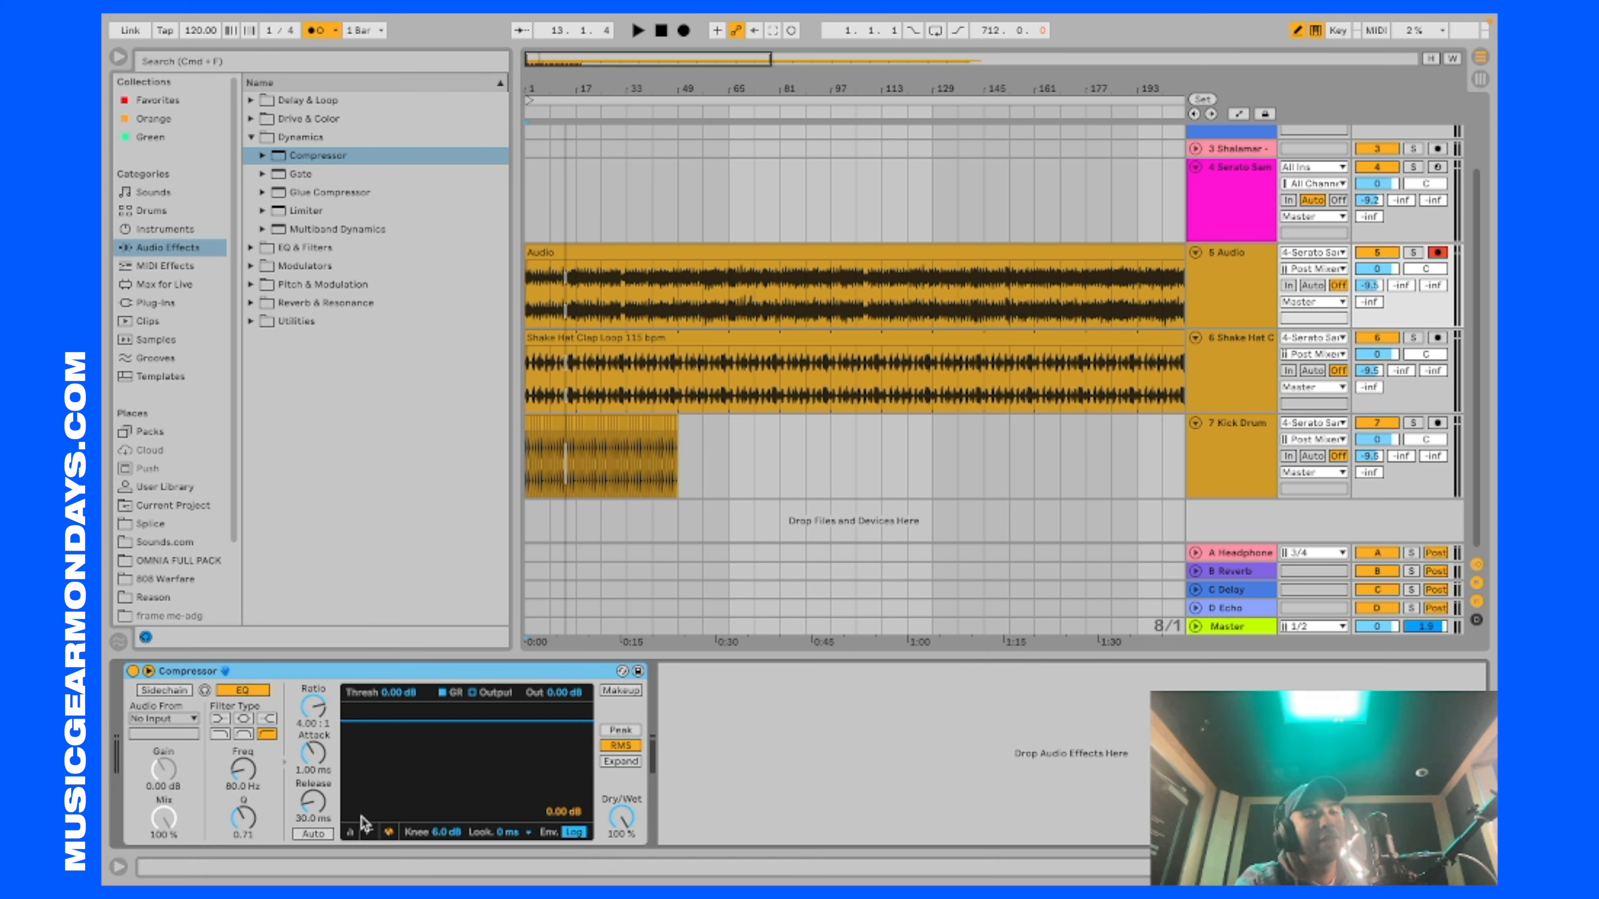
Step: Sidechain the Compressor to 7-Kick Drum Detour and set its threshold to about -22.7 dB and ratio to about 2.48:1 on the transfer curve
{"action": "left_click", "coordinate": [369, 833]}
{"action": "left_click", "coordinate": [174, 718]}
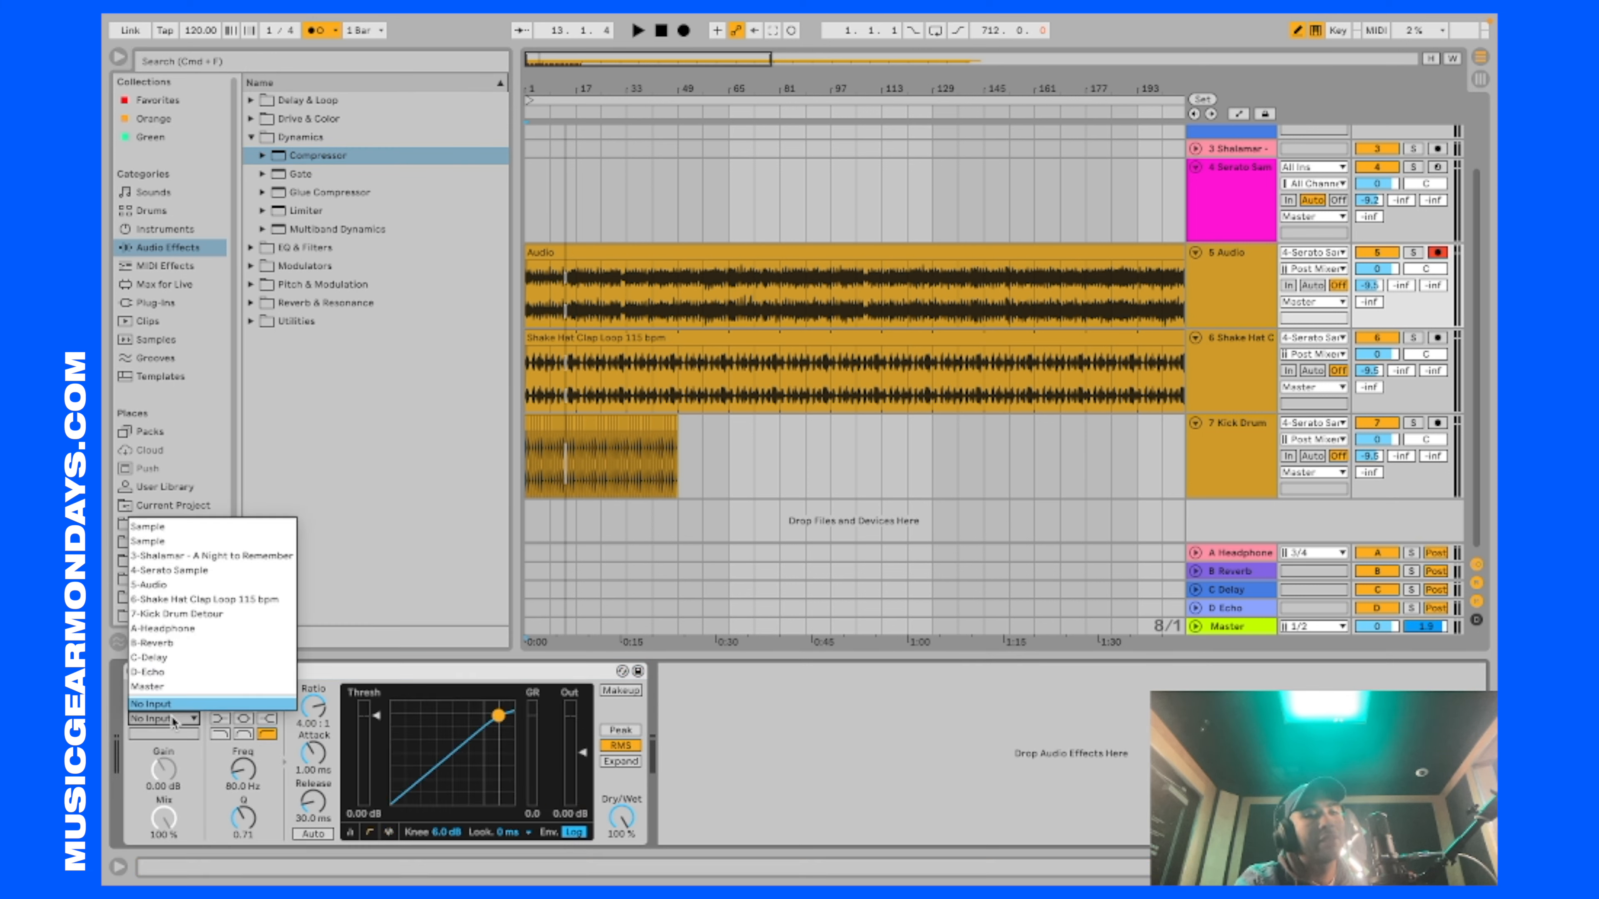
{"action": "left_click", "coordinate": [193, 615]}
{"action": "left_click_drag", "start_coordinate": [497, 717], "coordinate": [438, 766]}
{"action": "key", "text": "space"}
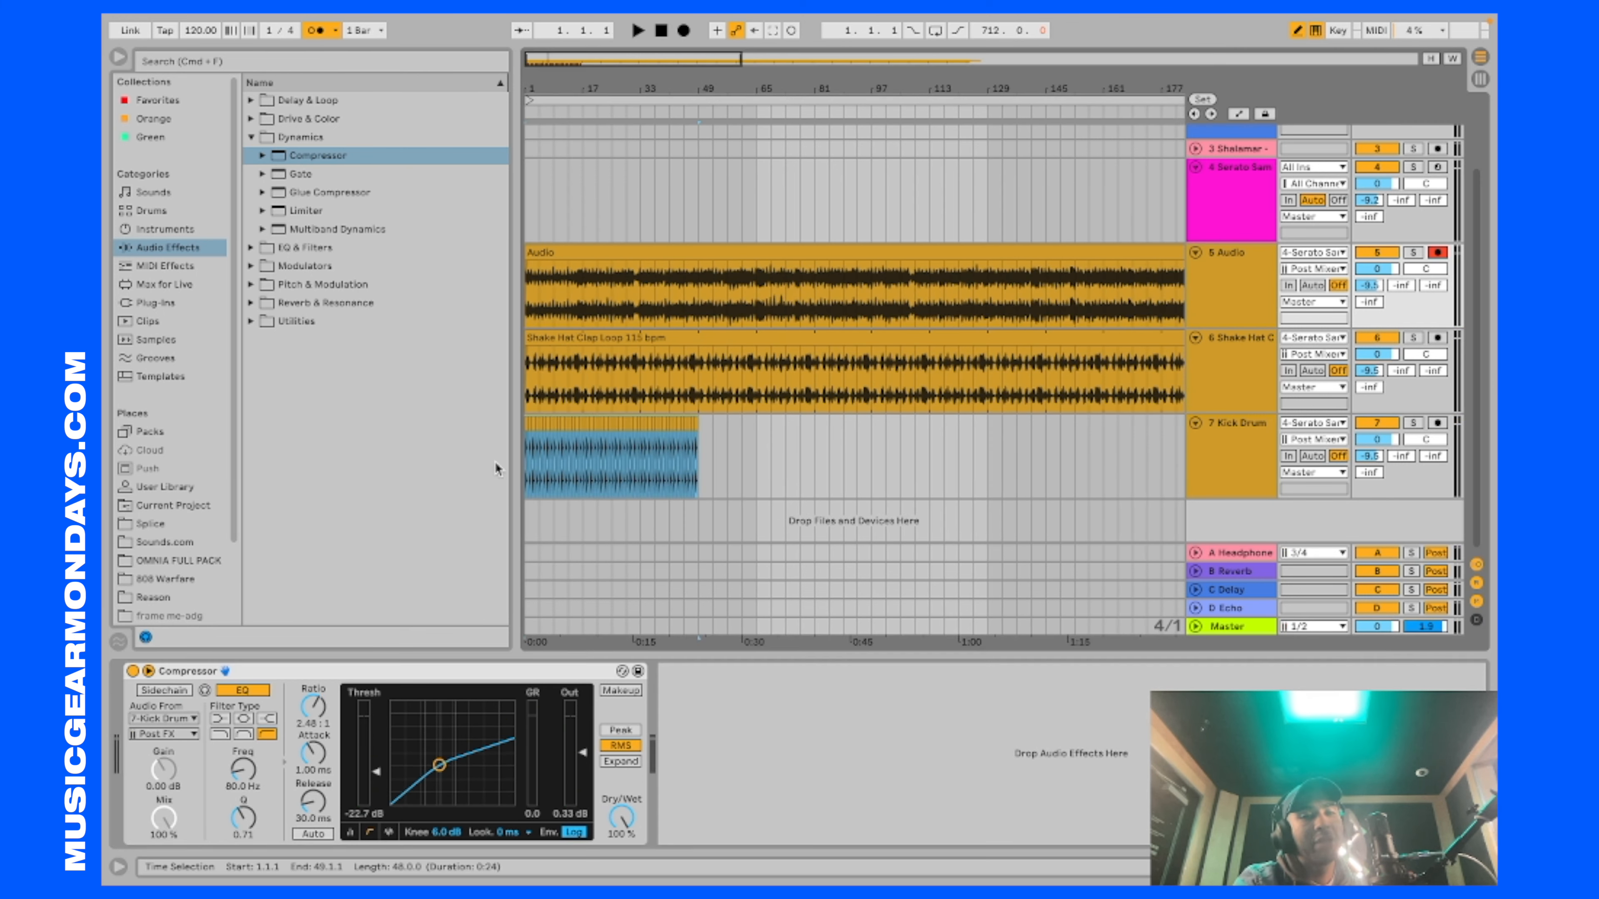
Step: Select all the kick clips from bar 1 to 49 and duplicate the block twice, up to bar 145
{"action": "left_click_drag", "start_coordinate": [501, 461], "coordinate": [491, 463]}
{"action": "key", "text": "super+d"}
{"action": "key", "text": "super+d"}
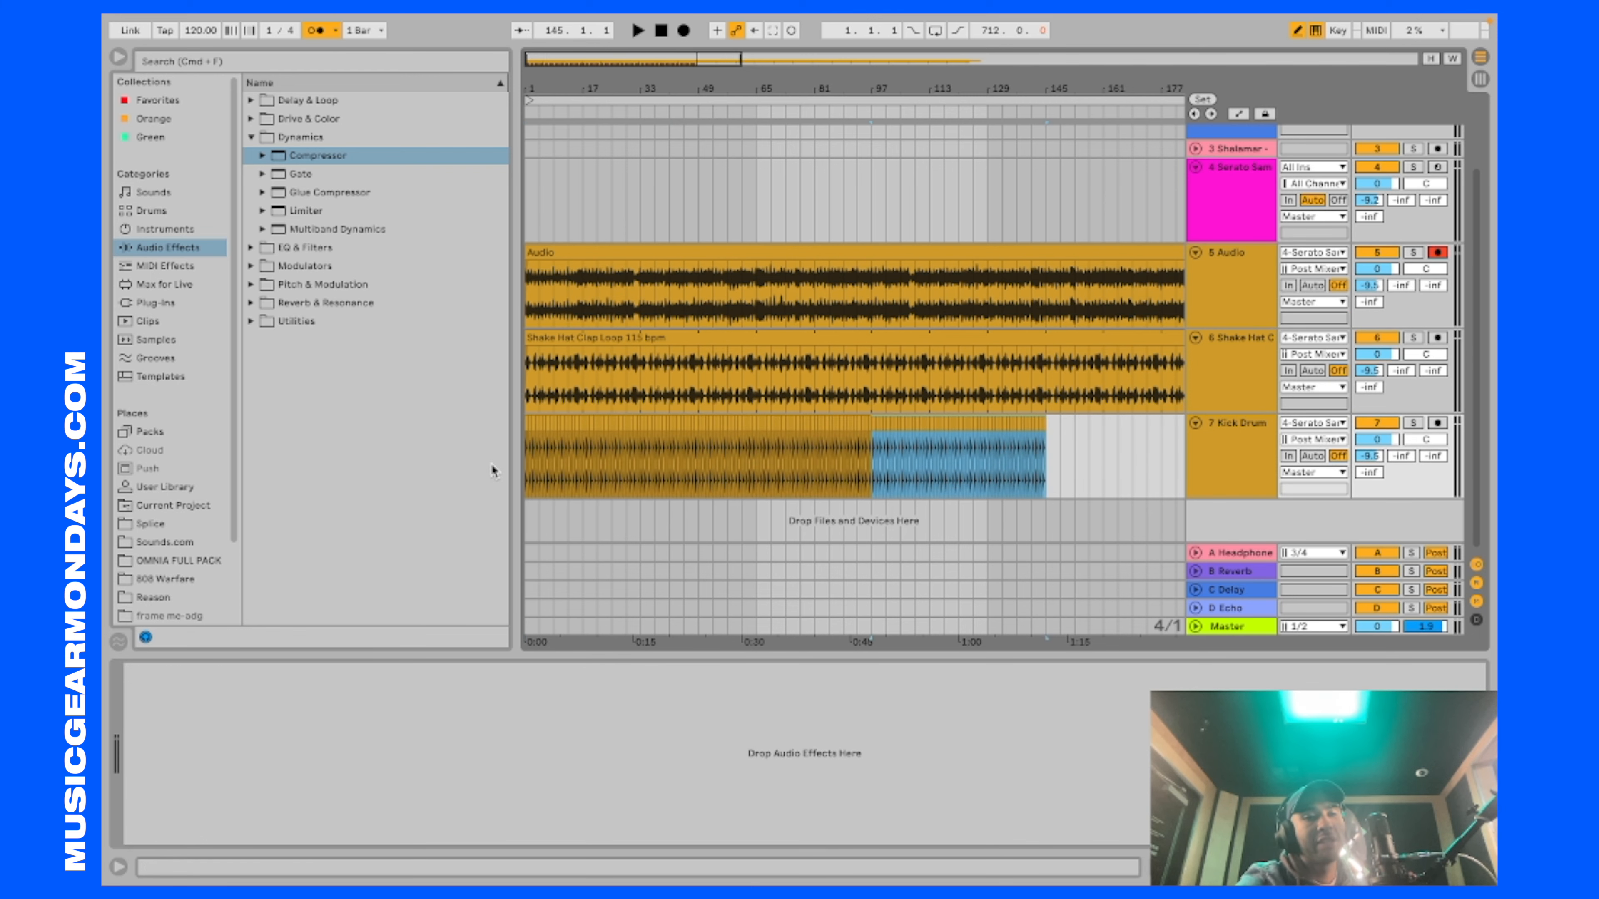
Step: Play the arrangement from bar 1 to hear the song ducking under the extended kick pattern
{"action": "key", "text": "minus"}
{"action": "key", "text": "plus"}
{"action": "left_click", "coordinate": [530, 193]}
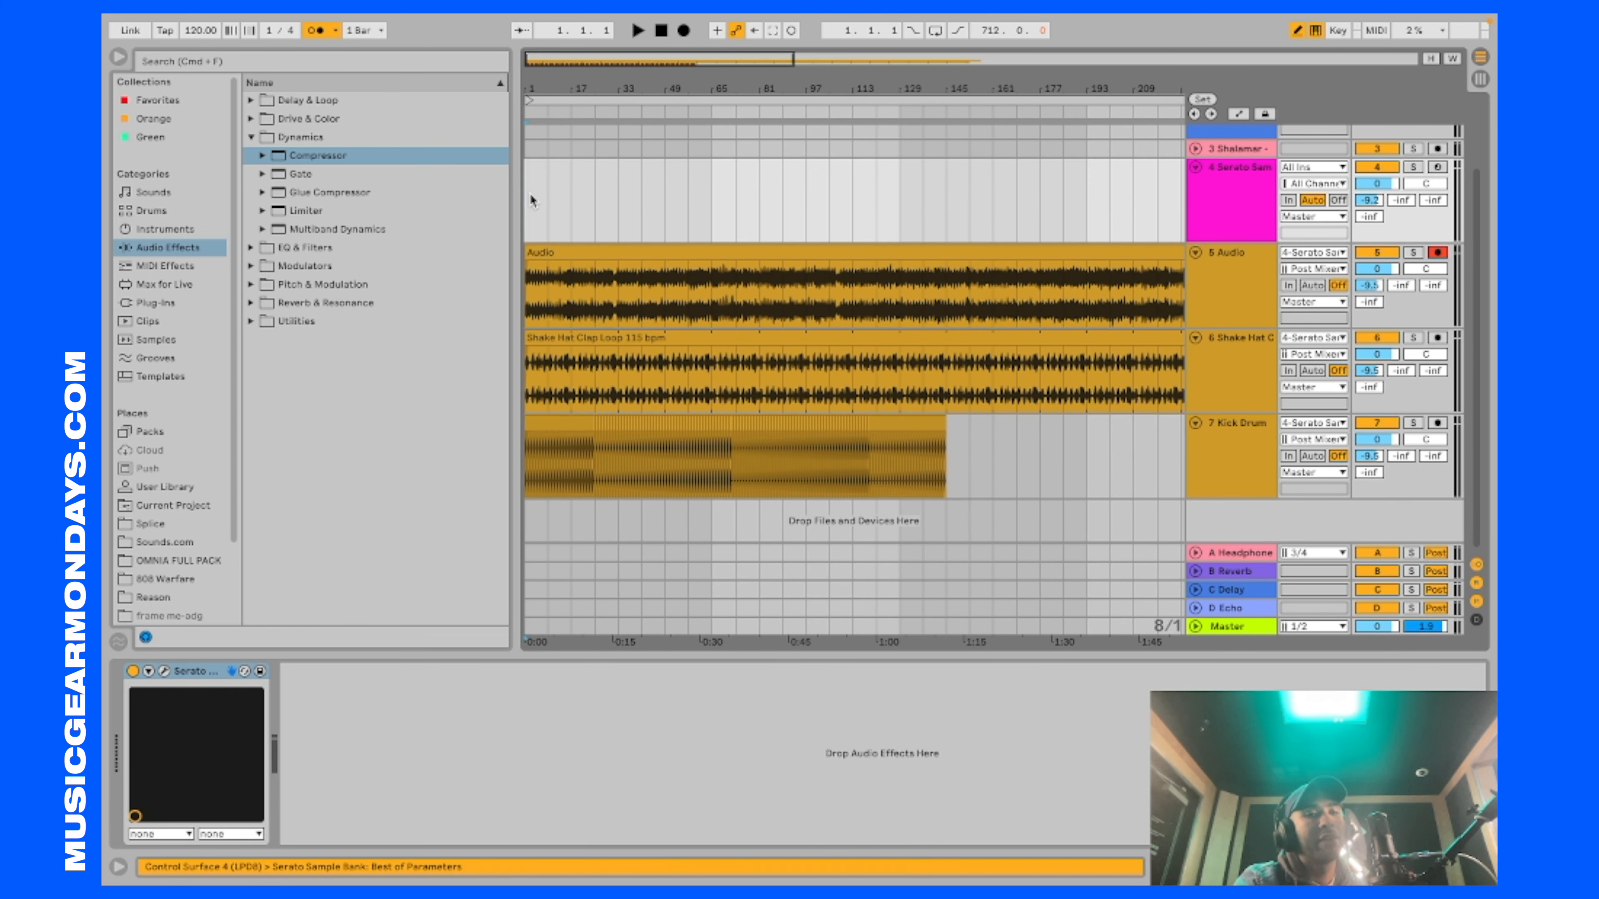
{"action": "key", "text": "space"}
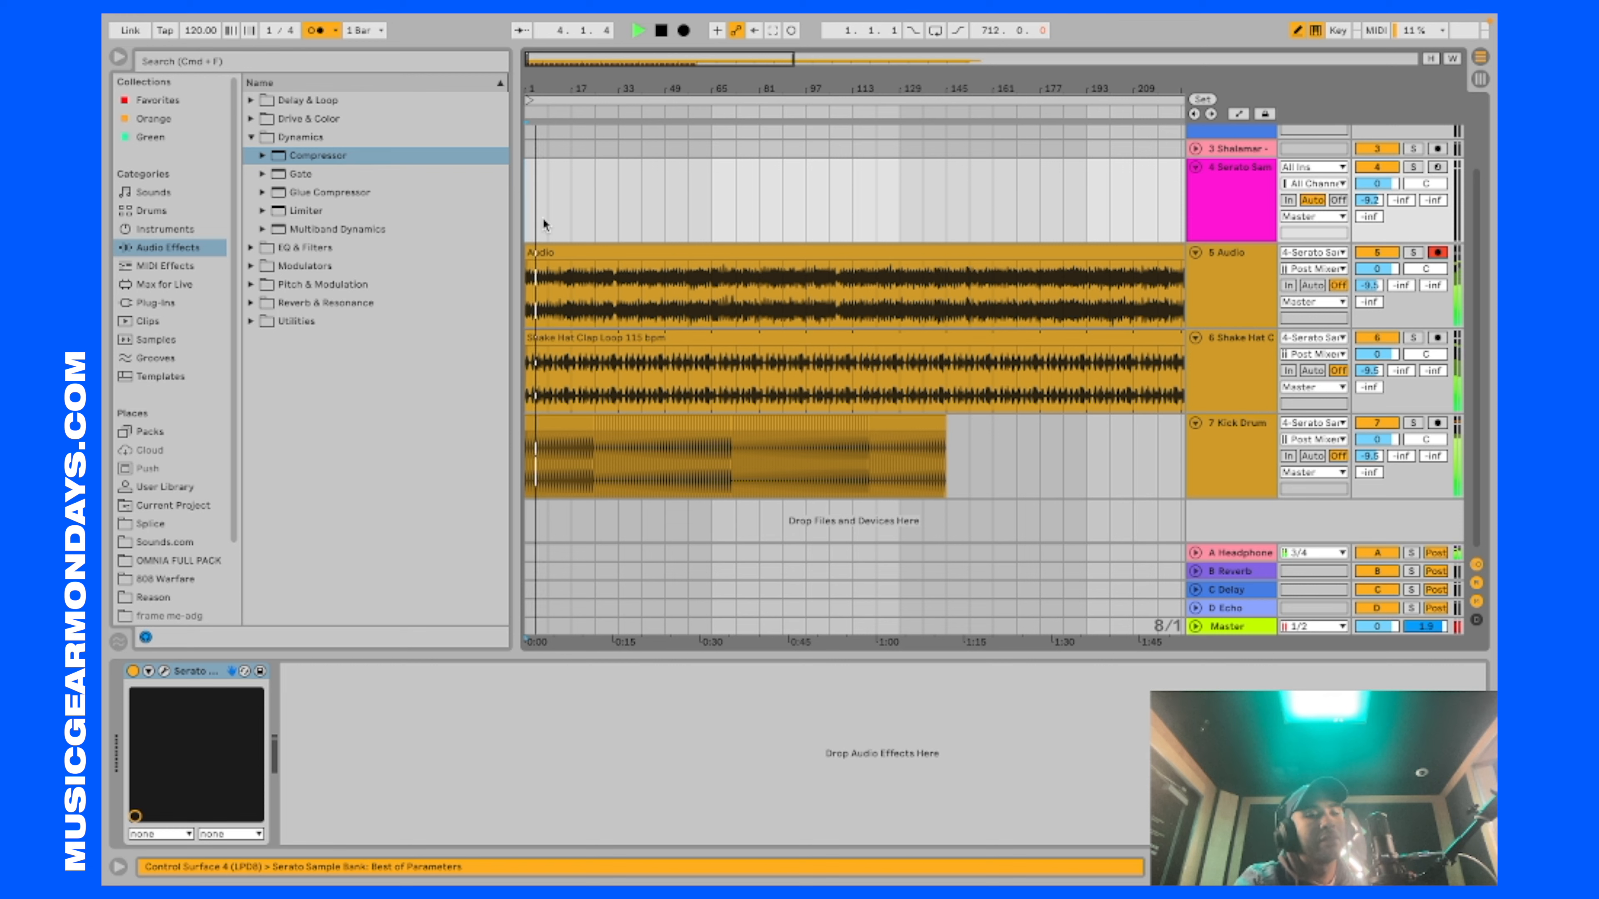
{"action": "key", "text": "space"}
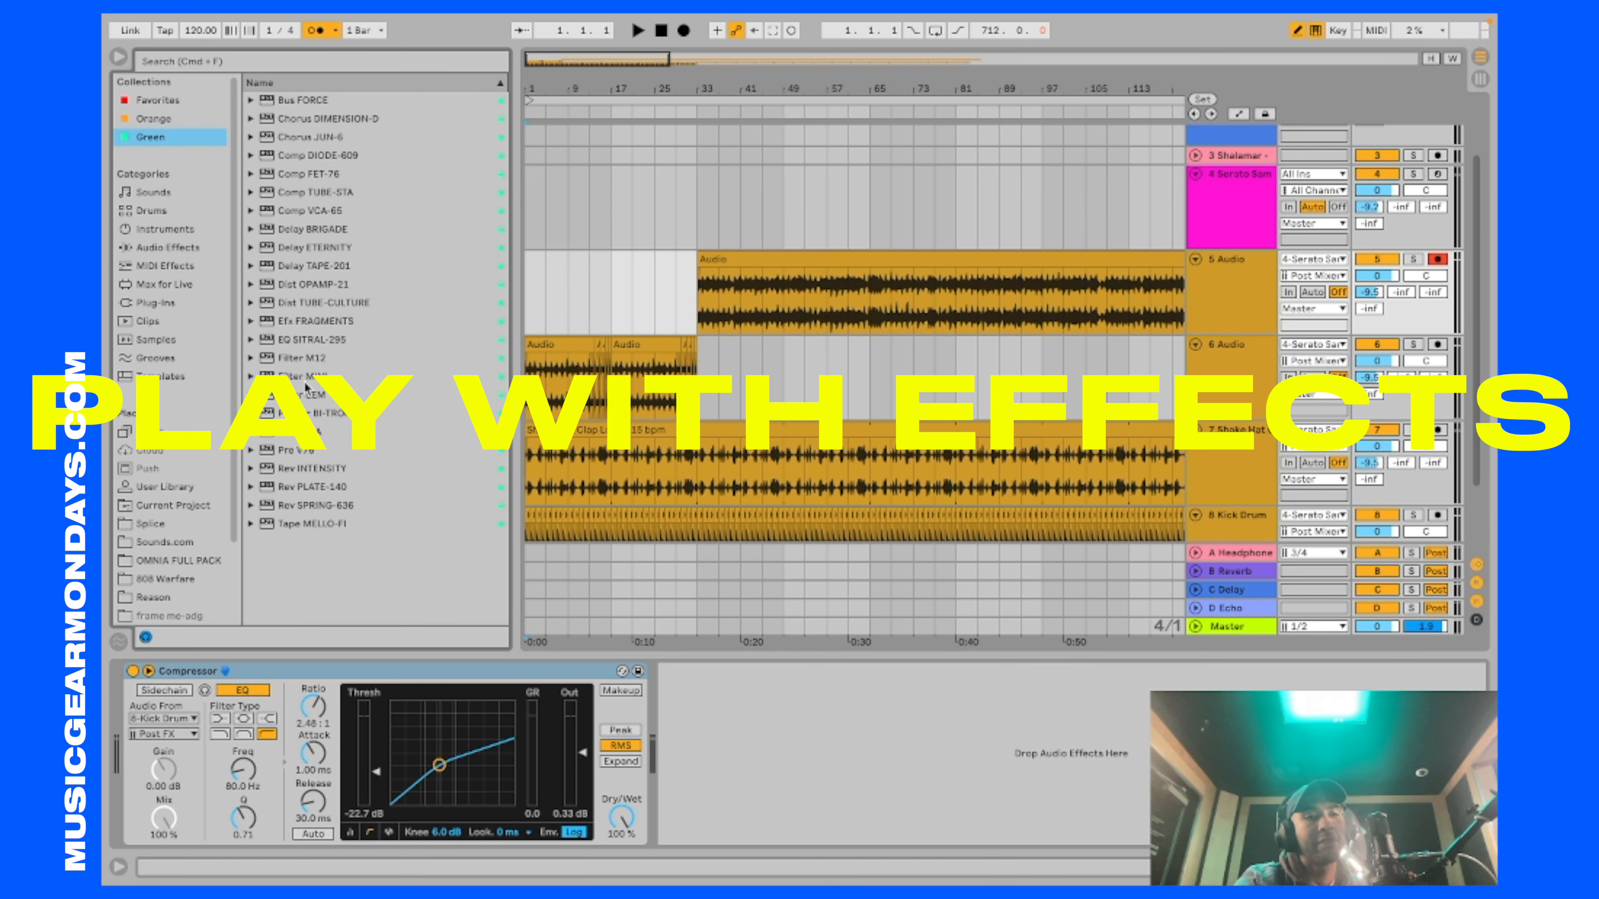
Step: Add the Filter SEM effect to the 6 Audio track, load its Rhythm'n Filter preset, and adjust the Smooth control
{"action": "left_click_drag", "start_coordinate": [306, 394], "coordinate": [590, 332]}
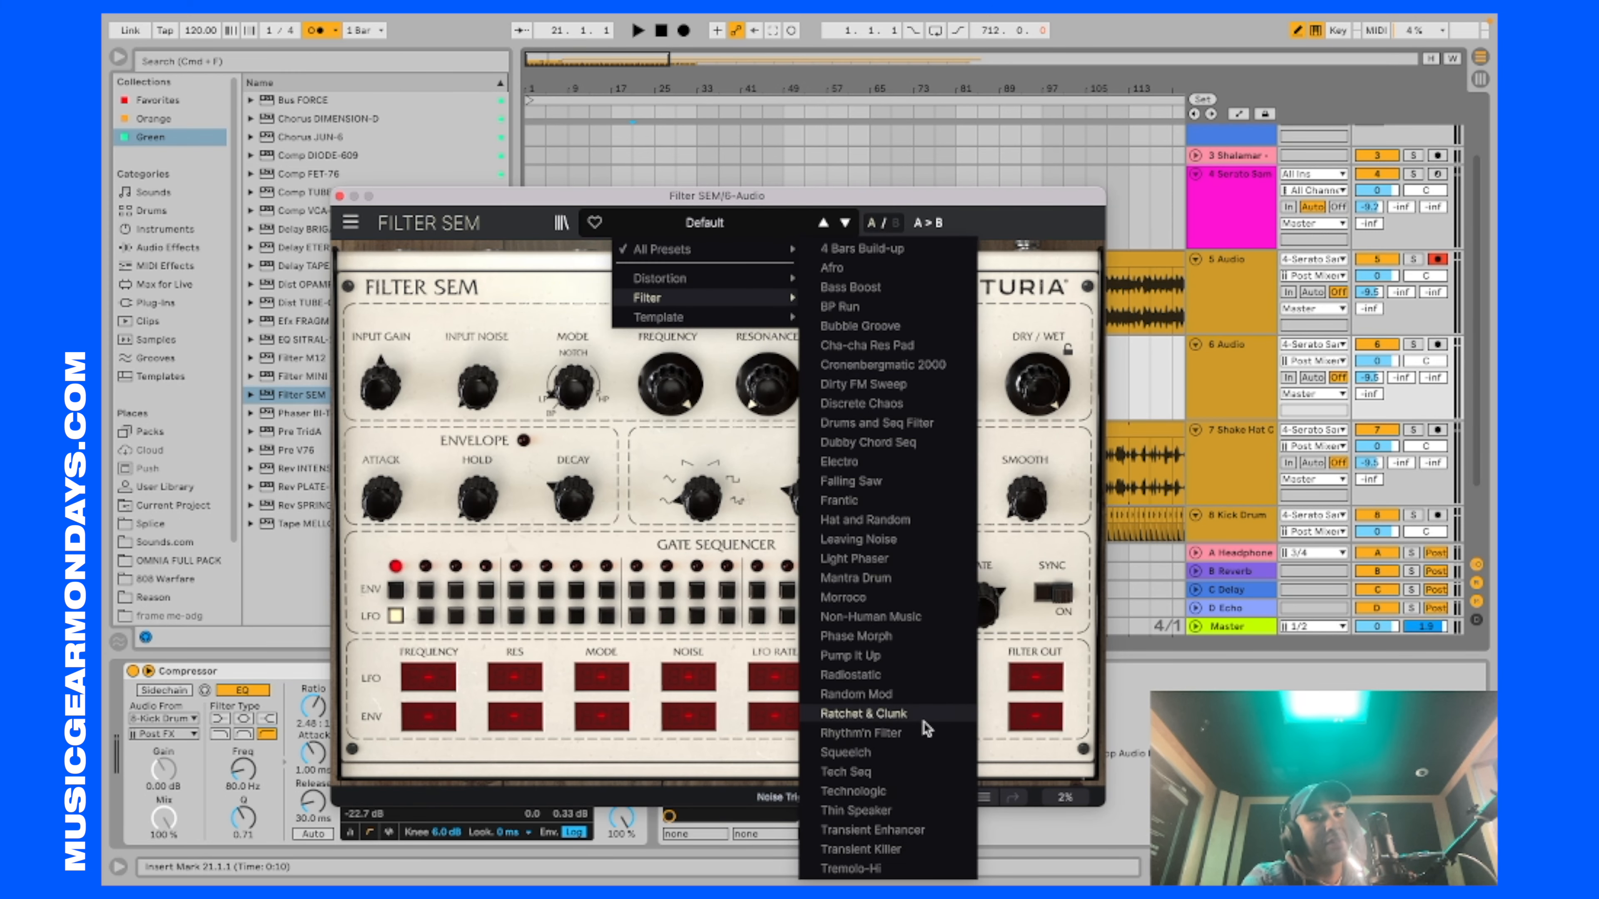
{"action": "left_click", "coordinate": [923, 736]}
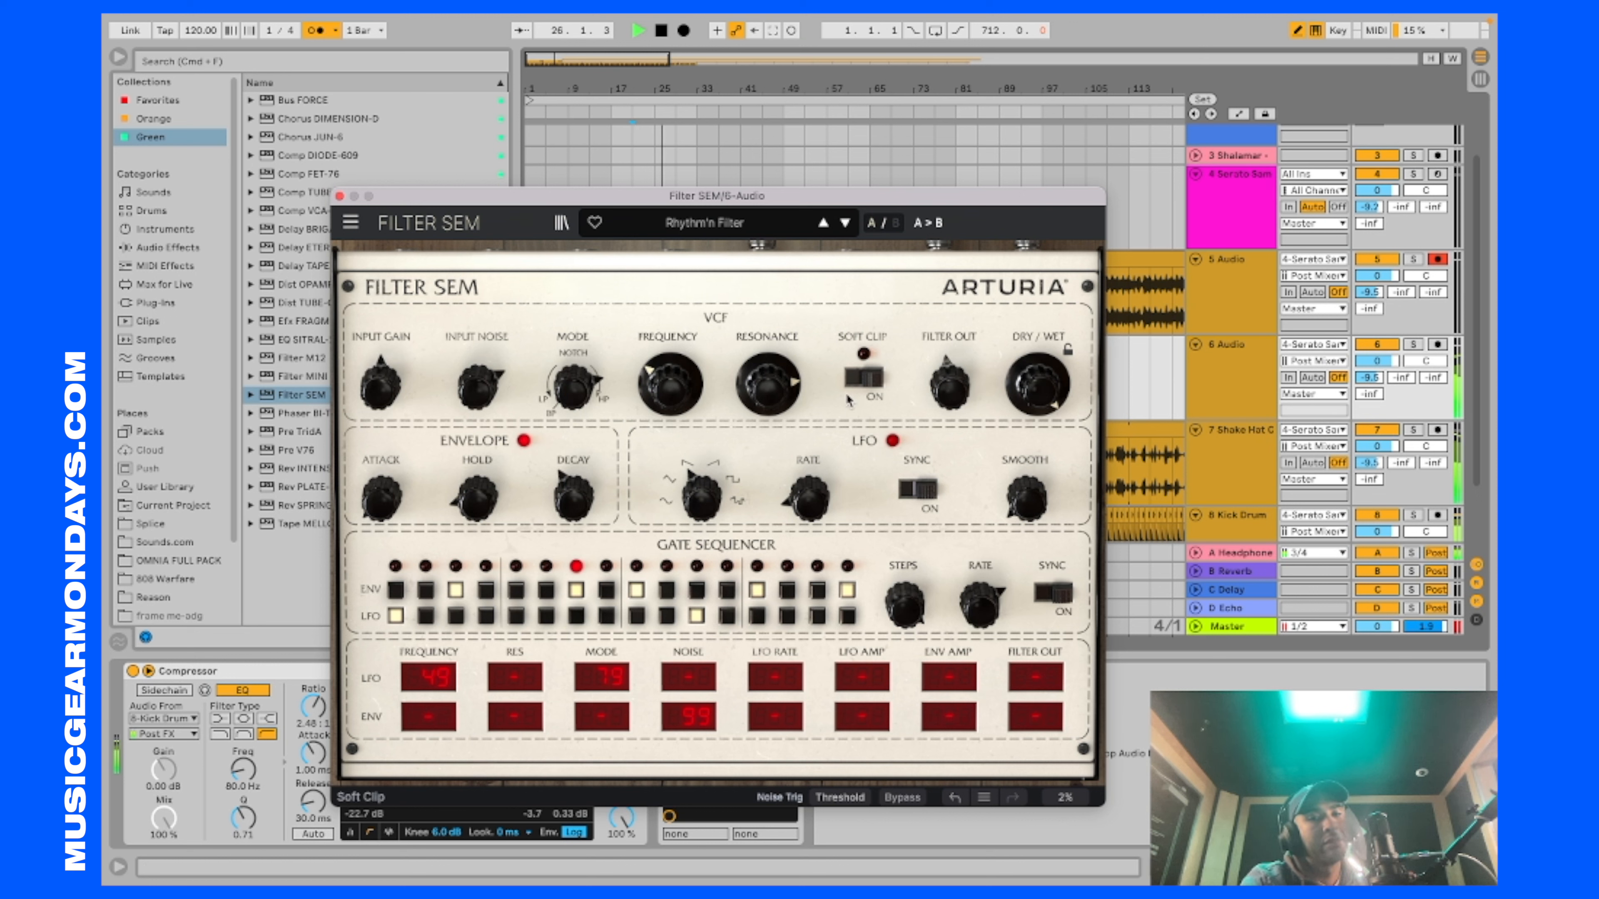
{"action": "left_click_drag", "start_coordinate": [1026, 497], "coordinate": [1026, 488]}
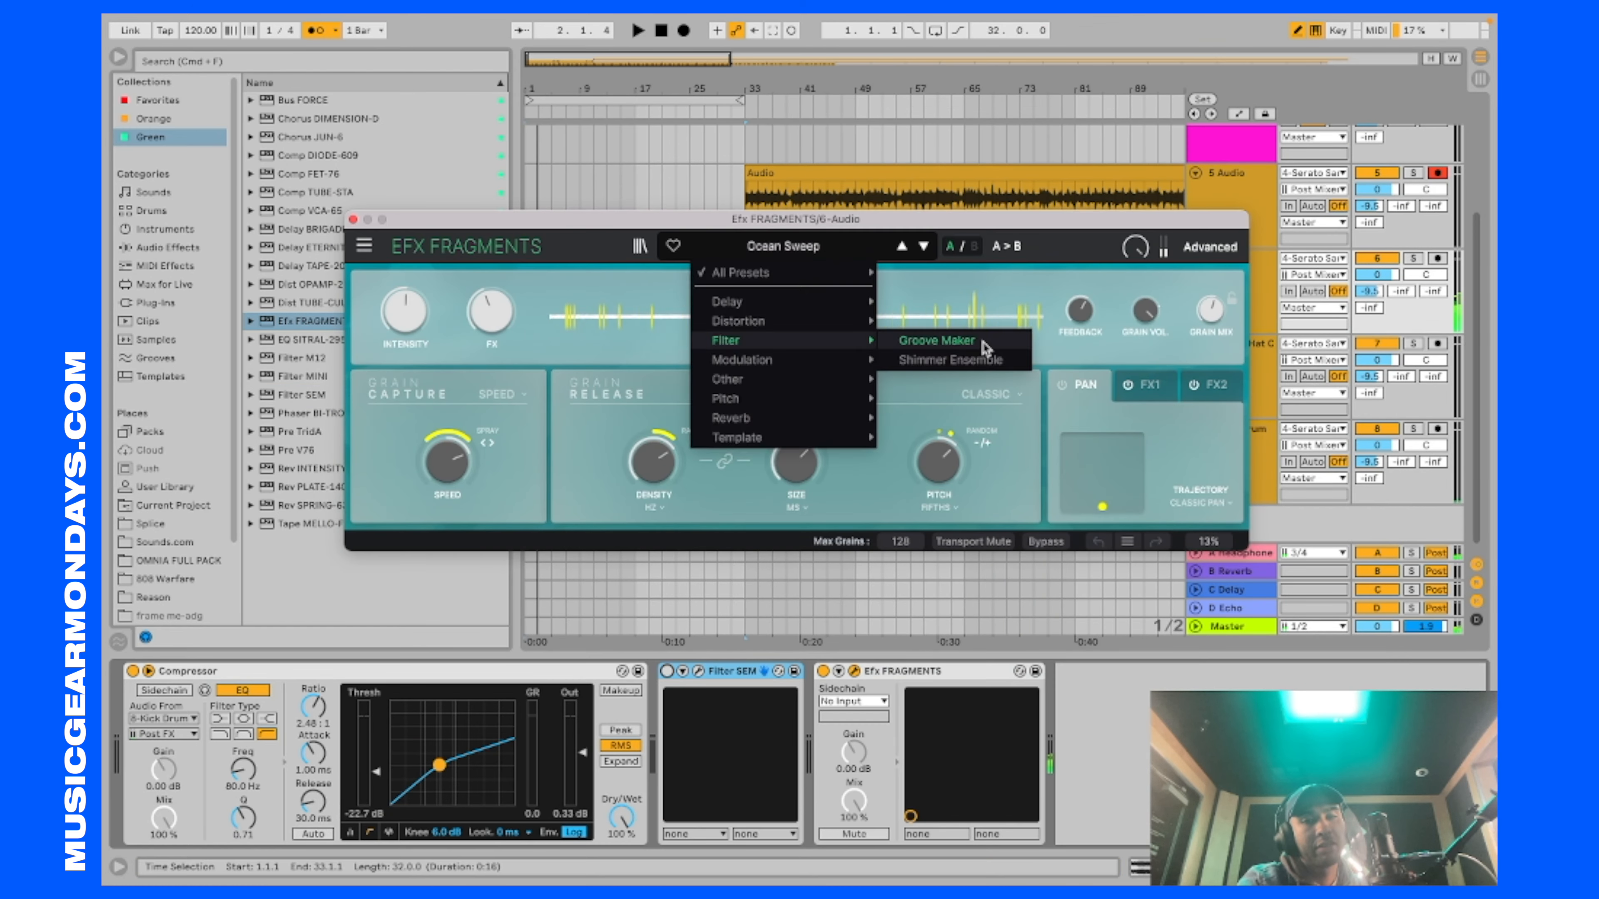
Step: Load the Groove Maker preset in Efx FRAGMENTS on the 6 Audio track, audition it, and adjust the grain capture Speed
{"action": "left_click", "coordinate": [936, 340]}
{"action": "key", "text": "space"}
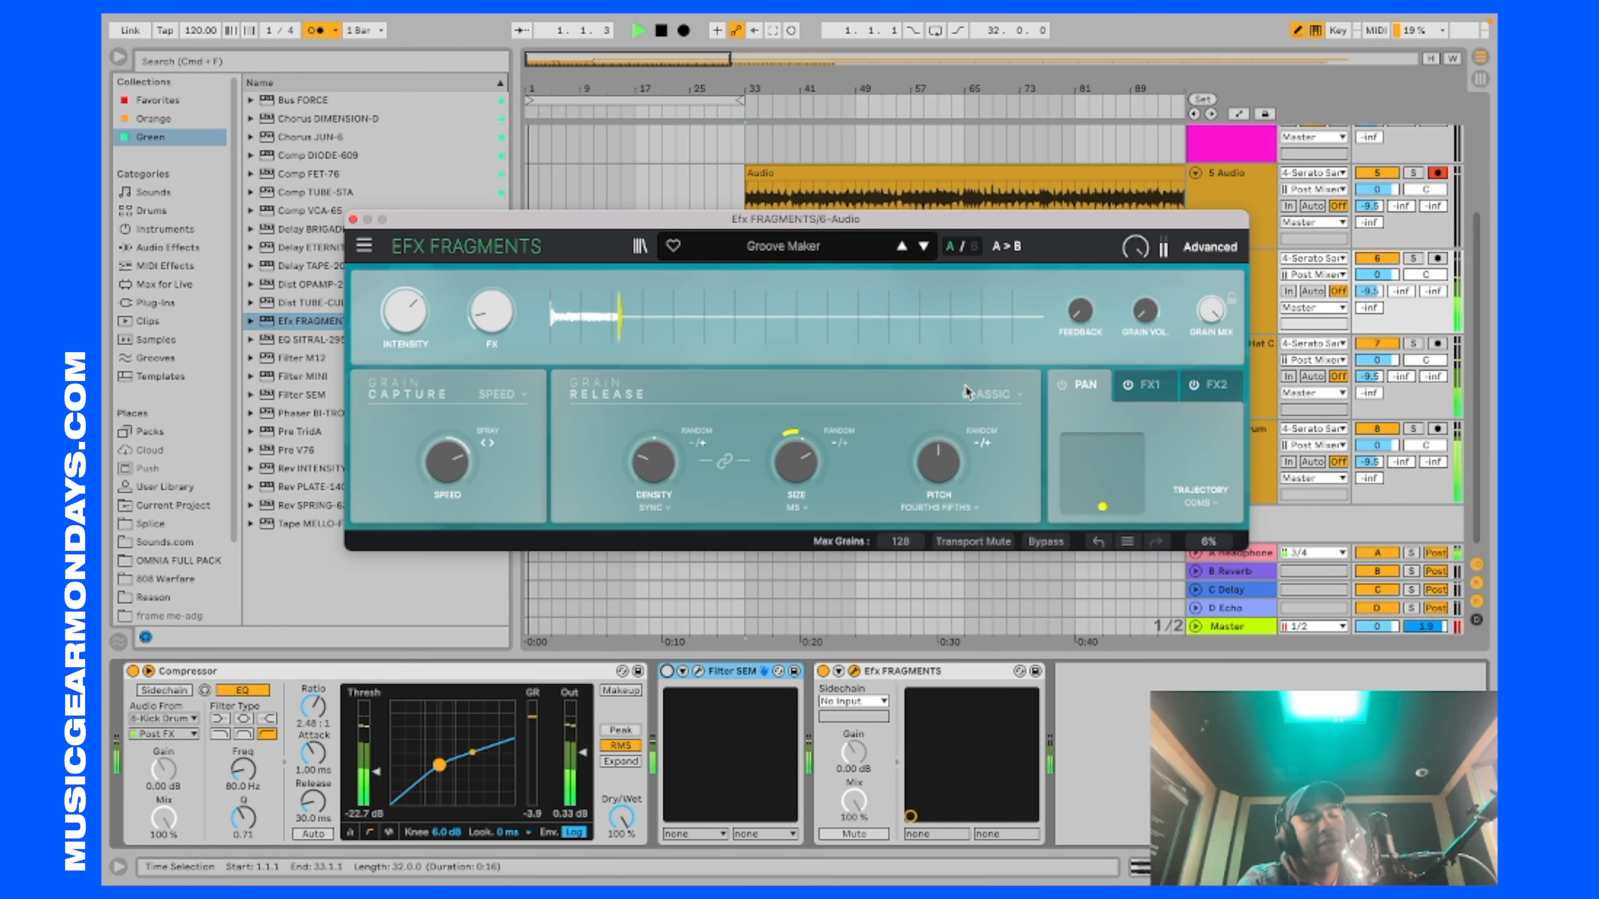
{"action": "left_click", "coordinate": [861, 253]}
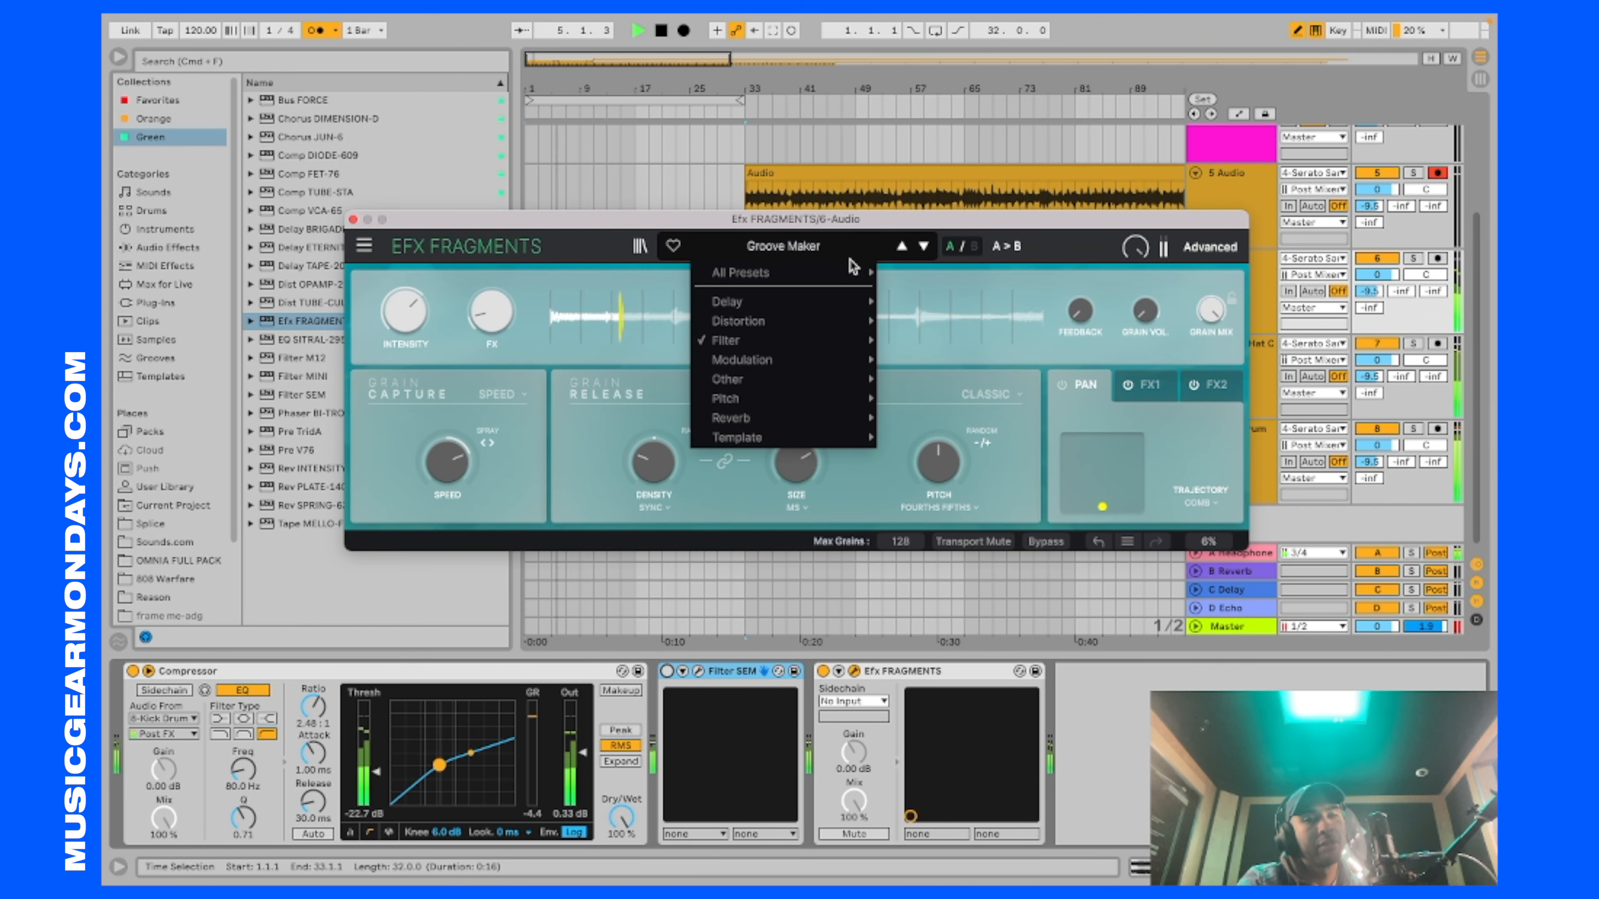
{"action": "mouse_move", "coordinate": [816, 350]}
{"action": "left_click", "coordinate": [971, 413]}
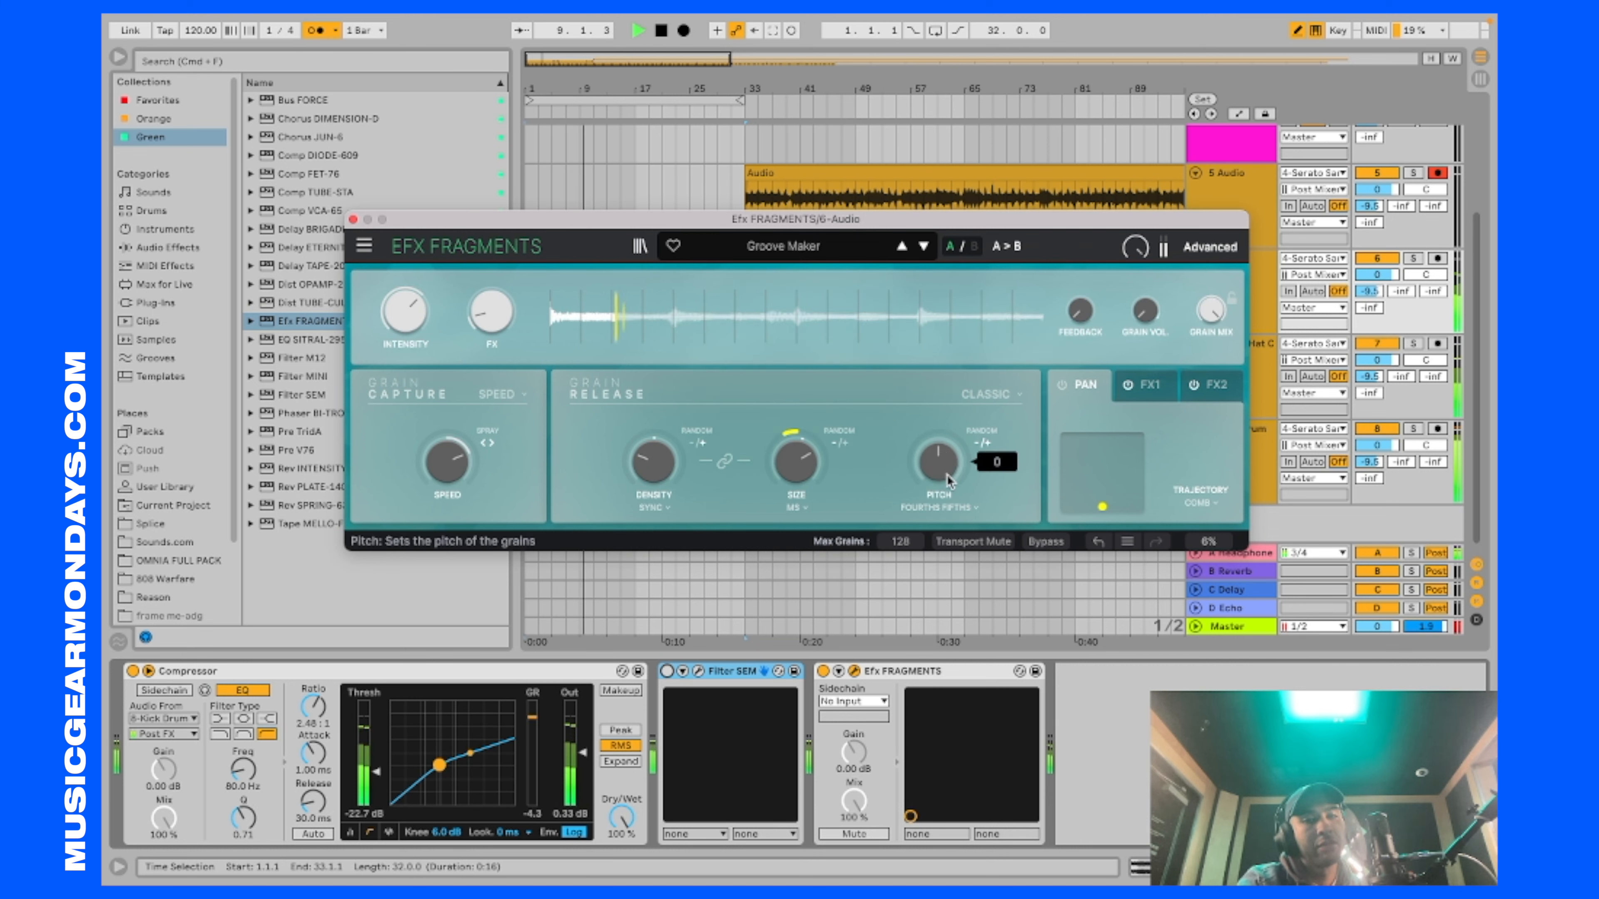
{"action": "left_click_drag", "start_coordinate": [447, 463], "coordinate": [447, 454]}
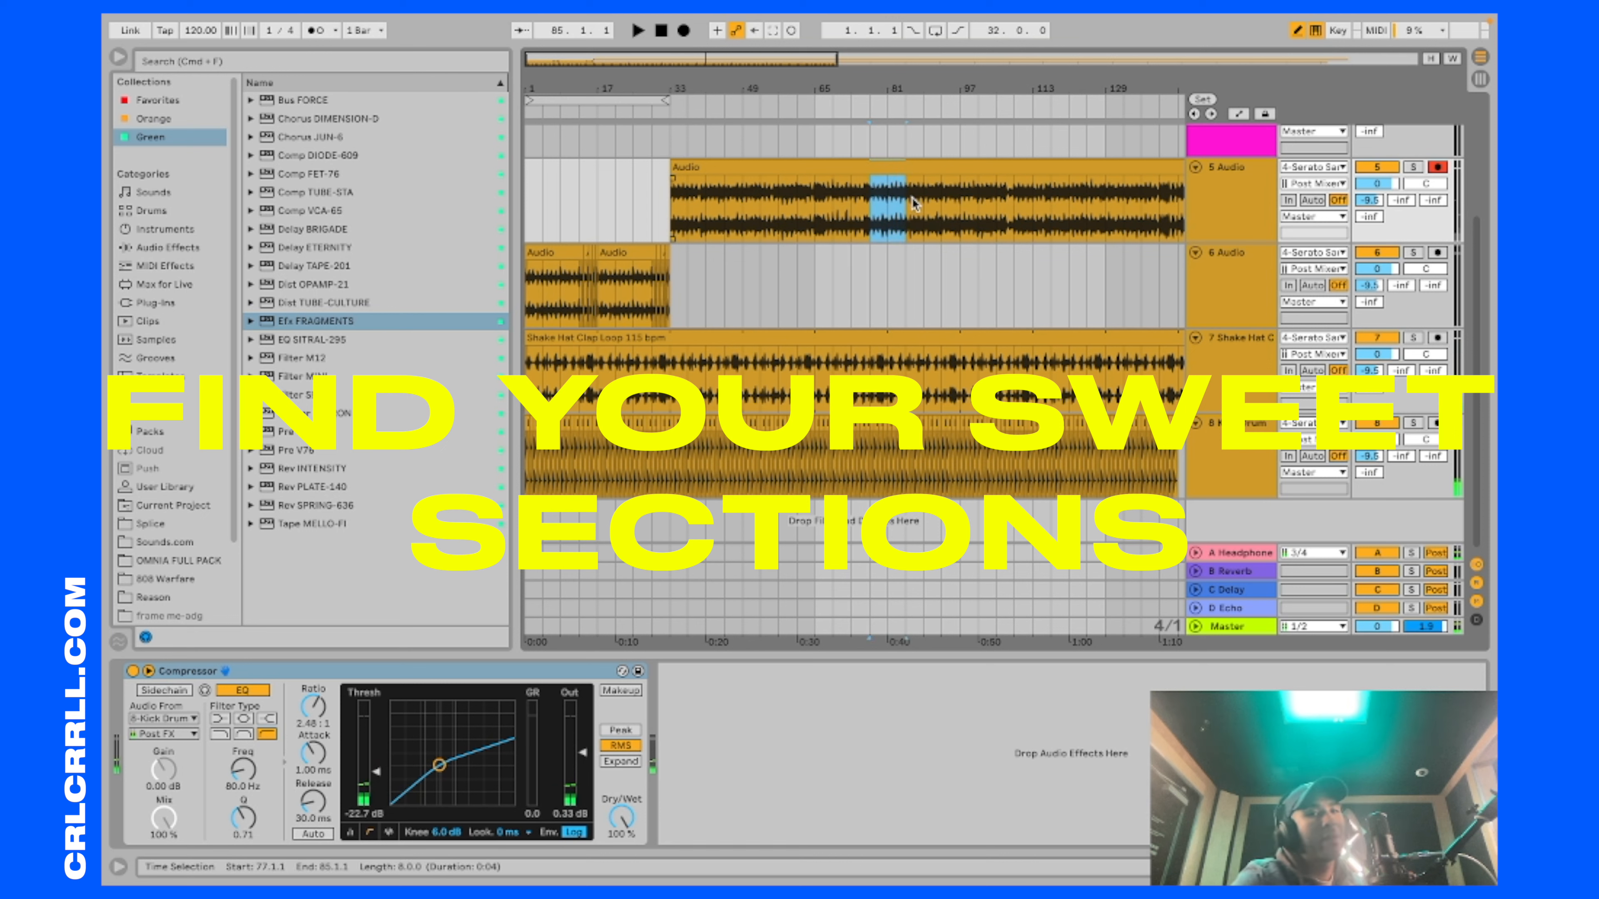
Step: Select bars 77 to 109 of the song on the 5 Audio track, play the section, and take it out of the clip
{"action": "left_click_drag", "start_coordinate": [942, 197], "coordinate": [1007, 191]}
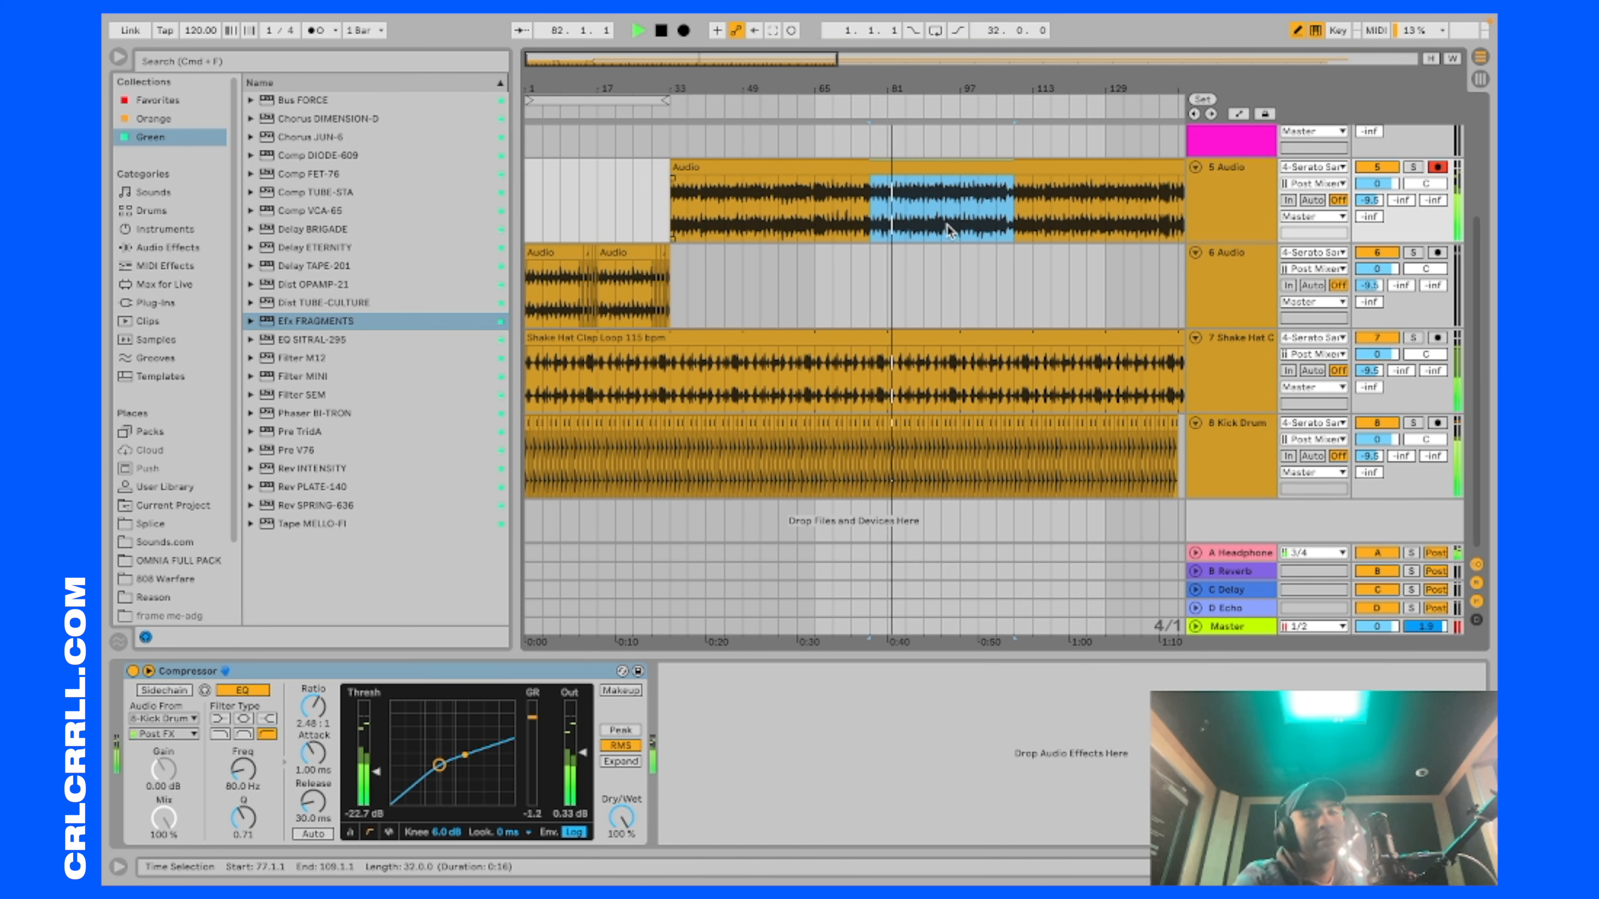
{"action": "left_click_drag", "start_coordinate": [943, 219], "coordinate": [874, 233]}
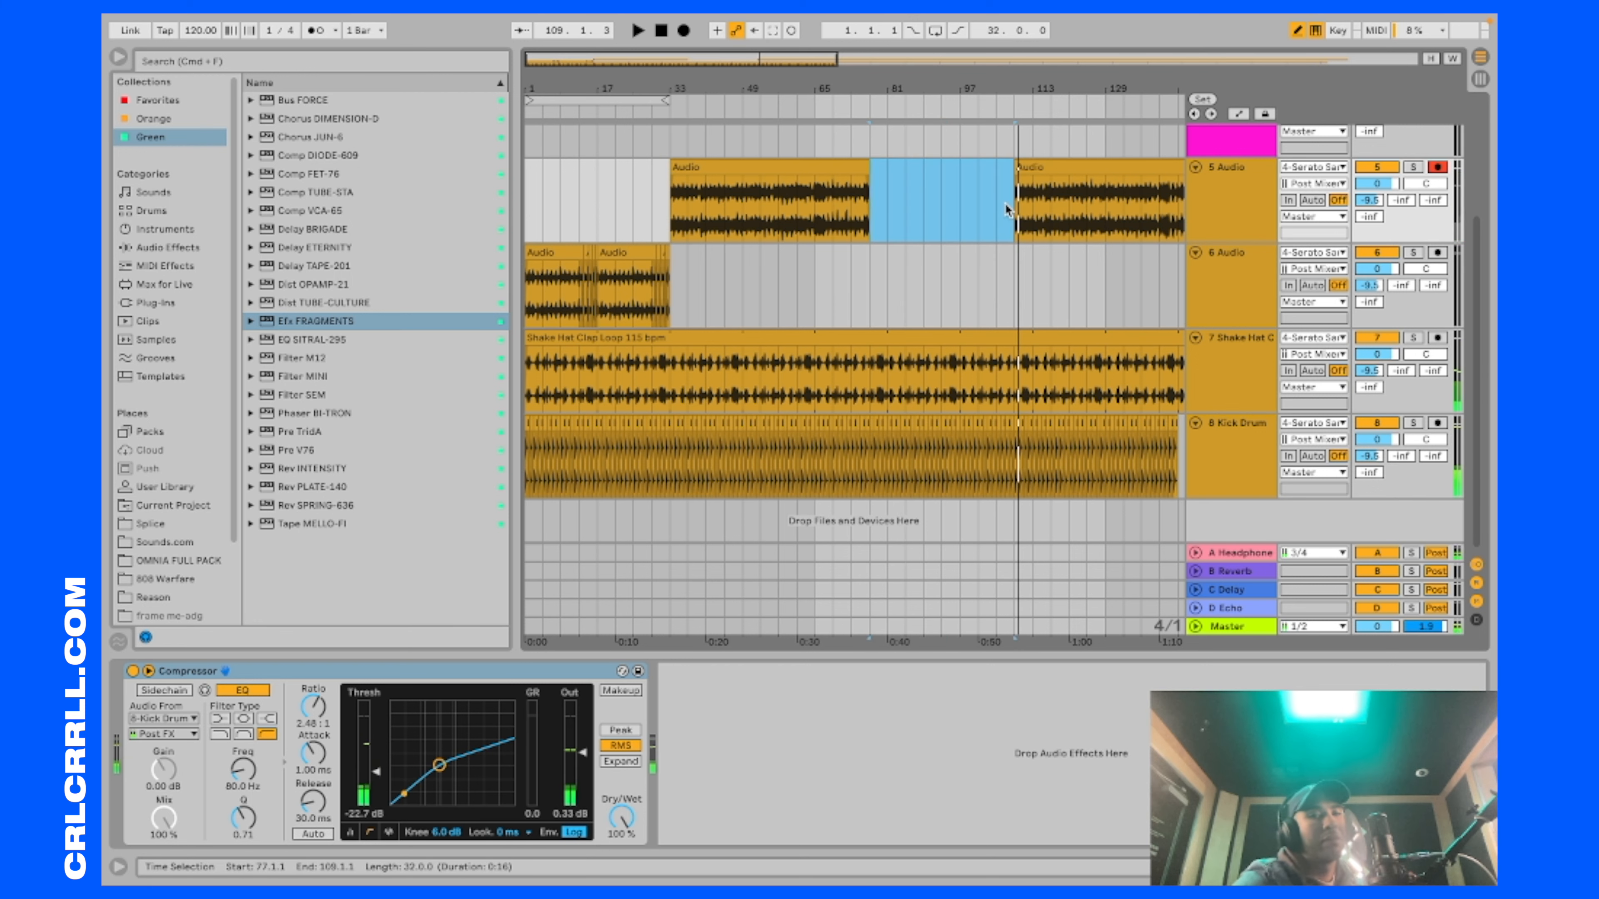
Step: Select every clip in the arrangement and move them all 48 bars later to make room for an intro
{"action": "key", "text": "minus"}
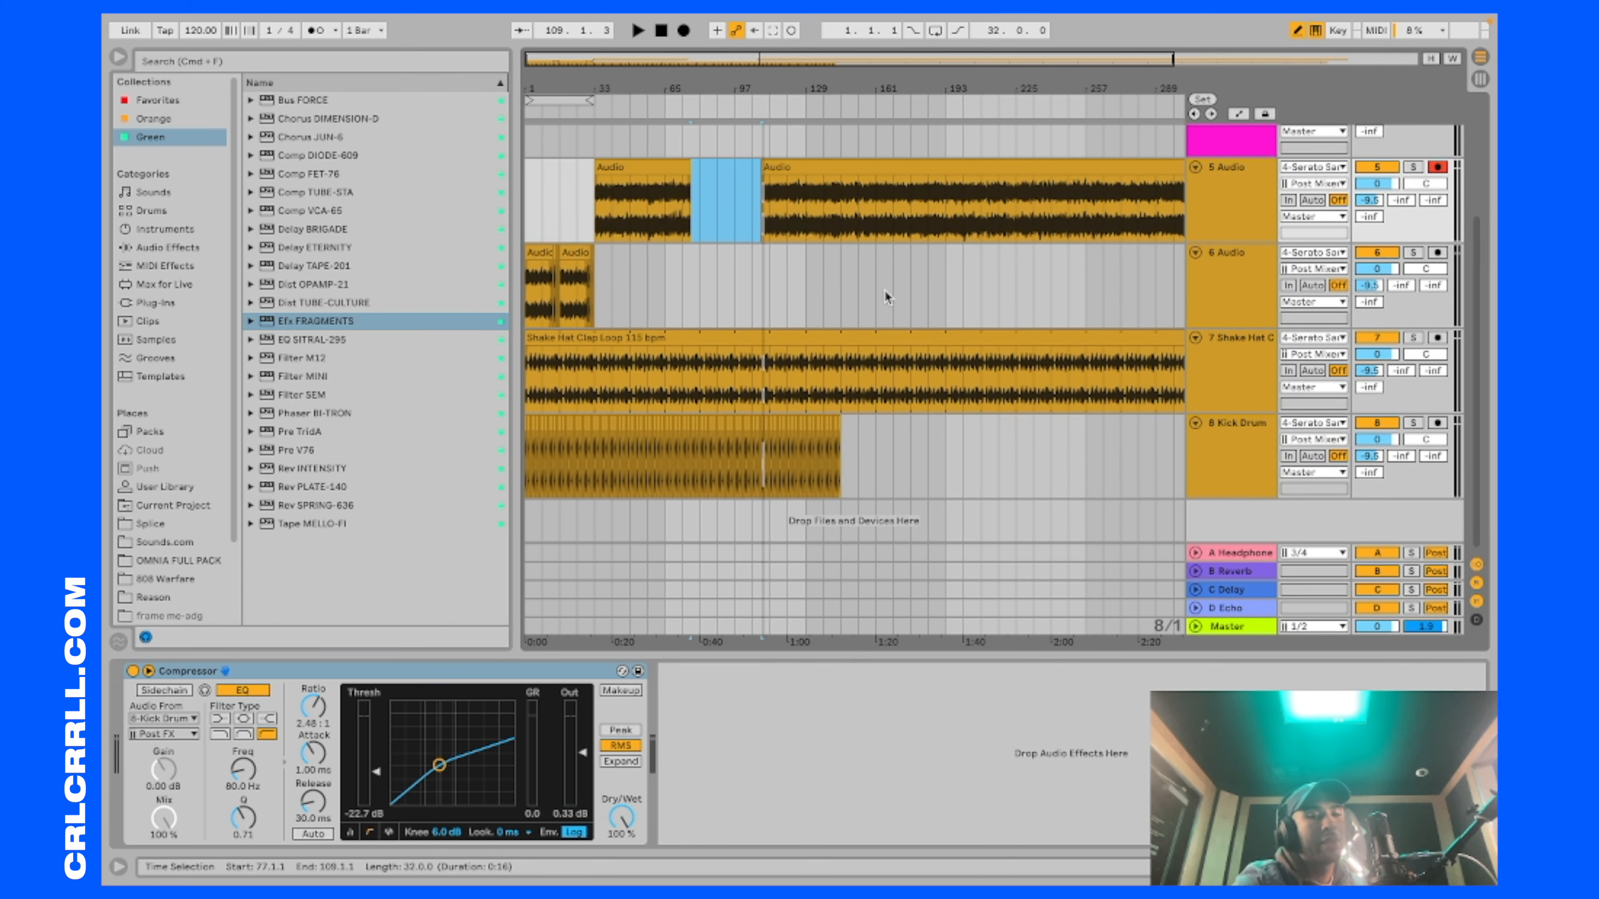
{"action": "key", "text": "minus"}
{"action": "key", "text": "super+a"}
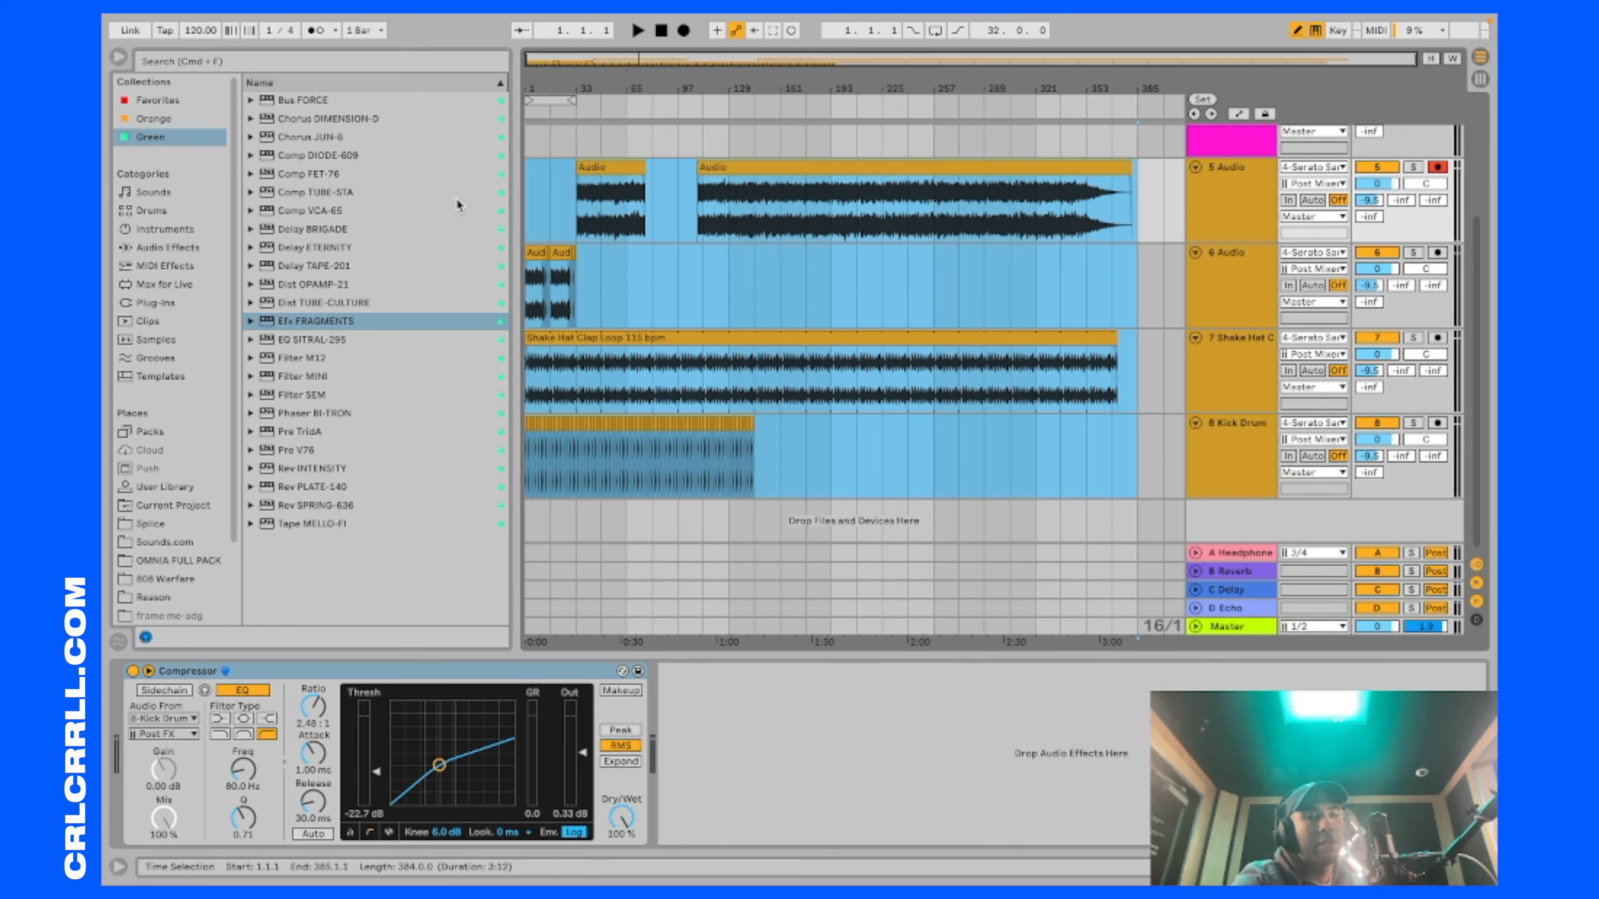
{"action": "left_click_drag", "start_coordinate": [543, 333], "coordinate": [629, 330]}
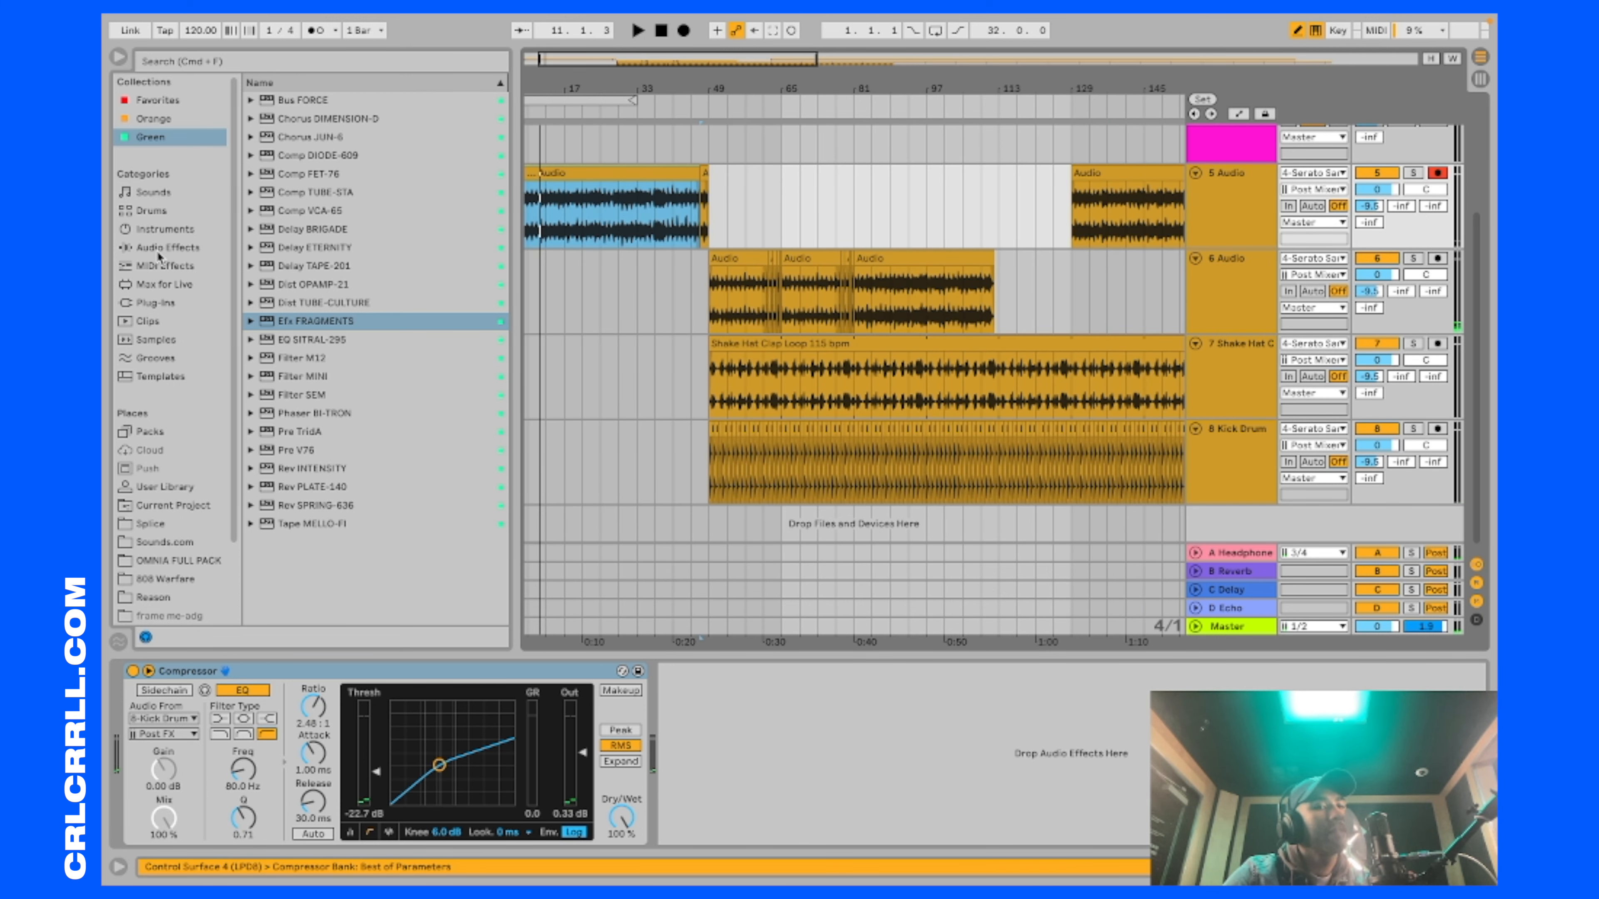
Step: Add the Auto Filter effect to the 5 Audio track and set its filter type to high-pass
{"action": "left_click", "coordinate": [192, 246]}
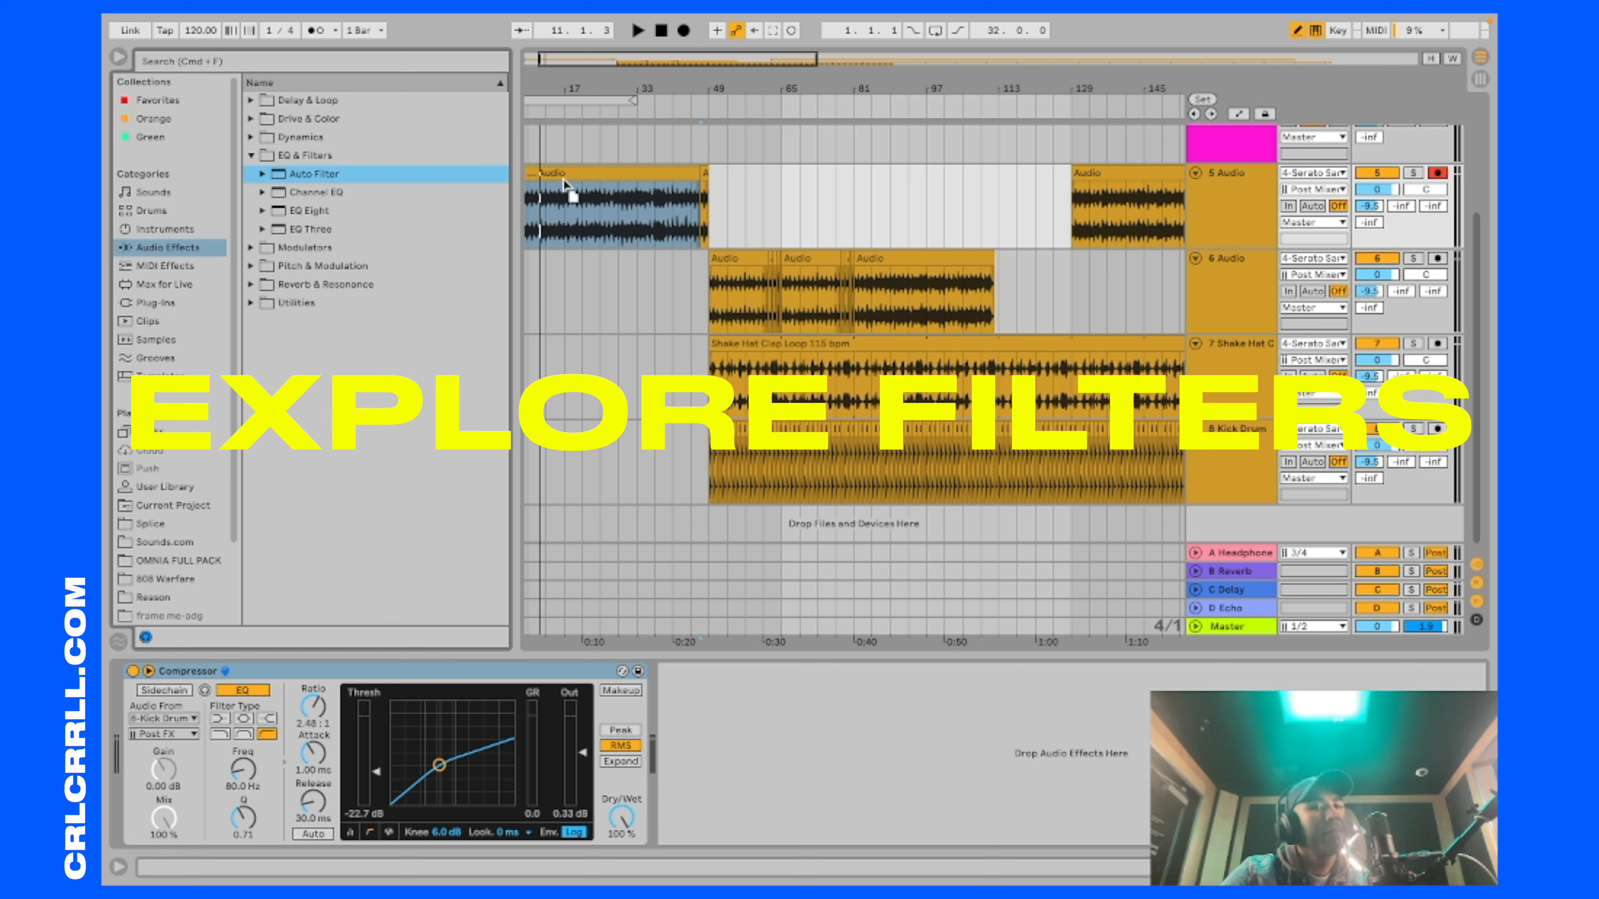
{"action": "key", "text": "Return"}
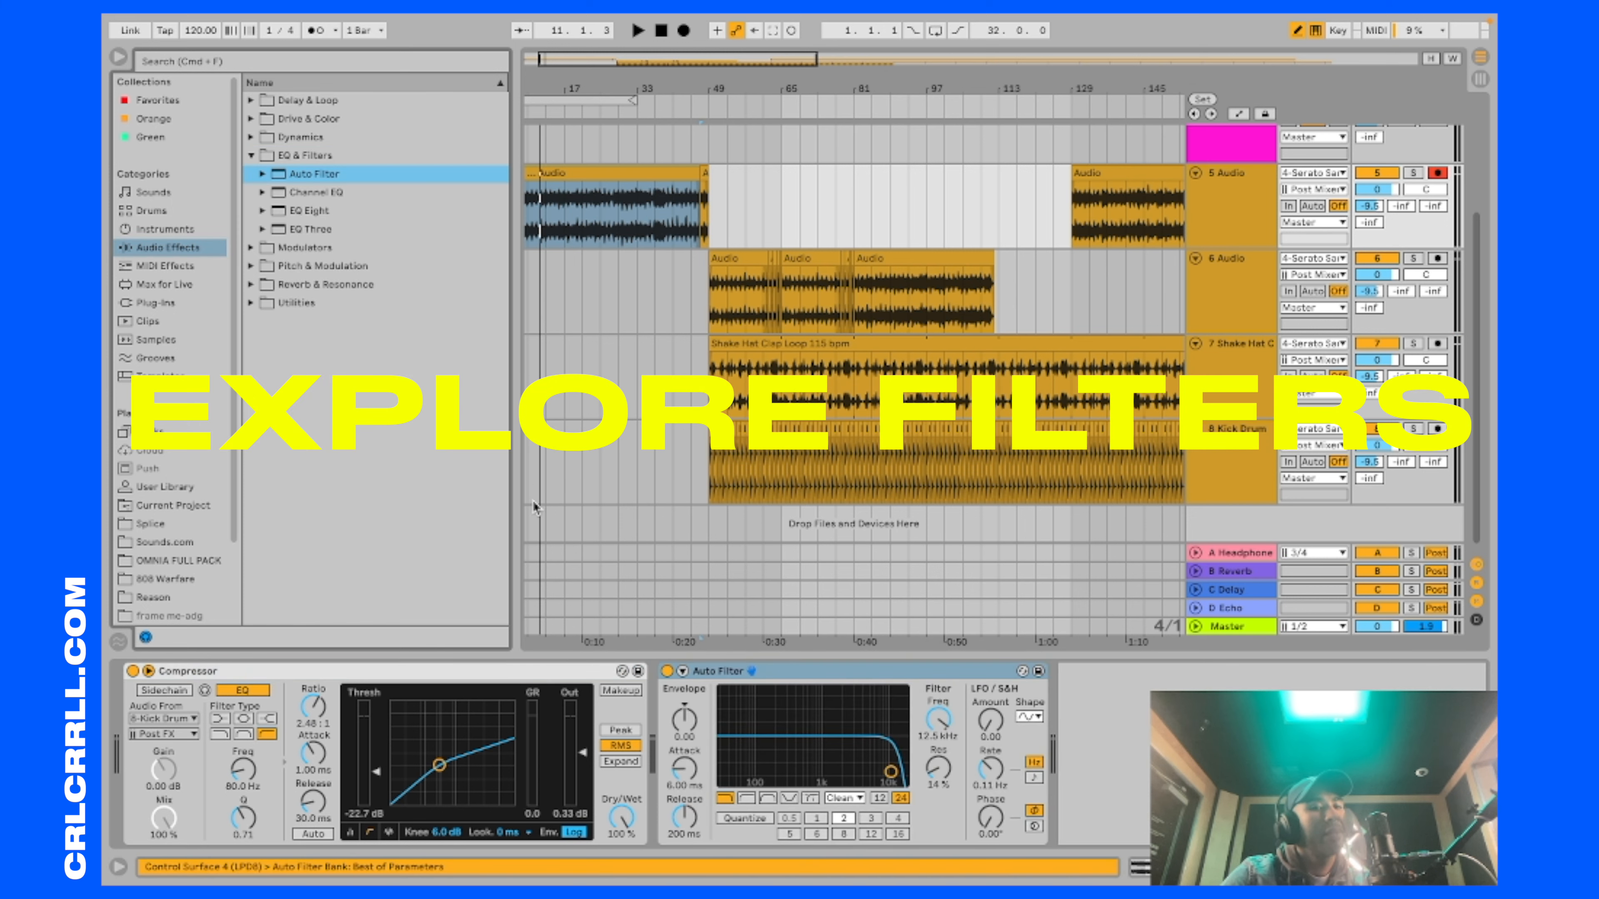
{"action": "left_click", "coordinate": [751, 799]}
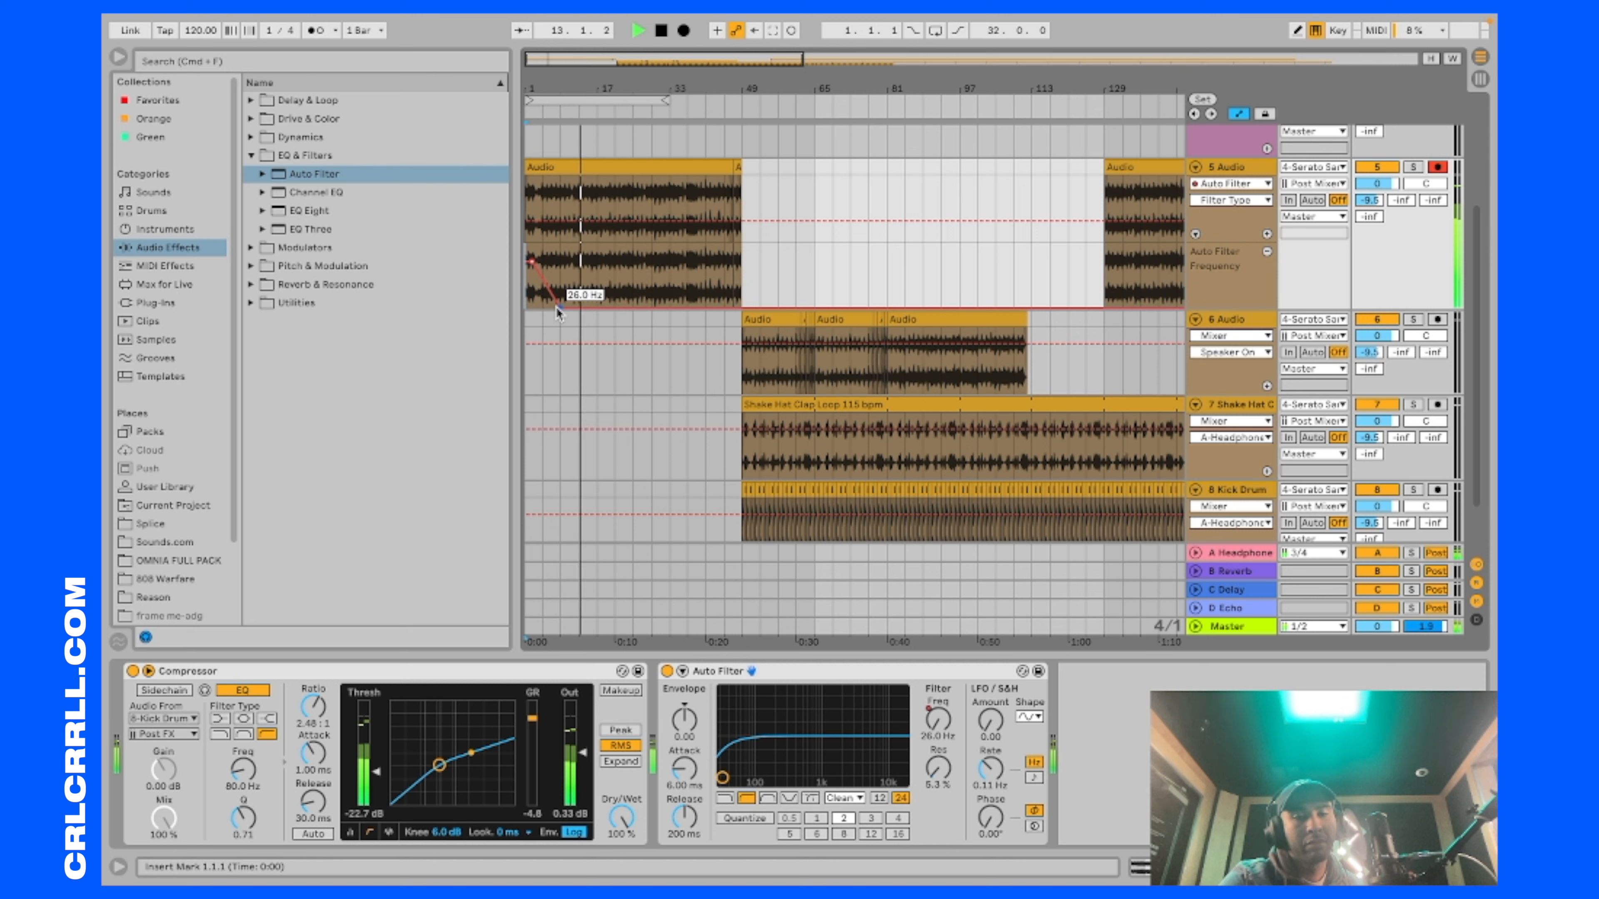
Step: Shape the descending Auto Filter frequency automation over the intro on the 5 Audio track and play it through into the drums
{"action": "left_click_drag", "start_coordinate": [556, 306], "coordinate": [561, 300]}
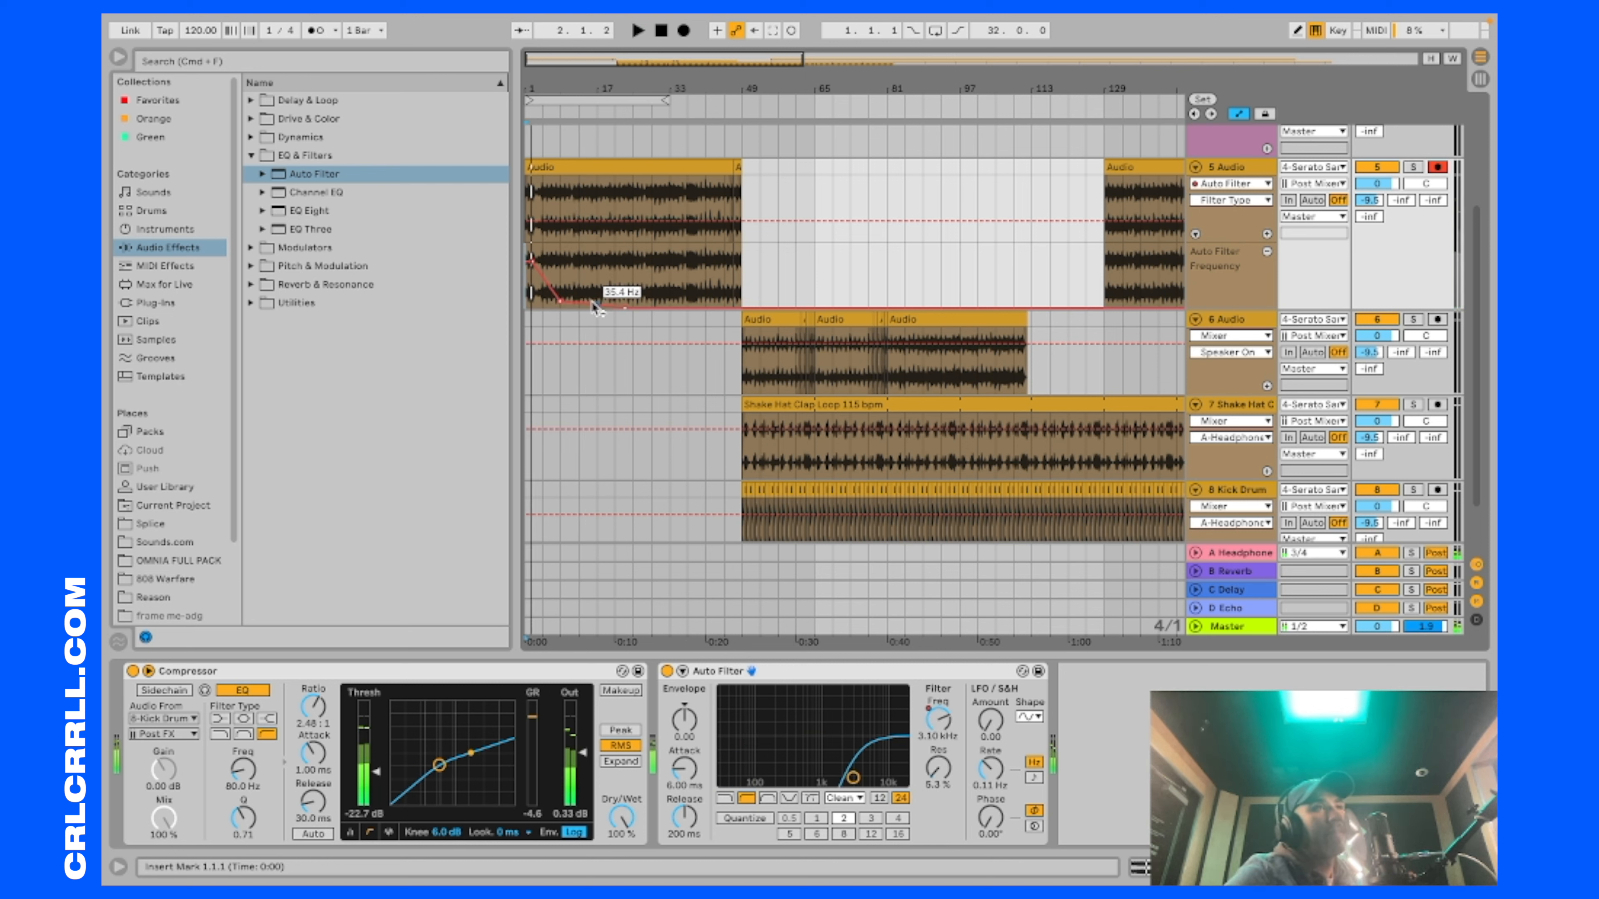
{"action": "key", "text": "space"}
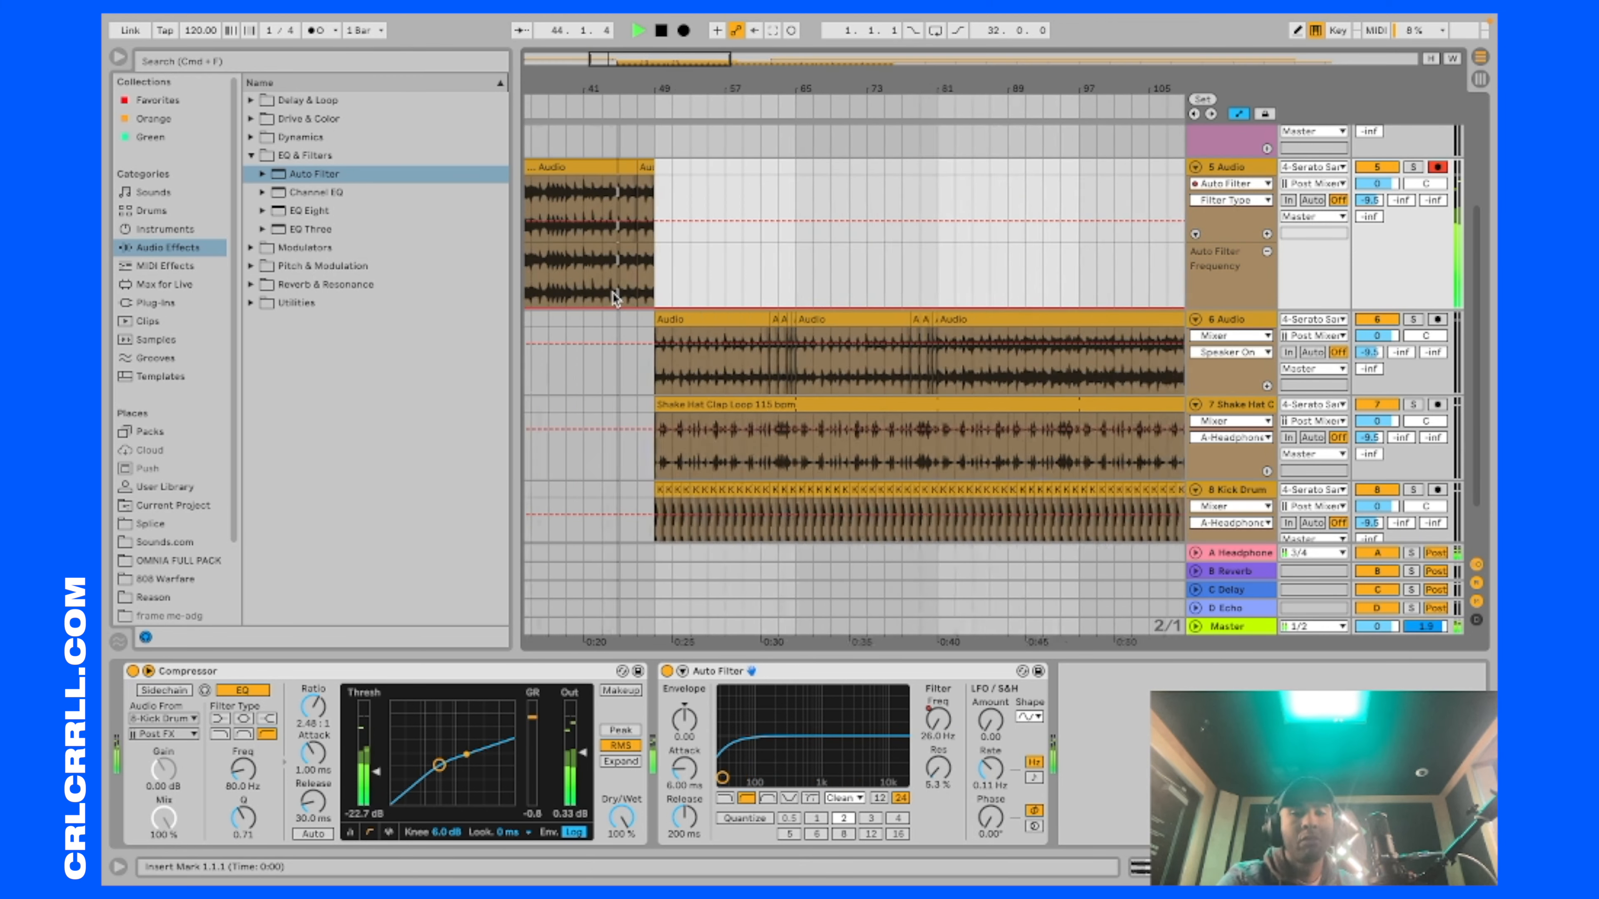
{"action": "scroll", "coordinate": [614, 296], "scroll_direction": "up", "scroll_amount": 5}
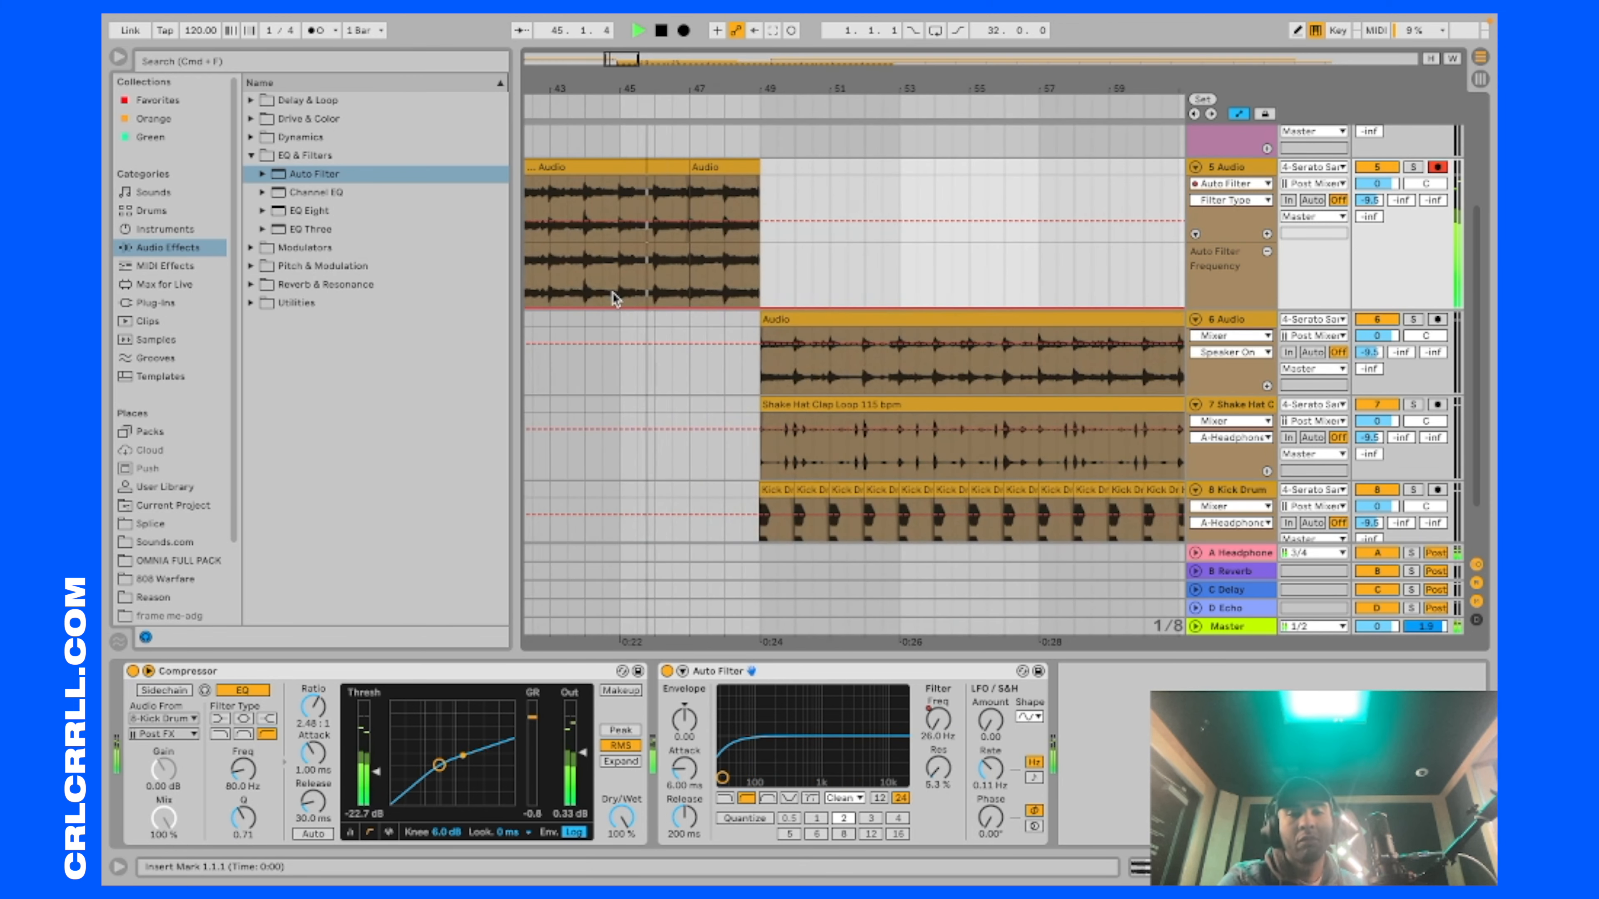
{"action": "scroll", "coordinate": [641, 289], "scroll_direction": "down", "scroll_amount": 10}
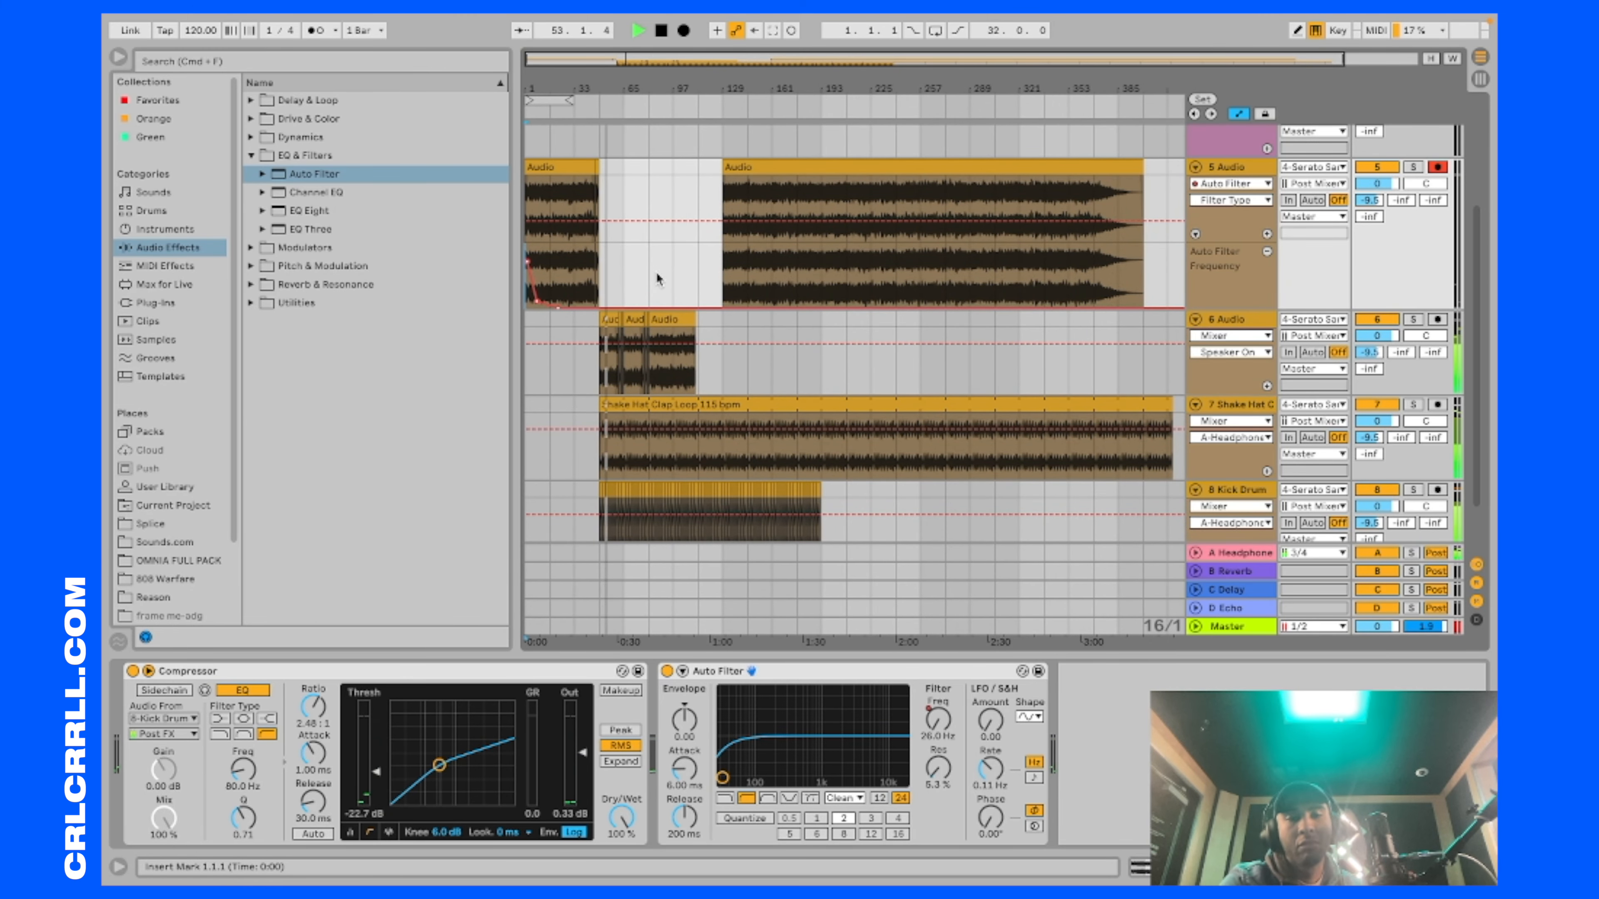
{"action": "scroll", "coordinate": [661, 425], "scroll_direction": "up", "scroll_amount": 5}
{"action": "scroll", "coordinate": [661, 425], "scroll_direction": "down", "scroll_amount": 4}
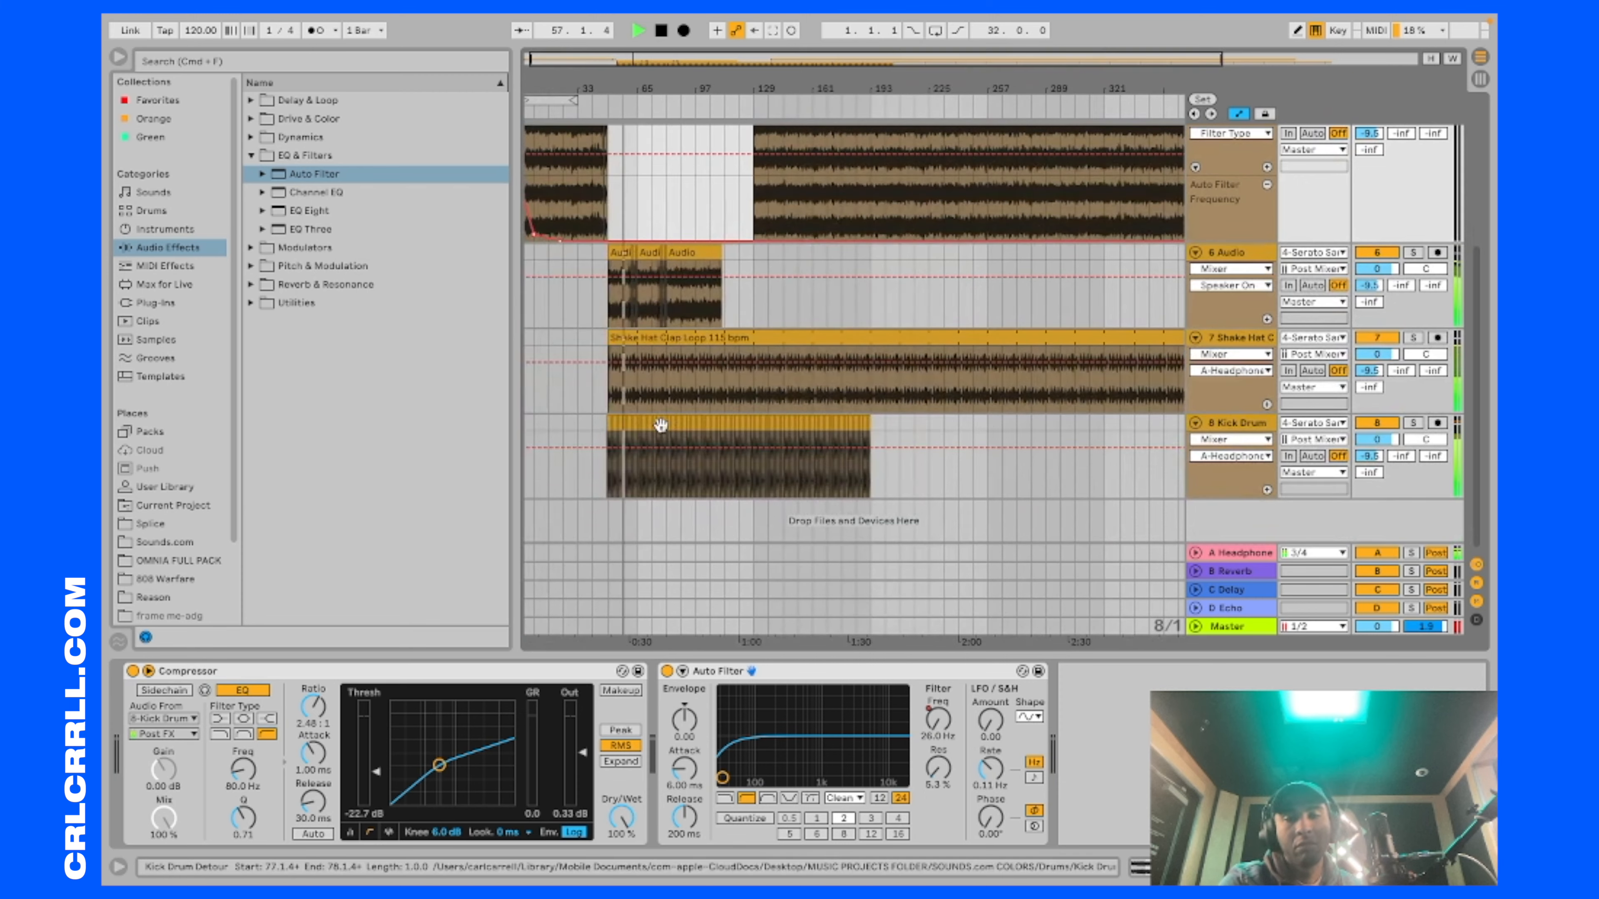
Step: Stop playback and add the EQ Eight effect to the 8 Kick Drum track
{"action": "left_click", "coordinate": [1244, 424]}
{"action": "left_click", "coordinate": [1243, 424]}
{"action": "key", "text": "space"}
{"action": "left_click", "coordinate": [162, 249]}
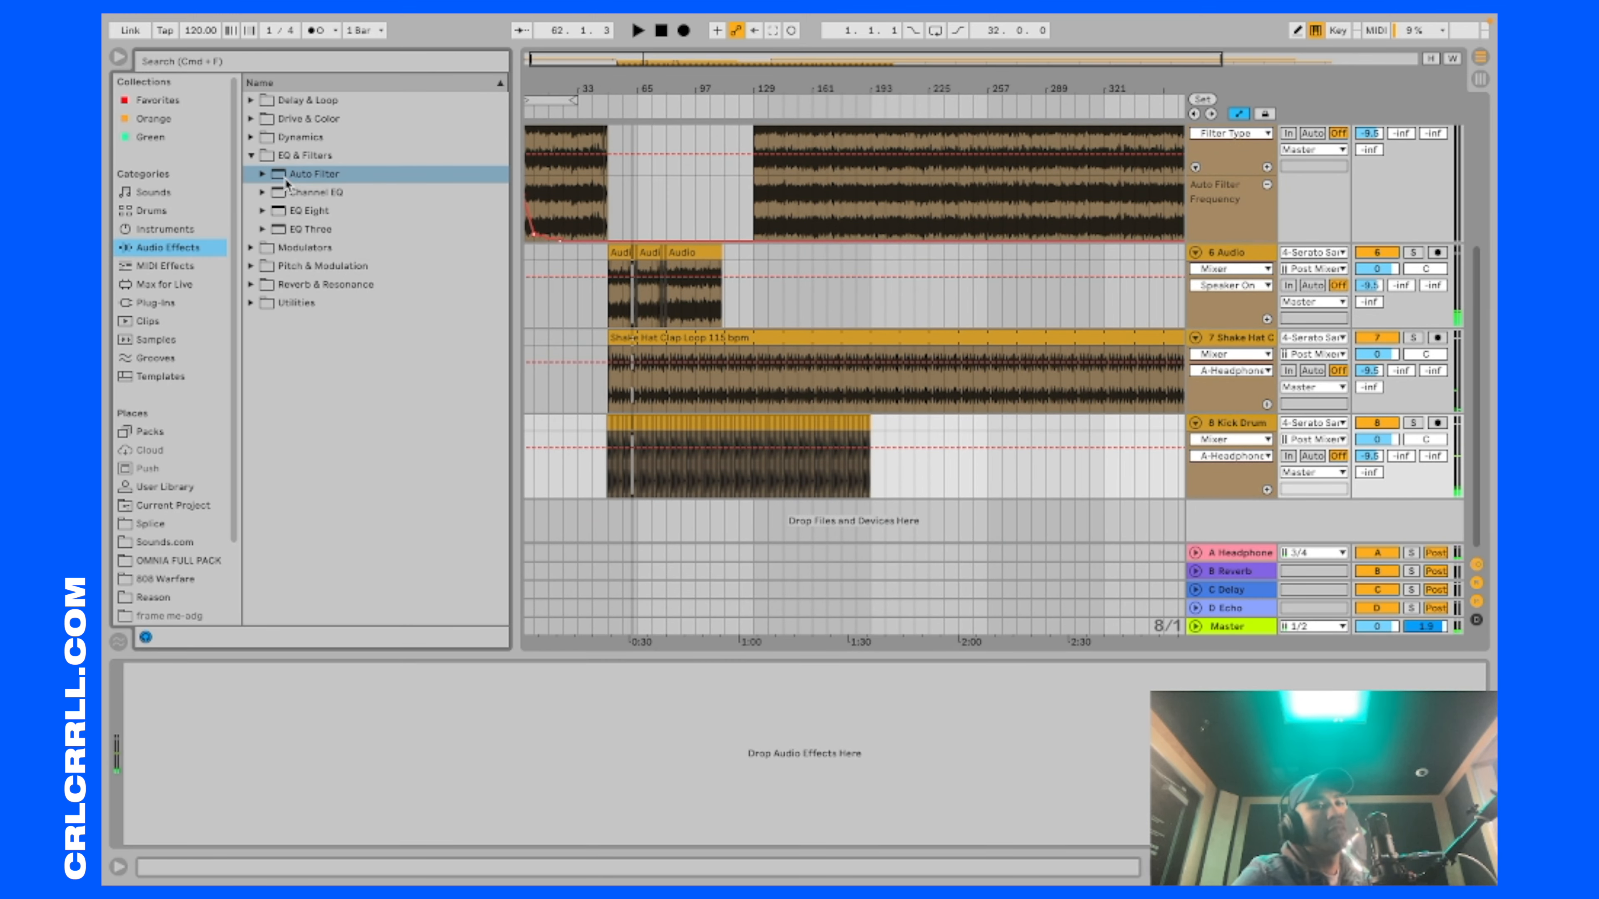
{"action": "left_click", "coordinate": [262, 212]}
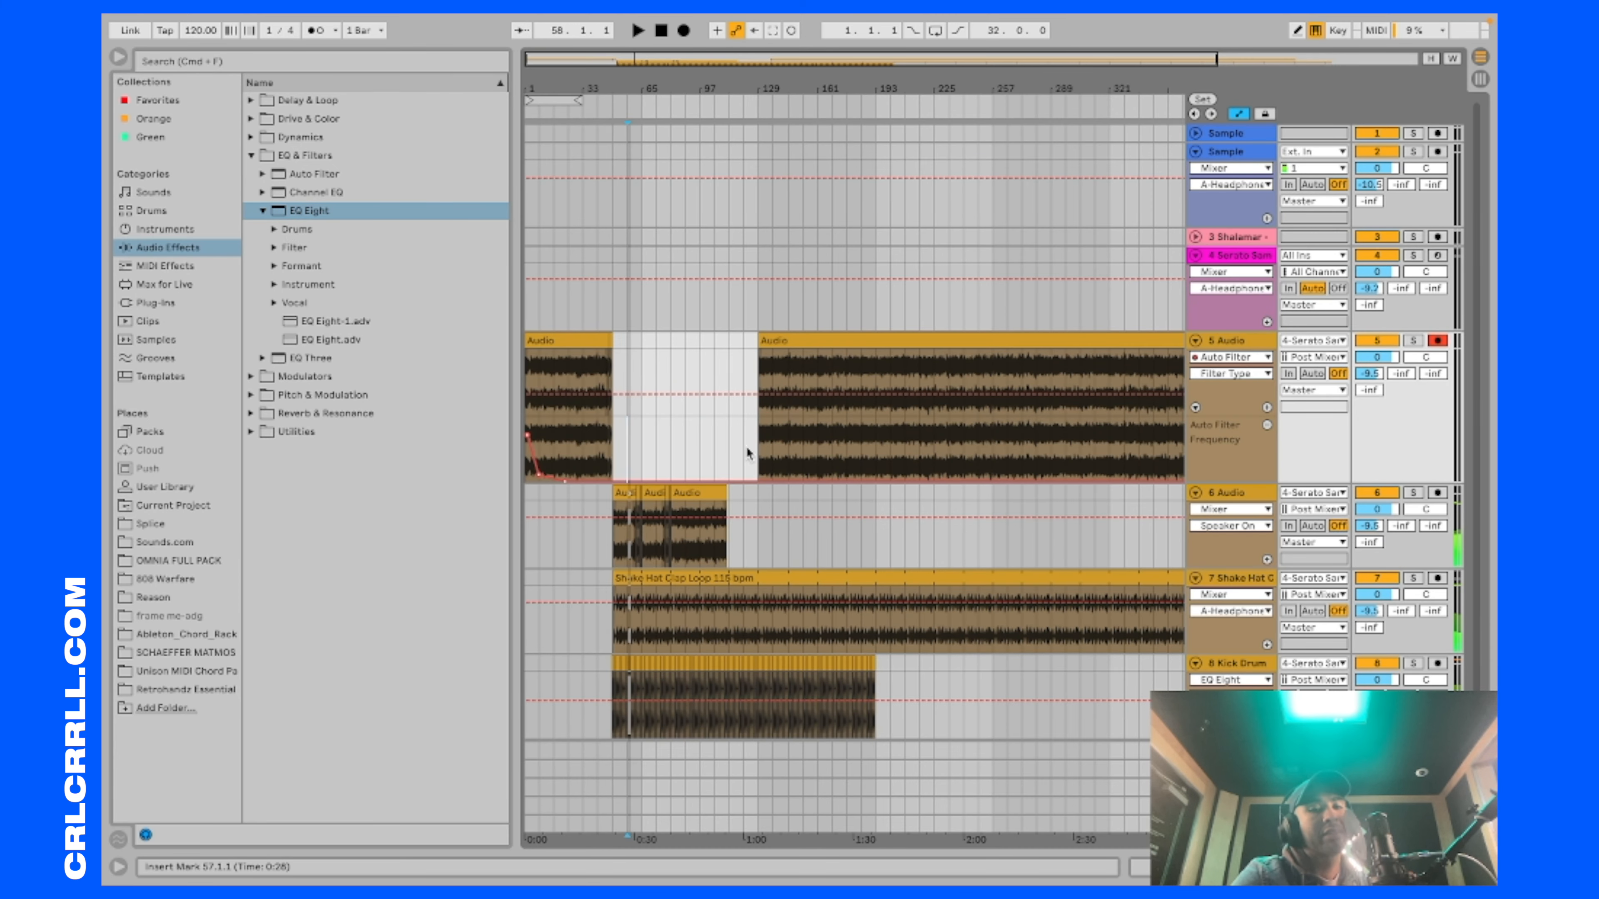
Step: Play the arrangement from bar 105 and from bar 121 to check where the song should return
{"action": "left_click", "coordinate": [711, 443]}
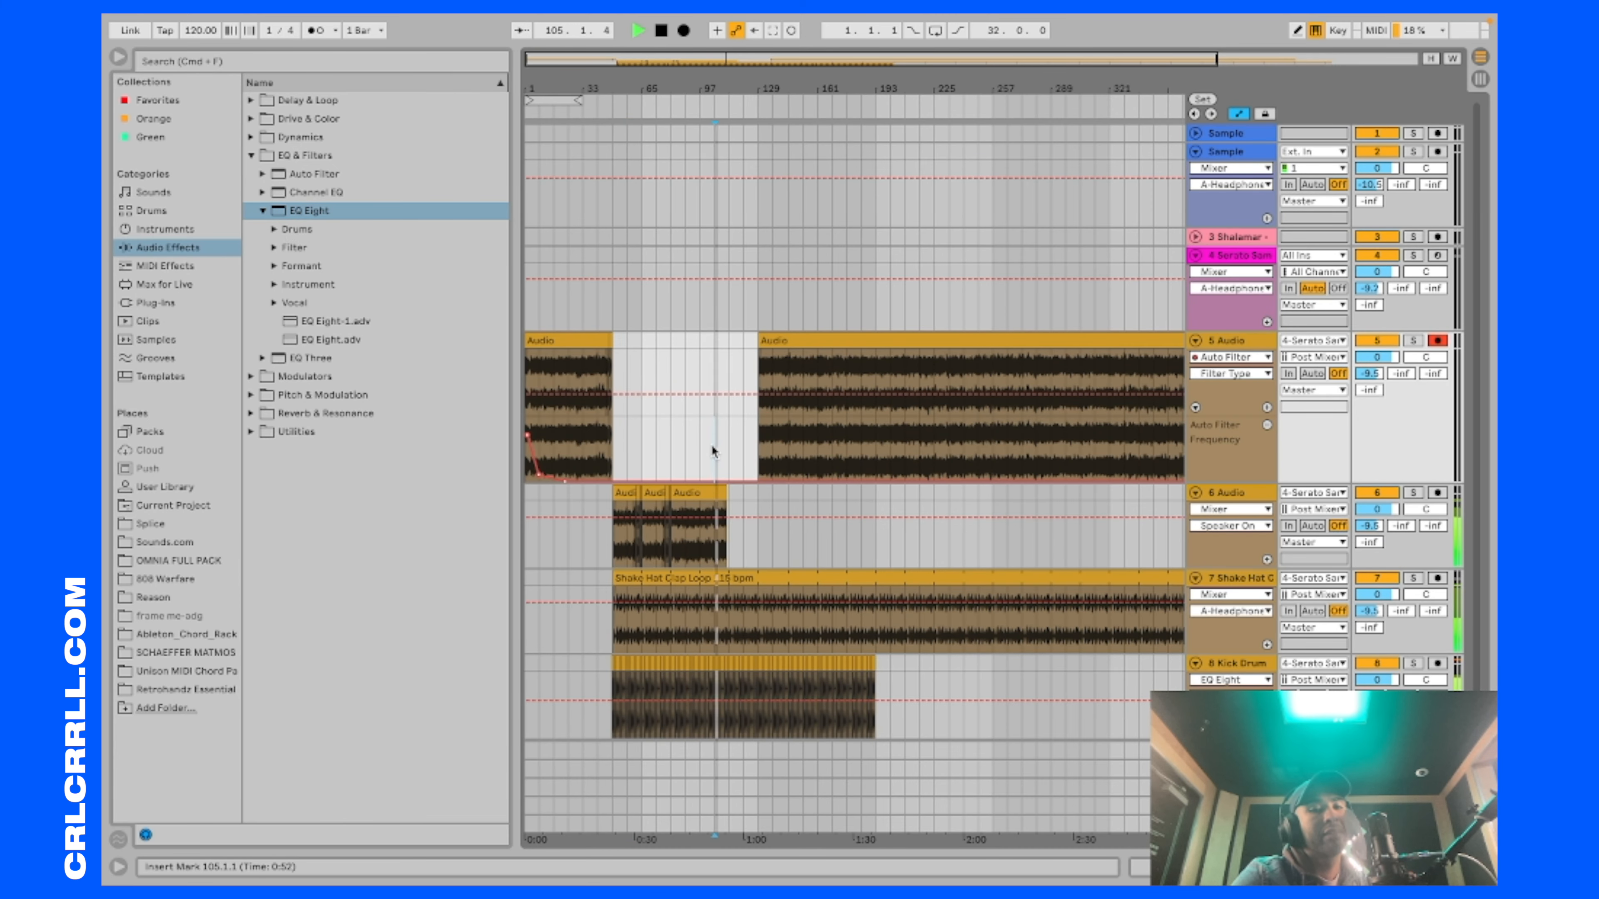
{"action": "left_click", "coordinate": [743, 449]}
{"action": "key", "text": "space"}
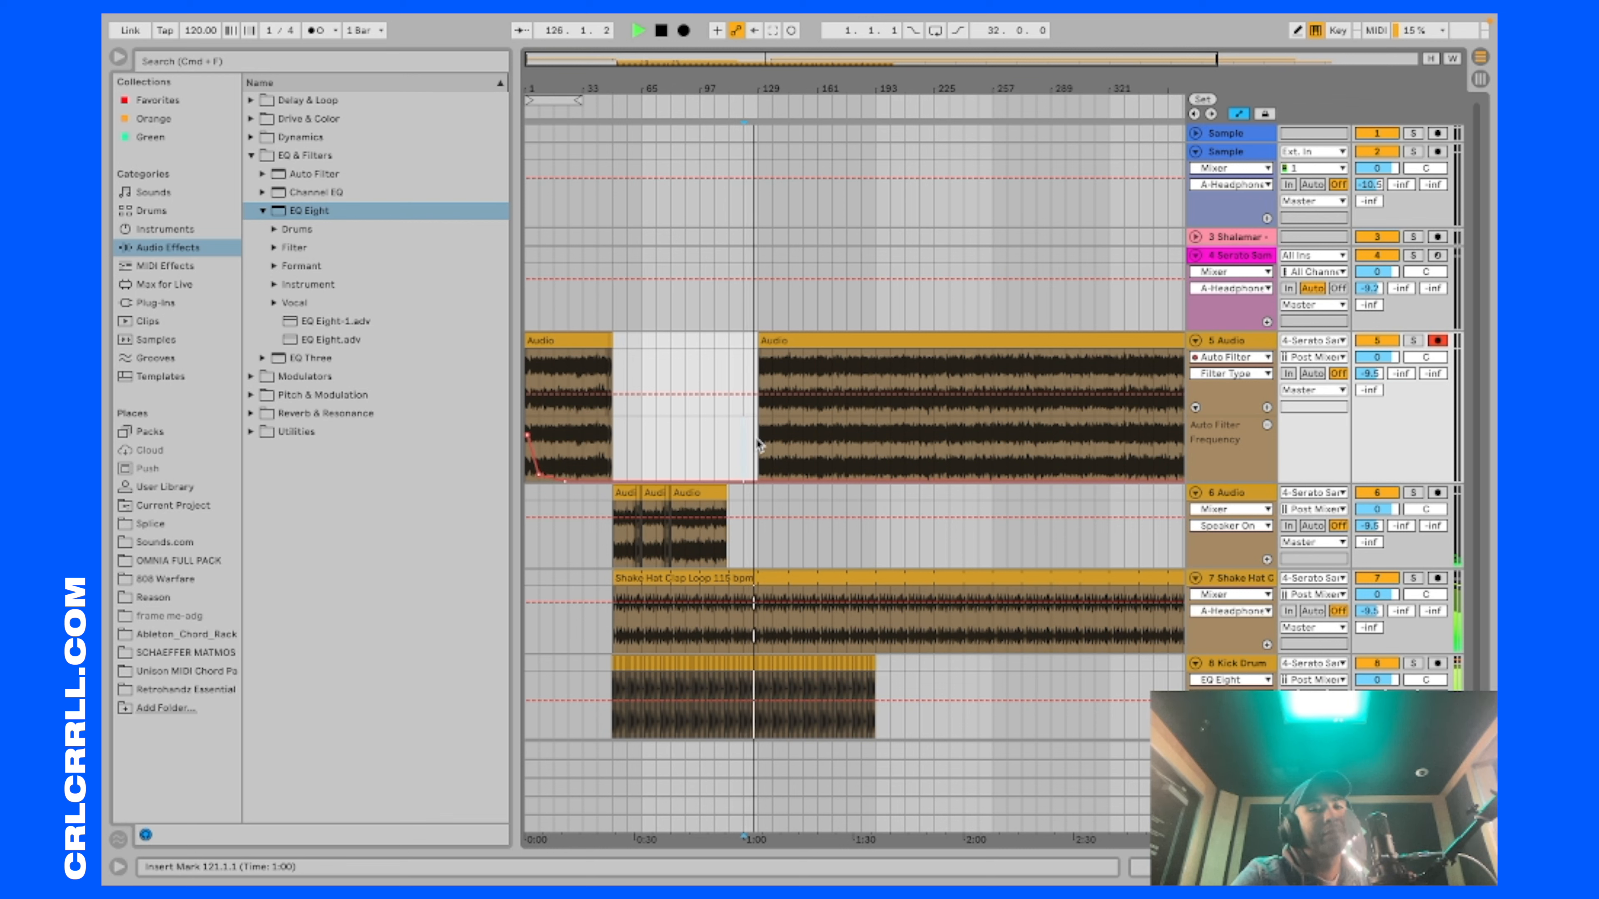
Step: Try looping bars 49 to 105 and extending the start of the following 5 Audio clip back to bar 105
{"action": "left_click_drag", "start_coordinate": [700, 100], "coordinate": [707, 102]}
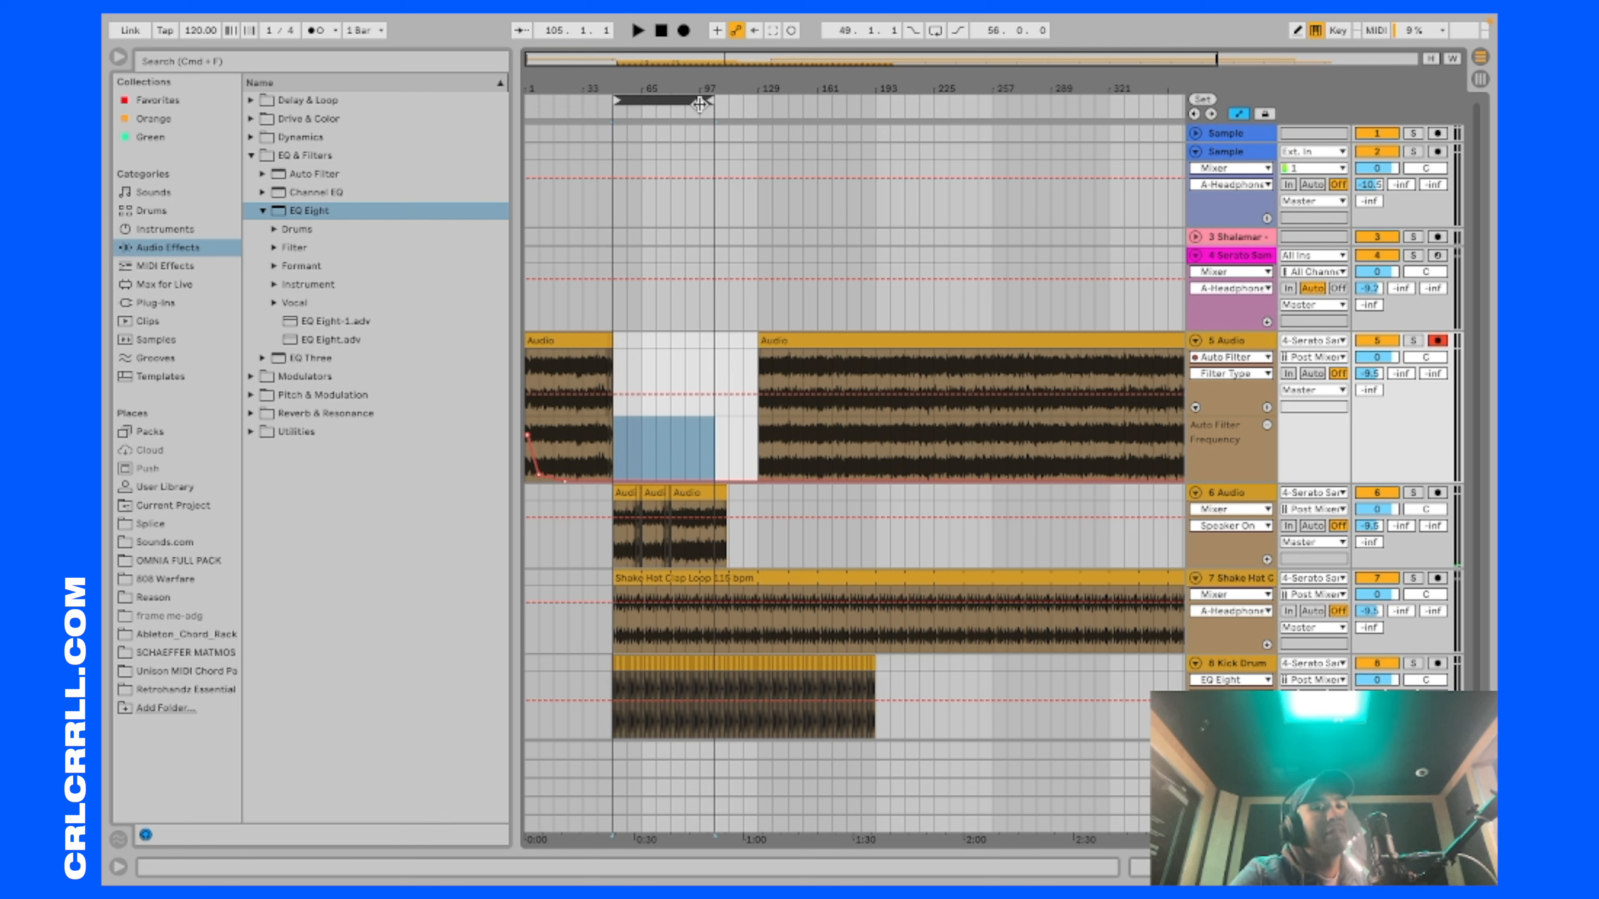
{"action": "left_click", "coordinate": [780, 343]}
{"action": "scroll", "coordinate": [774, 368], "scroll_direction": "right", "scroll_amount": 5}
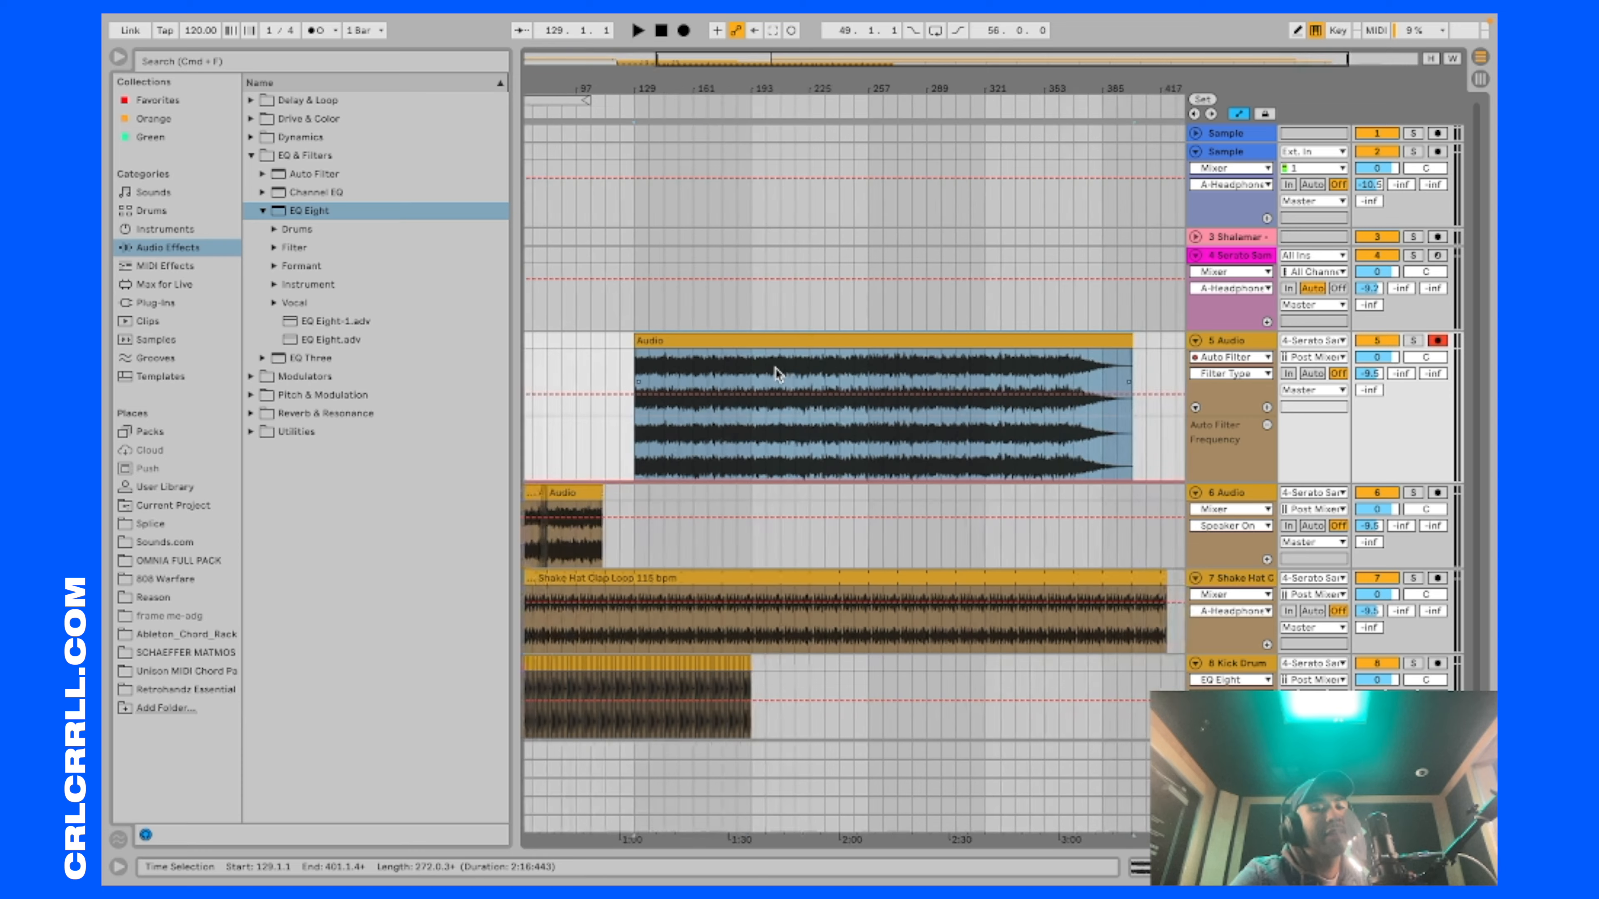
{"action": "scroll", "coordinate": [770, 366], "scroll_direction": "left", "scroll_amount": 5}
{"action": "scroll", "coordinate": [773, 334], "scroll_direction": "down", "scroll_amount": 1}
{"action": "left_click_drag", "start_coordinate": [761, 299], "coordinate": [716, 299]}
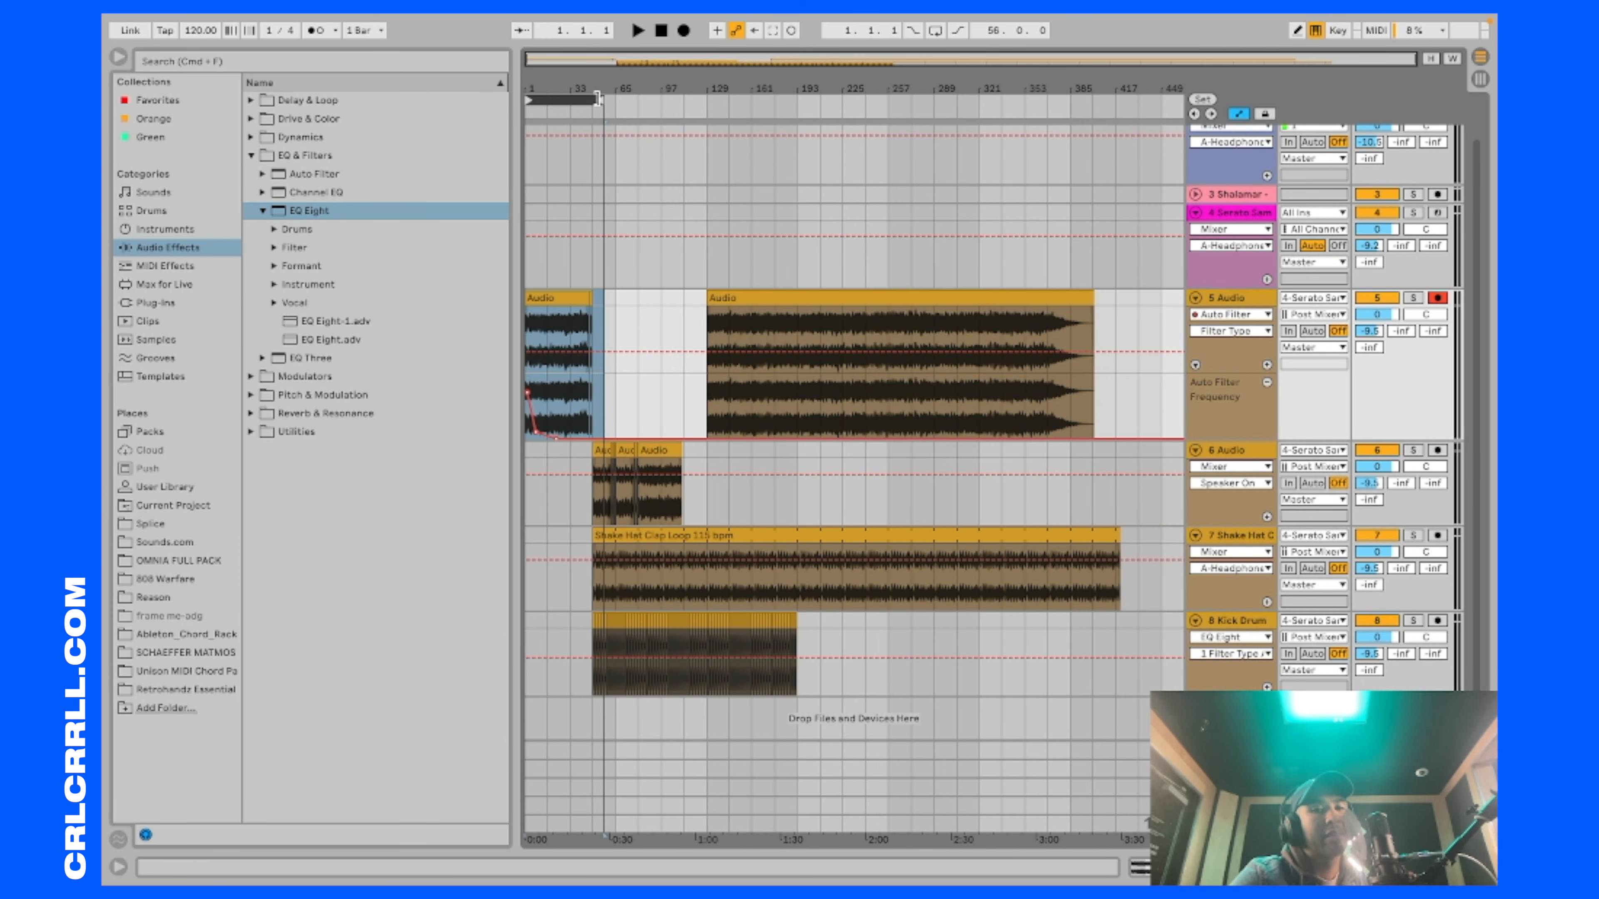
Step: Set the loop to bars 1 to 401, solo the 5 Audio track and export that range as audio
{"action": "left_click_drag", "start_coordinate": [597, 100], "coordinate": [1092, 102]}
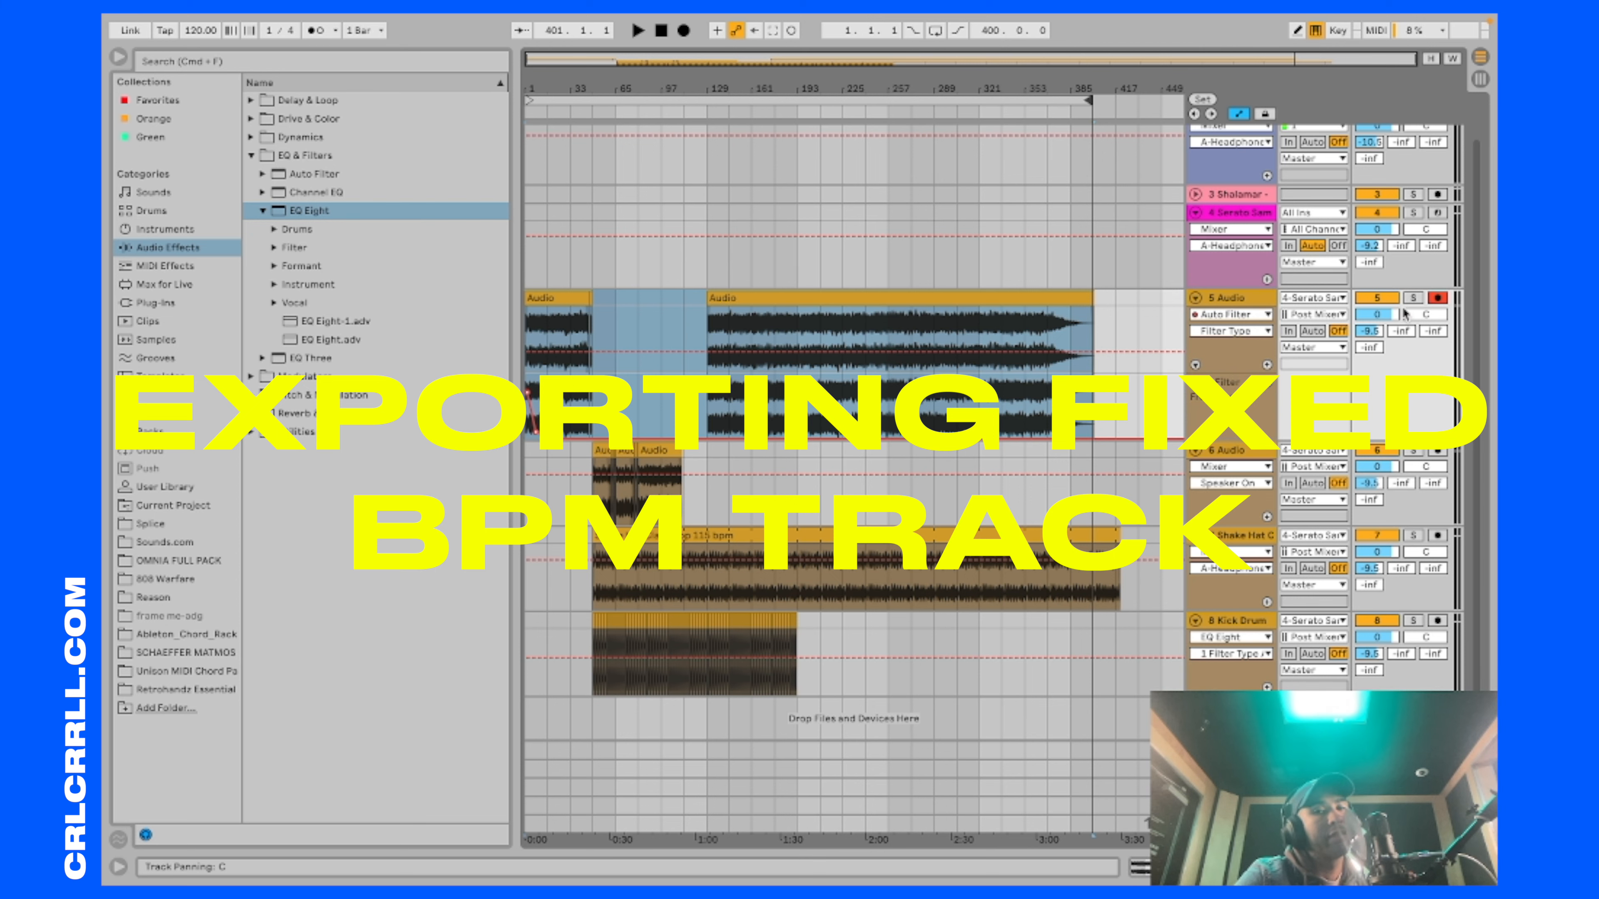
{"action": "left_click", "coordinate": [1413, 297]}
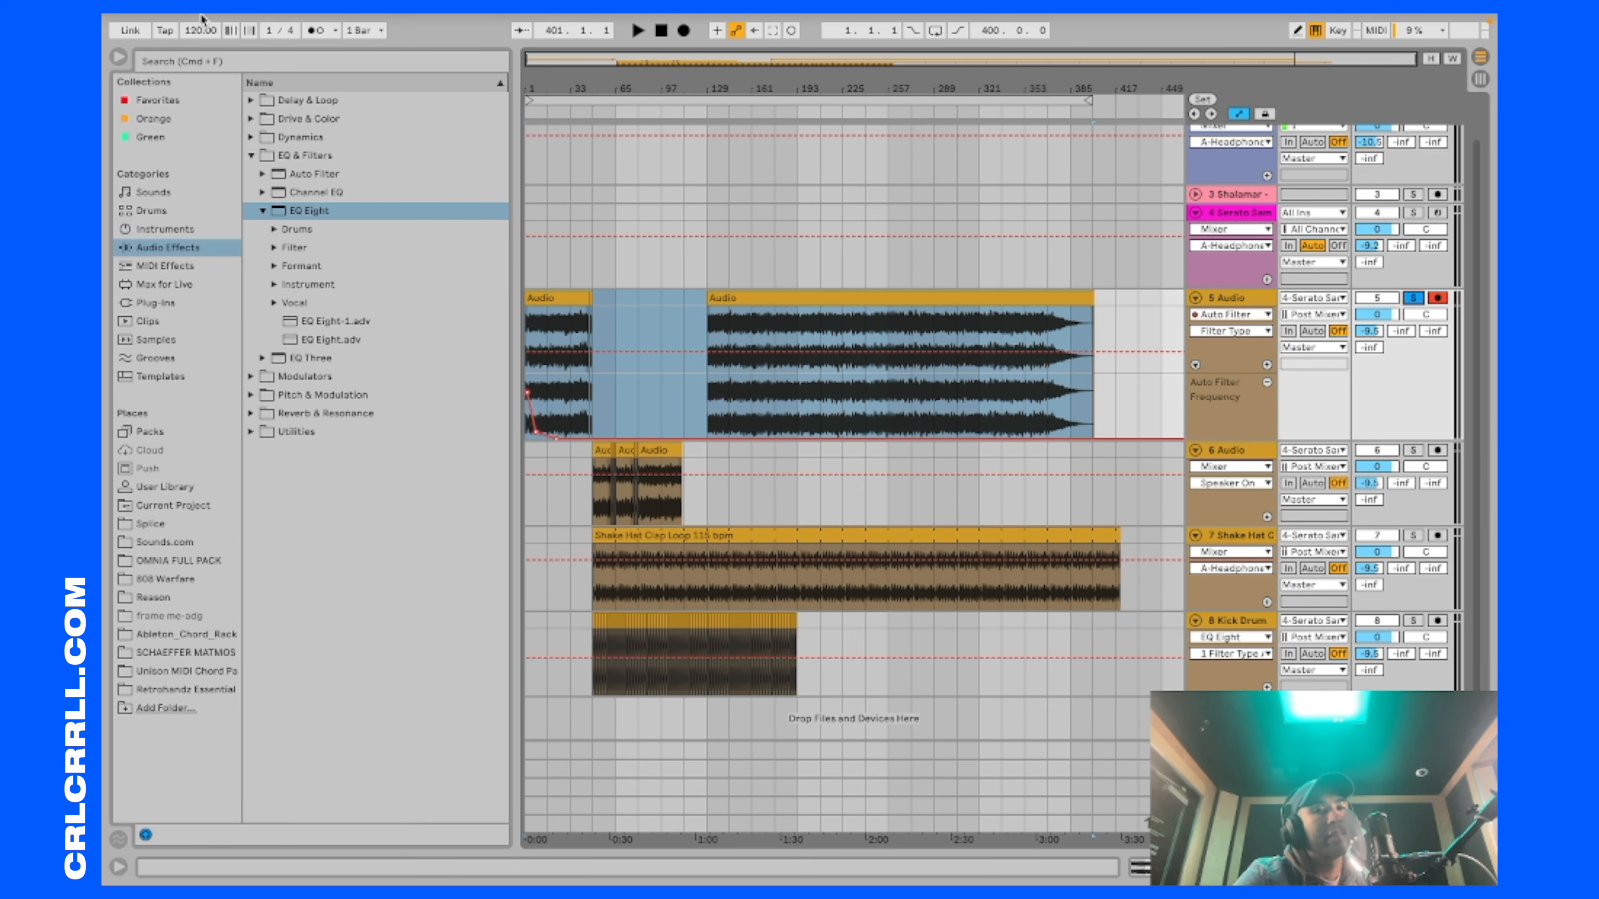
{"action": "left_click", "coordinate": [182, 23]}
{"action": "mouse_move", "coordinate": [209, 25]}
{"action": "left_click", "coordinate": [368, 350]}
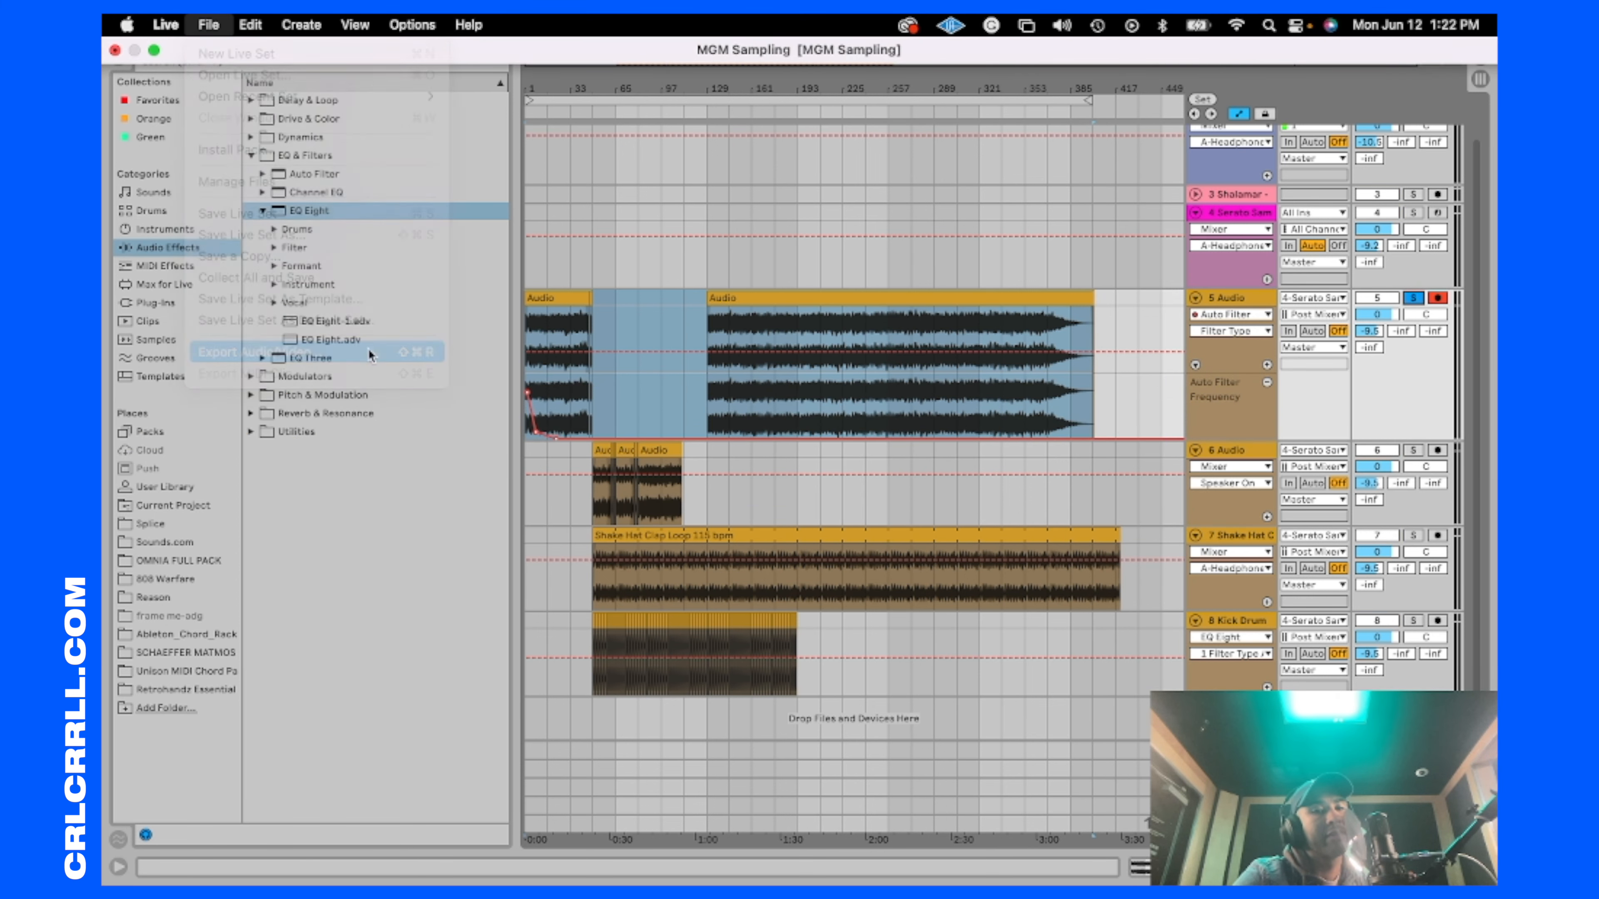
{"action": "left_click", "coordinate": [763, 720]}
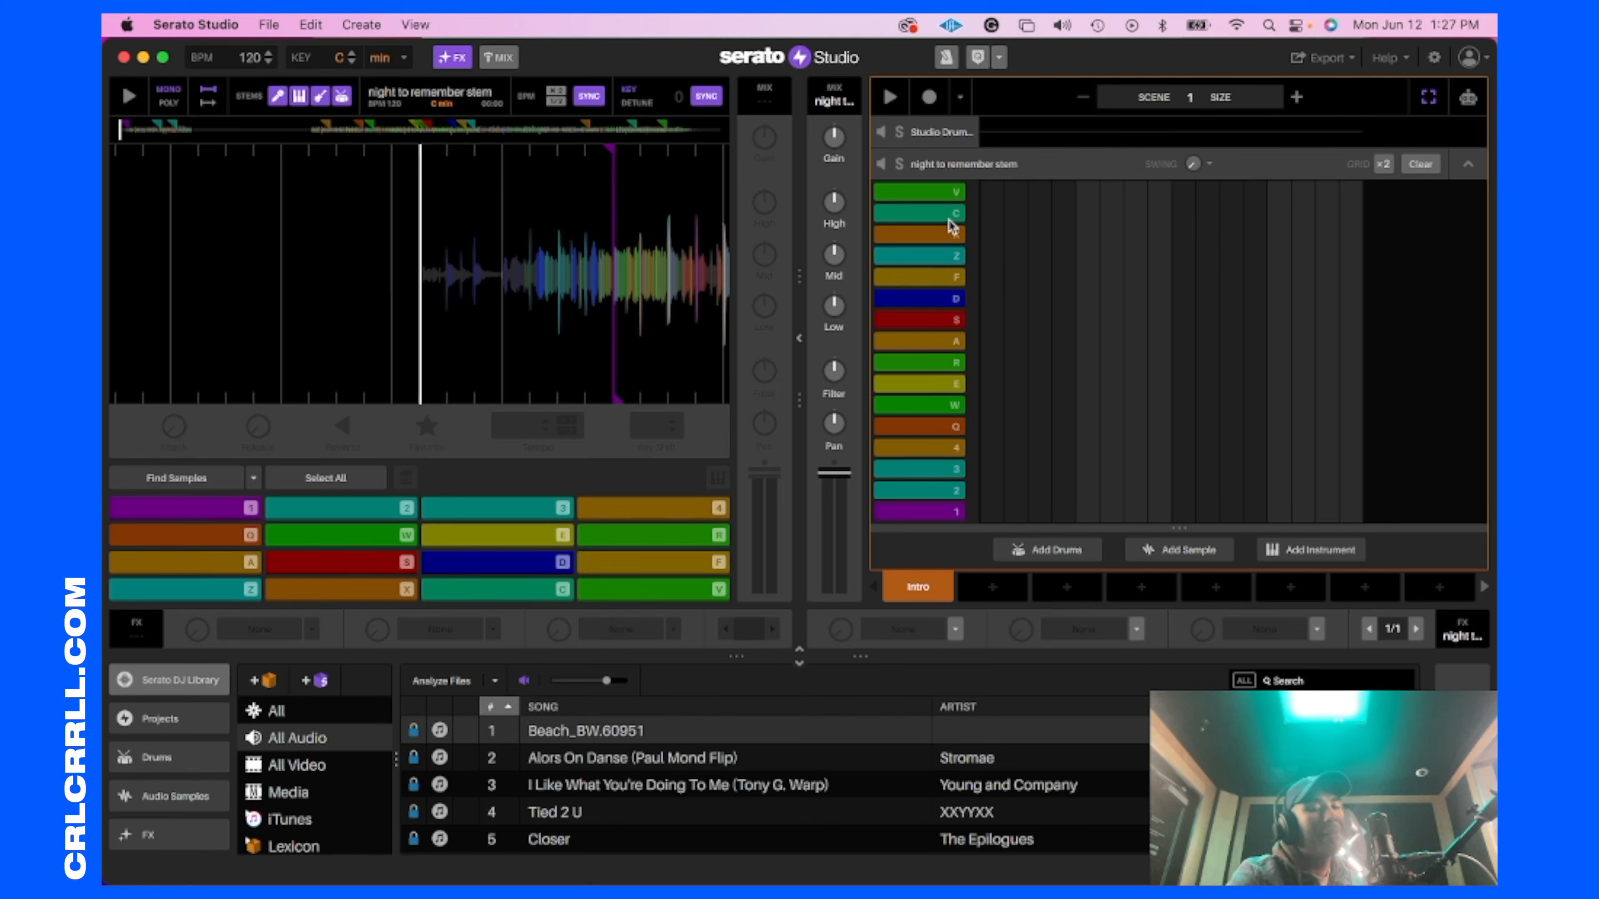
Step: In Serato Studio, audition pads V and X of the night to remember stem and sequence pad 4 as one note across the scene
{"action": "left_click", "coordinate": [945, 194]}
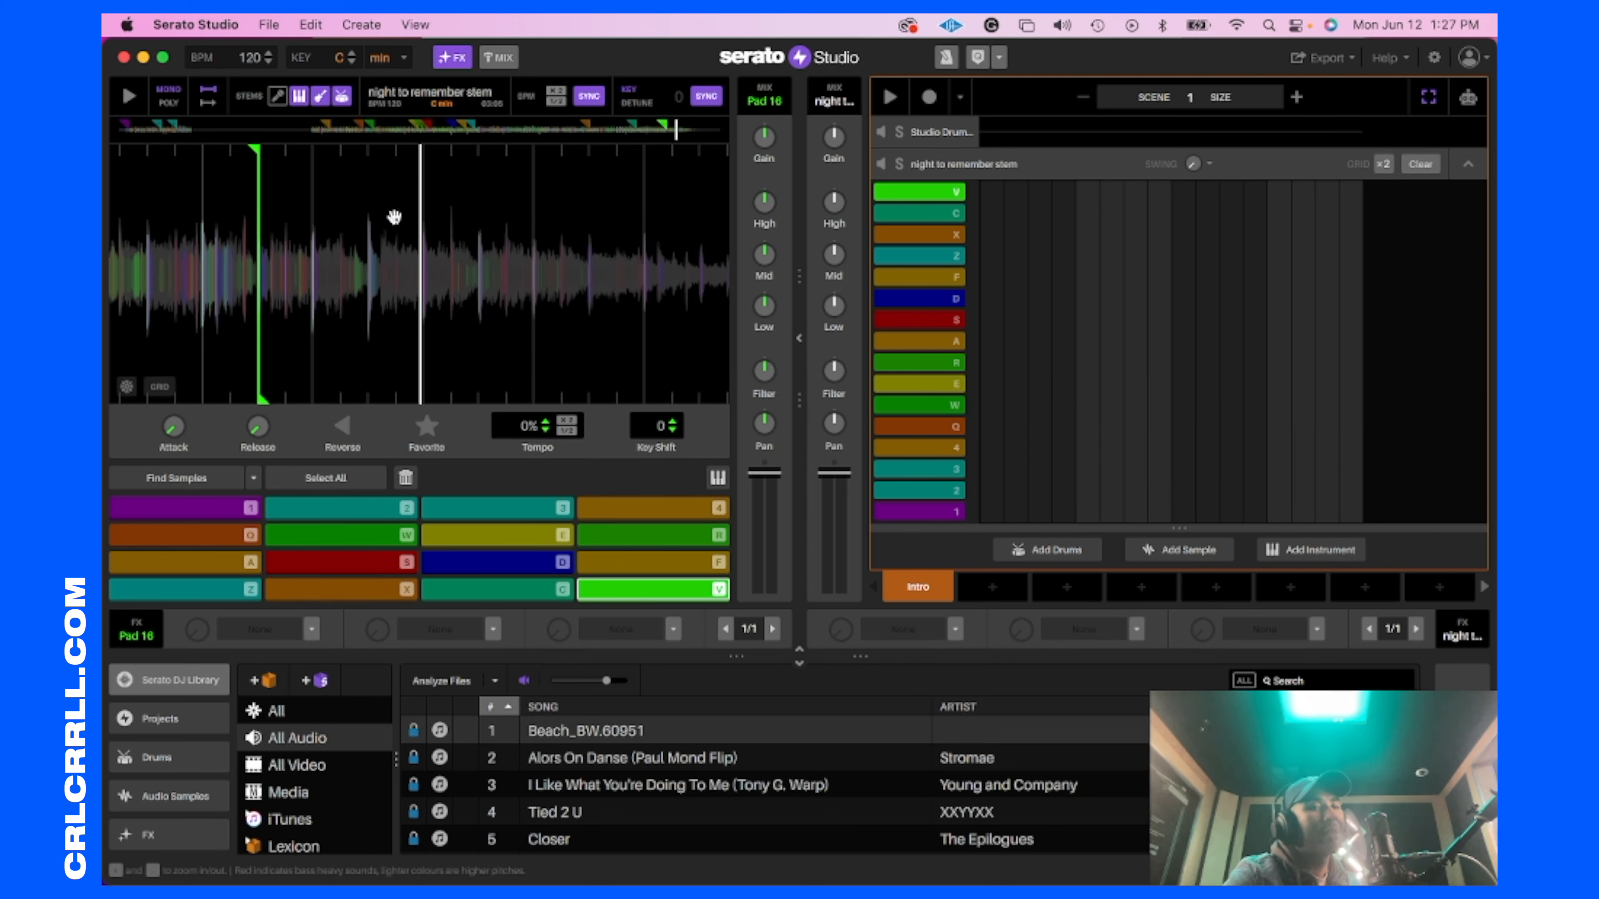
{"action": "left_click", "coordinate": [360, 592]}
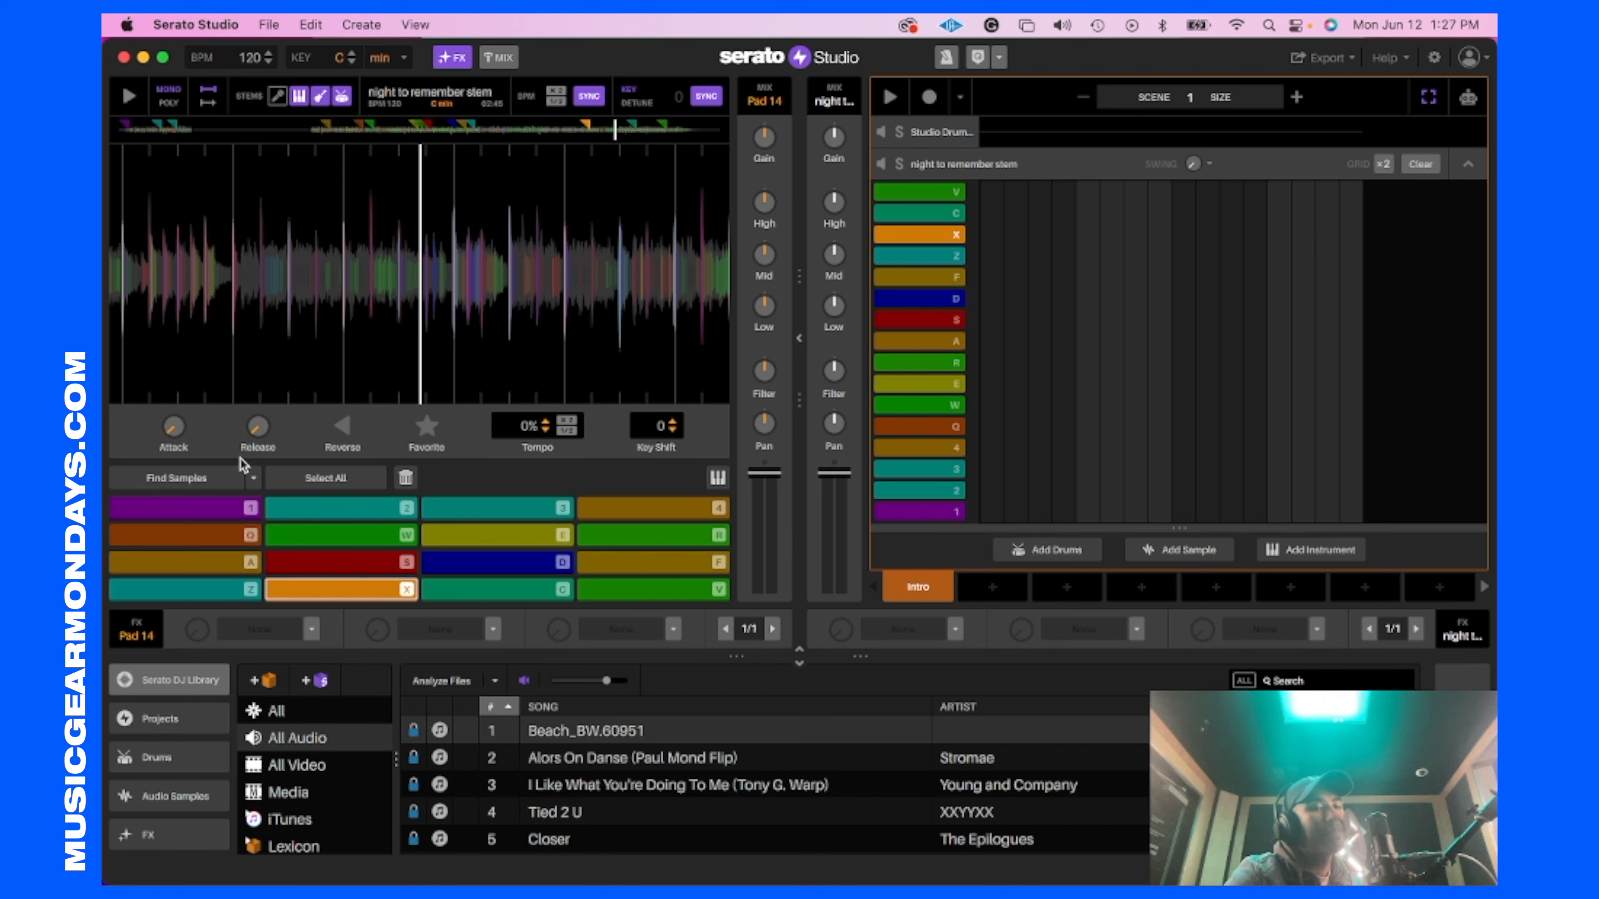
{"action": "left_click", "coordinate": [920, 449]}
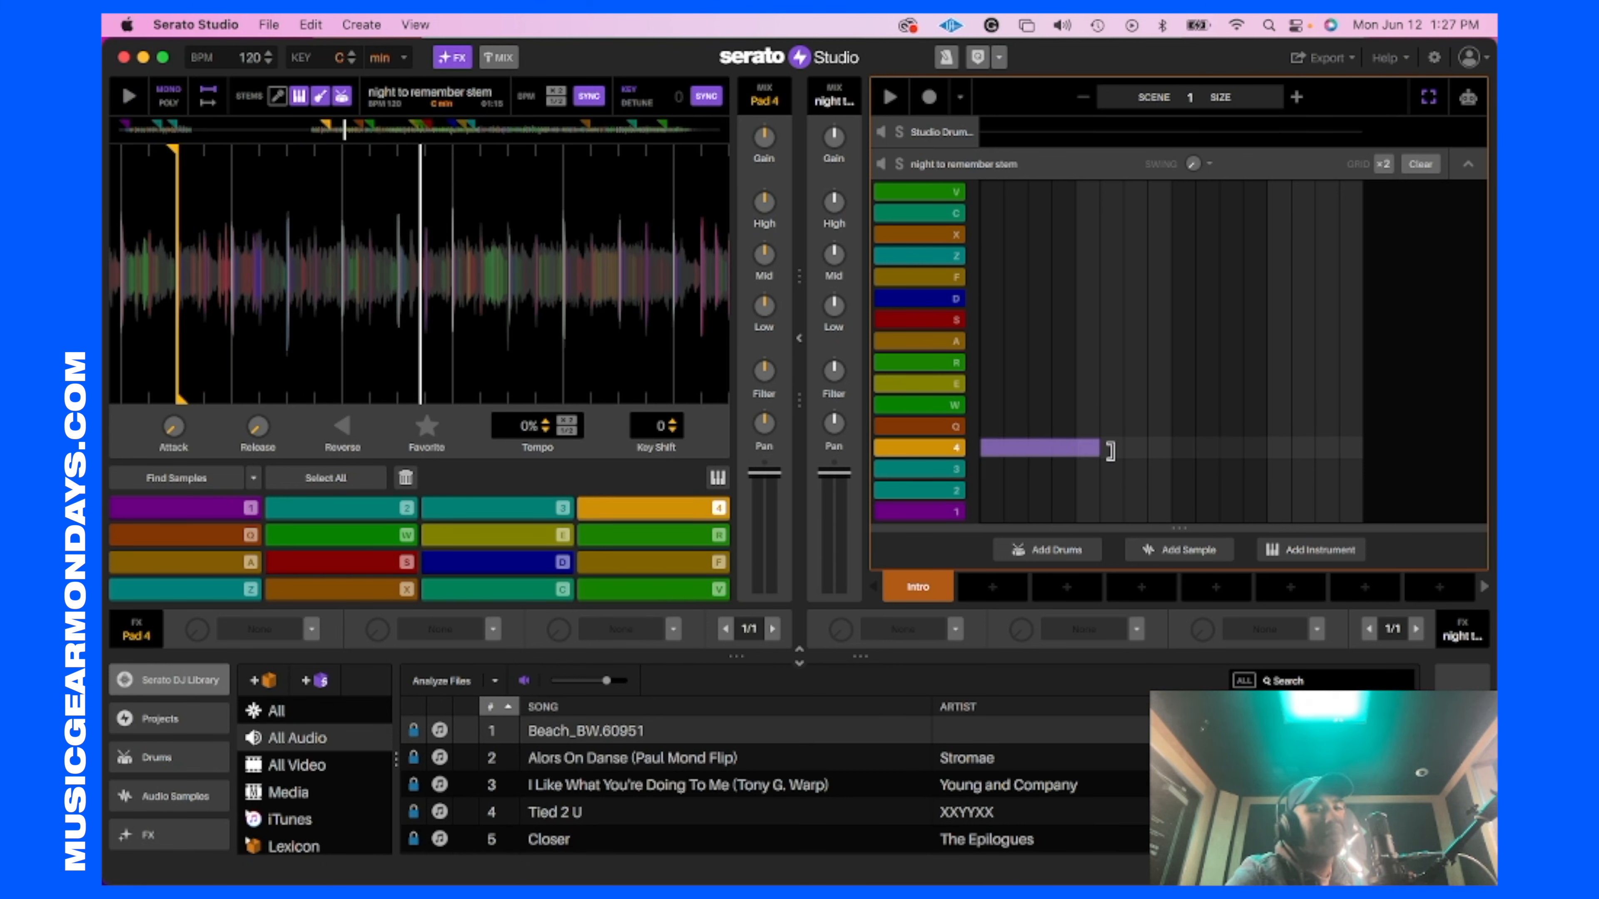
{"action": "left_click_drag", "start_coordinate": [1175, 450], "coordinate": [1362, 448]}
{"action": "key", "text": "space"}
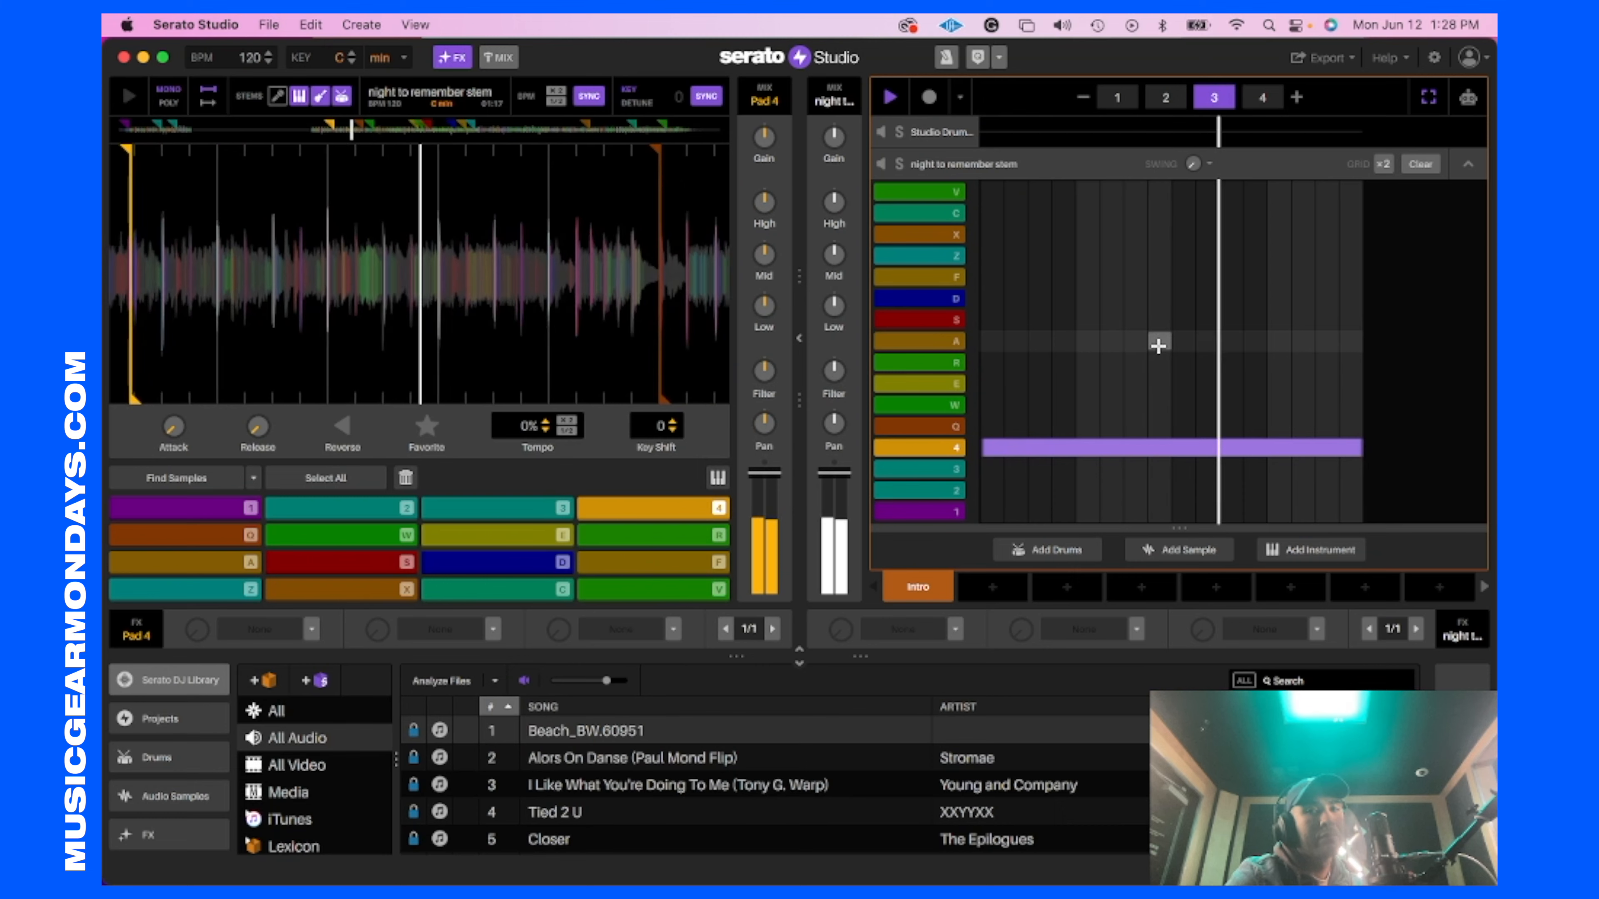
Step: Audition pad 2 and reduce the scene to two pages
{"action": "key", "text": "2"}
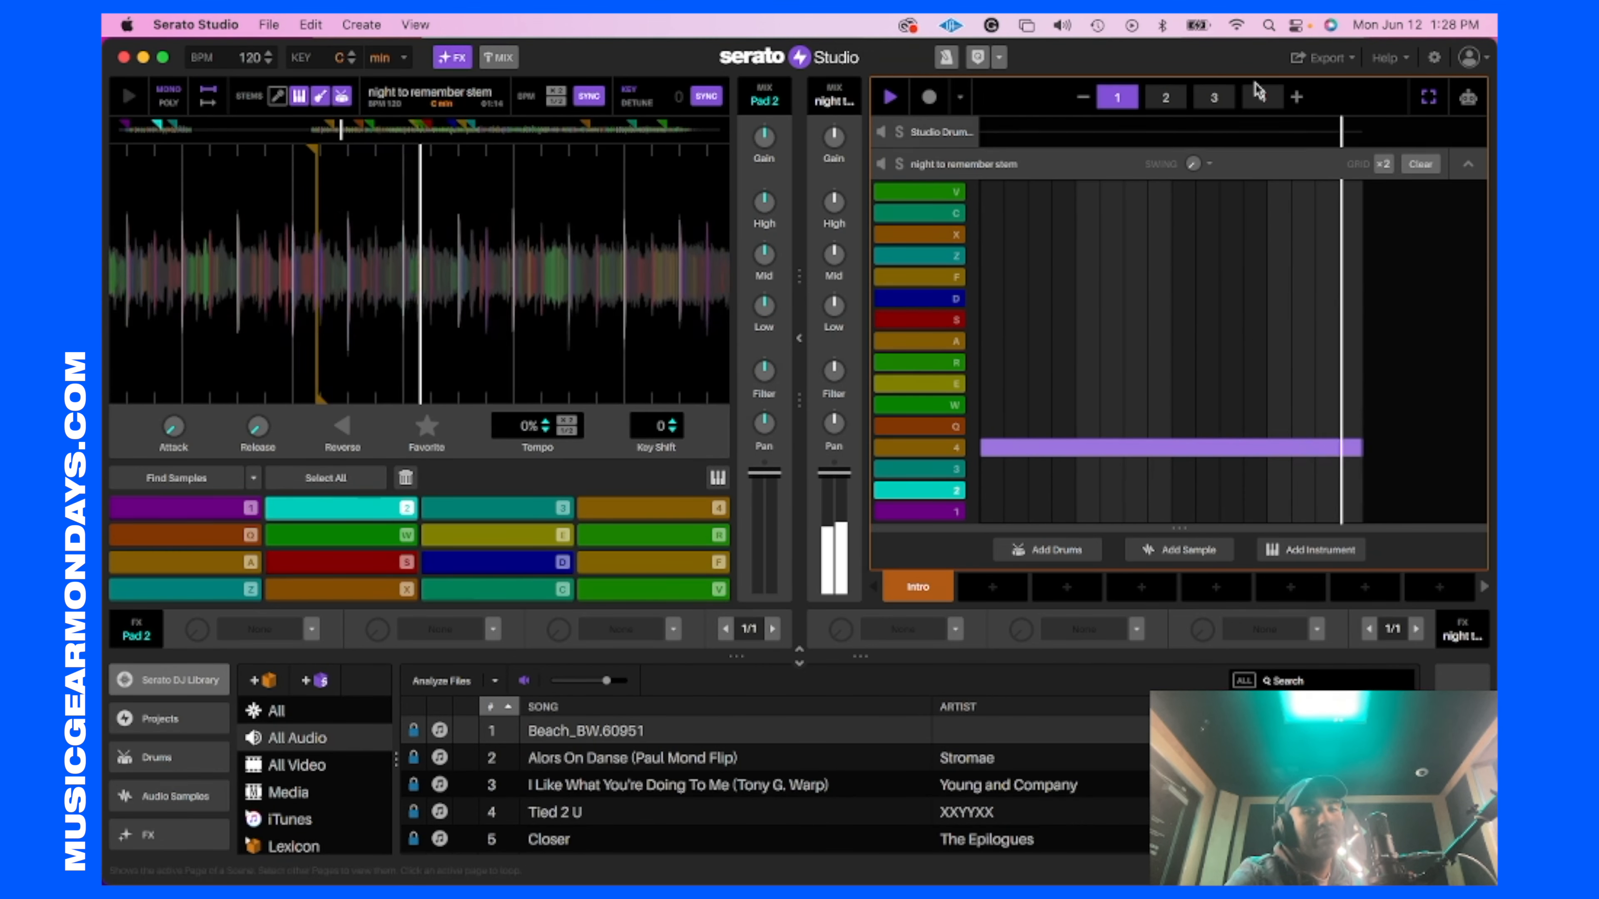
{"action": "left_click", "coordinate": [1084, 98]}
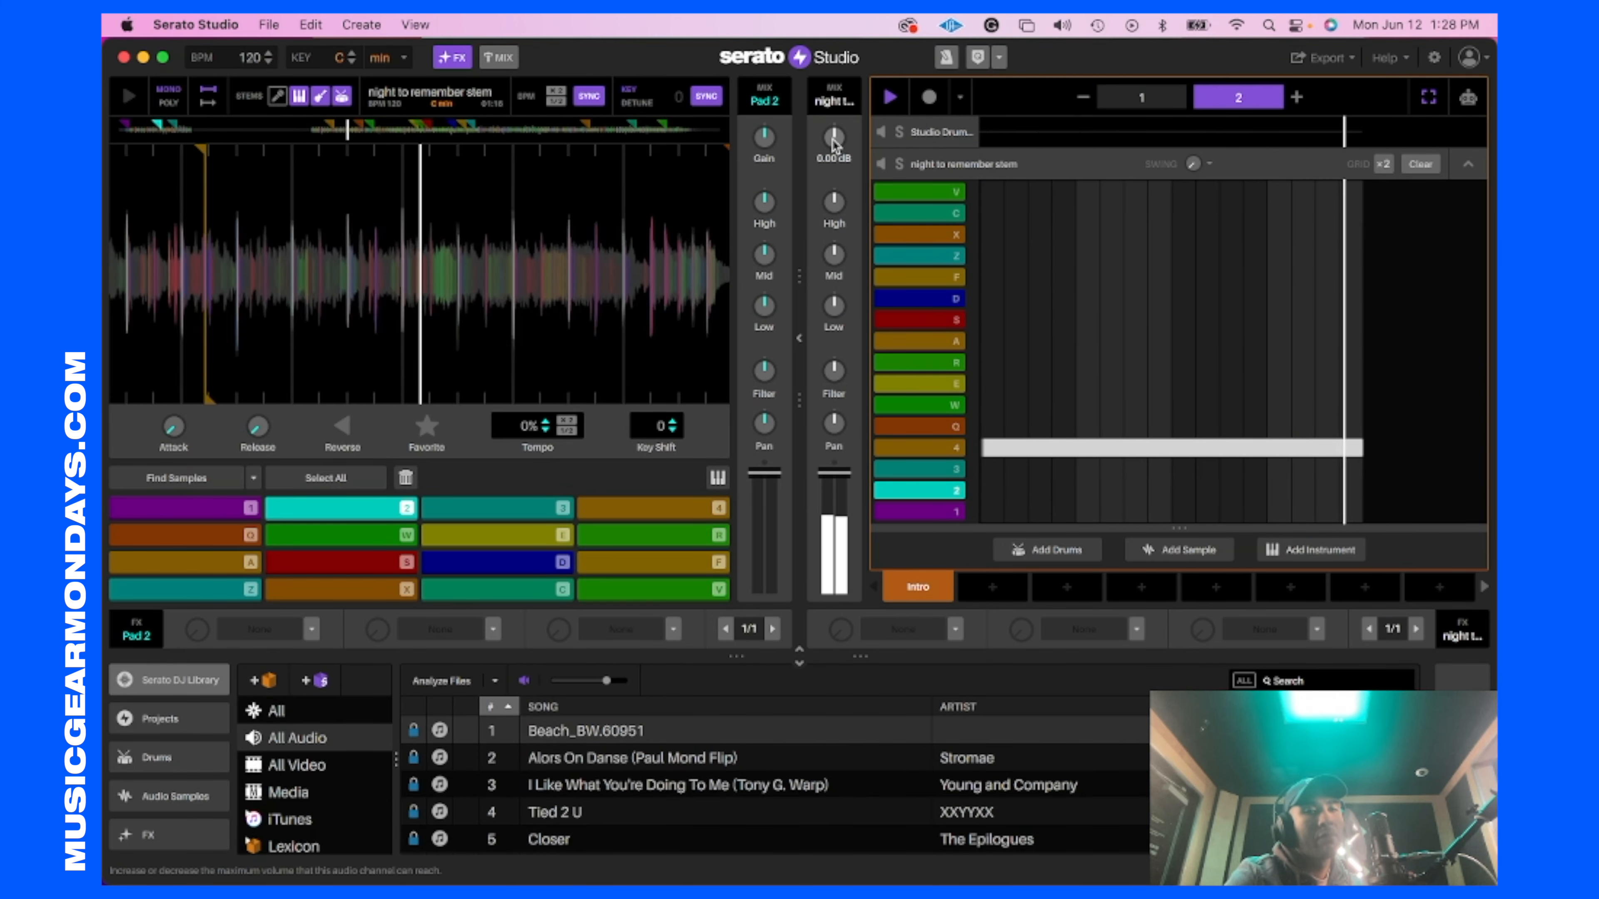
{"action": "key", "text": "space"}
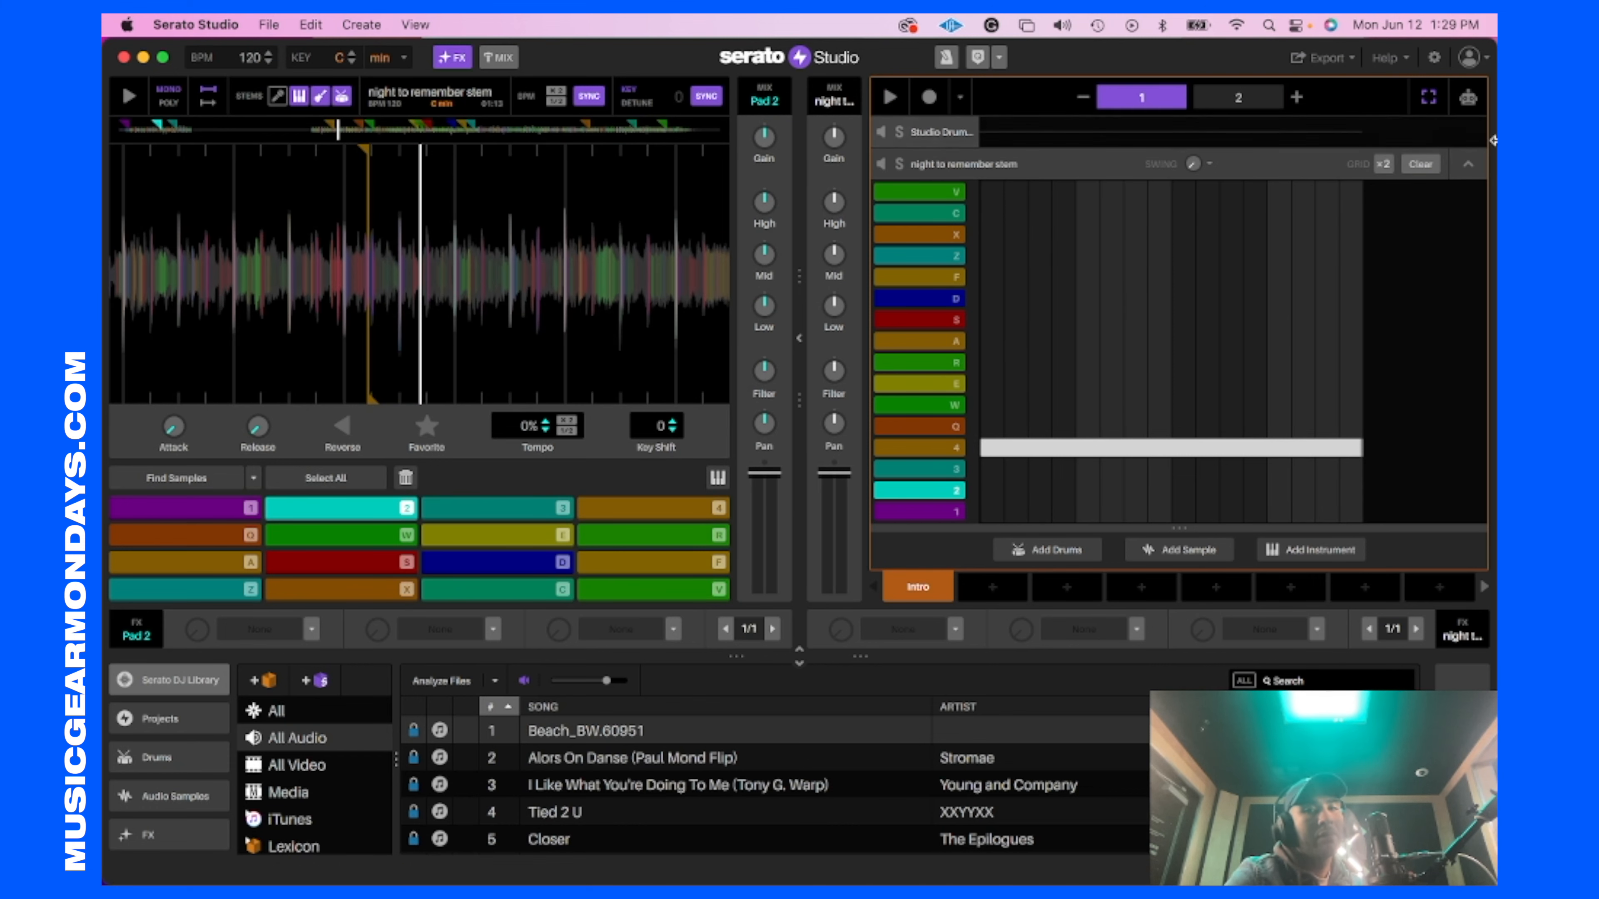
Step: Program Studio Drum Kit kicks on steps 1, 5, 9 and 13 of both scene pages
{"action": "left_click", "coordinate": [1097, 137]}
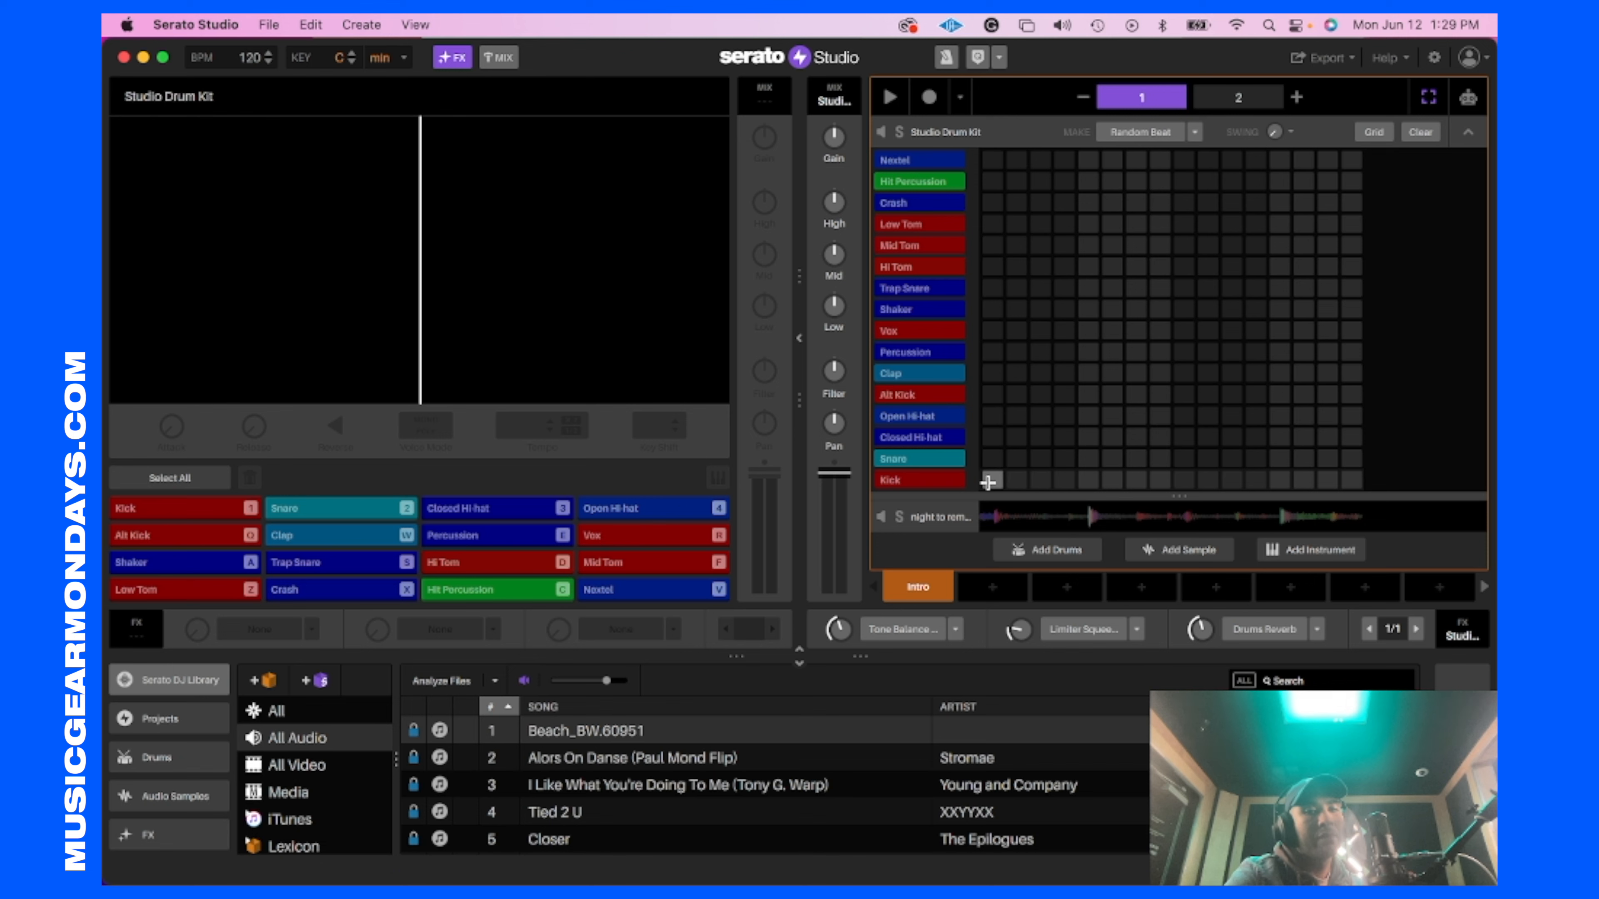
{"action": "left_click", "coordinate": [1238, 97]}
{"action": "left_click", "coordinate": [994, 480]}
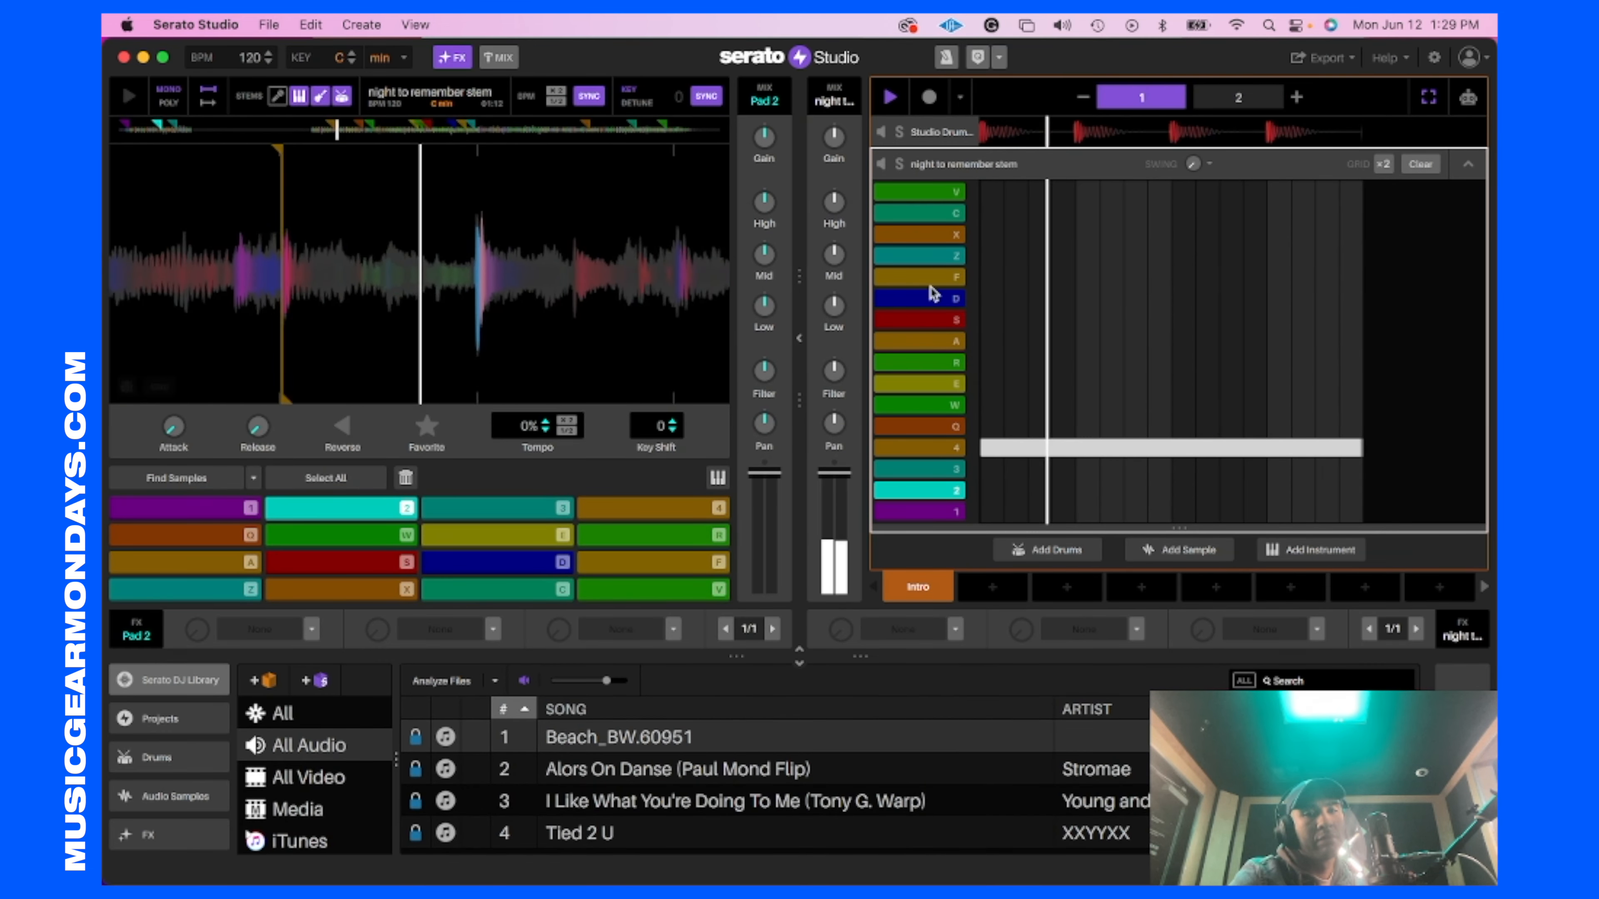
Step: Place snares on steps 5 and 13 of both scene pages and play the beat with the sample
{"action": "left_click", "coordinate": [1090, 462]}
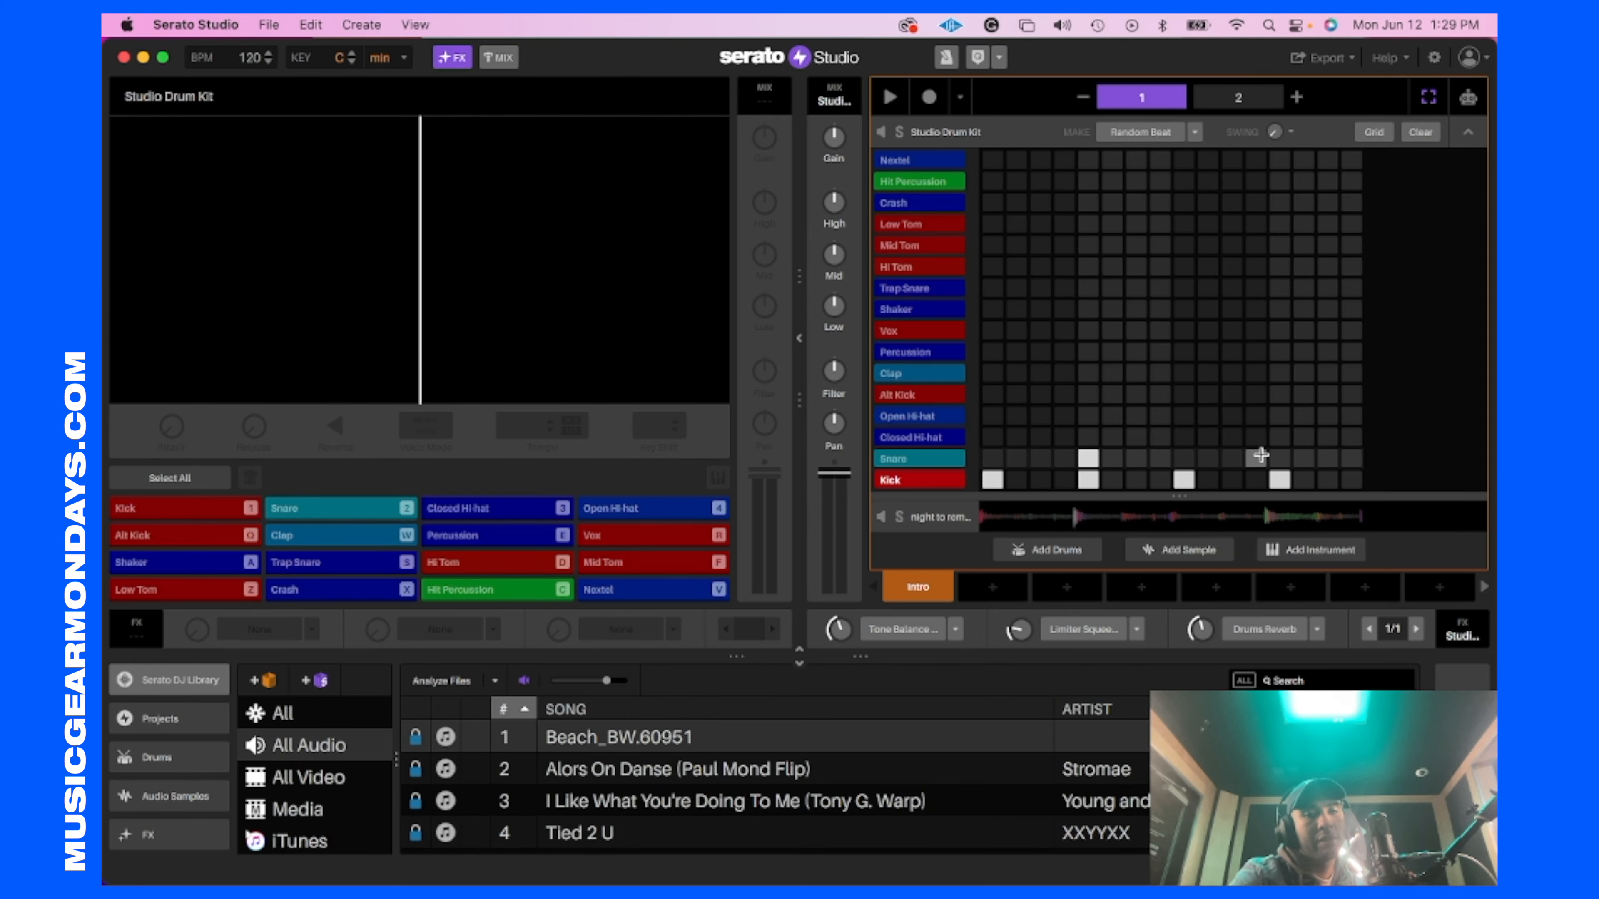
{"action": "key", "text": "space"}
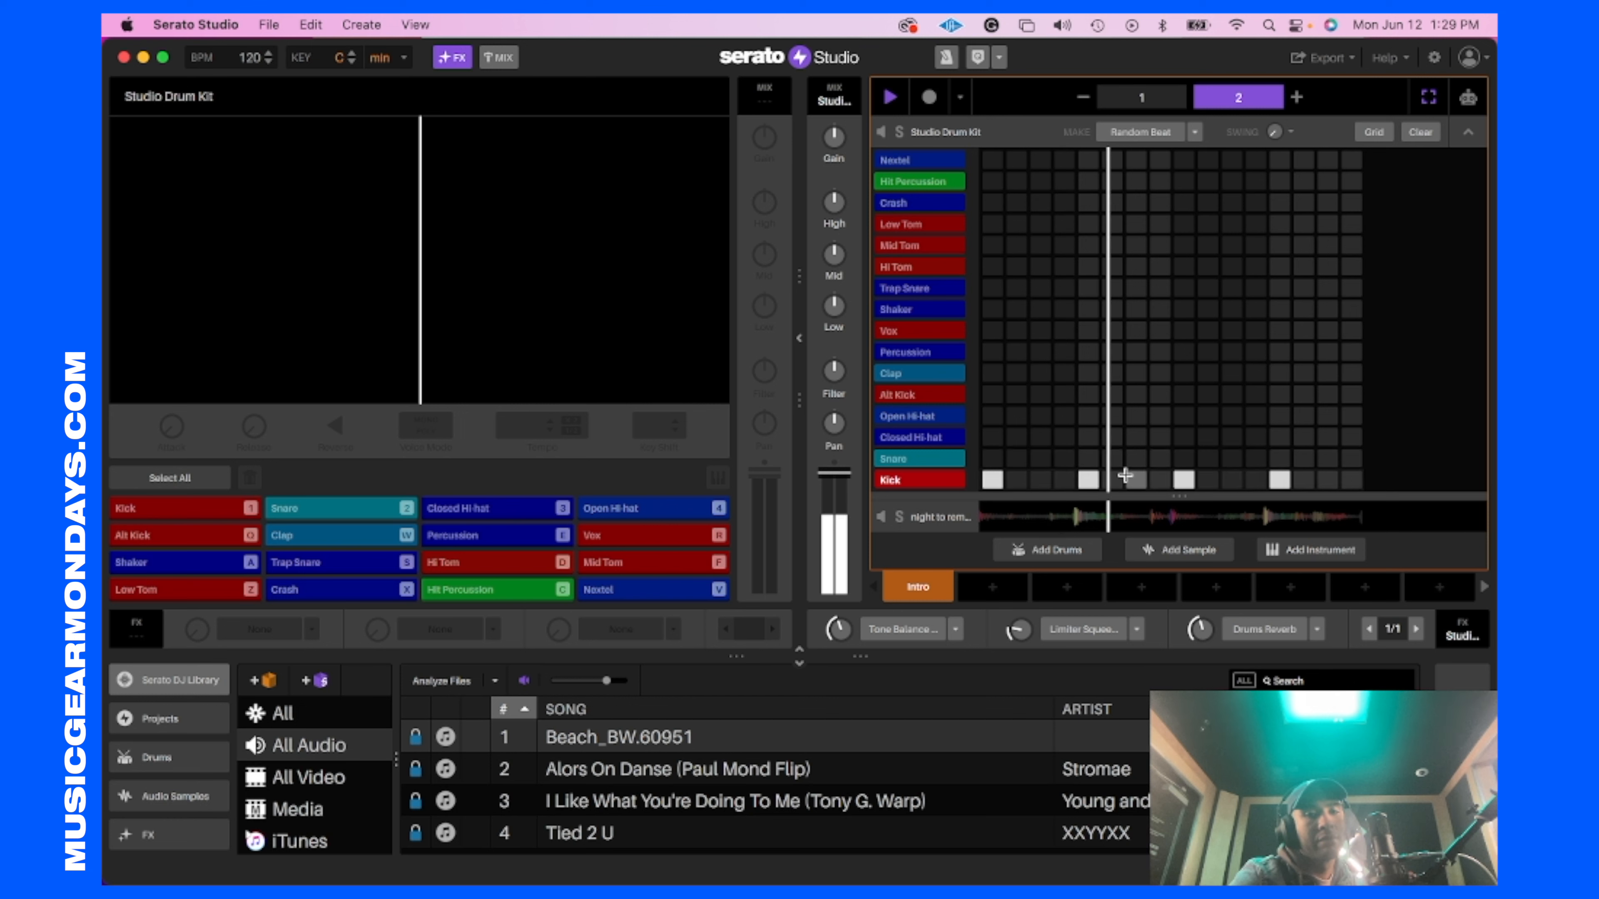
{"action": "left_click", "coordinate": [1271, 459]}
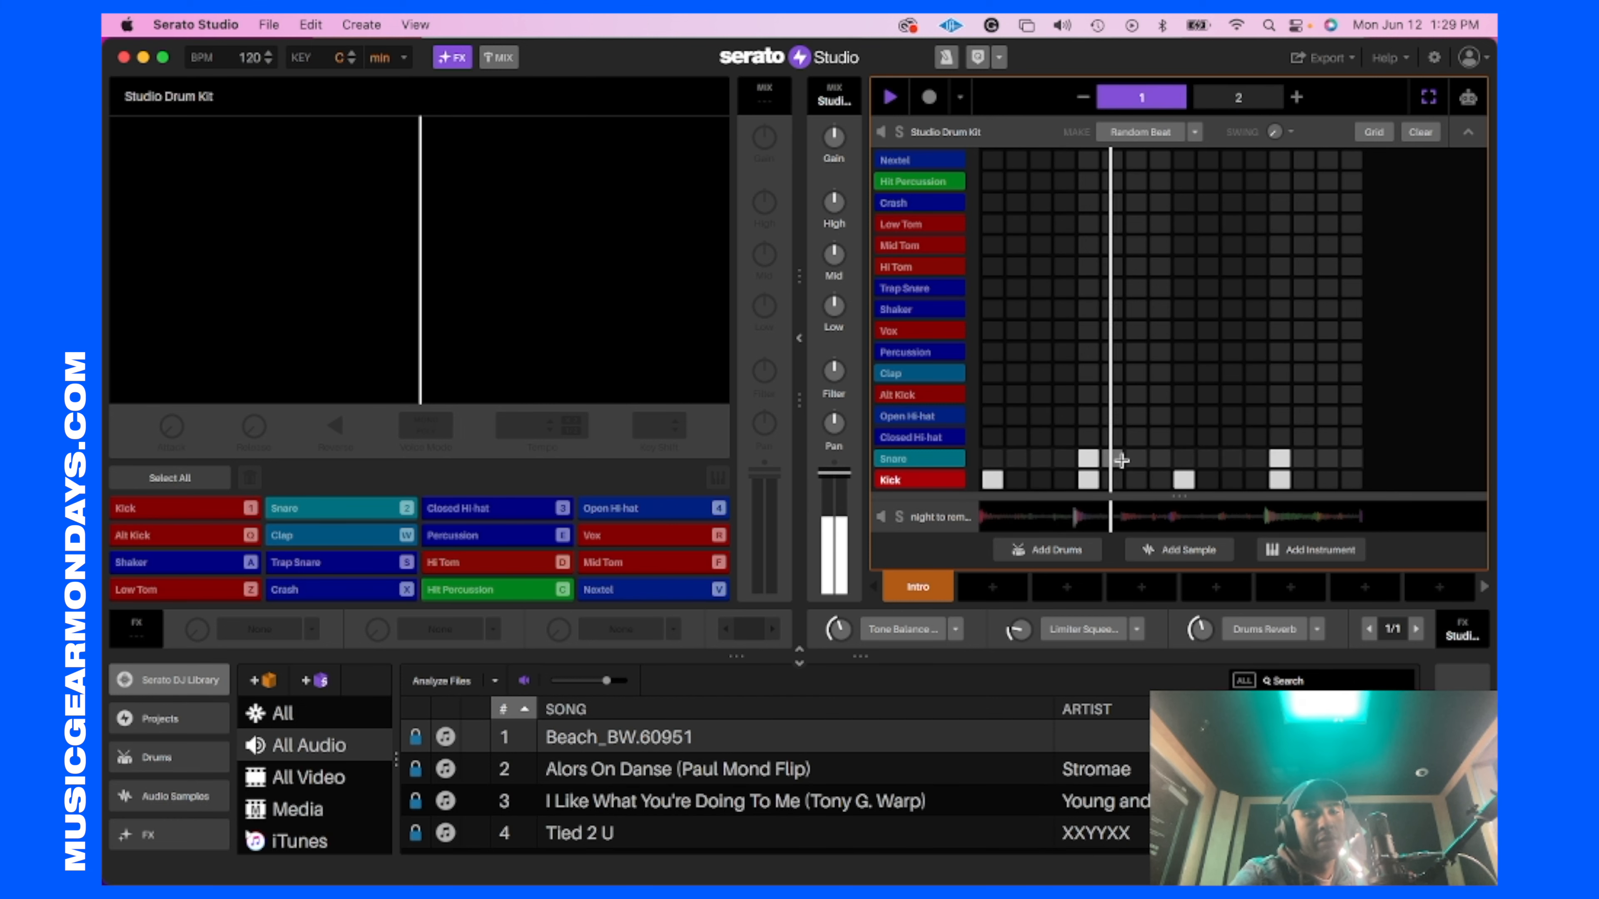
{"action": "left_click", "coordinate": [1245, 104]}
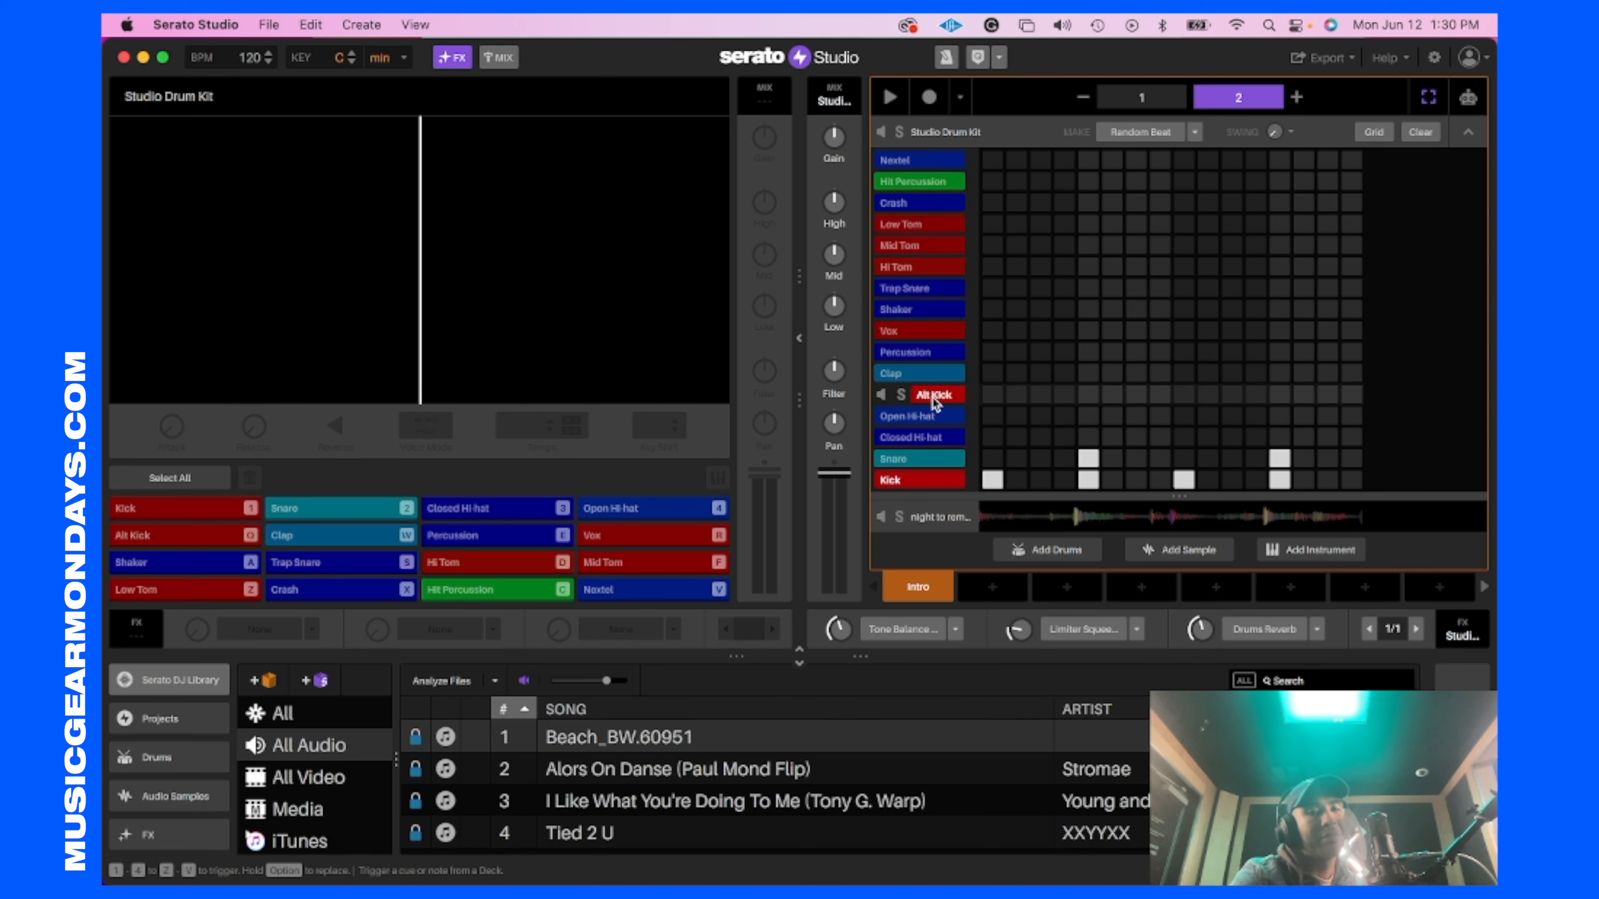
{"action": "key", "text": "space"}
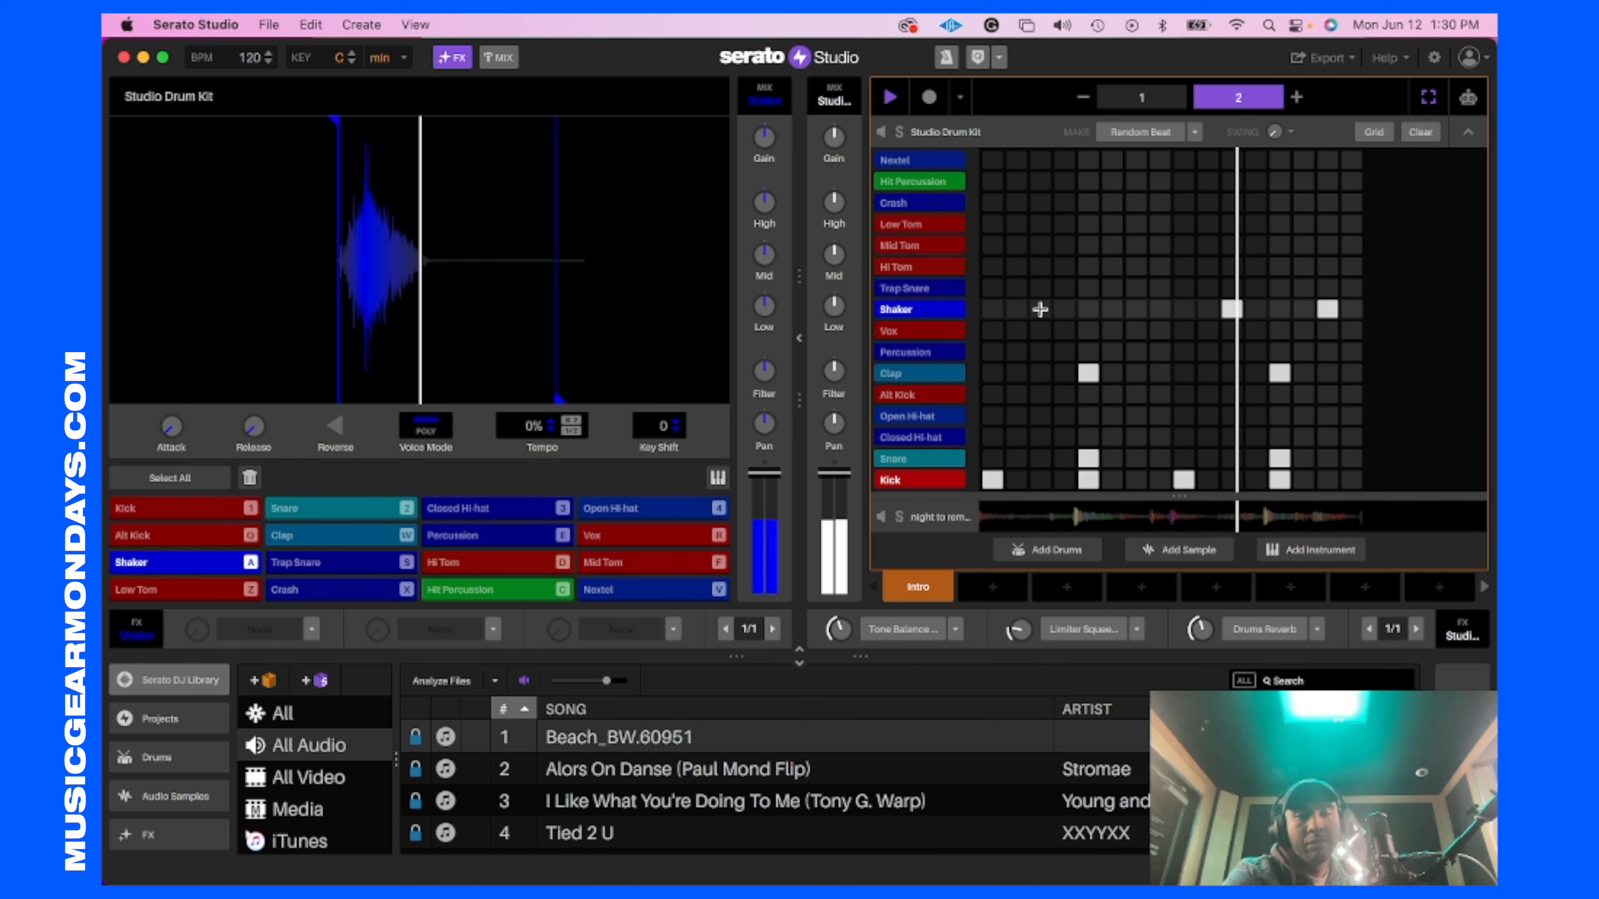
Step: Add claps on steps 5 and 13 and shakers on steps 3, 7, 11 and 15, and collapse the drum deck
{"action": "left_click", "coordinate": [1039, 310]}
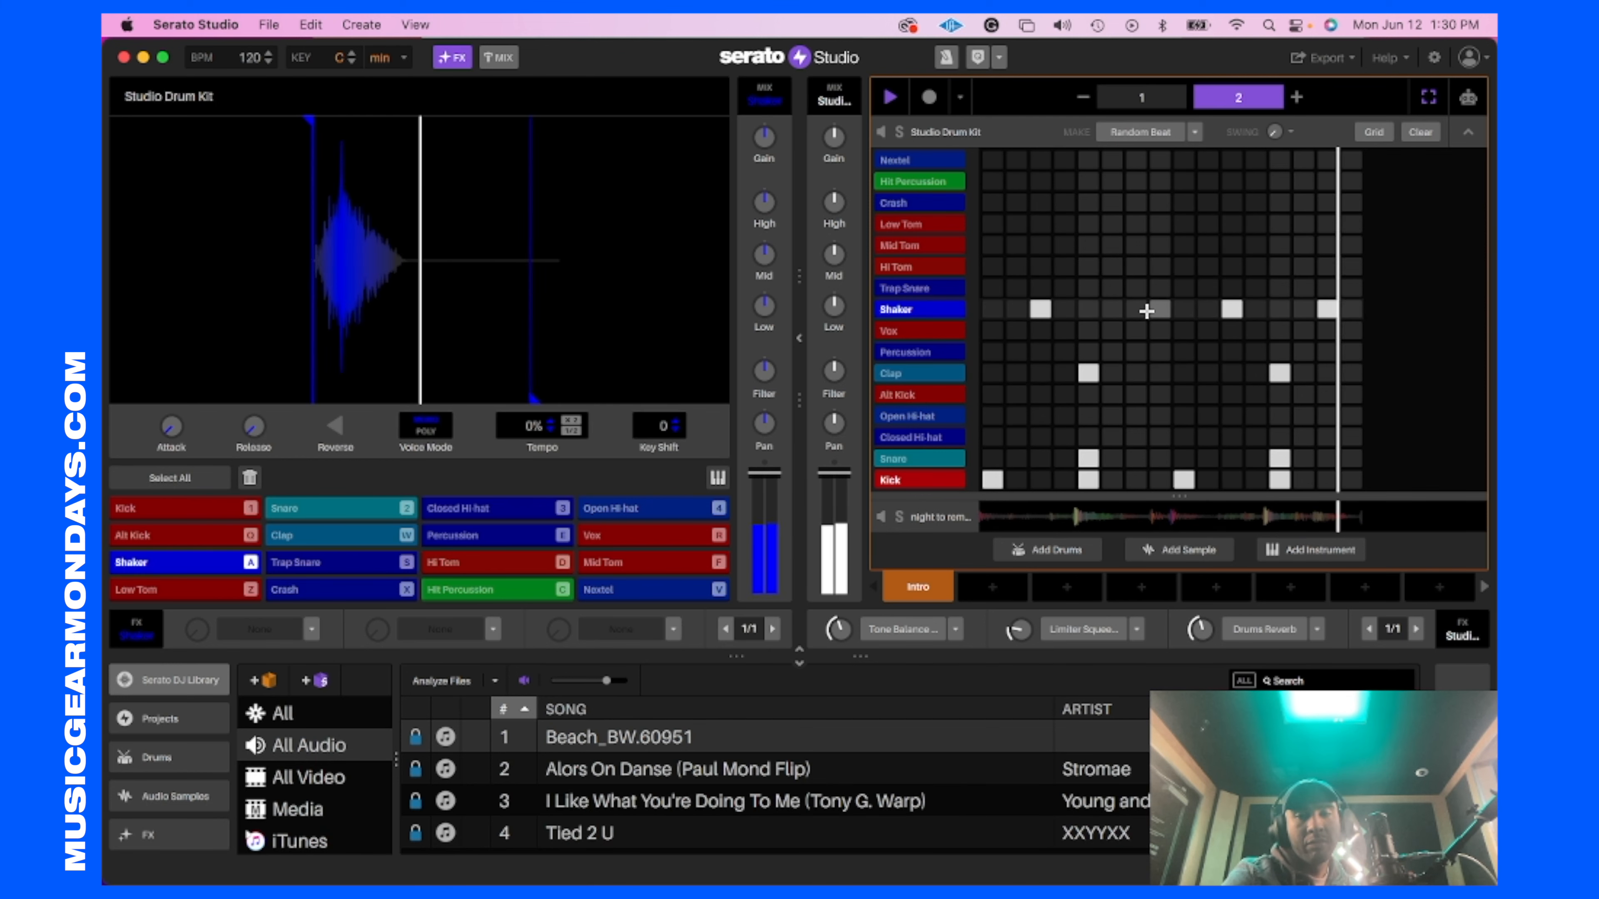
{"action": "left_click", "coordinate": [1137, 310]}
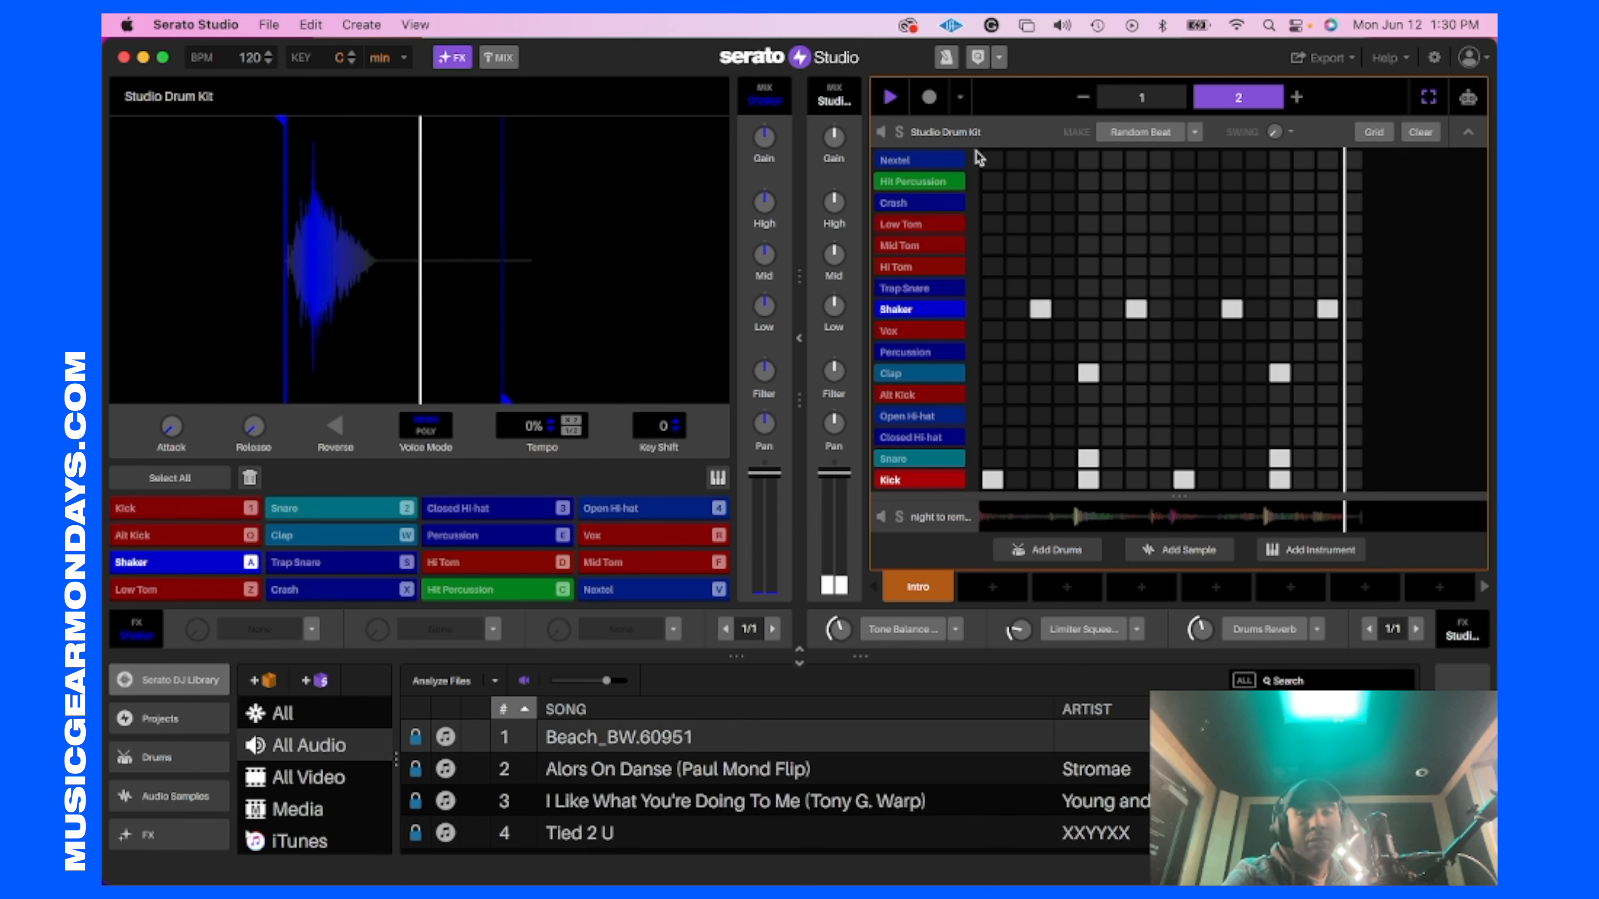
{"action": "left_click", "coordinate": [1469, 132]}
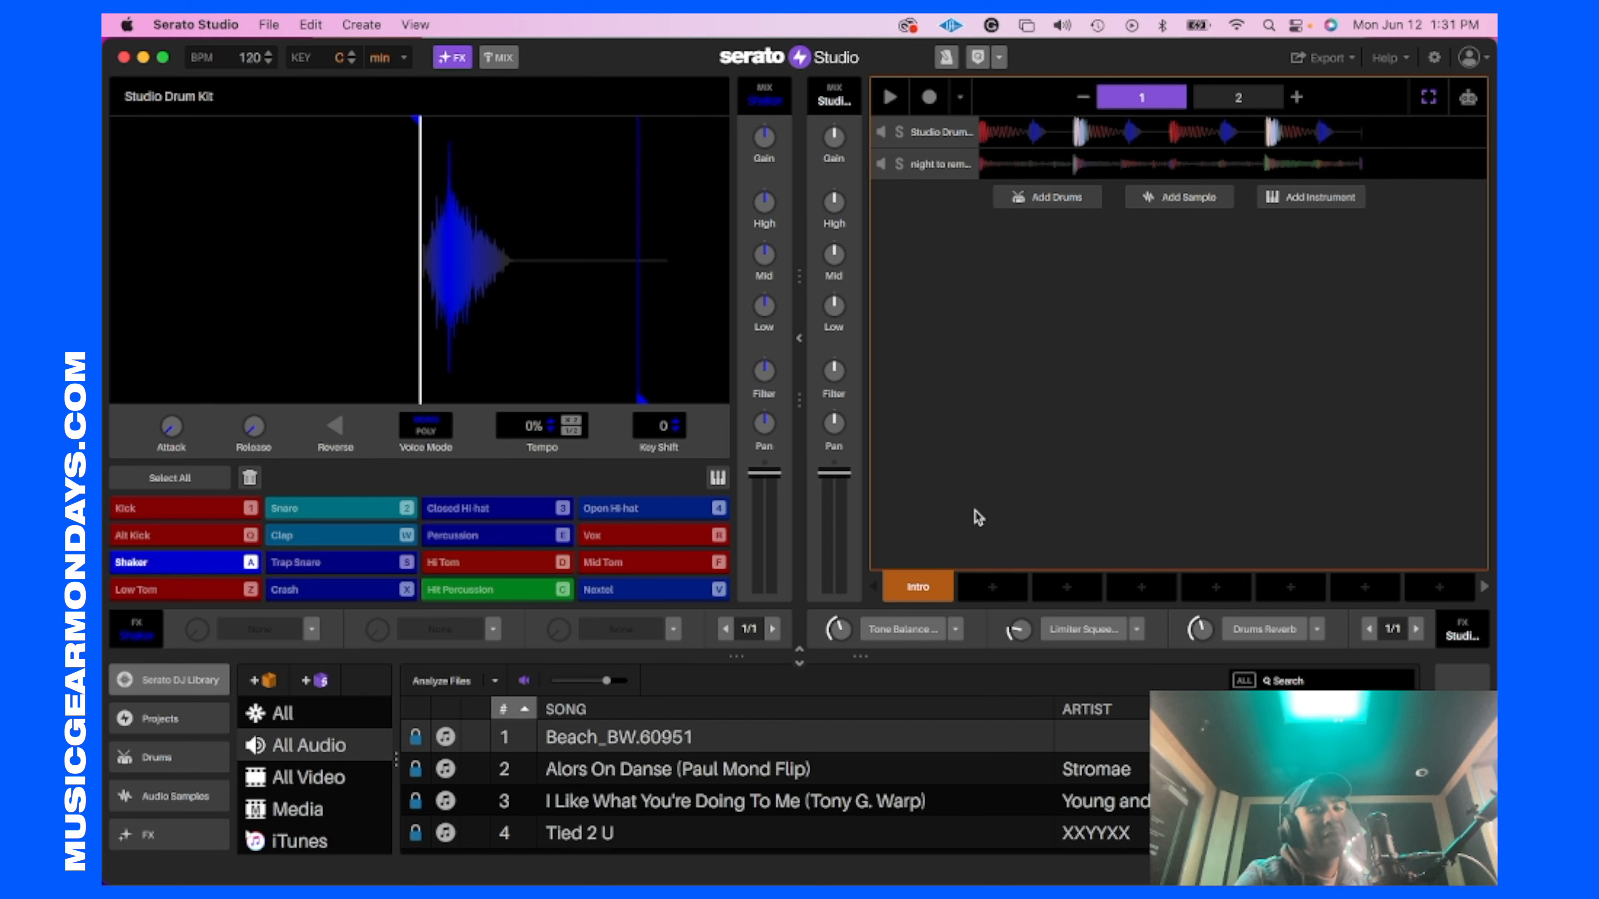
Step: Create Scene 2 from the intro, add closed hi-hats on odd-numbered steps and open hi-hats on 3, 7, 11 and 15 of page 2
{"action": "left_click", "coordinate": [987, 600]}
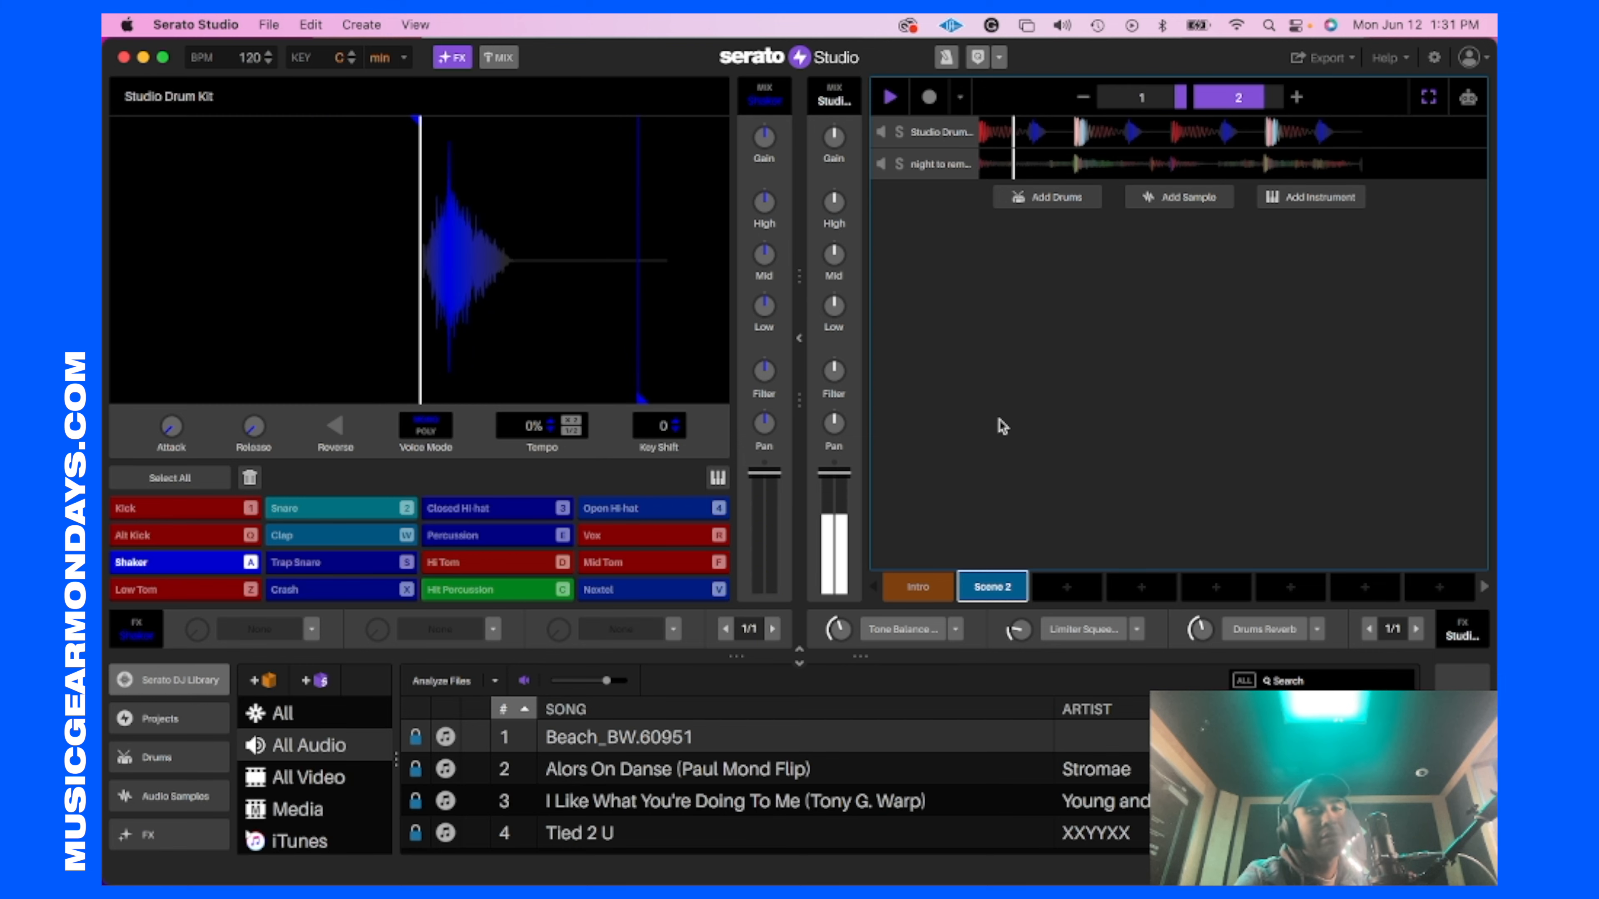
{"action": "left_click", "coordinate": [955, 139]}
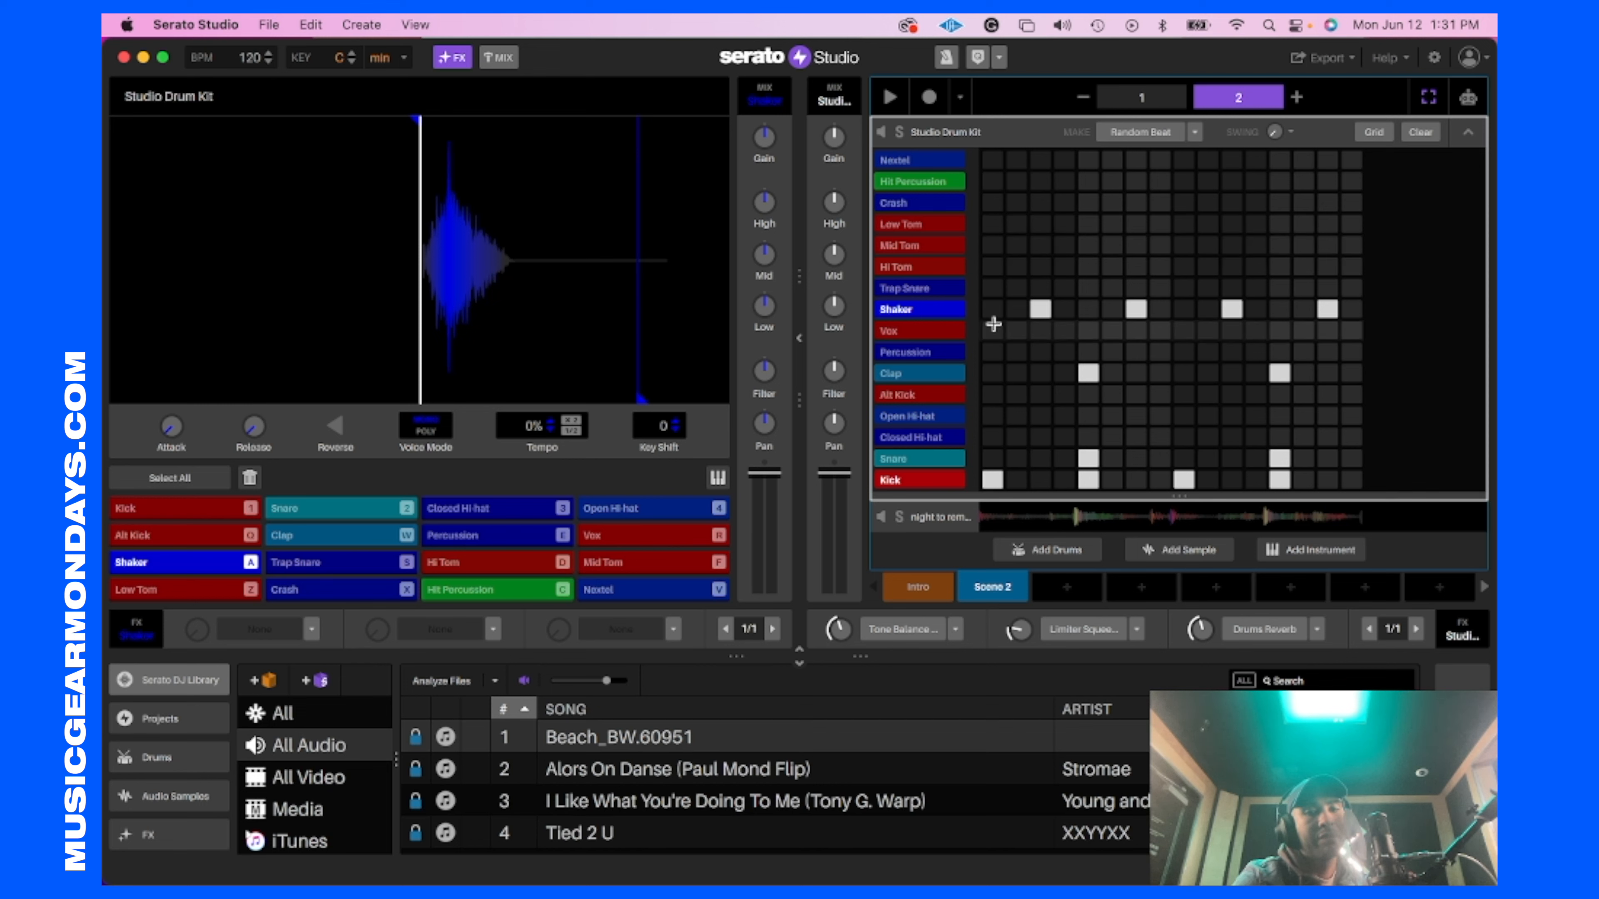
{"action": "key", "text": "space"}
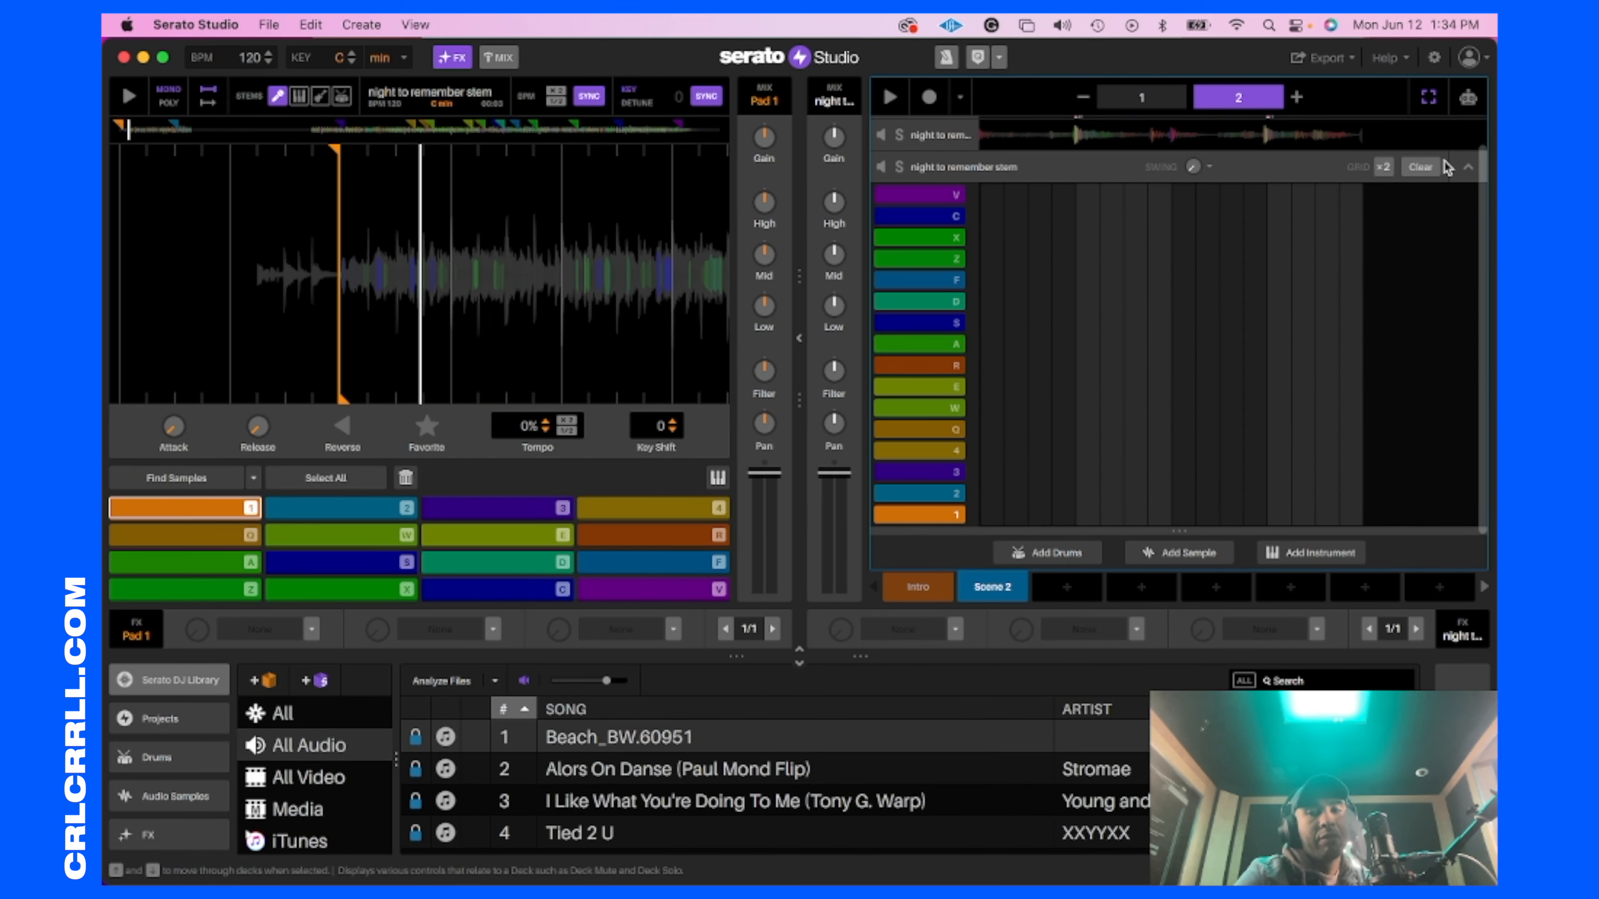
{"action": "left_click", "coordinate": [1467, 167]}
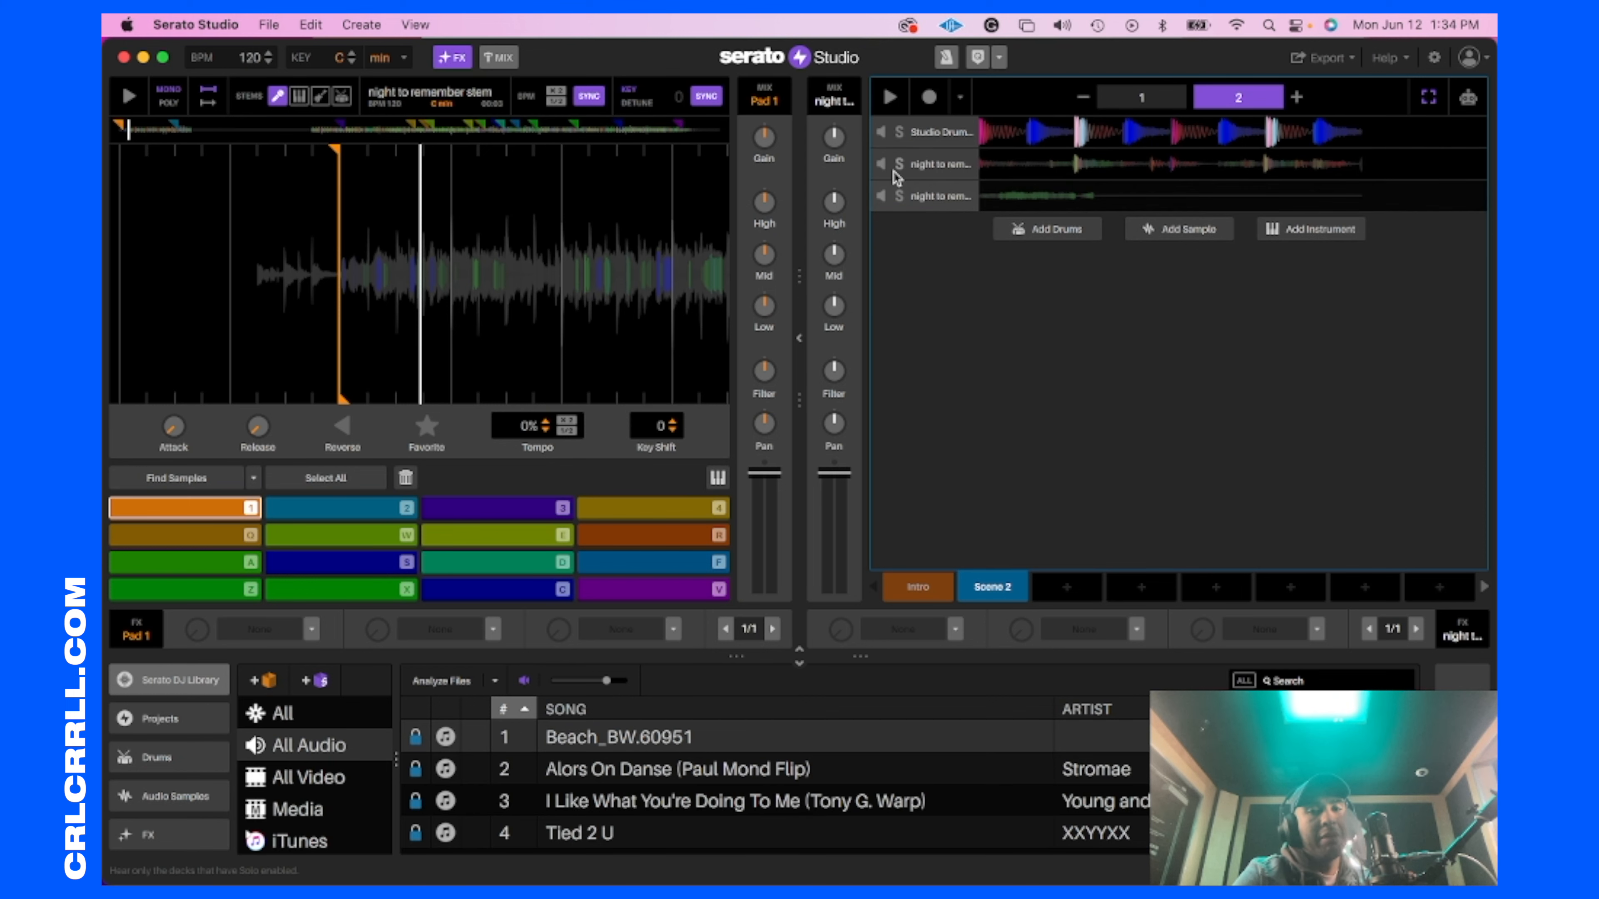
Step: Mute the drum kit and the lowest sample deck, and lay the Intro scene four times in a row on the song timeline
{"action": "left_click", "coordinate": [882, 132]}
{"action": "left_click", "coordinate": [881, 195]}
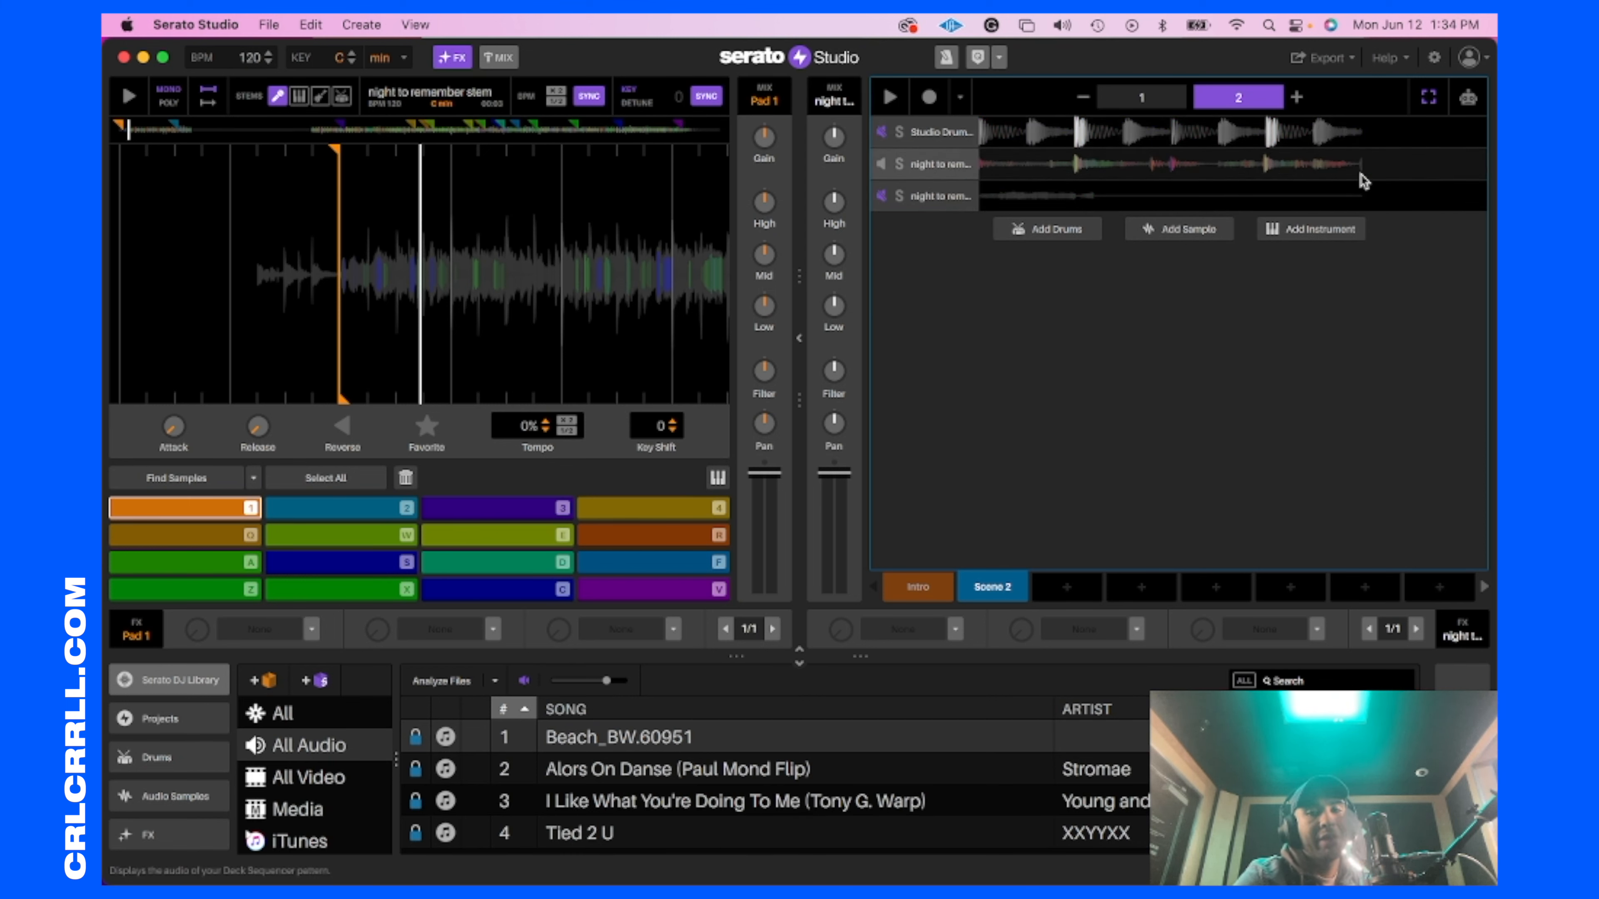
{"action": "left_click", "coordinate": [1461, 677]}
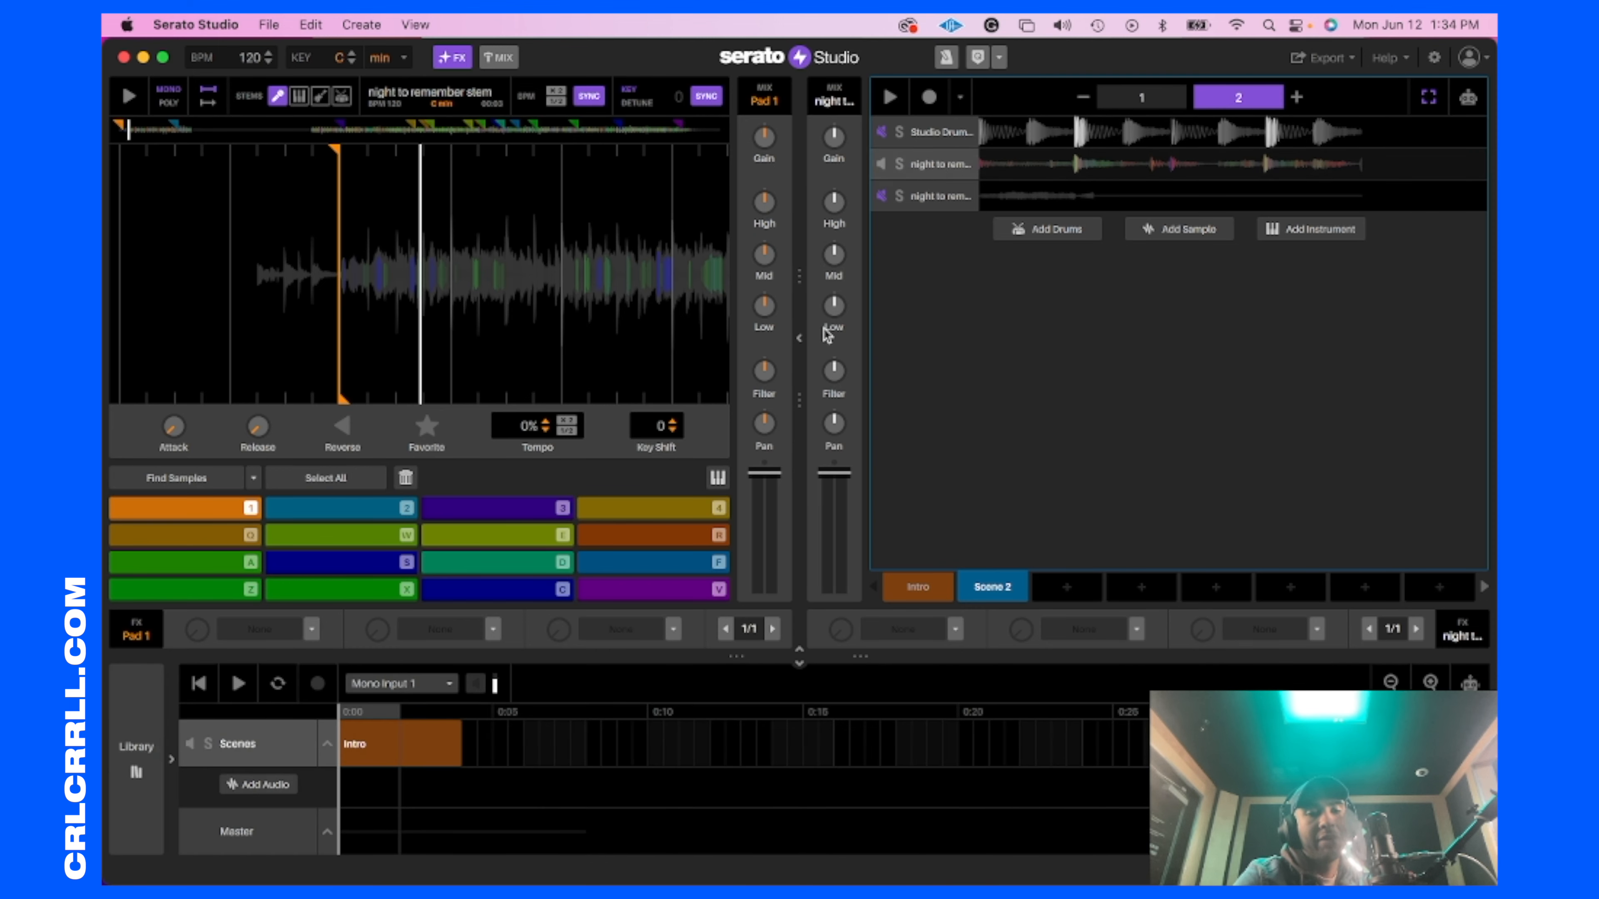
{"action": "left_click", "coordinate": [370, 742]}
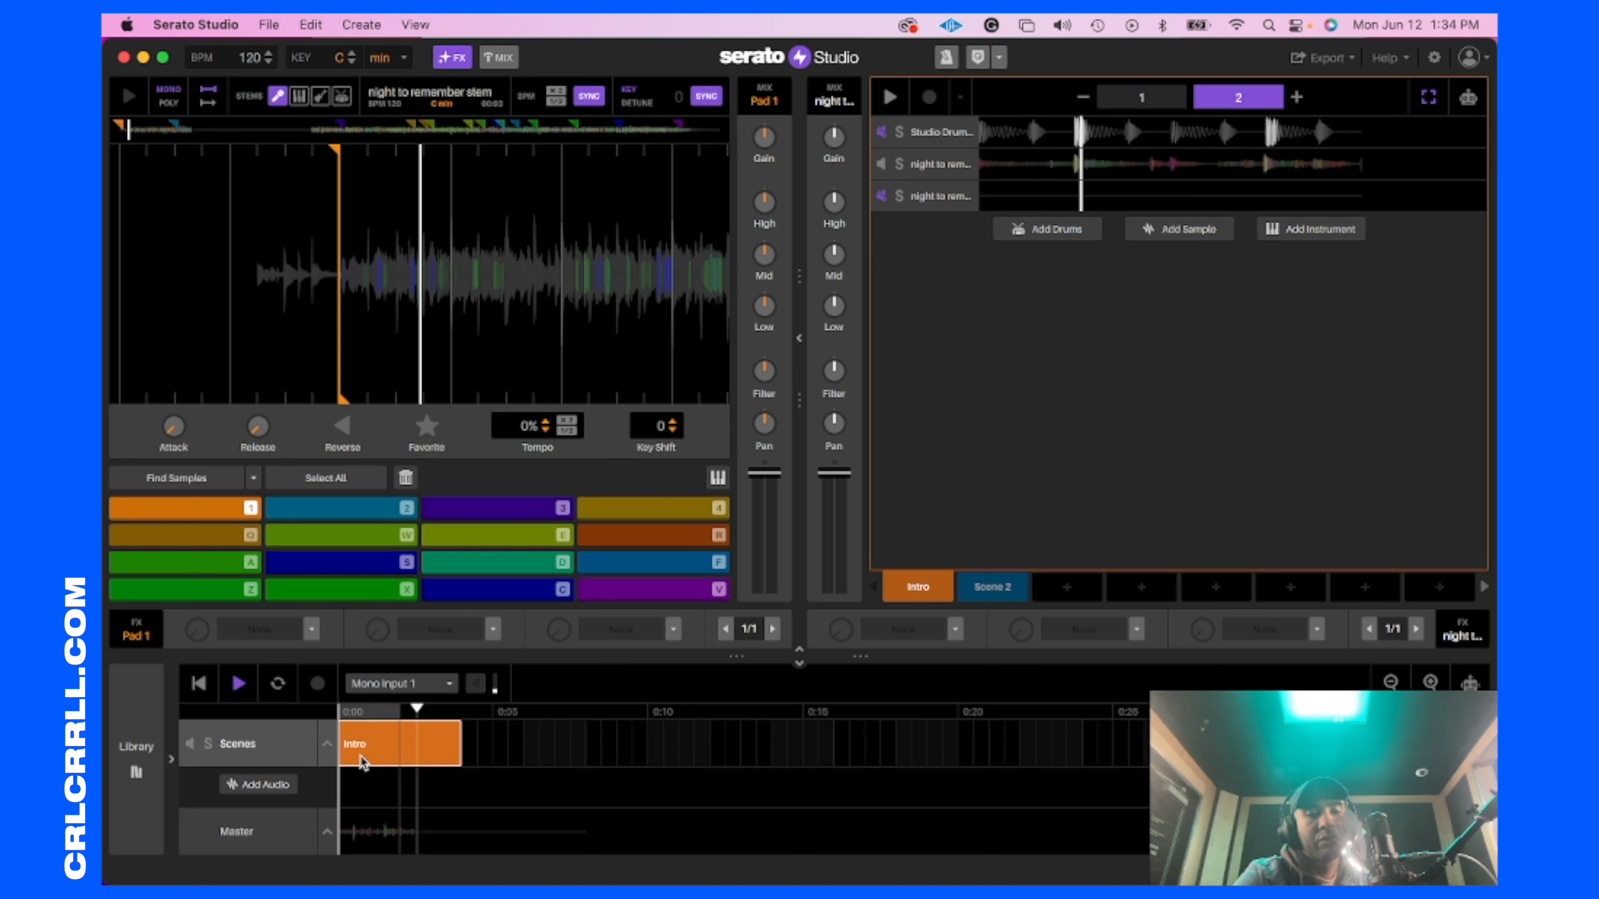
{"action": "left_click_drag", "start_coordinate": [380, 747], "coordinate": [629, 746]}
{"action": "left_click_drag", "start_coordinate": [634, 746], "coordinate": [759, 747]}
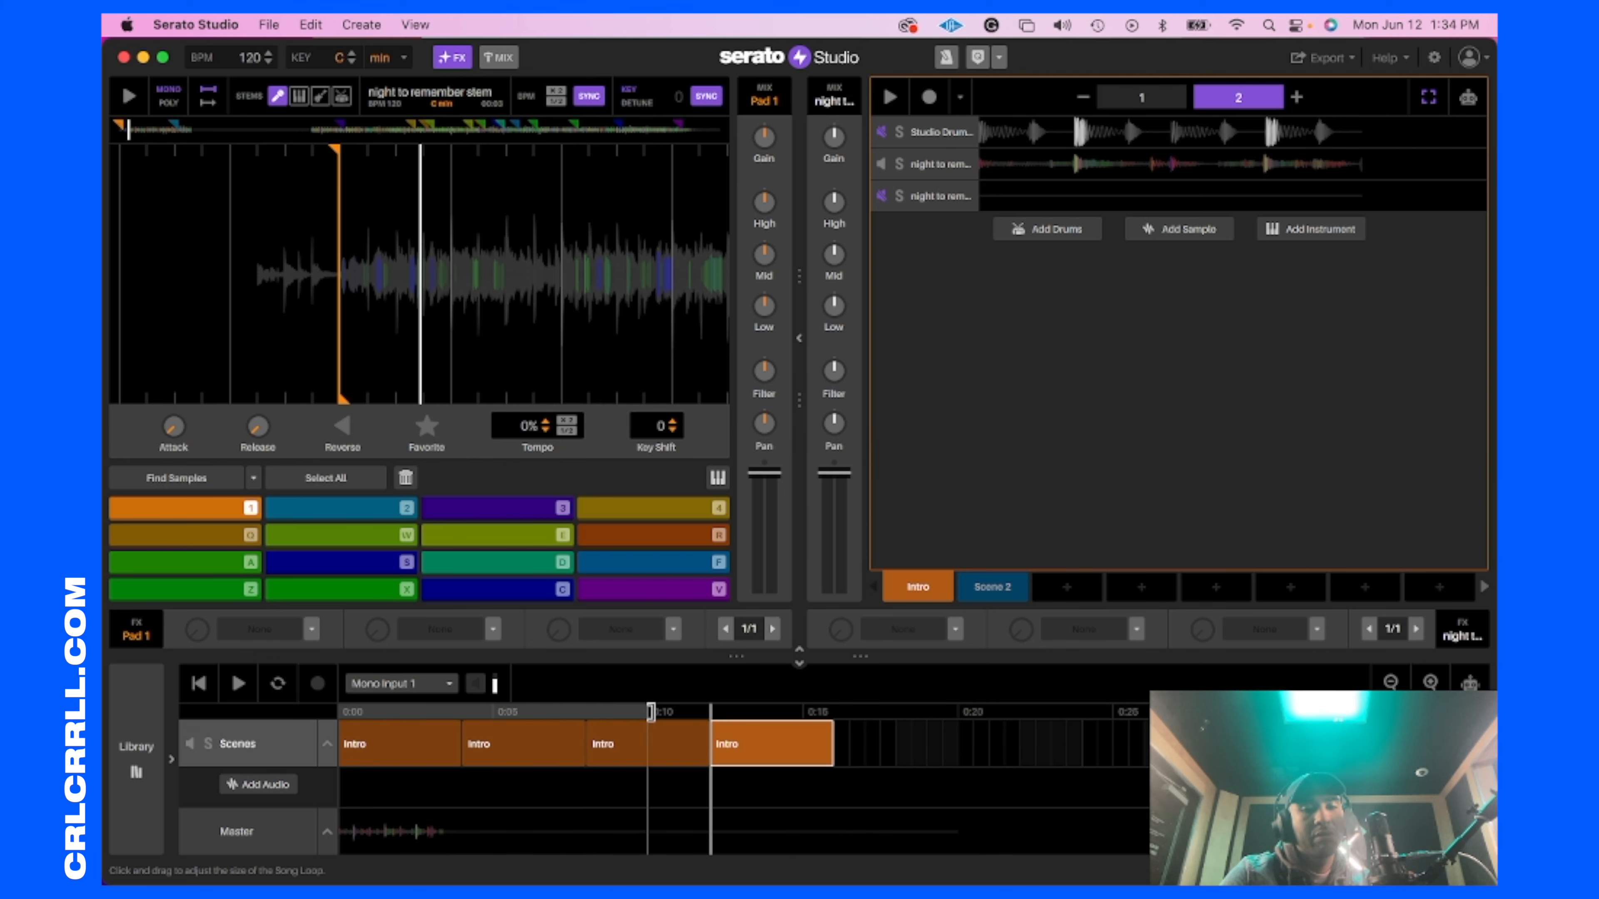
Step: Export the song master as a WAV file named "night to rem2" to the Desktop
{"action": "left_click", "coordinate": [267, 24]}
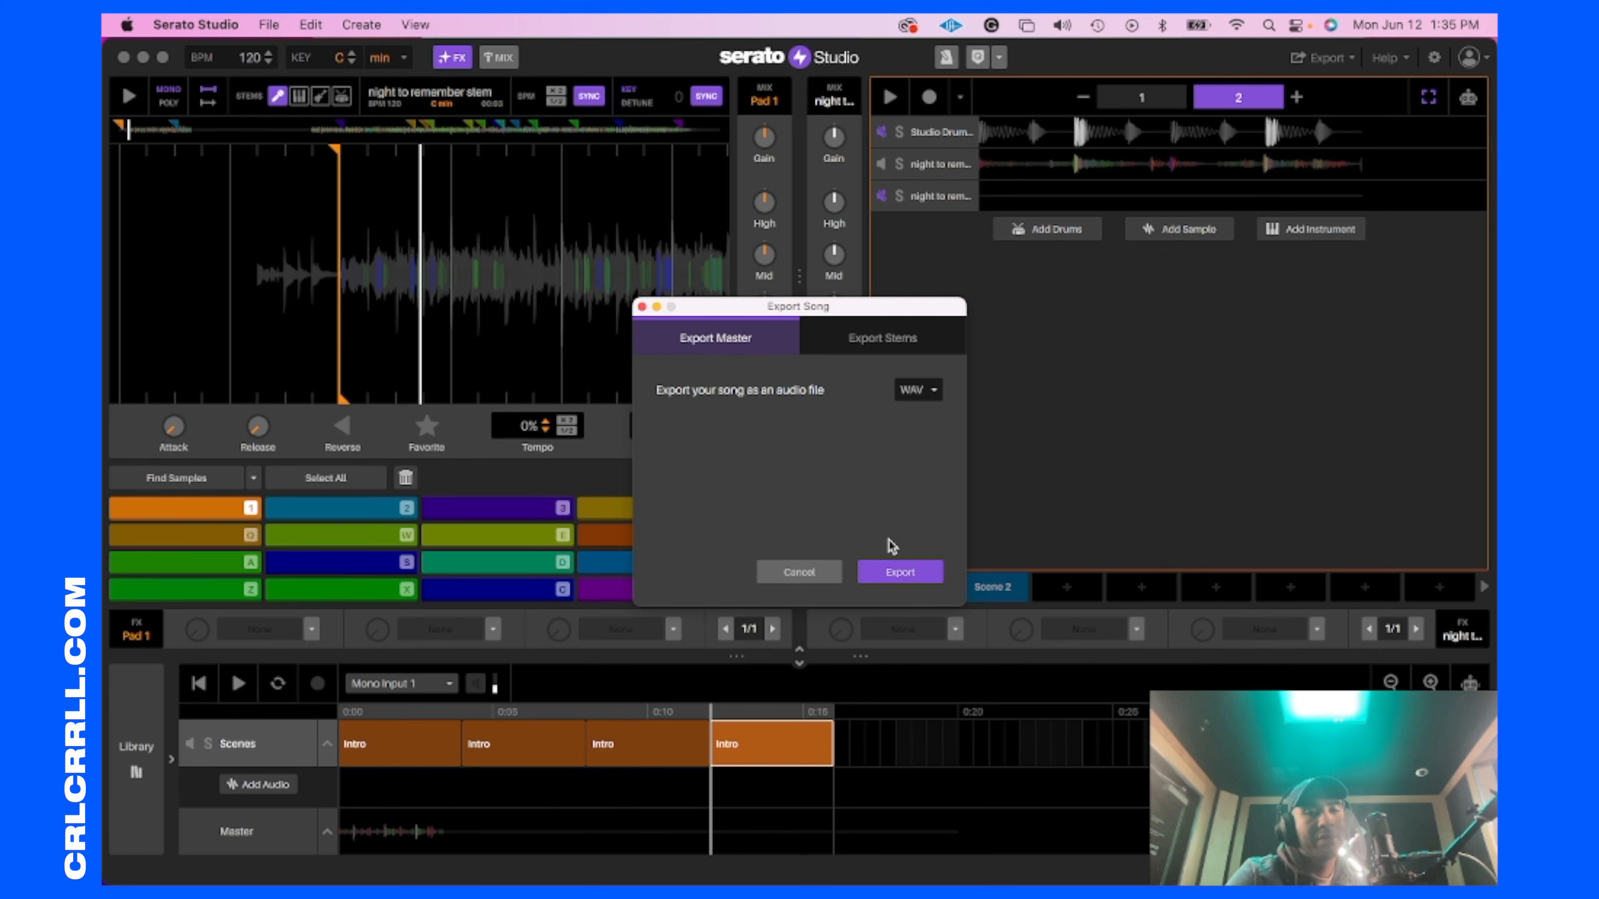
{"action": "left_click", "coordinate": [899, 570]}
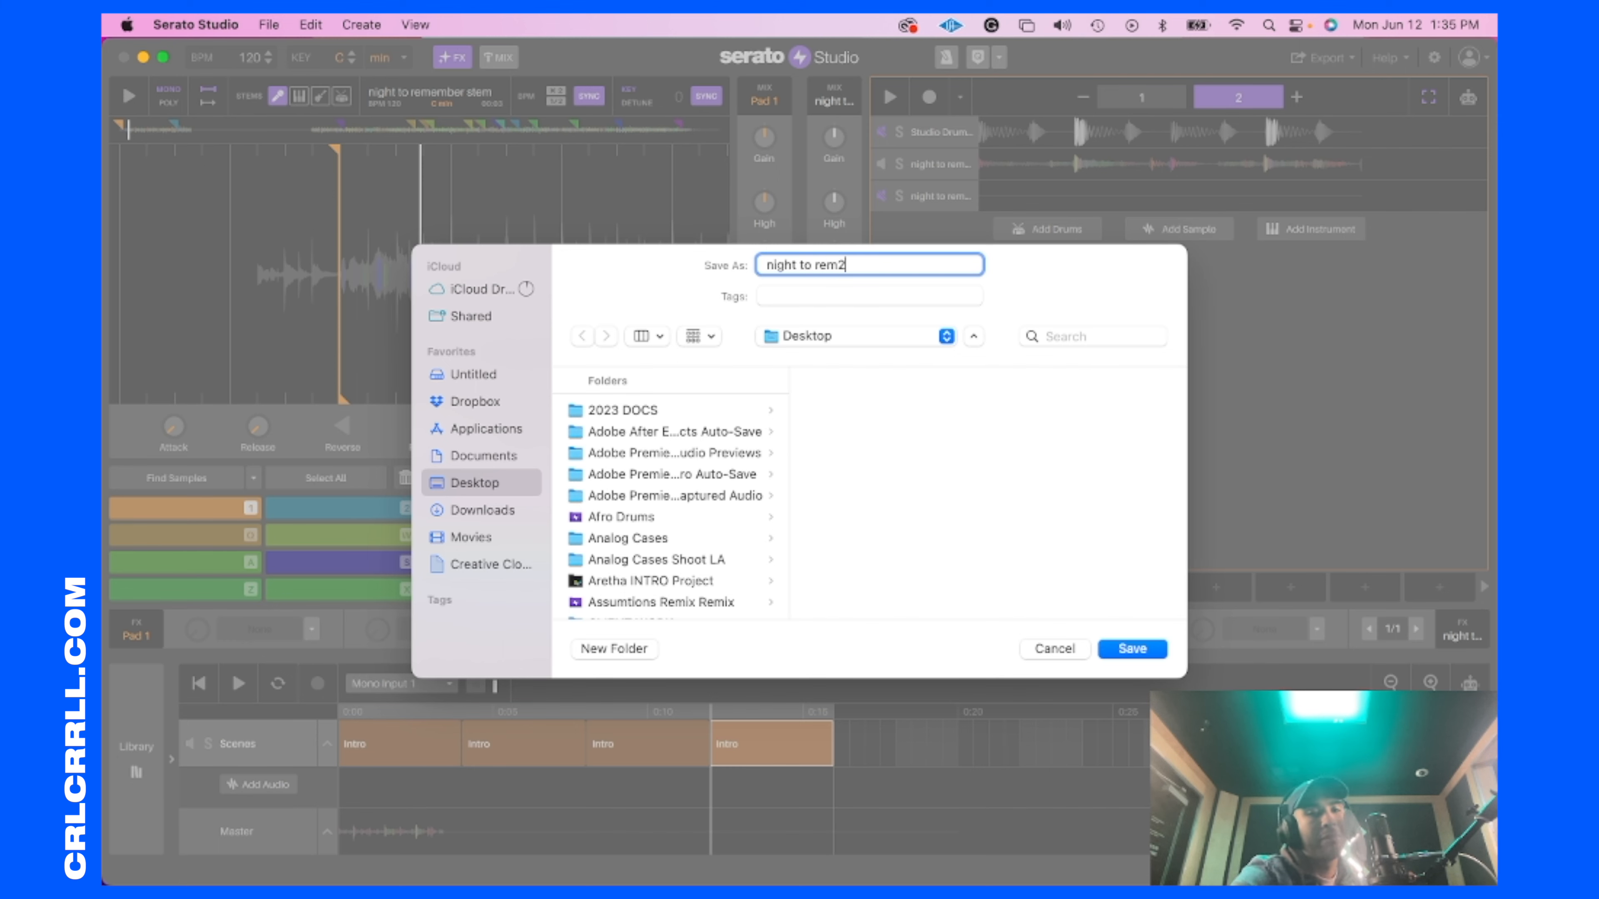
{"action": "type", "text": "night to rem2"}
{"action": "key", "text": "Return"}
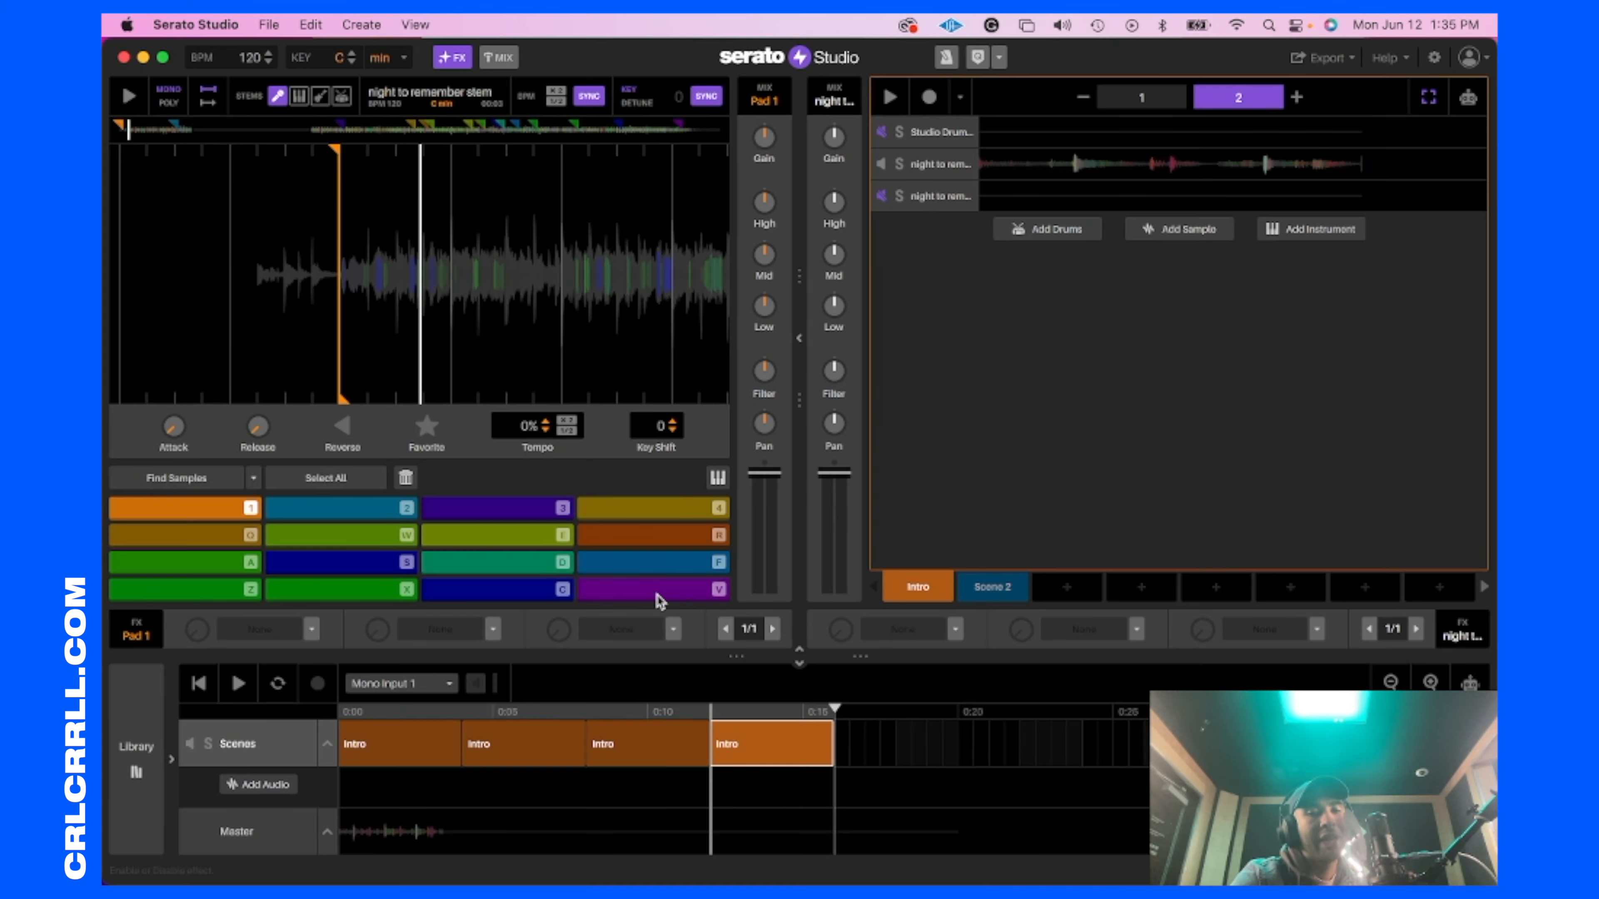
Step: Quit Serato Studio and play the Ableton Live arrangement from bar 49
{"action": "left_click", "coordinate": [245, 22]}
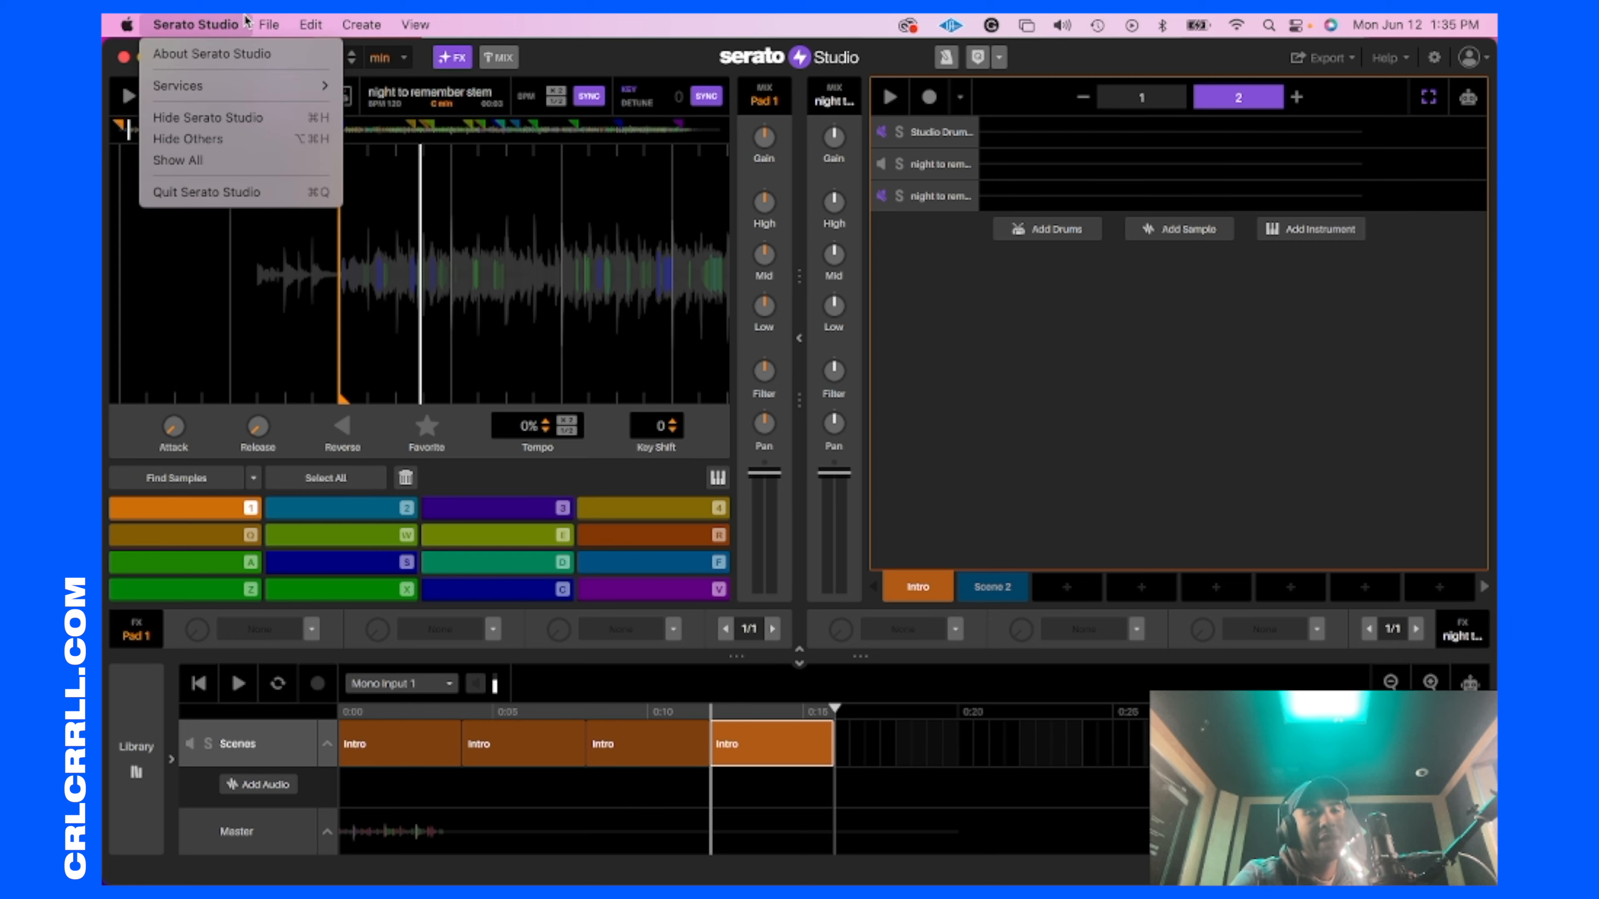
{"action": "left_click", "coordinate": [220, 193]}
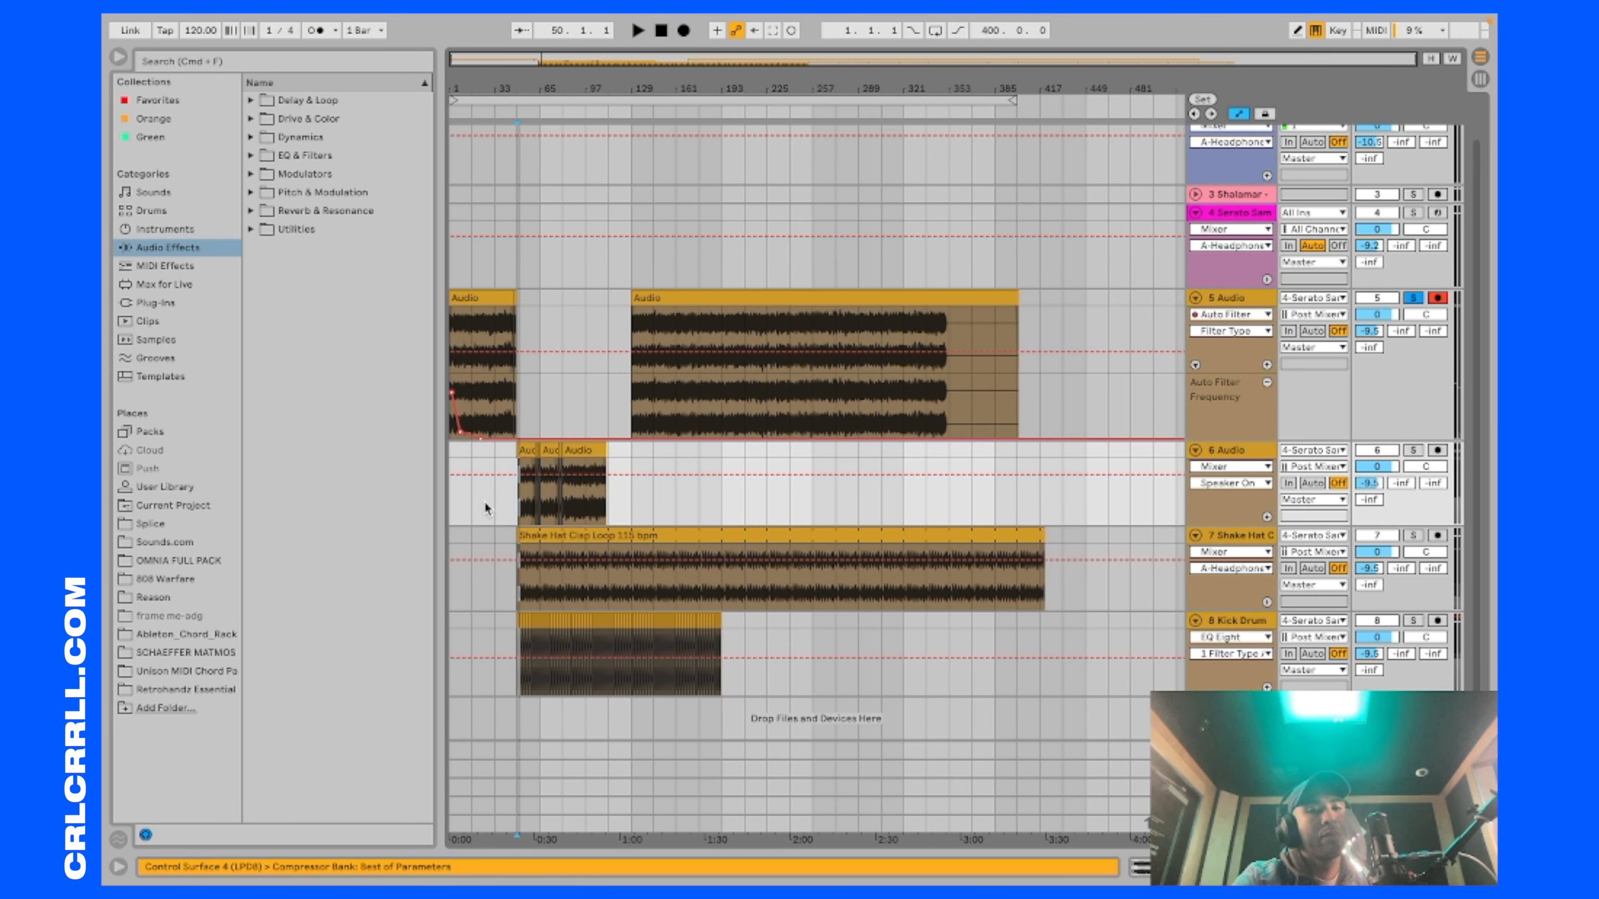
{"action": "key", "text": "space"}
{"action": "left_click", "coordinate": [1413, 298]}
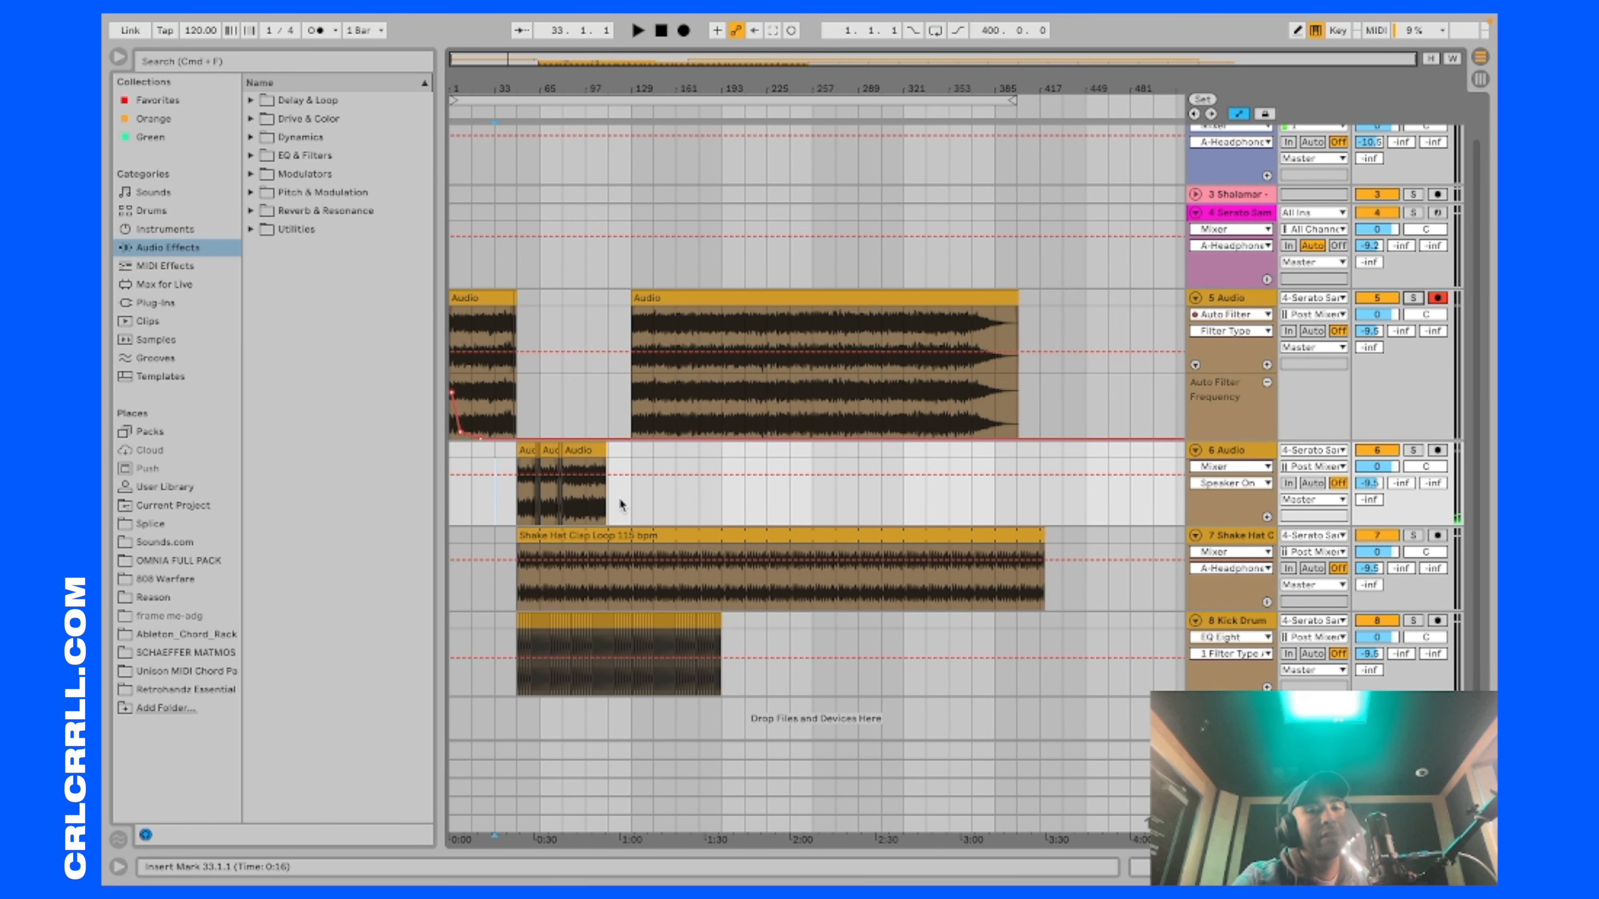
{"action": "left_click", "coordinate": [518, 511]}
{"action": "key", "text": "space"}
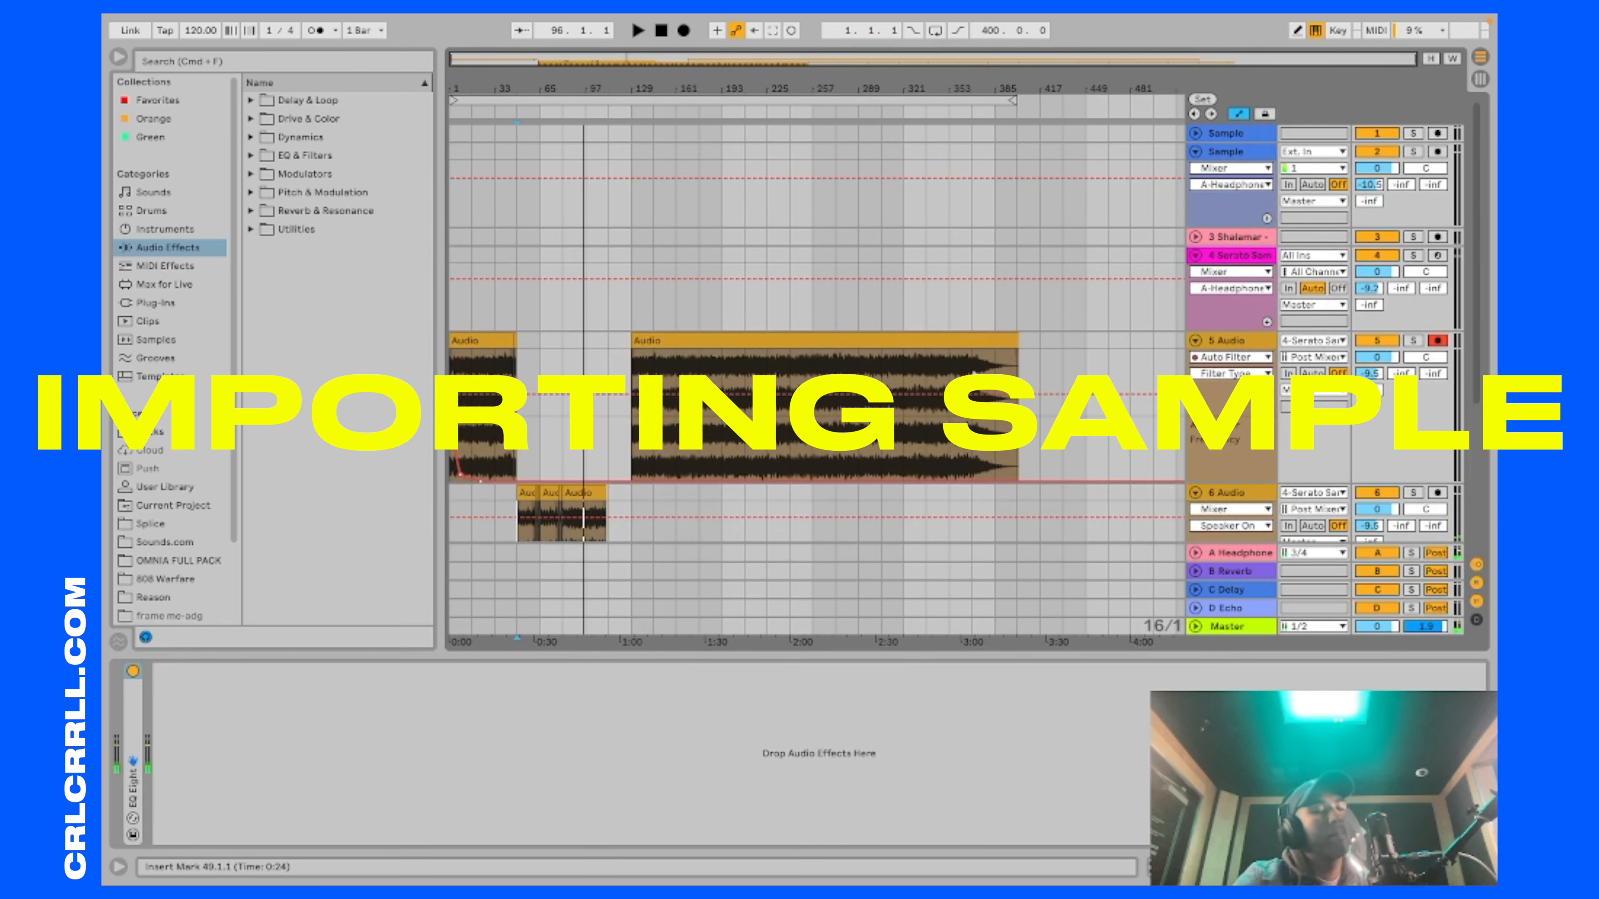
Step: Import the exported night to rem2 file onto a new audio track and set its A-Headphone send to -9.2 dB
{"action": "key", "text": "ctrl+Right"}
{"action": "left_click_drag", "start_coordinate": [1424, 287], "coordinate": [890, 501]}
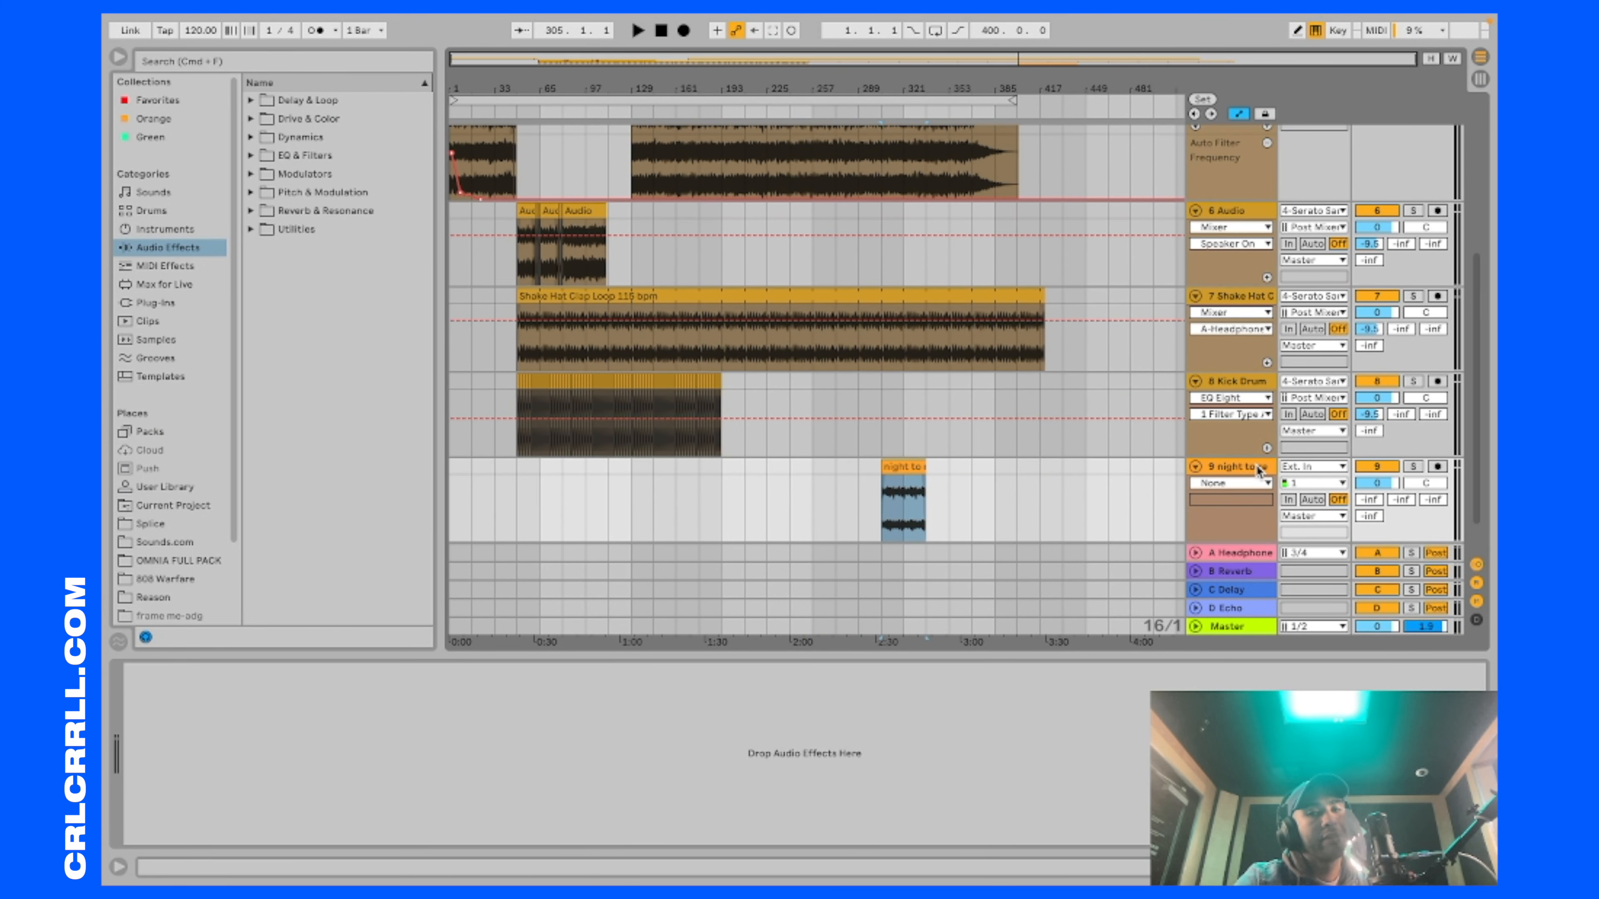
{"action": "left_click", "coordinate": [1479, 85]}
{"action": "scroll", "coordinate": [1004, 659], "scroll_direction": "right", "scroll_amount": 7}
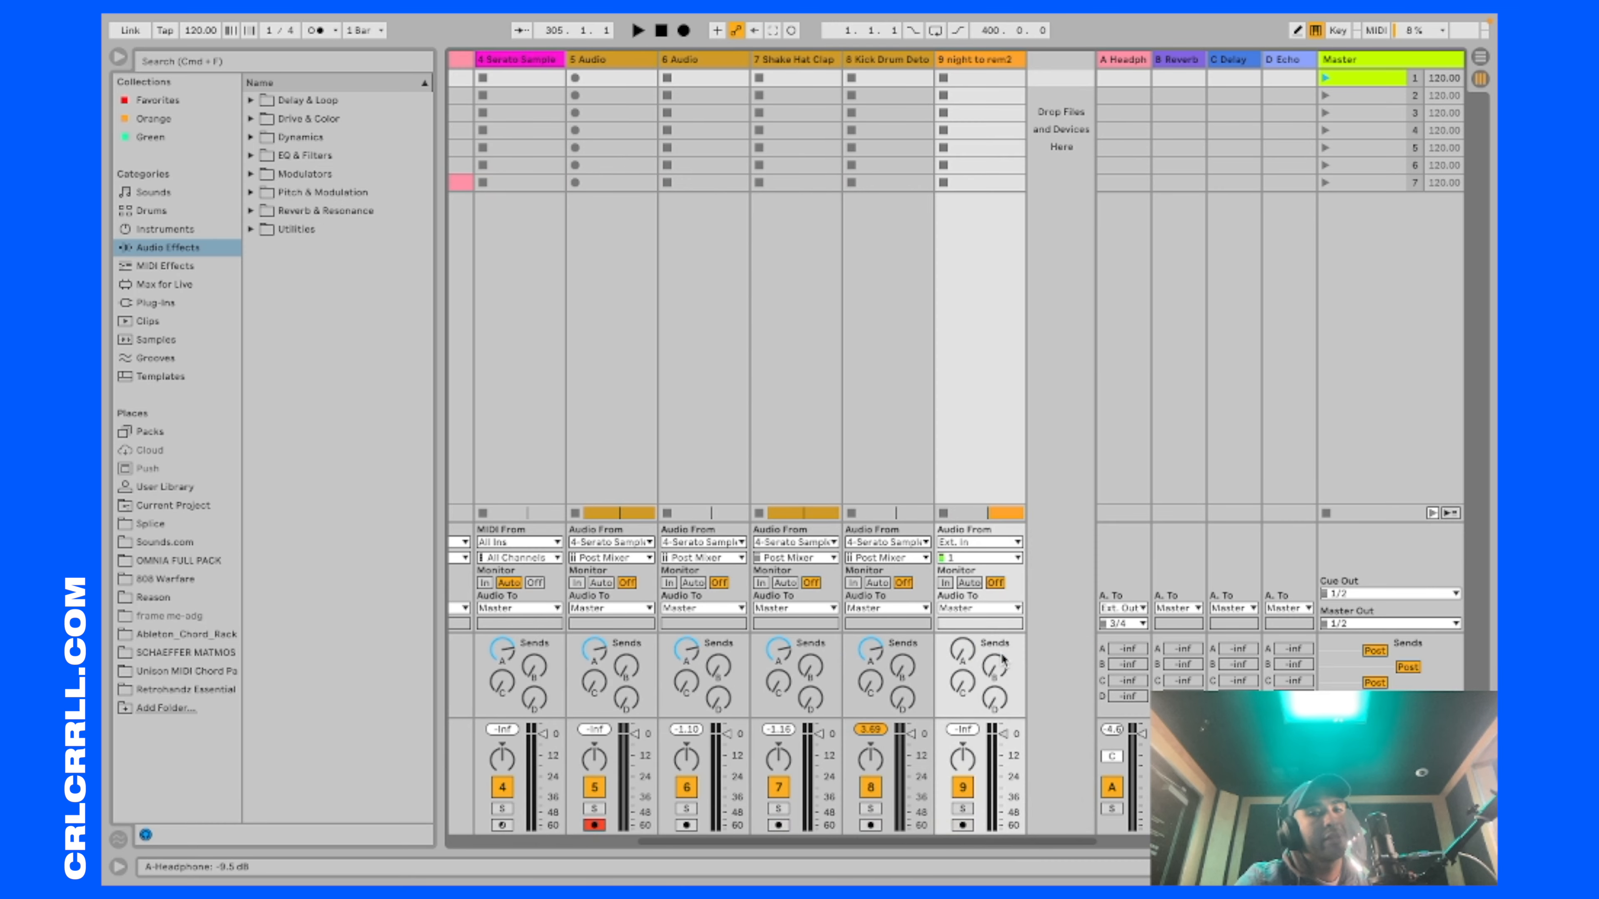
{"action": "key", "text": "Tab"}
Step: Move the night to rem2 clip to bar 49, play it soloed and raise its gain to 6.81 dB
{"action": "left_click_drag", "start_coordinate": [906, 479], "coordinate": [546, 493]}
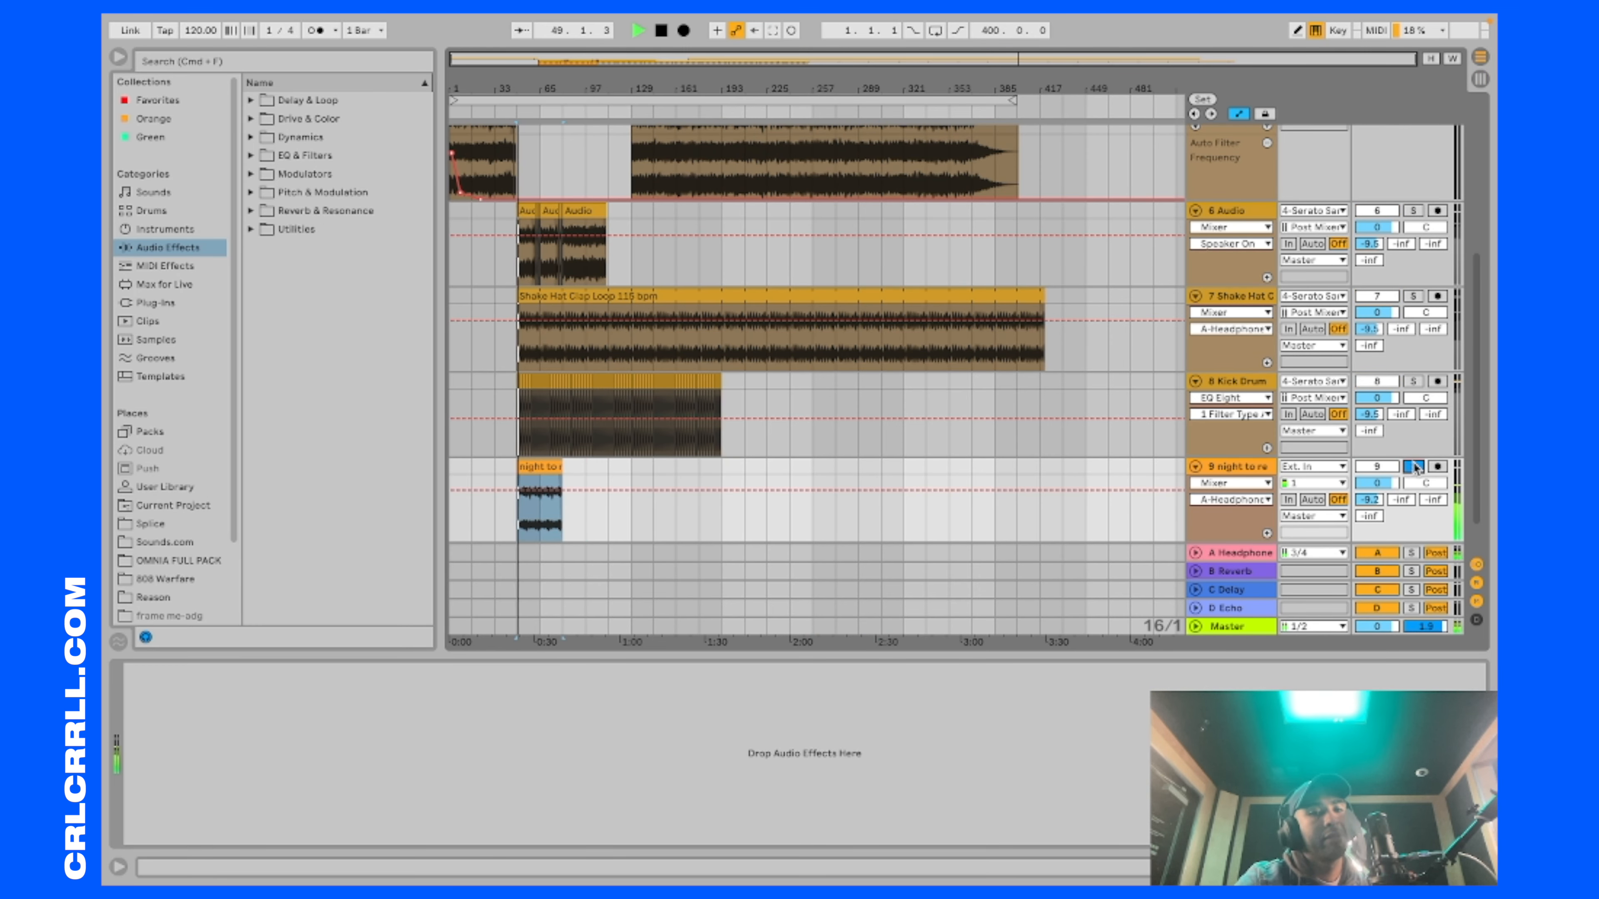
{"action": "double_click", "coordinate": [545, 466]}
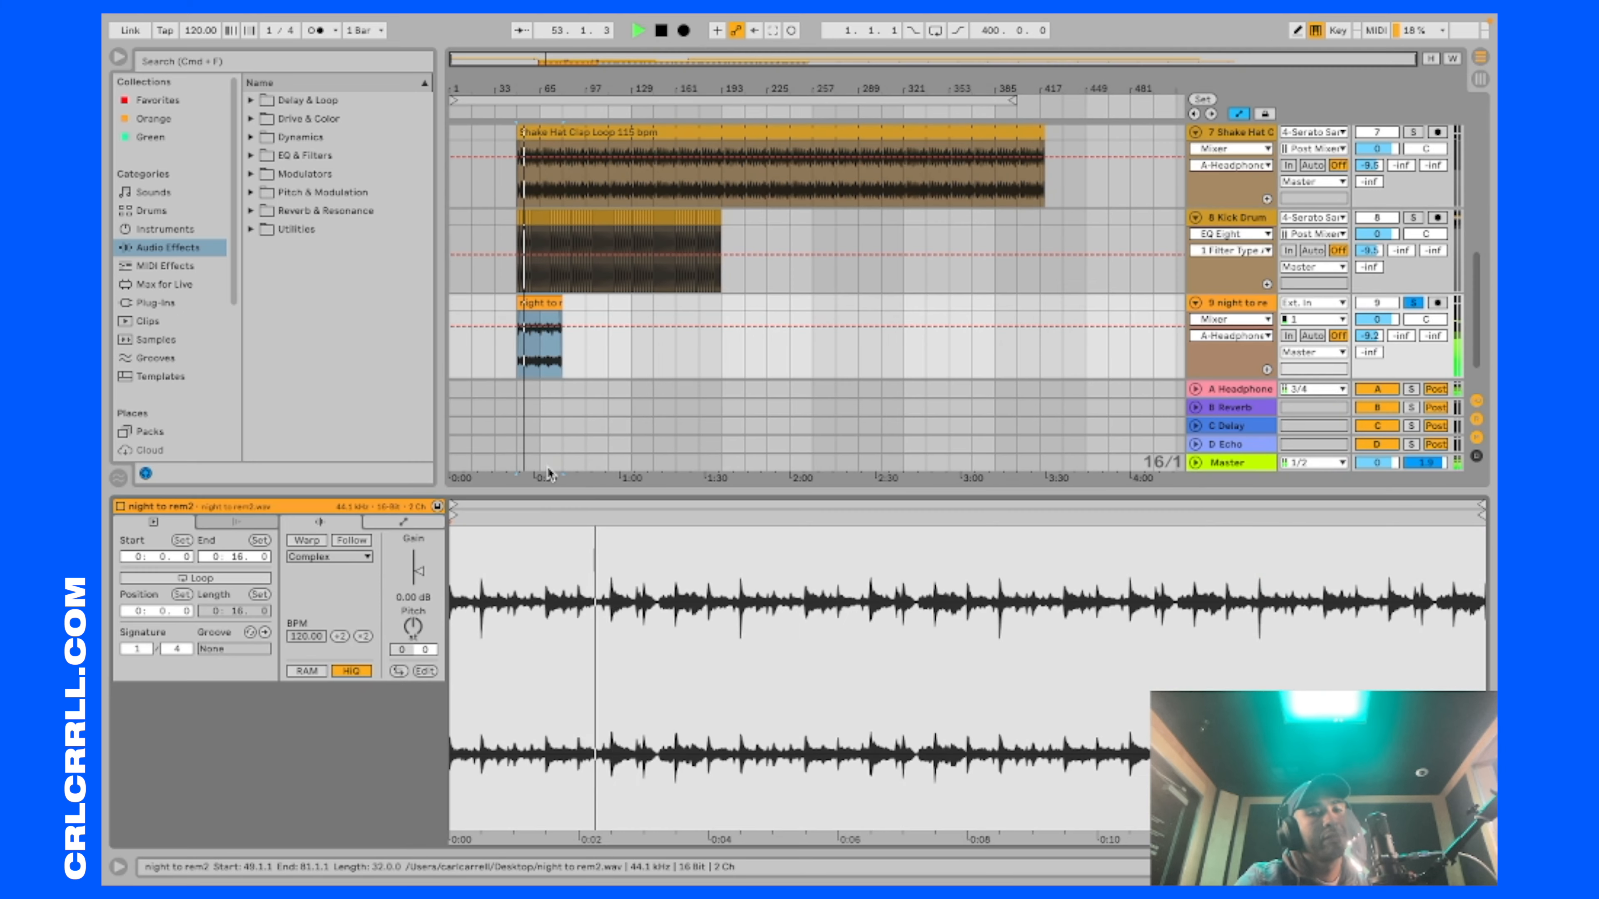
{"action": "left_click_drag", "start_coordinate": [420, 577], "coordinate": [420, 564]}
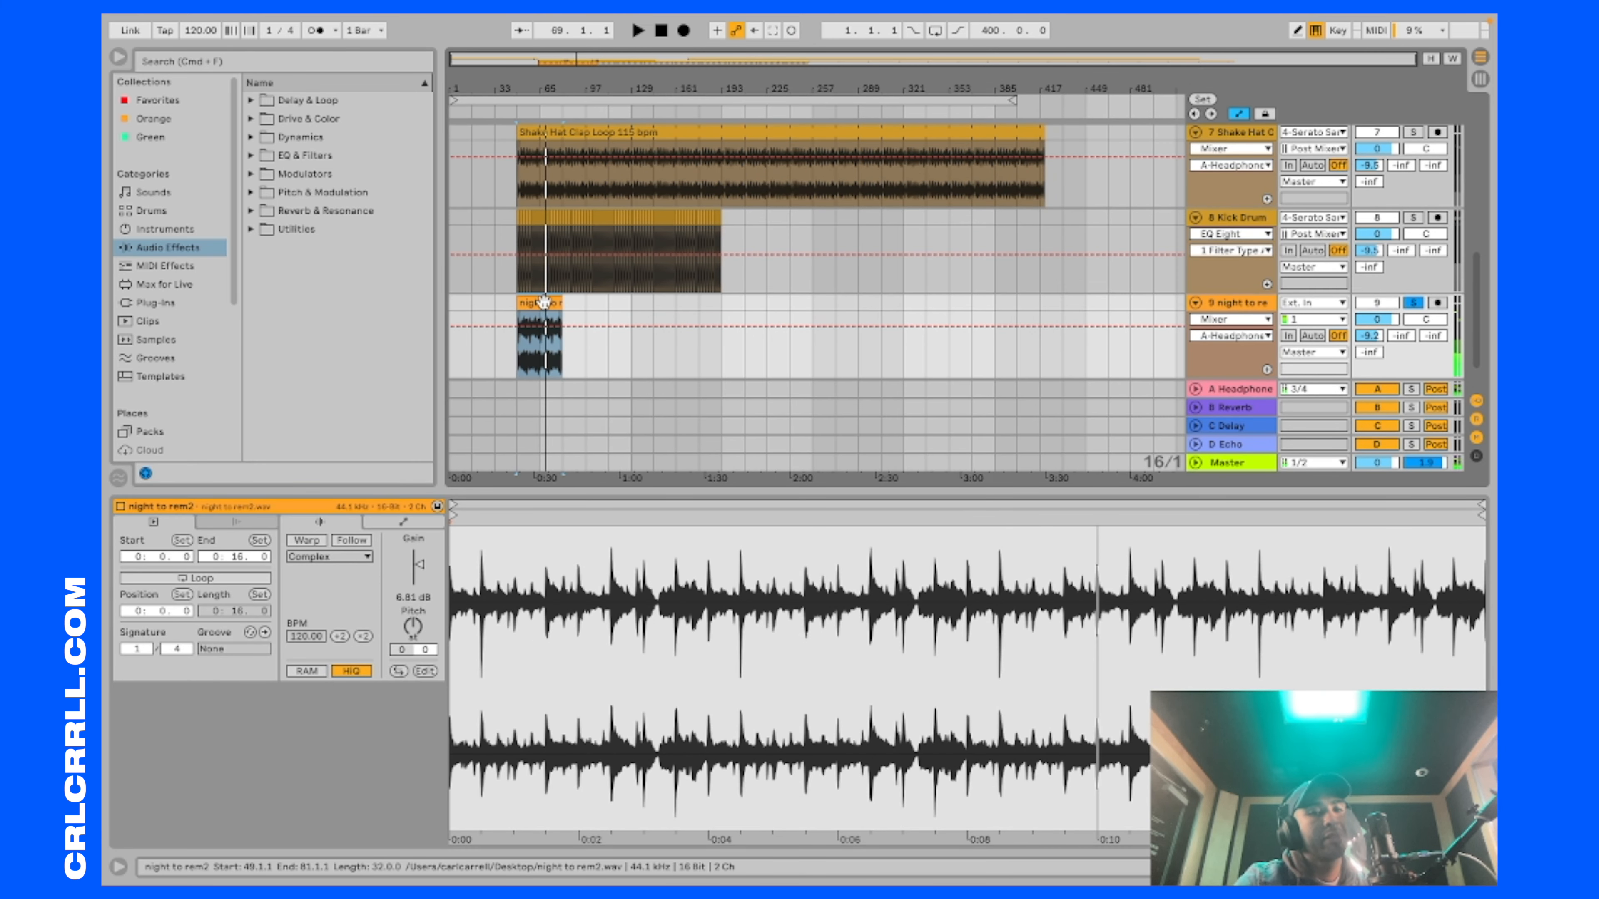
Step: Duplicate the night to rem2 clip three times in a row and play from bar 49 with the Kick Drum track also soloed
{"action": "key", "text": "super+d"}
{"action": "key", "text": "super+d"}
{"action": "key", "text": "super+d"}
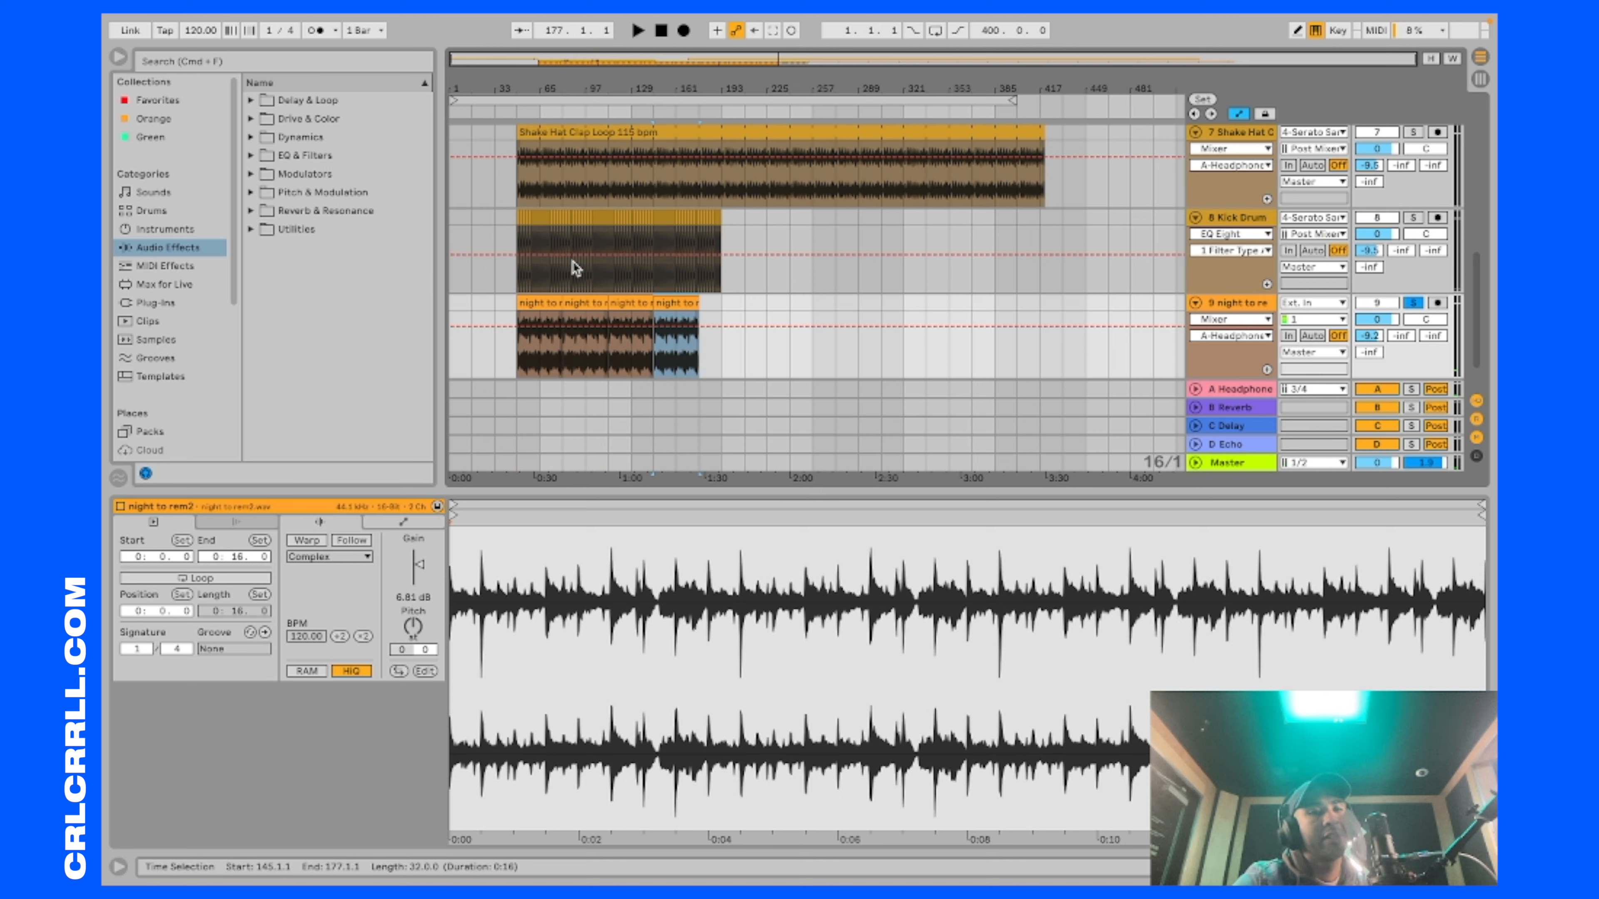
{"action": "left_click", "coordinate": [513, 386]}
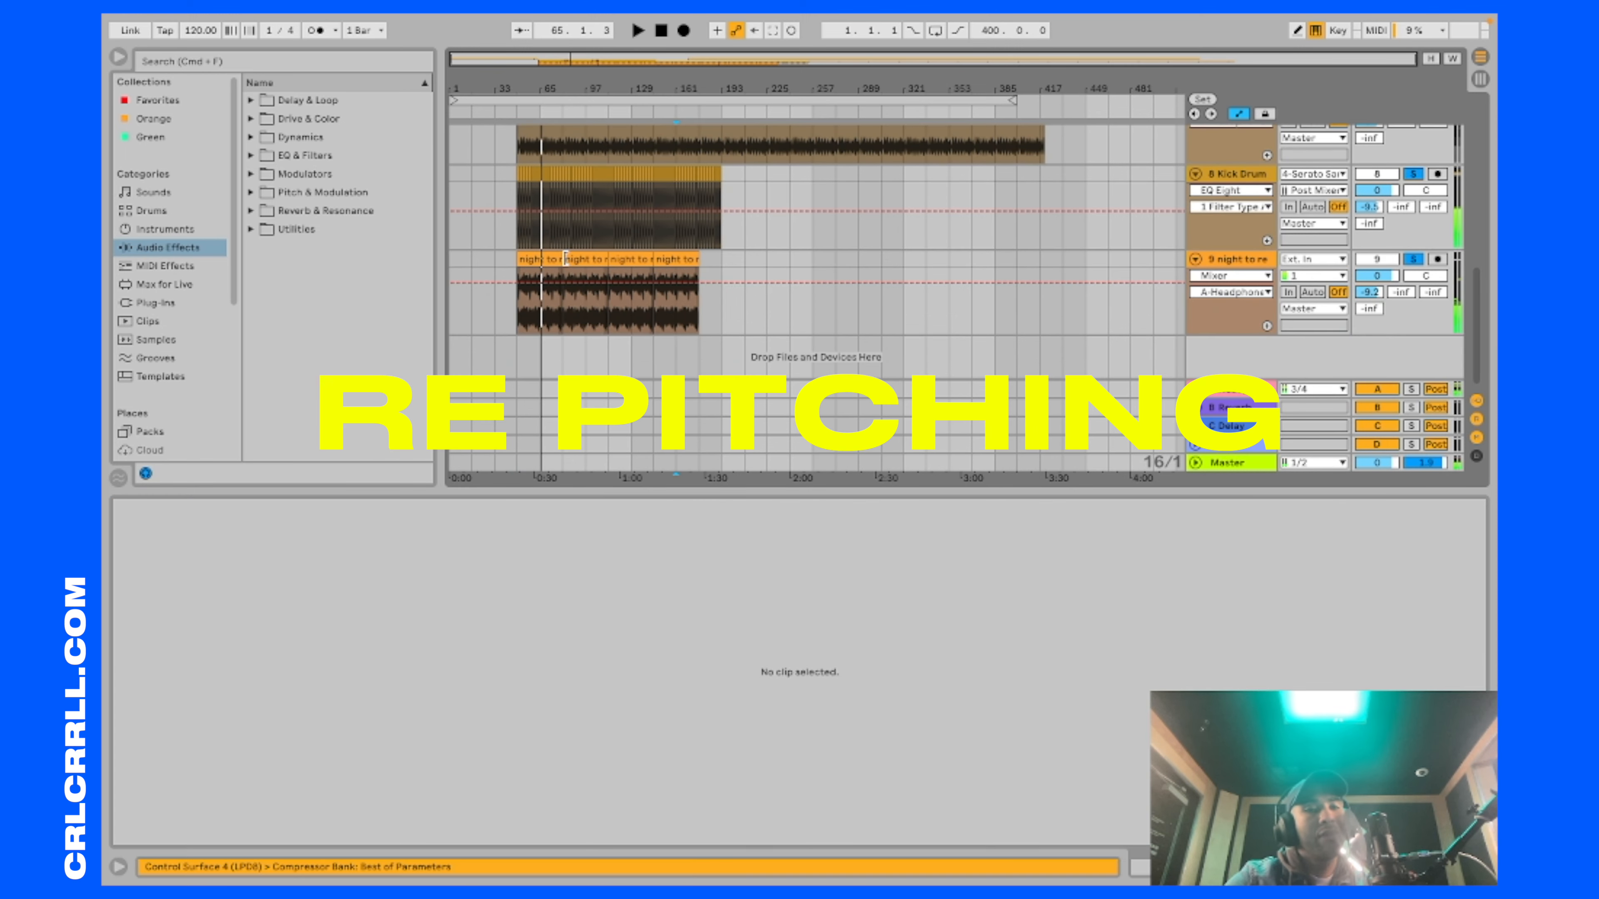
Step: Enable Warp on the first night to rem2 clip and audition its pitch at +2 semitones, settling on +4
{"action": "double_click", "coordinate": [568, 259]}
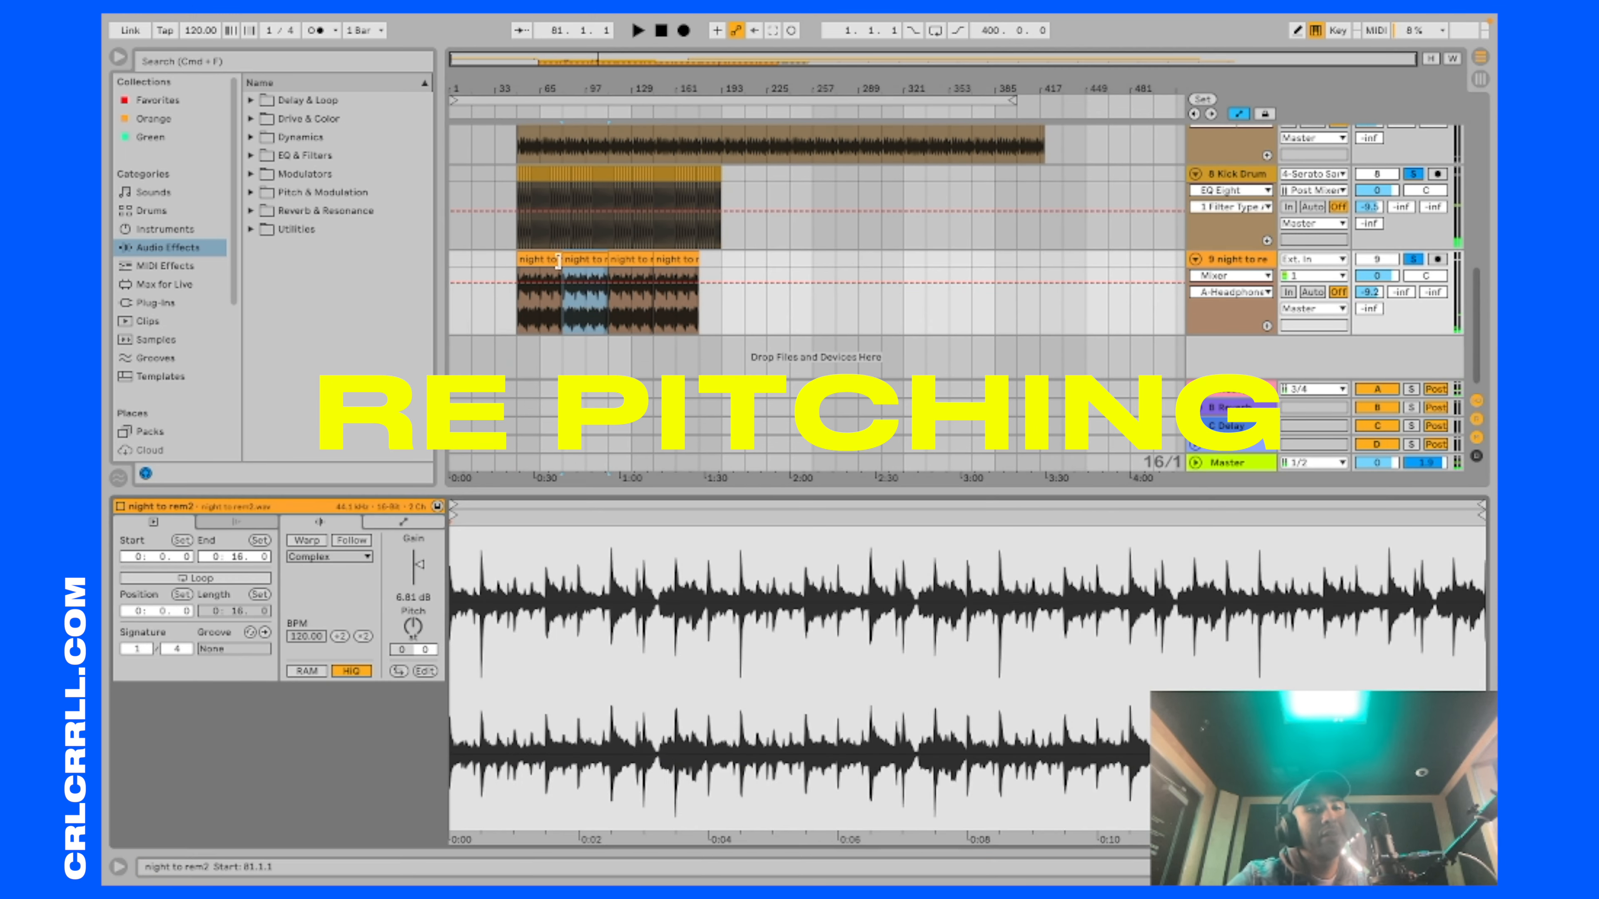
{"action": "double_click", "coordinate": [537, 260]}
{"action": "key", "text": "space"}
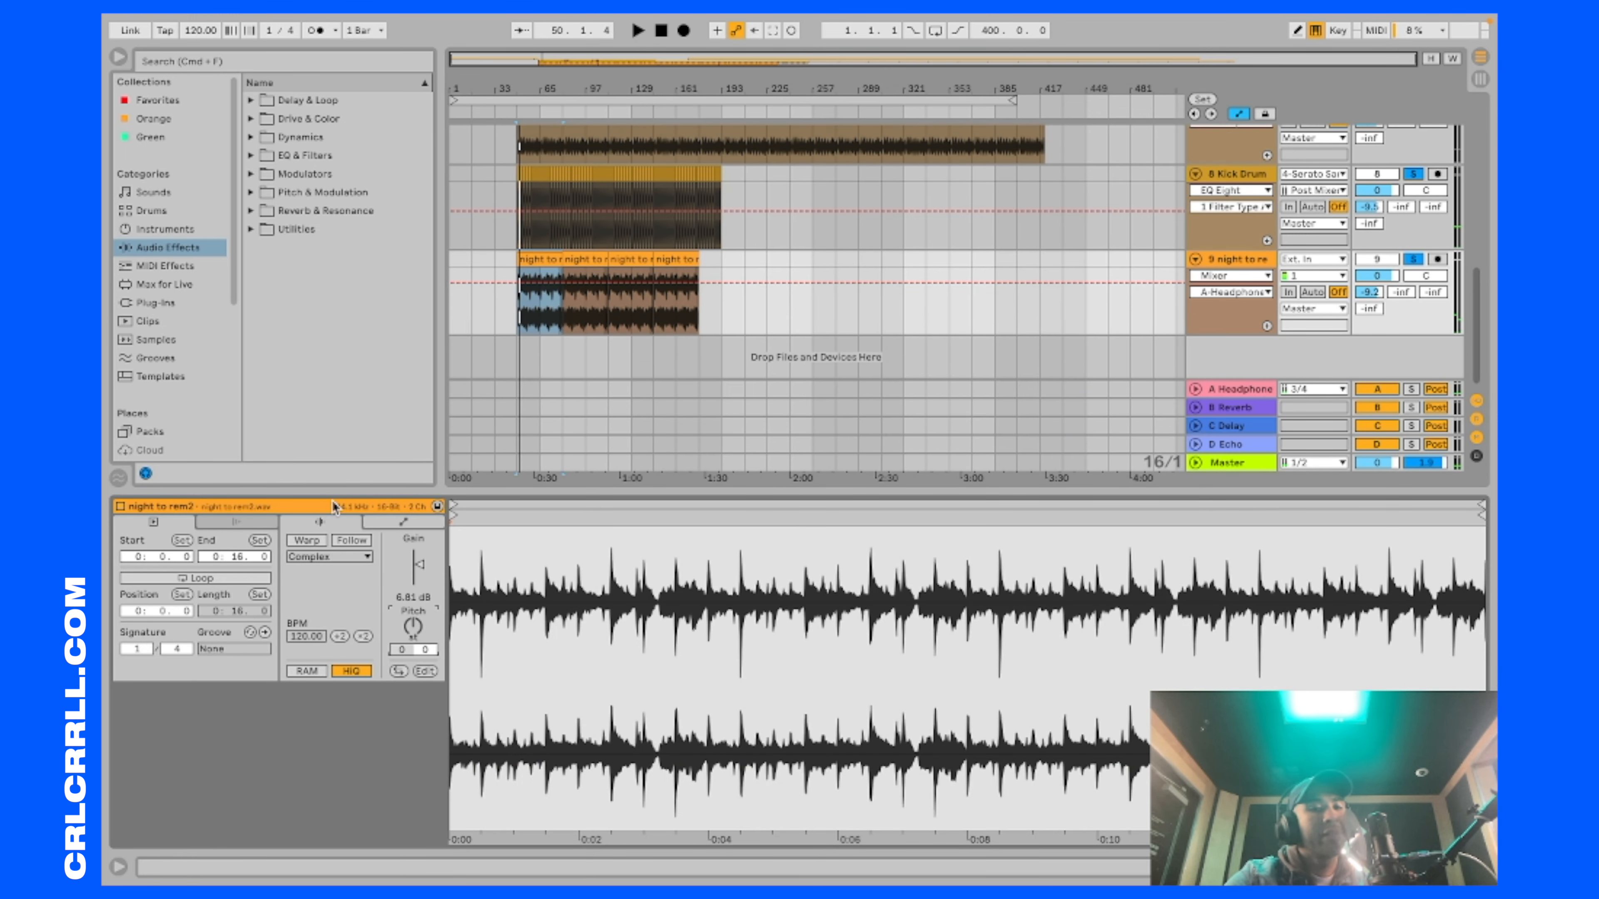
{"action": "left_click", "coordinate": [308, 541]}
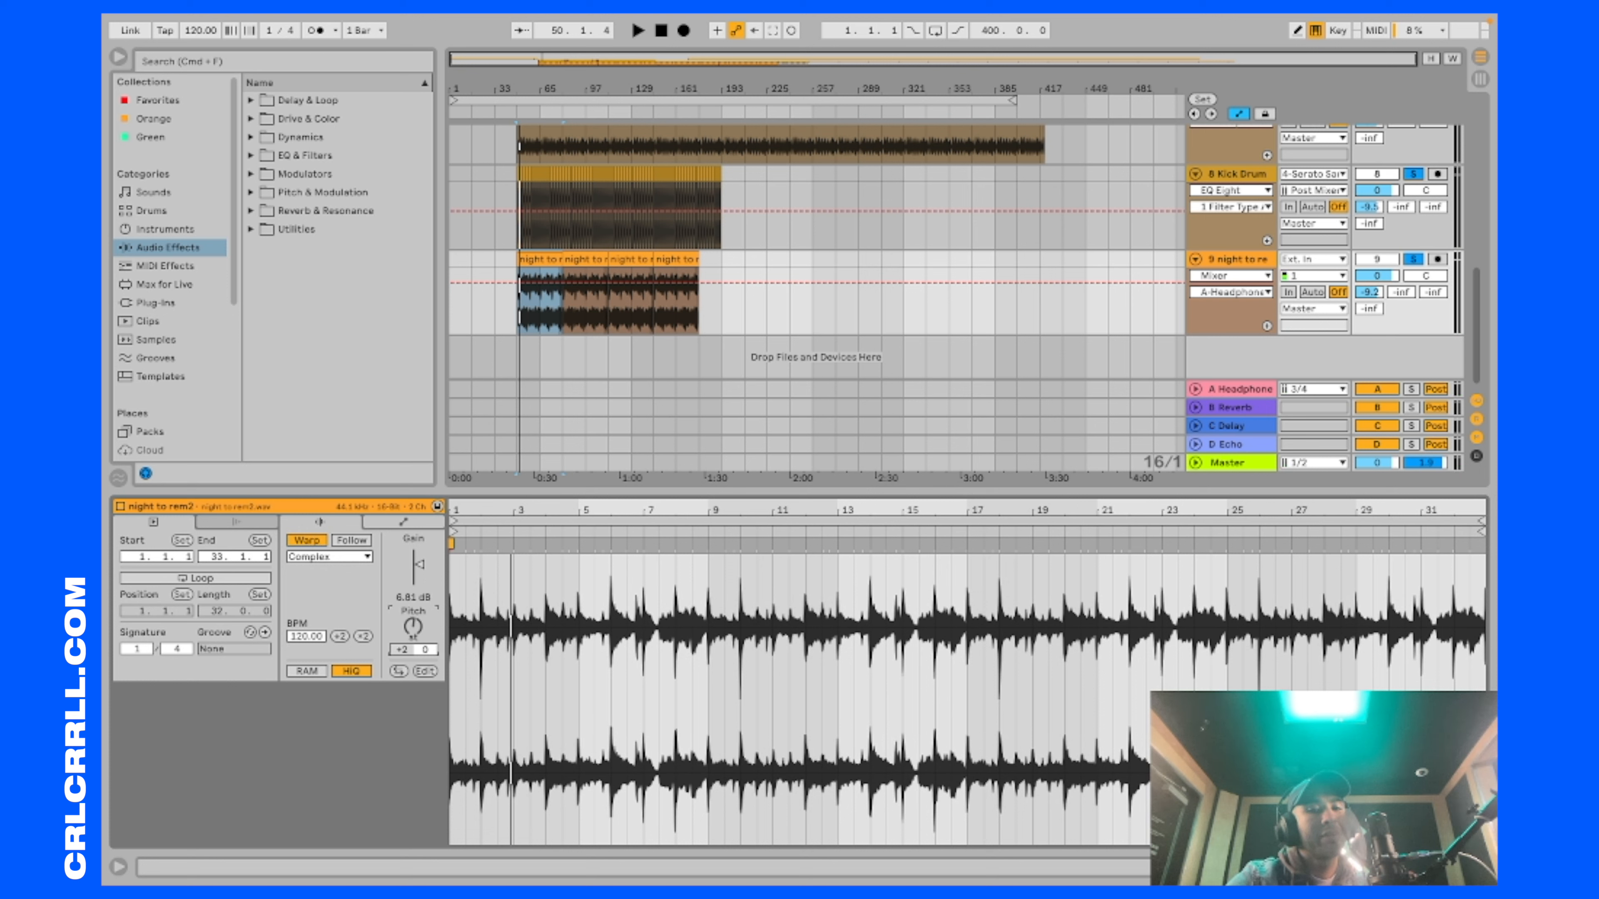
{"action": "key", "text": "space"}
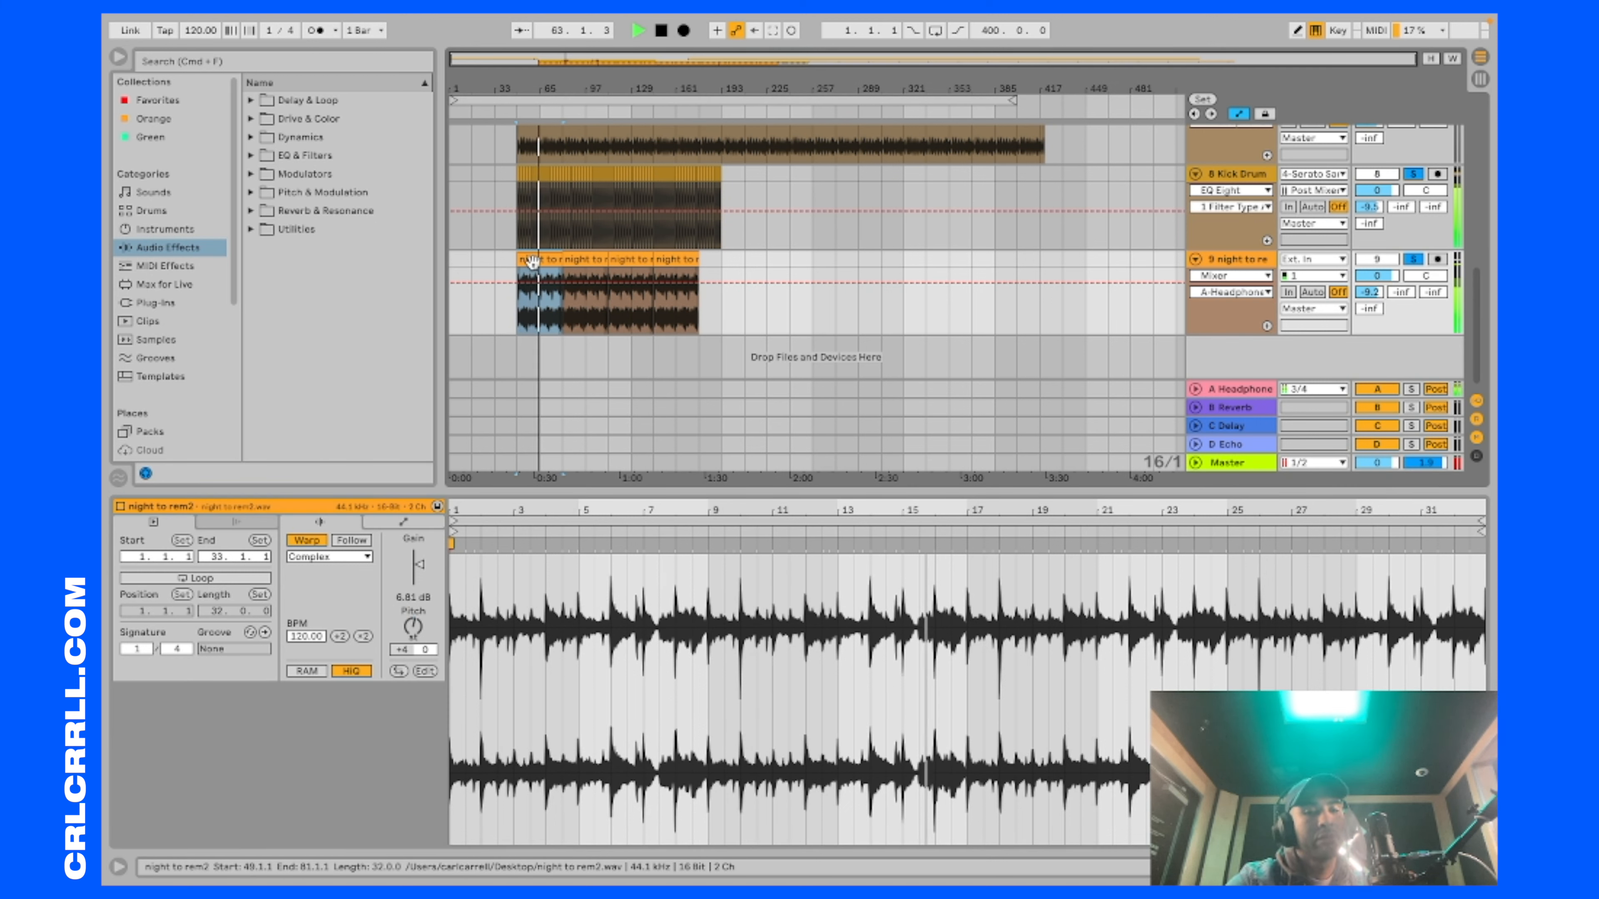
{"action": "key", "text": "space"}
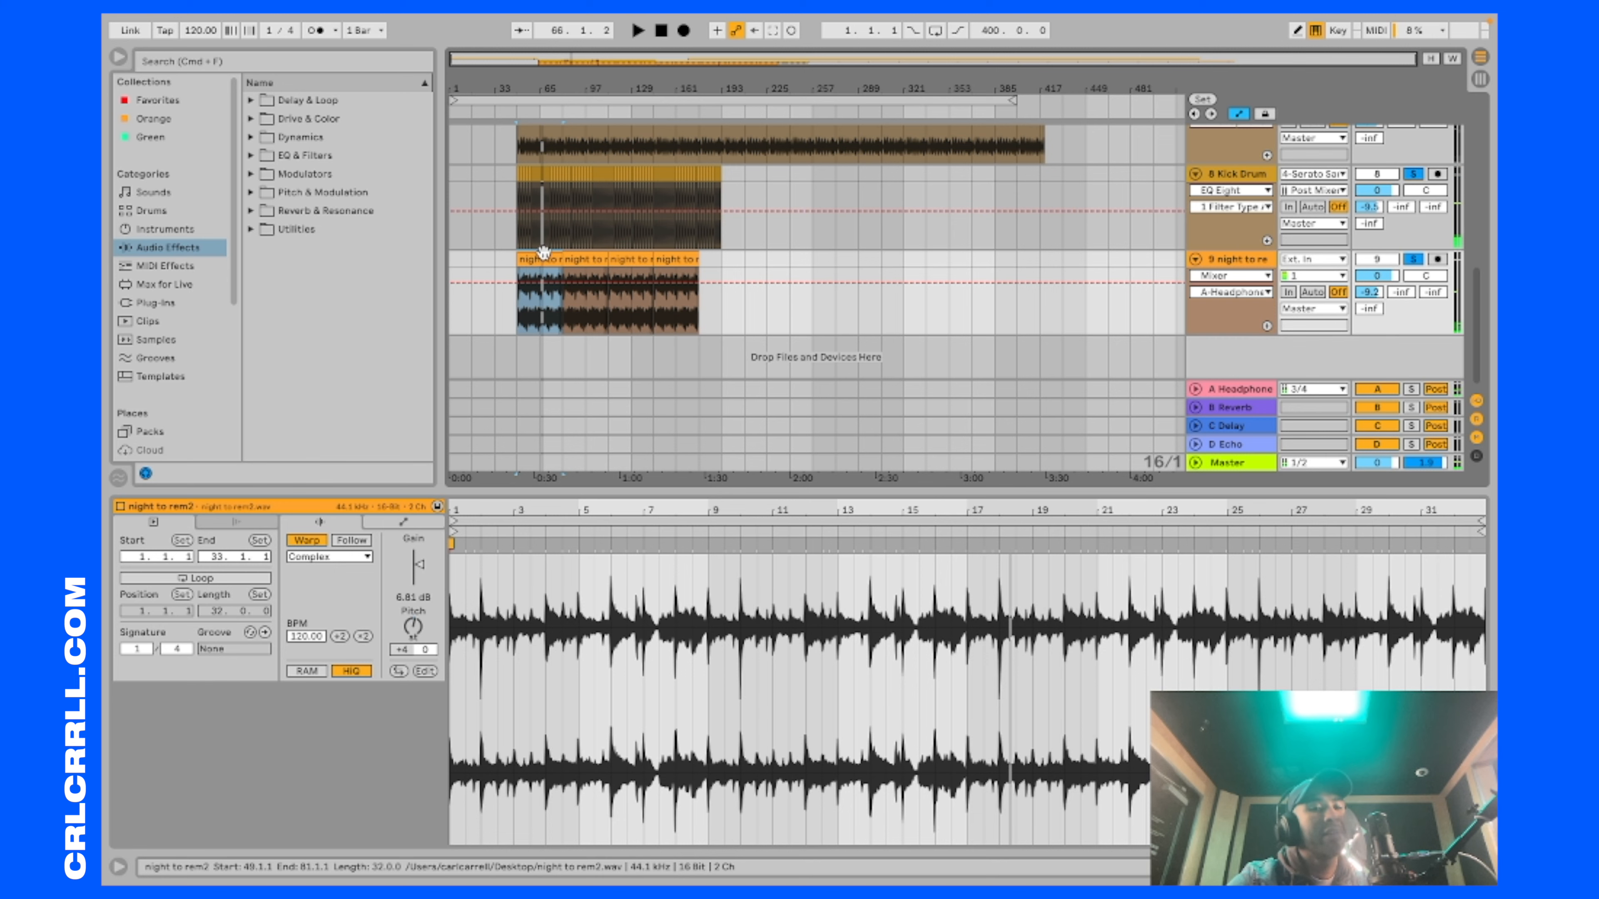
{"action": "key", "text": "space"}
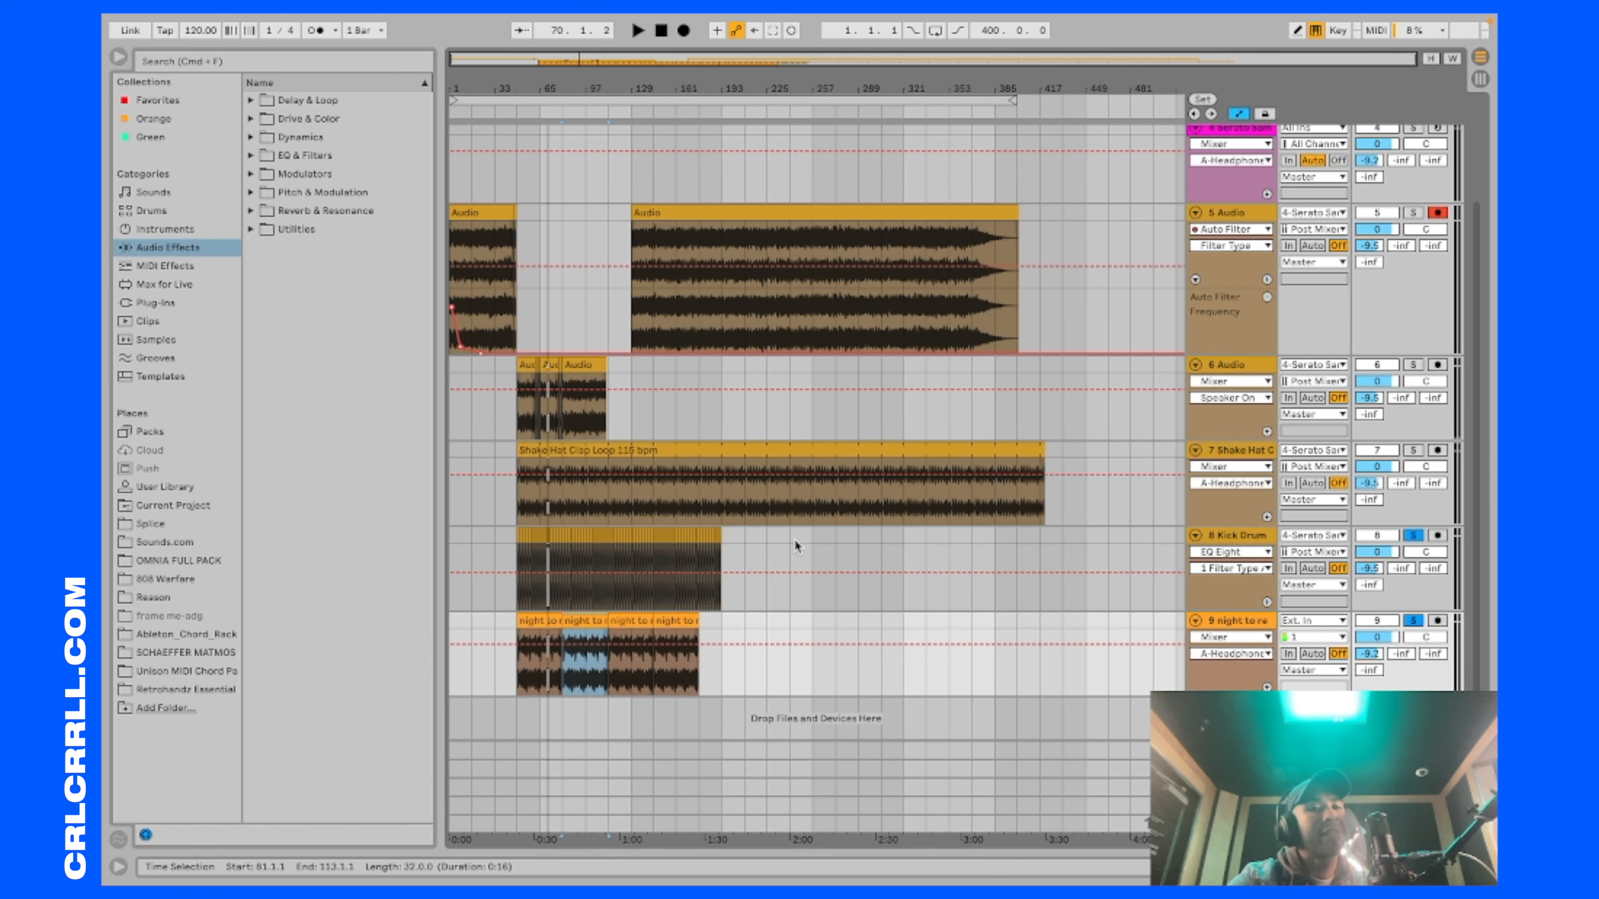
Step: Examine the intro clip on track 5 and the chopped audio sections on track 6 in the arrangement
{"action": "scroll", "coordinate": [875, 340], "scroll_direction": "up", "scroll_amount": 3}
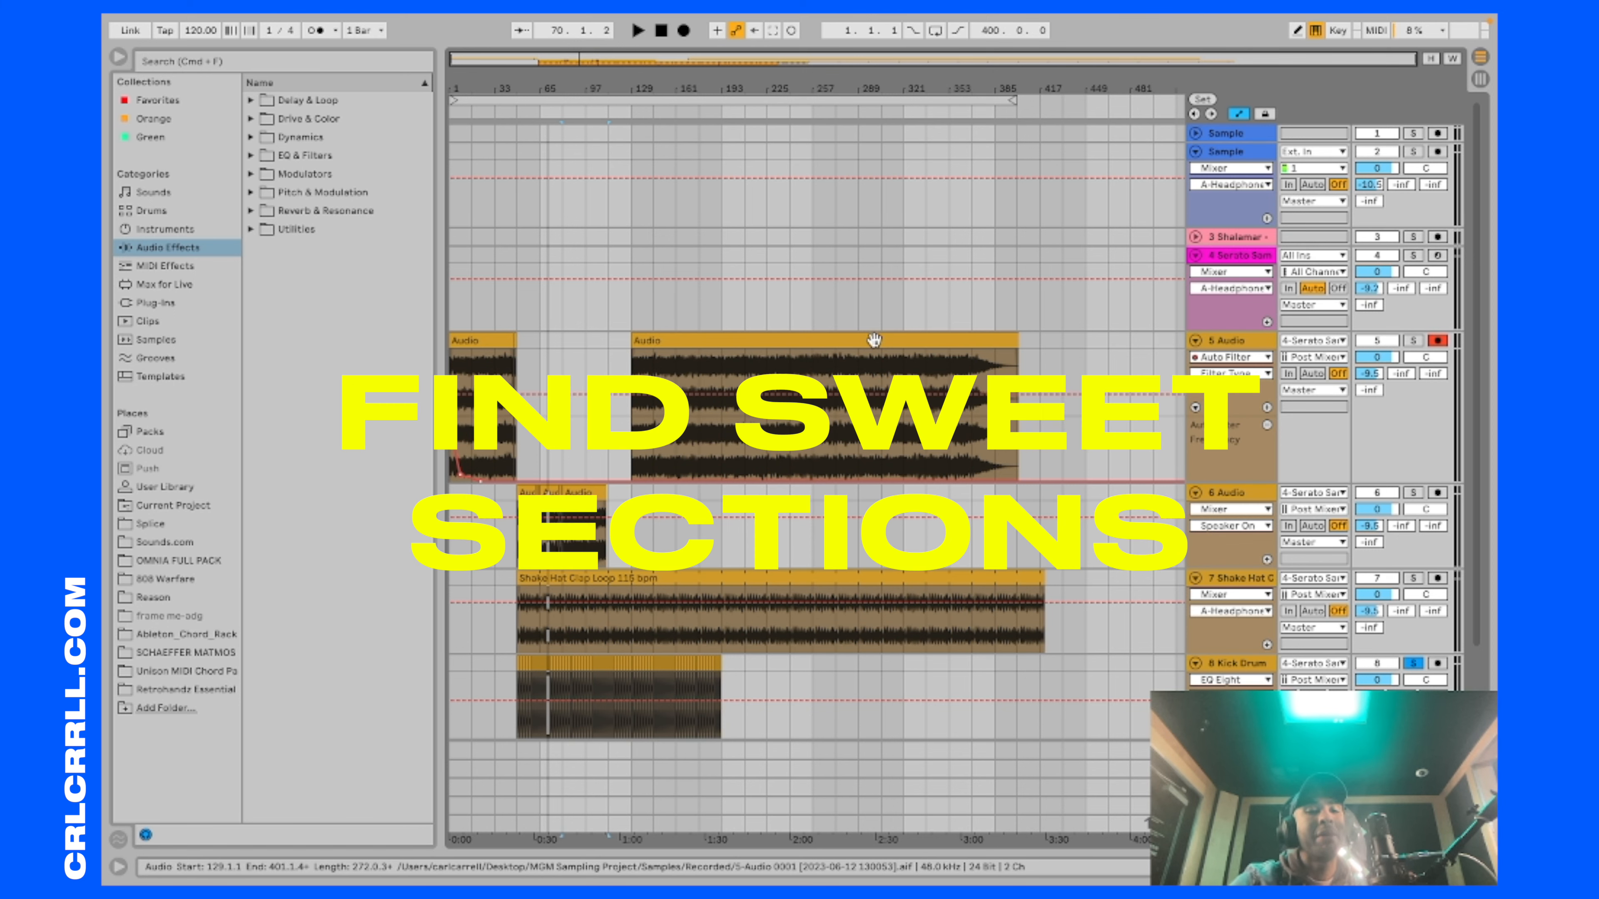
{"action": "left_click", "coordinate": [498, 341]}
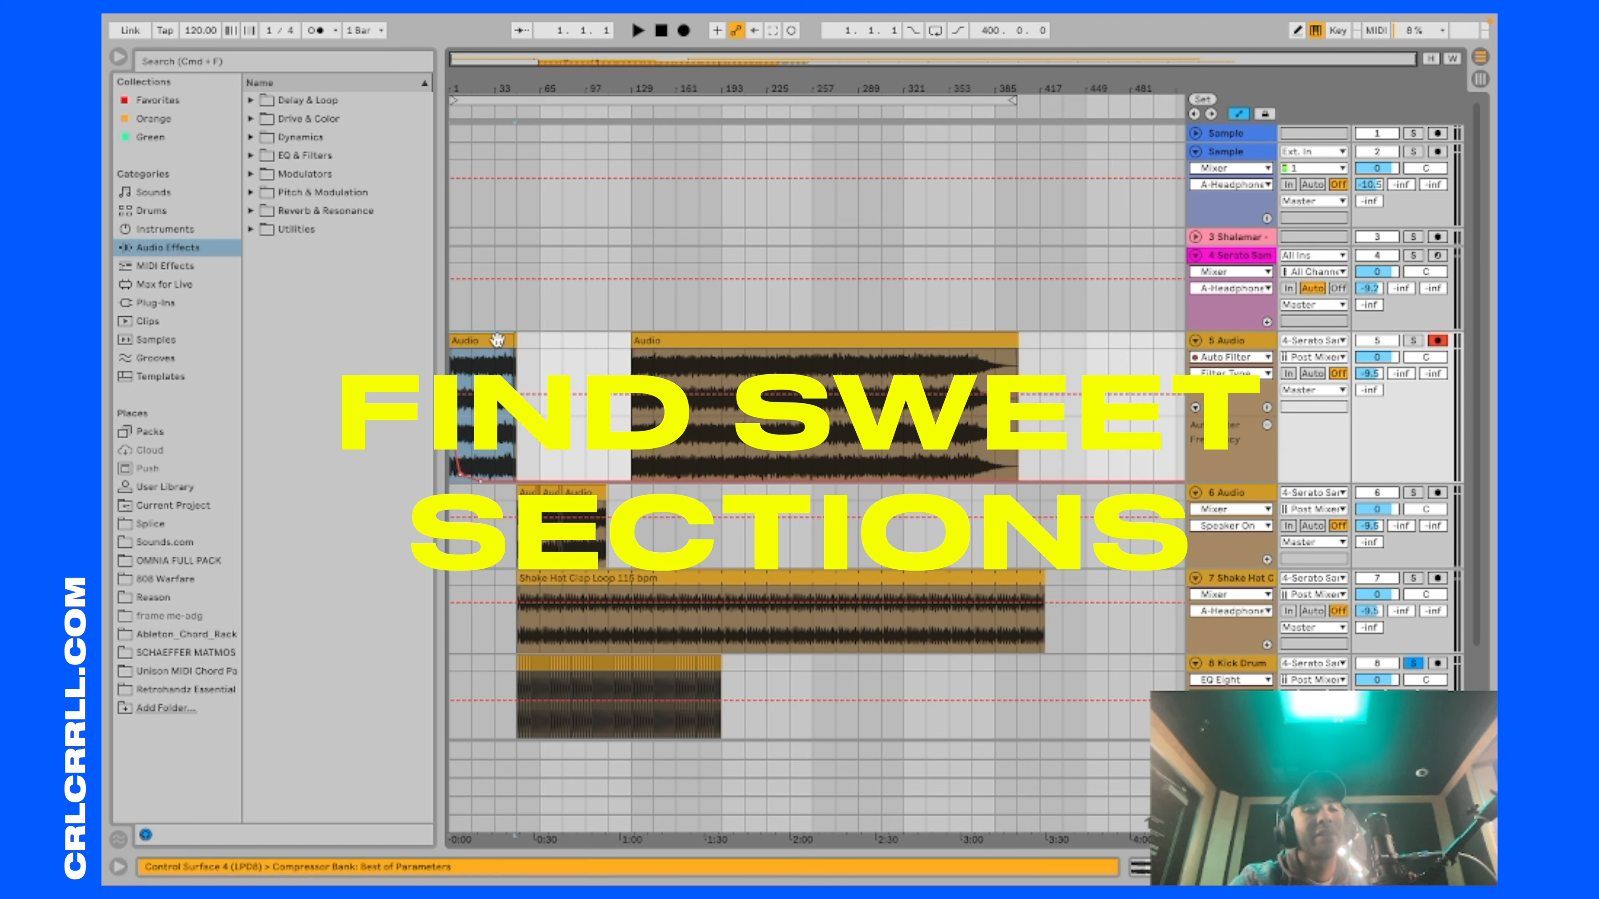
{"action": "scroll", "coordinate": [497, 340], "scroll_direction": "up", "scroll_amount": 6}
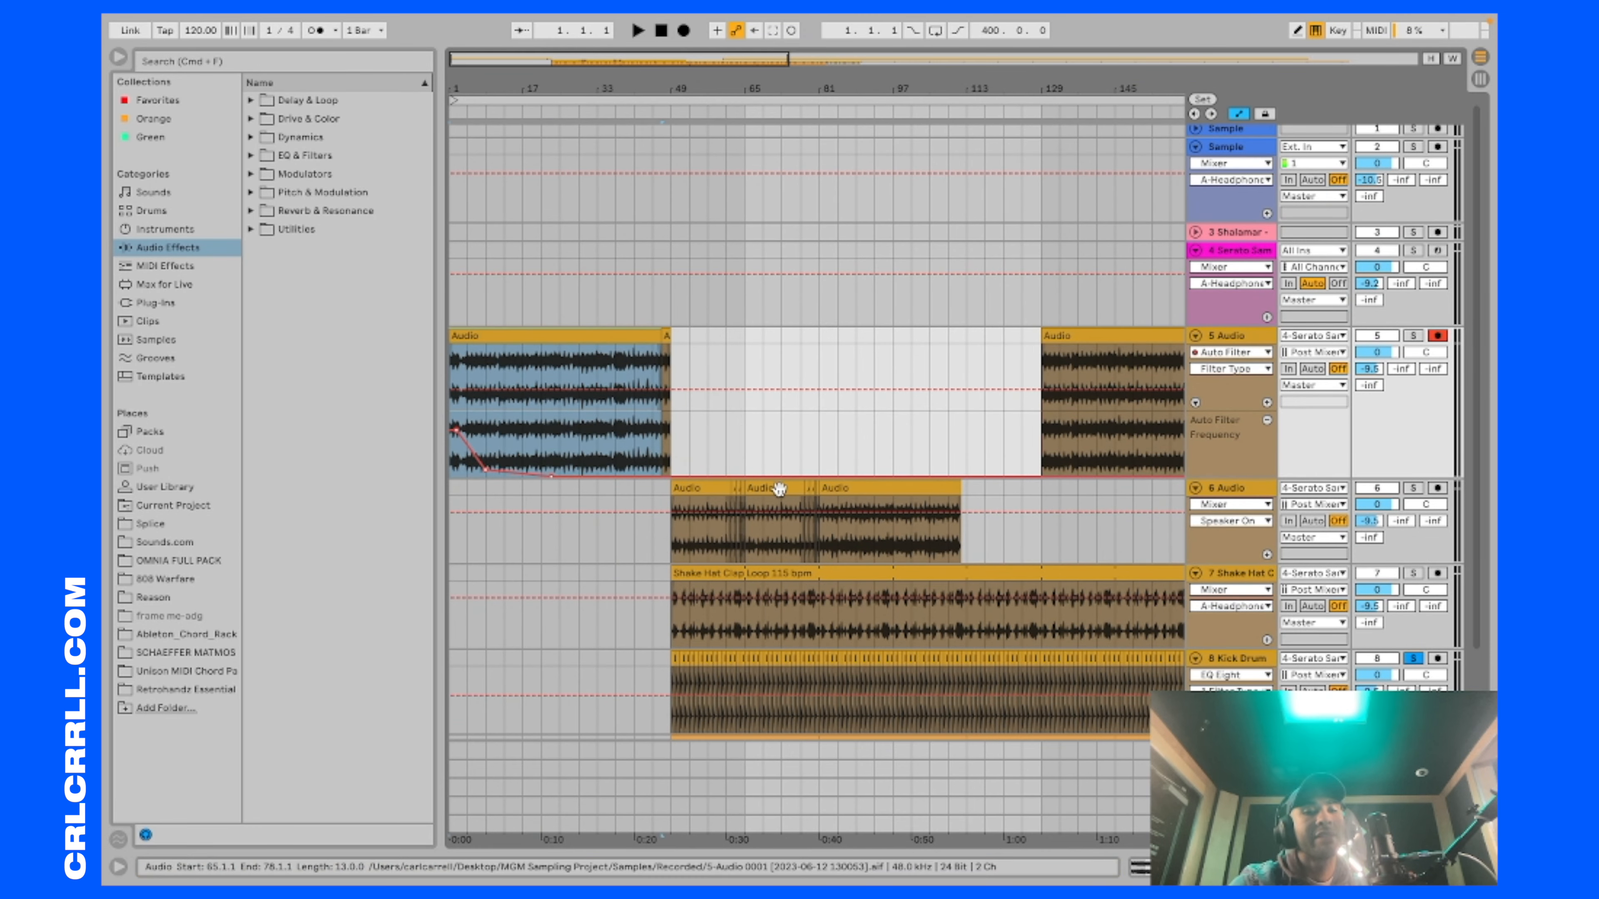
{"action": "left_click", "coordinate": [777, 489]}
{"action": "left_click", "coordinate": [712, 488]}
{"action": "scroll", "coordinate": [710, 488], "scroll_direction": "down", "scroll_amount": 3}
{"action": "scroll", "coordinate": [712, 489], "scroll_direction": "down", "scroll_amount": 2}
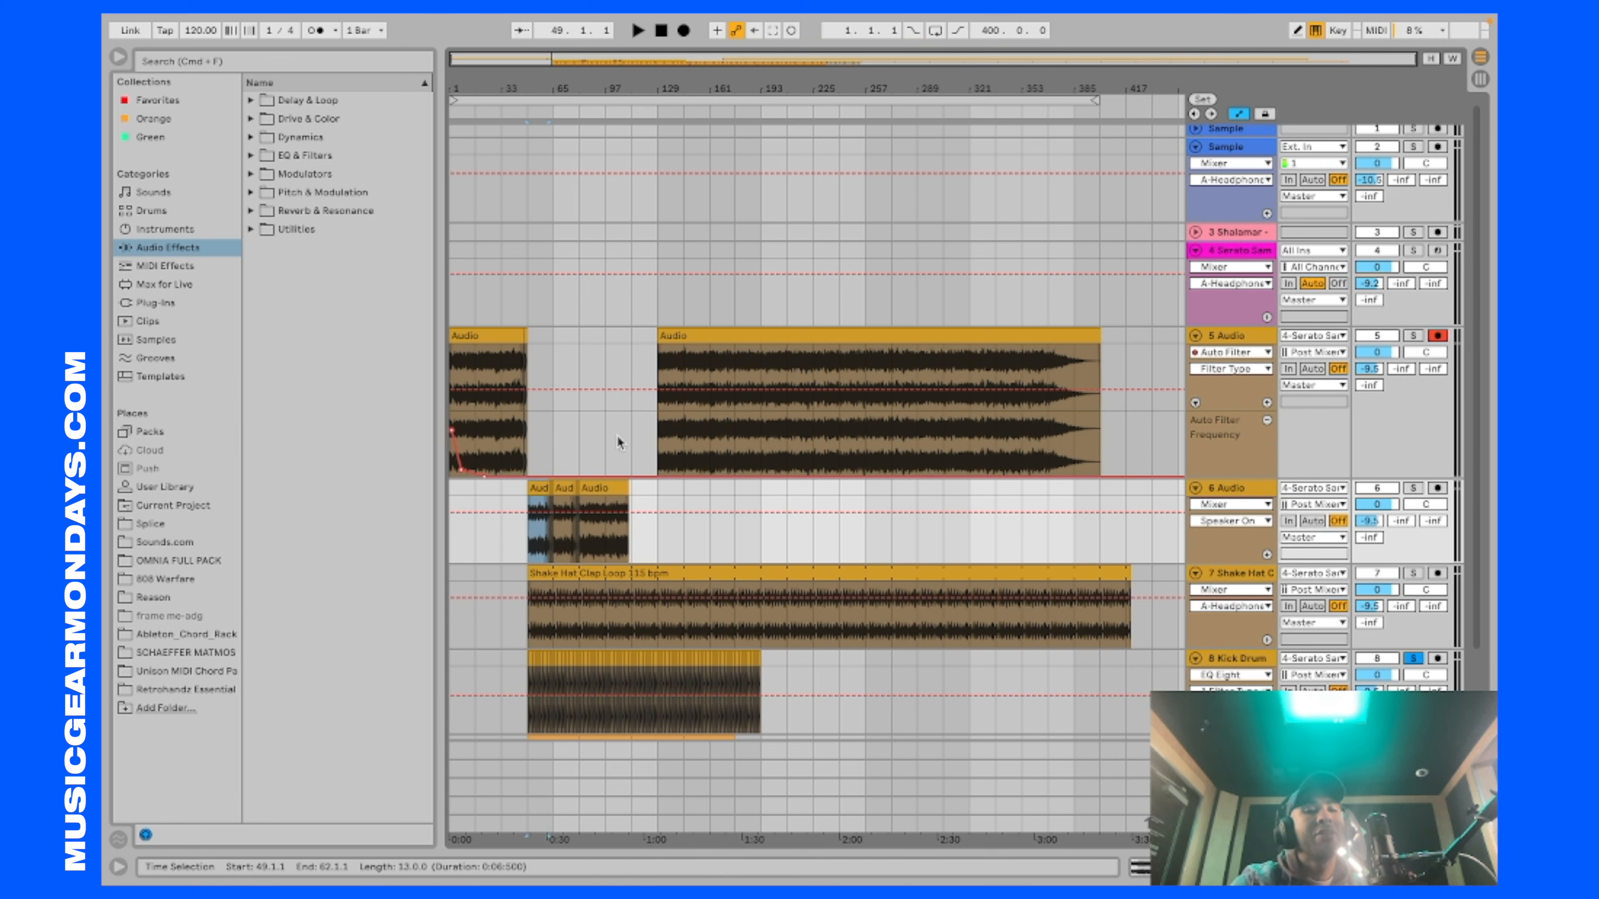
Step: Examine the warped waveform of the long Audio clip at bar 129 on track 5 against the beat grid, and play it
{"action": "double_click", "coordinate": [758, 337]}
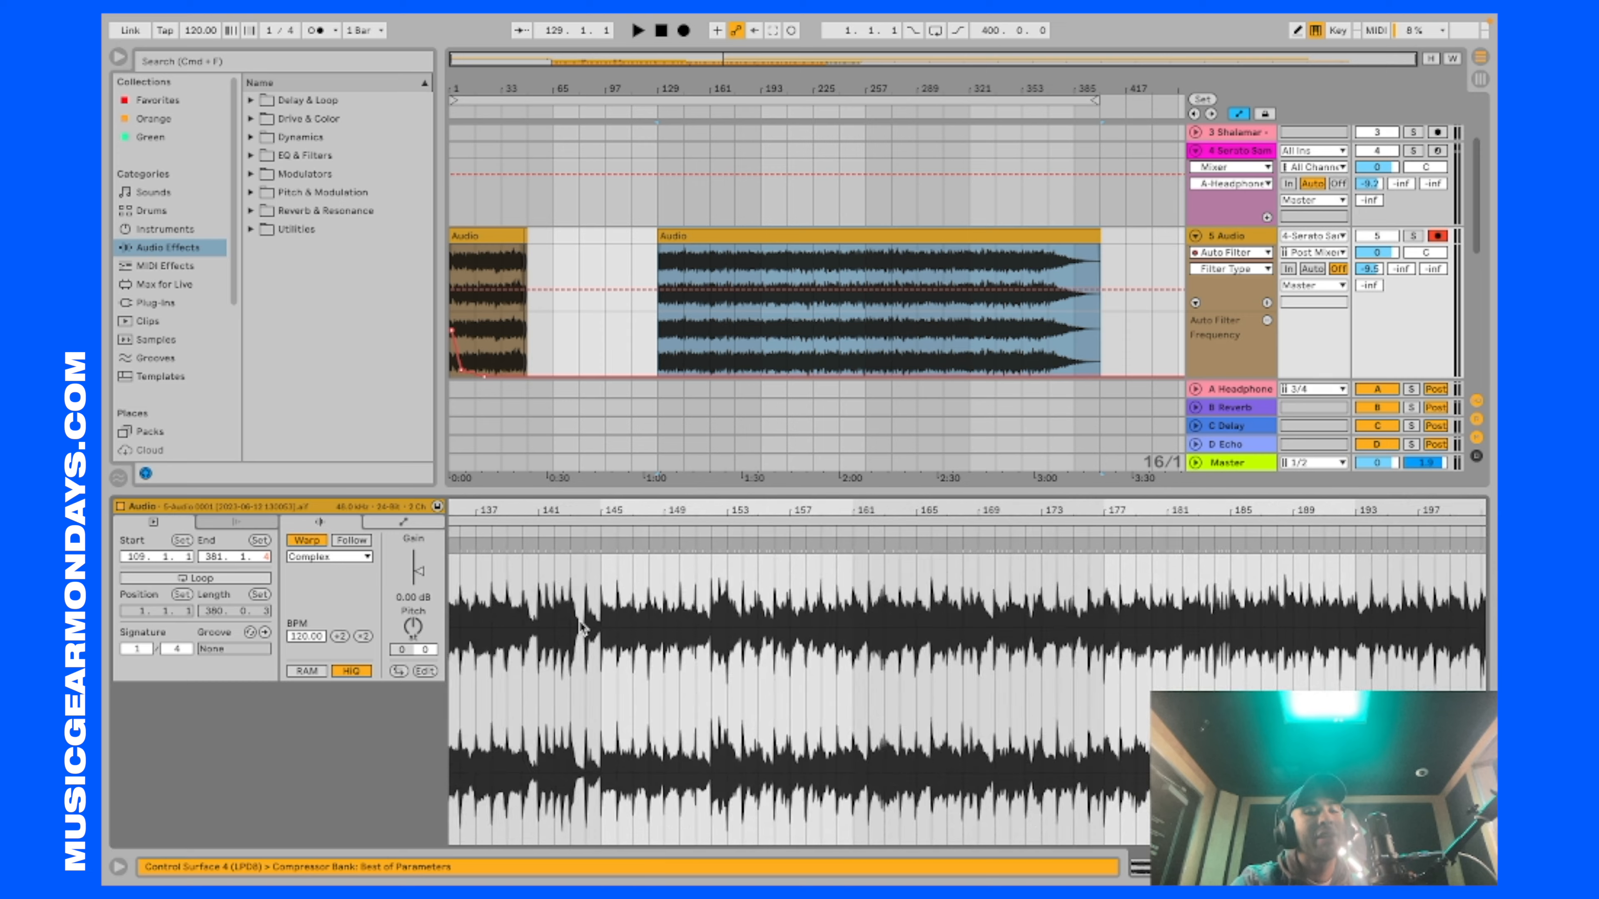
{"action": "scroll", "coordinate": [579, 623], "scroll_direction": "up", "scroll_amount": 5}
{"action": "scroll", "coordinate": [580, 621], "scroll_direction": "left", "scroll_amount": 15}
{"action": "scroll", "coordinate": [585, 631], "scroll_direction": "left", "scroll_amount": 2}
{"action": "left_click", "coordinate": [571, 630]}
{"action": "scroll", "coordinate": [582, 635], "scroll_direction": "up", "scroll_amount": 5}
{"action": "scroll", "coordinate": [581, 630], "scroll_direction": "down", "scroll_amount": 3}
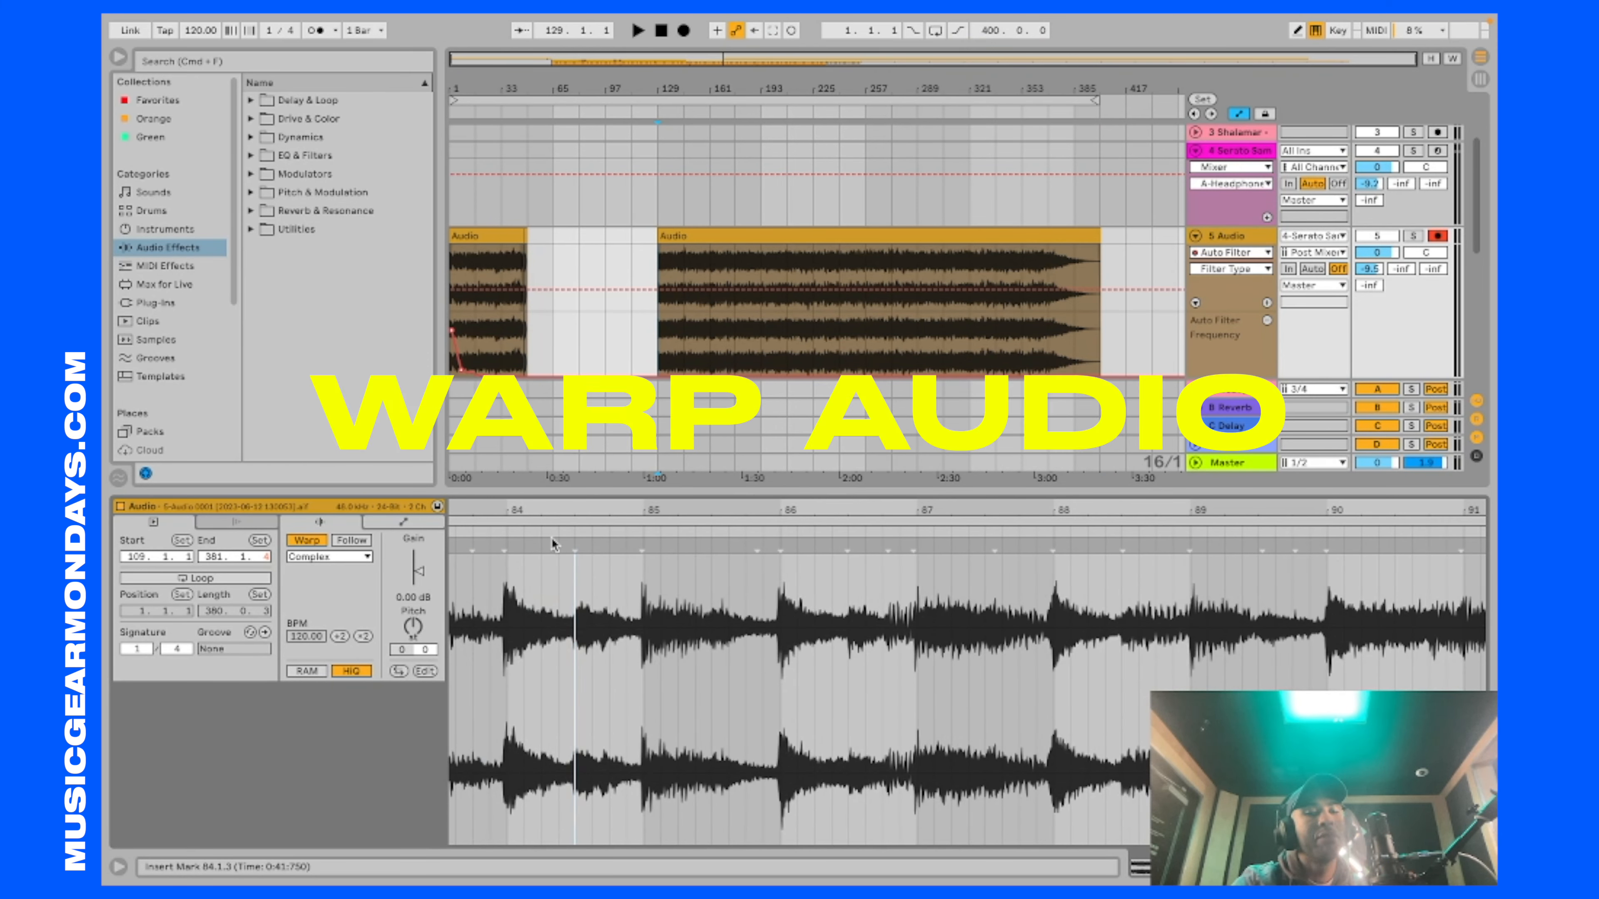
{"action": "scroll", "coordinate": [710, 613], "scroll_direction": "down", "scroll_amount": 8}
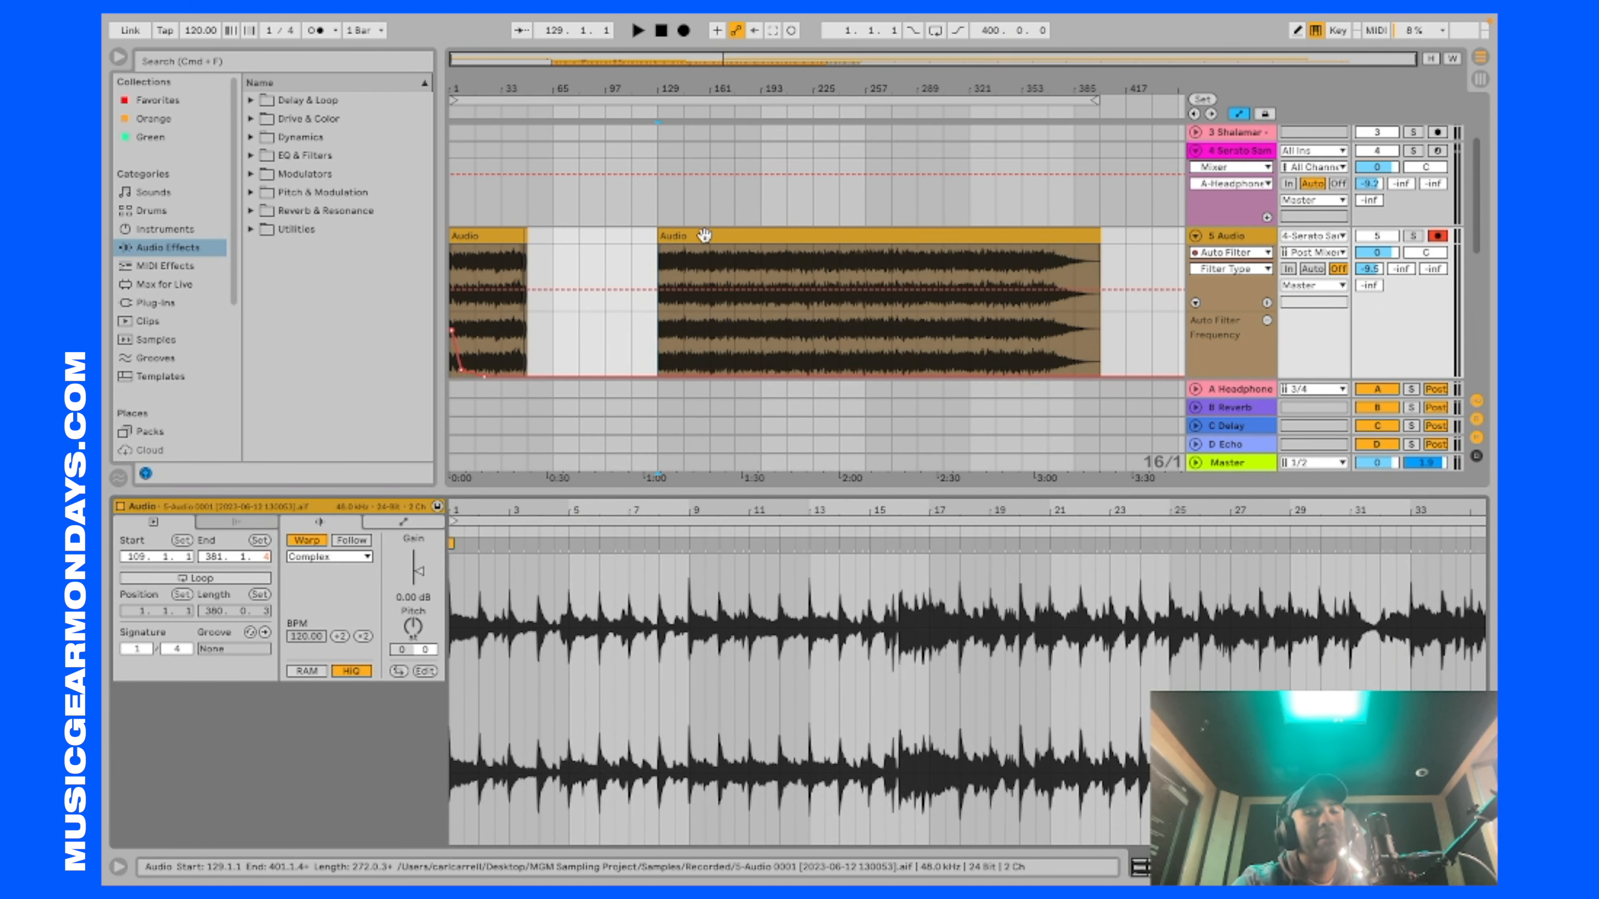
{"action": "left_click", "coordinate": [704, 236]}
{"action": "key", "text": "space"}
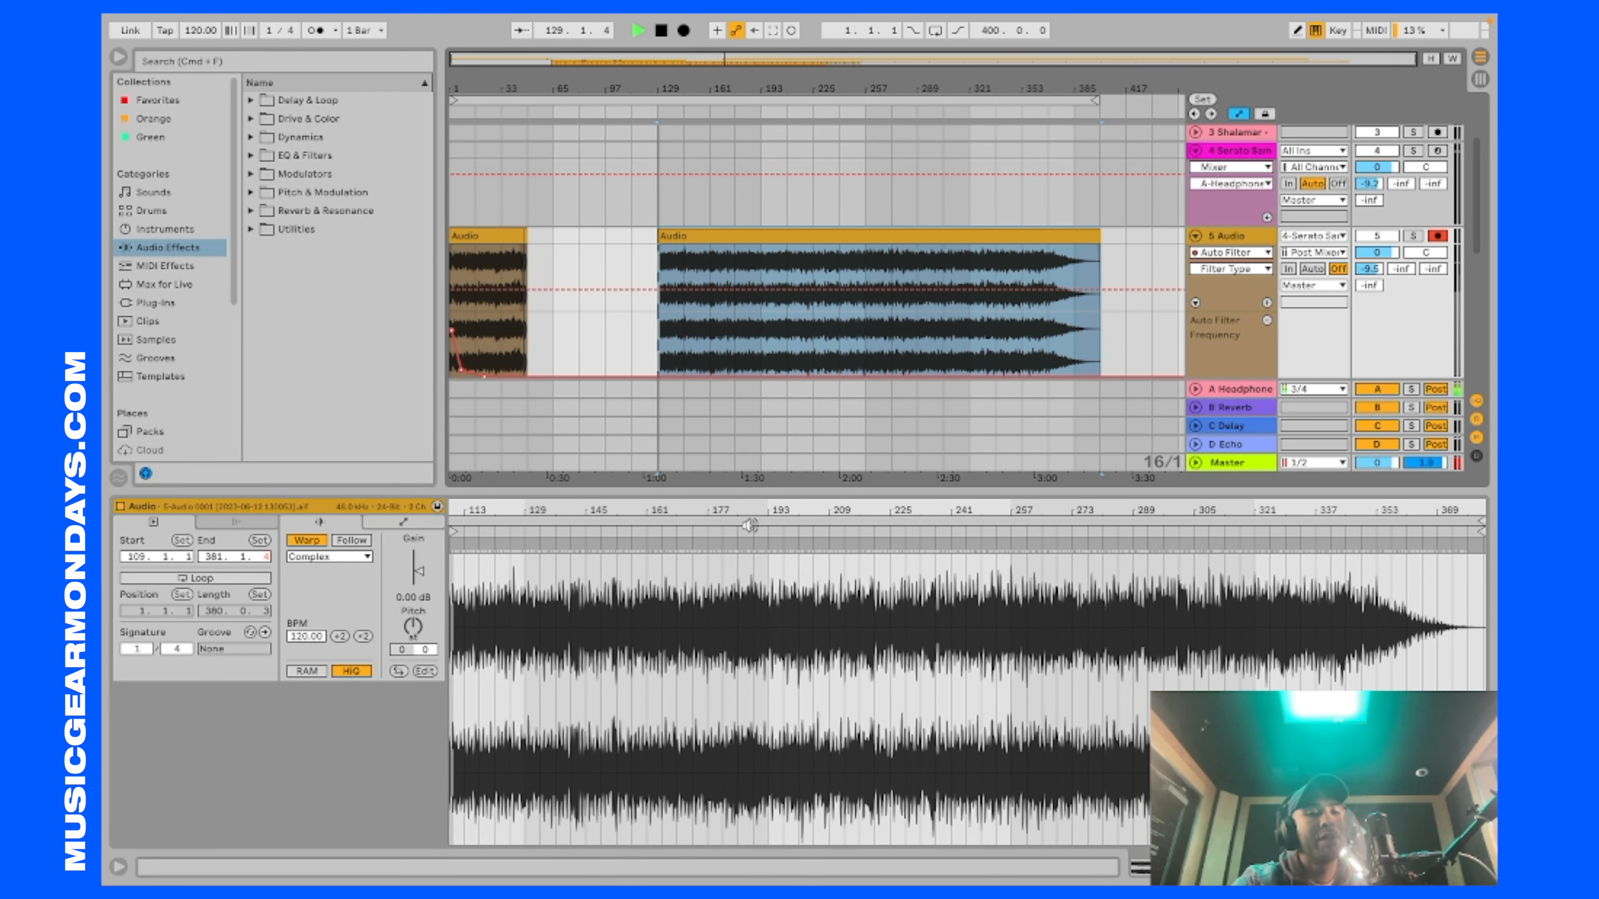
Step: Stop playback and examine the long Audio clip's waveform on track 5 alongside the chopped audio, shaker loop and kick drum clips on tracks 6 to 8
{"action": "key", "text": "space"}
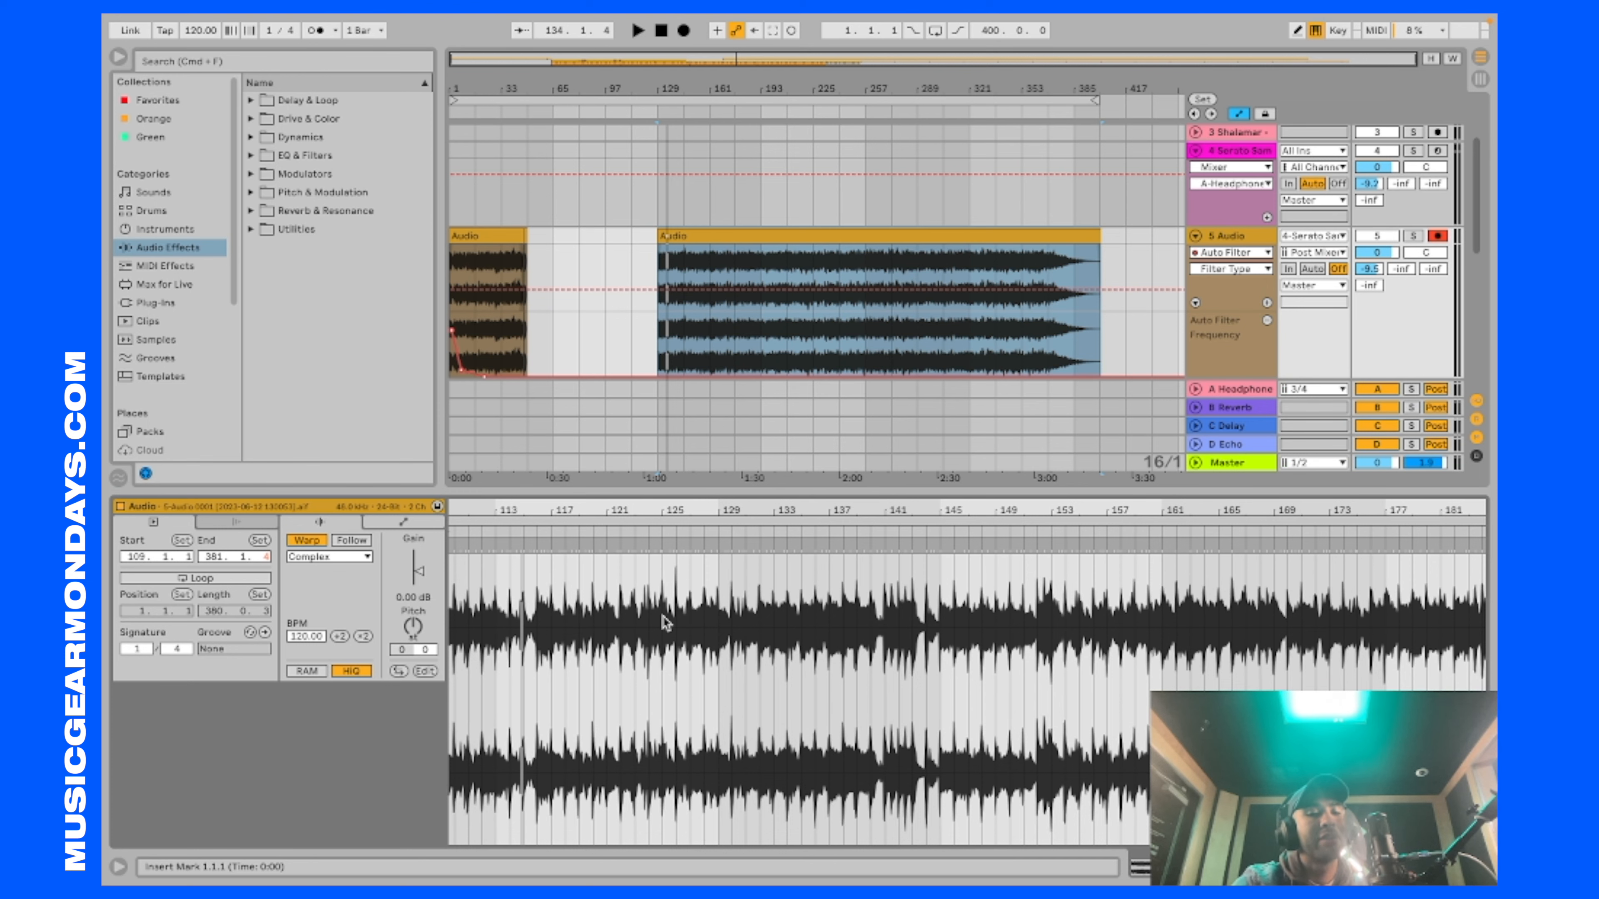
{"action": "scroll", "coordinate": [610, 663], "scroll_direction": "up", "scroll_amount": 5}
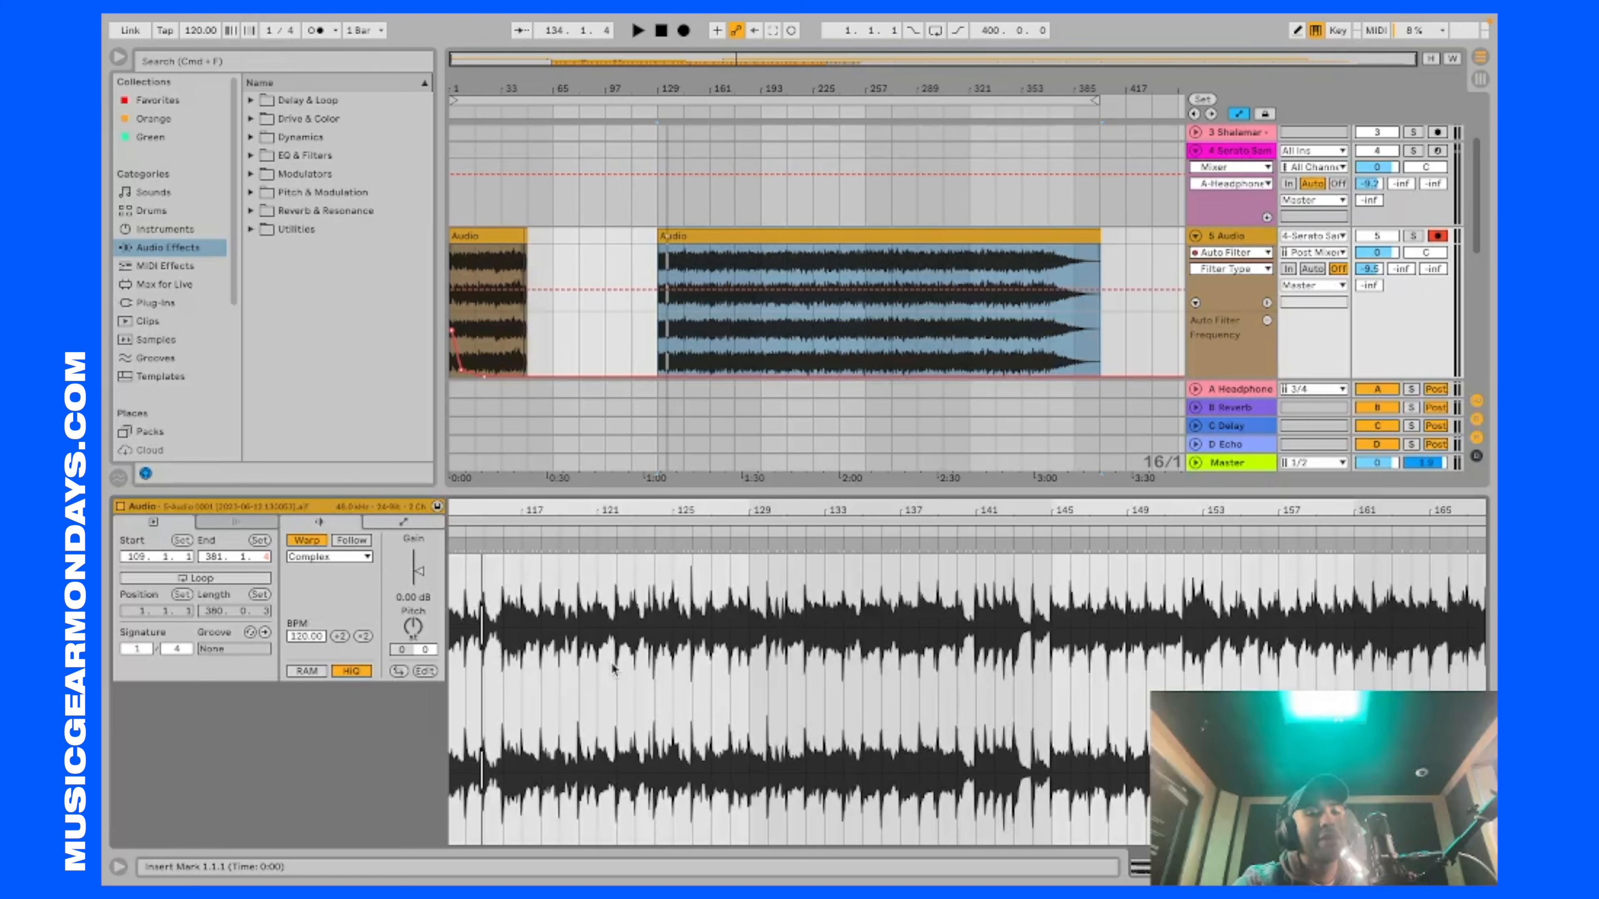
{"action": "scroll", "coordinate": [614, 669], "scroll_direction": "down", "scroll_amount": 8}
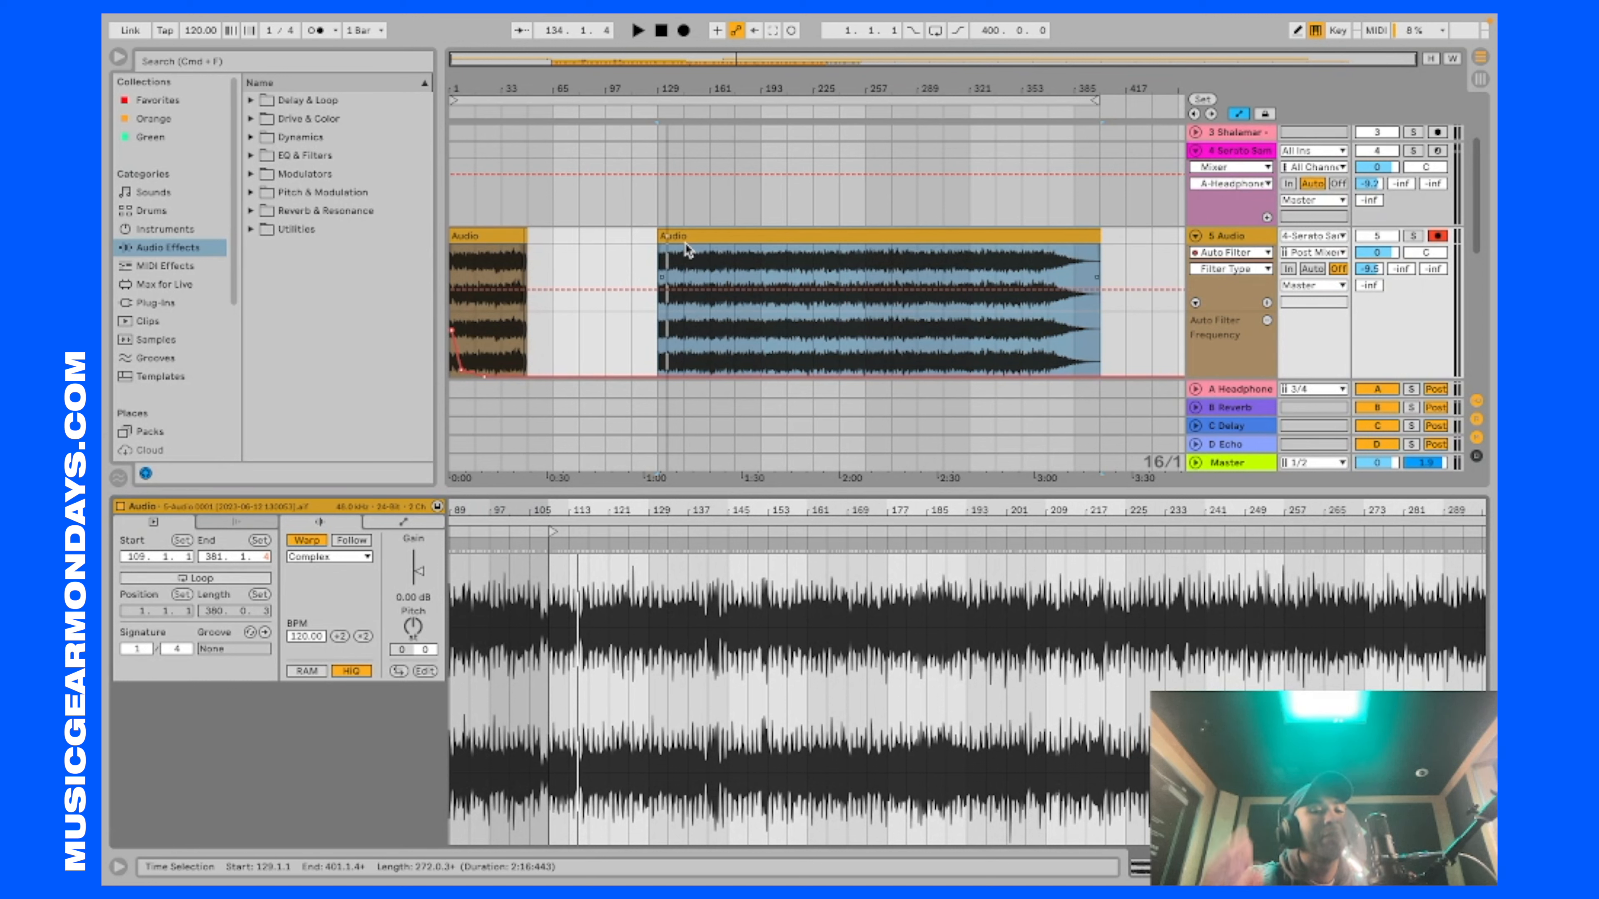
{"action": "scroll", "coordinate": [684, 243], "scroll_direction": "down", "scroll_amount": 4}
{"action": "scroll", "coordinate": [684, 243], "scroll_direction": "down", "scroll_amount": 2}
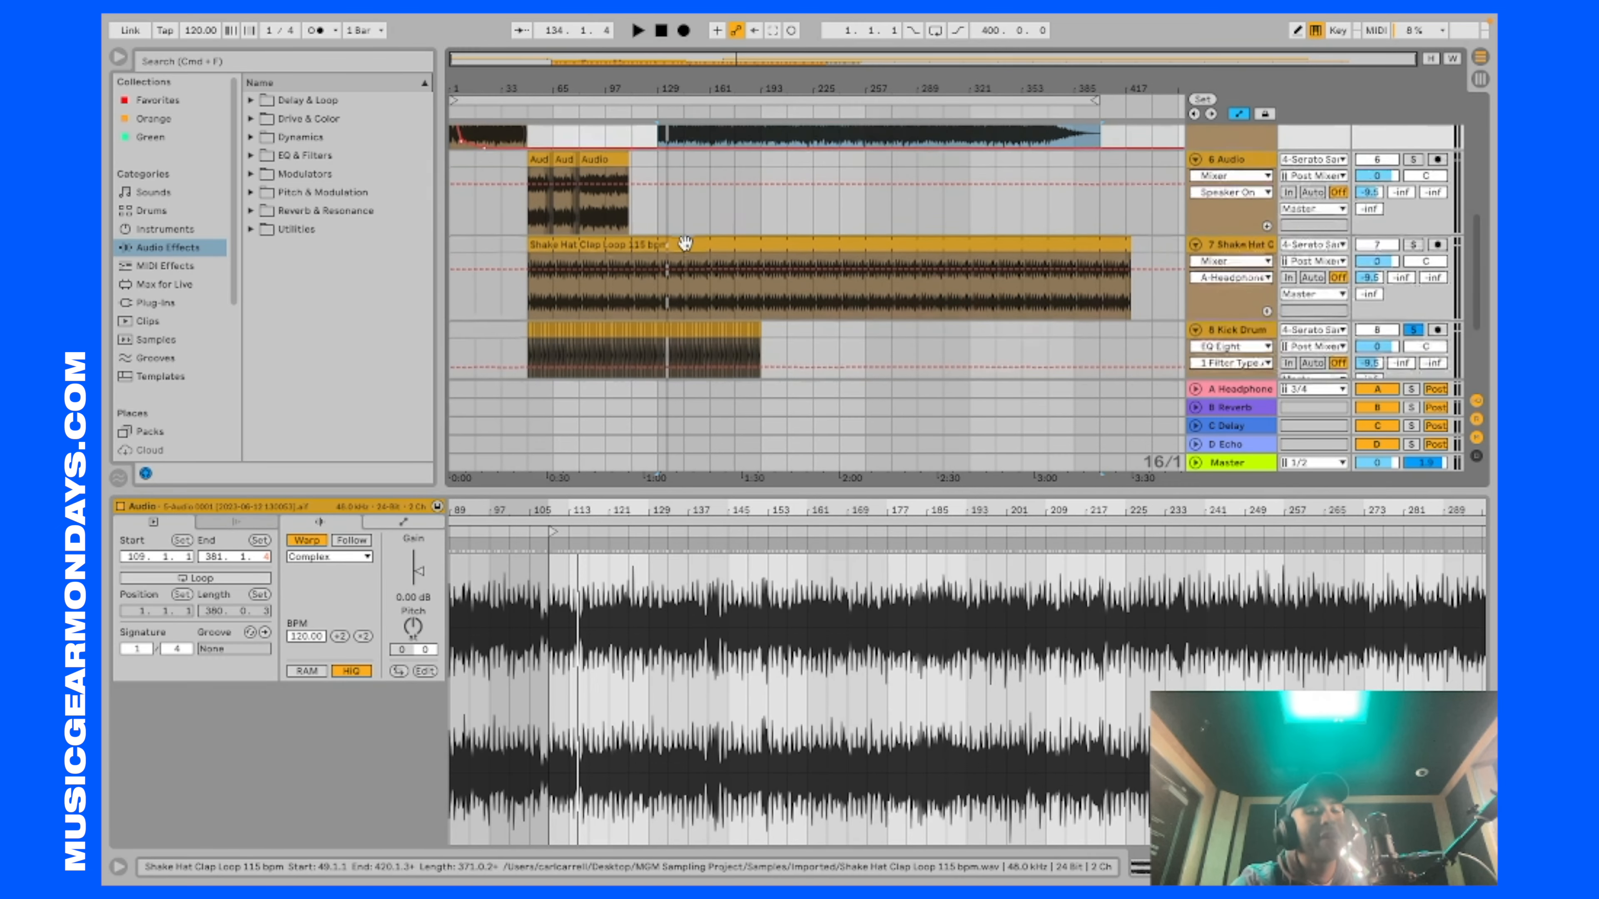
{"action": "scroll", "coordinate": [685, 255], "scroll_direction": "up", "scroll_amount": 5}
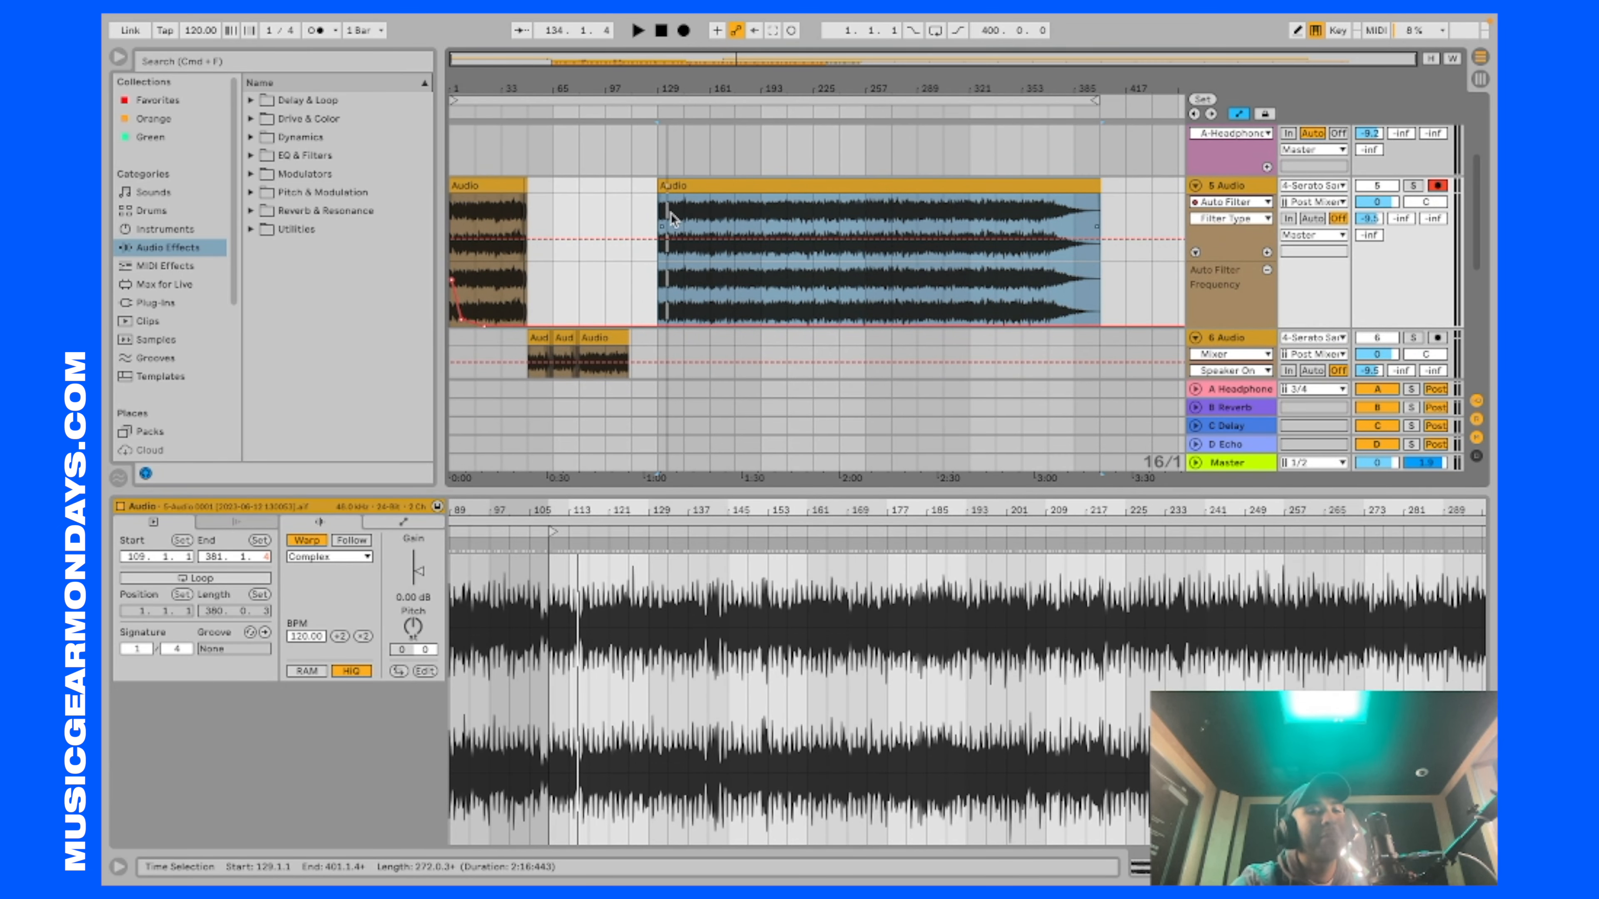
{"action": "scroll", "coordinate": [680, 216], "scroll_direction": "down", "scroll_amount": 2}
{"action": "scroll", "coordinate": [676, 213], "scroll_direction": "up", "scroll_amount": 2}
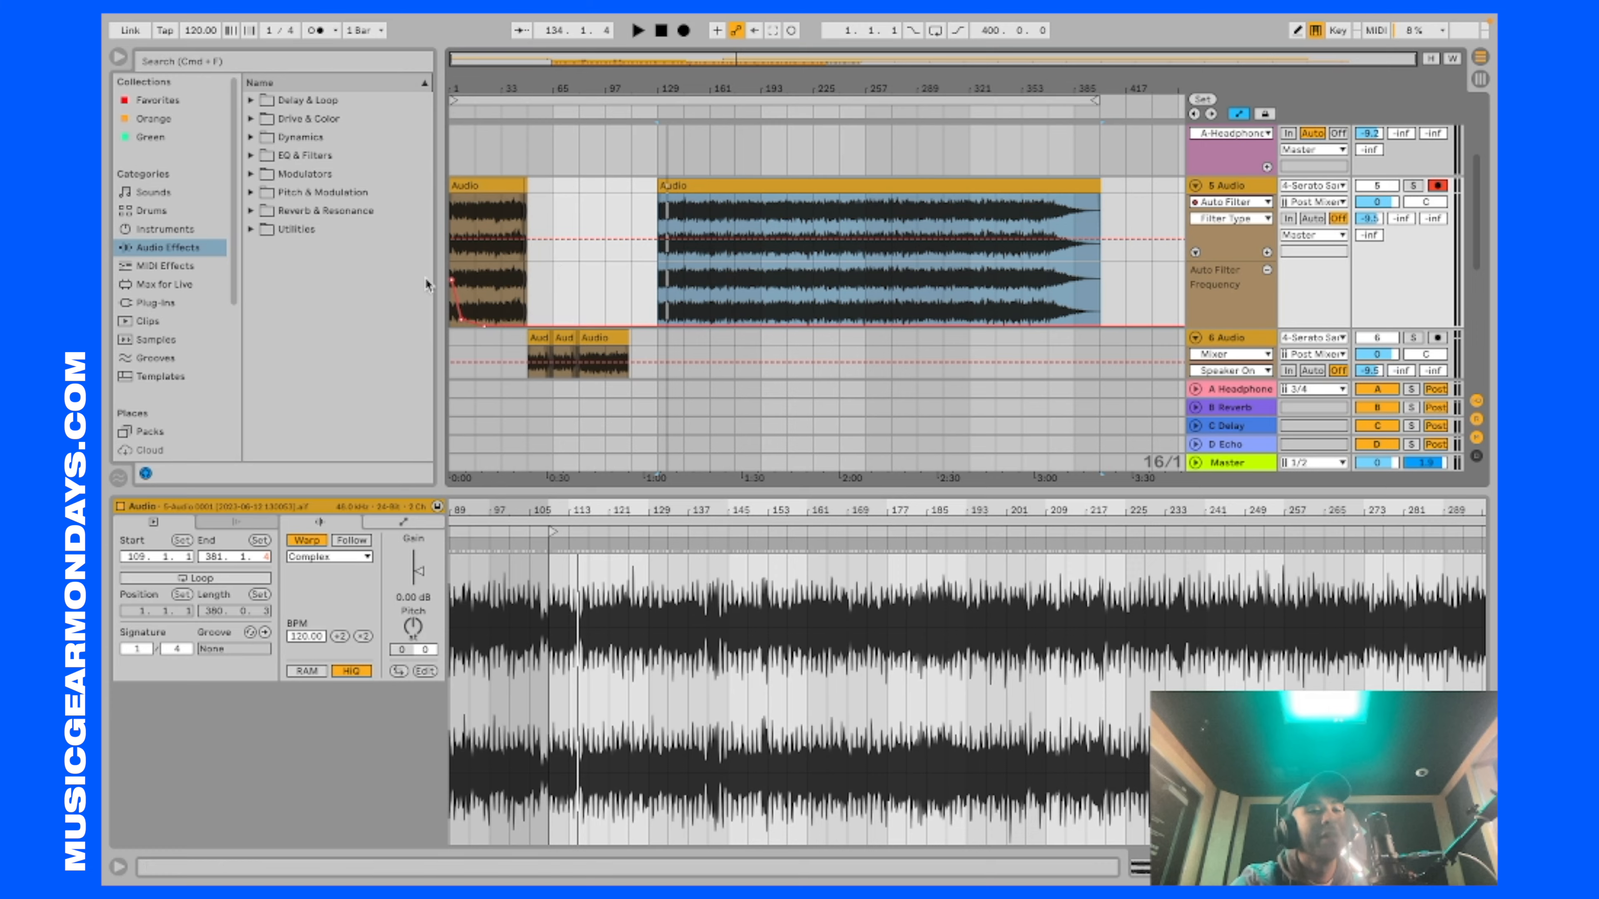